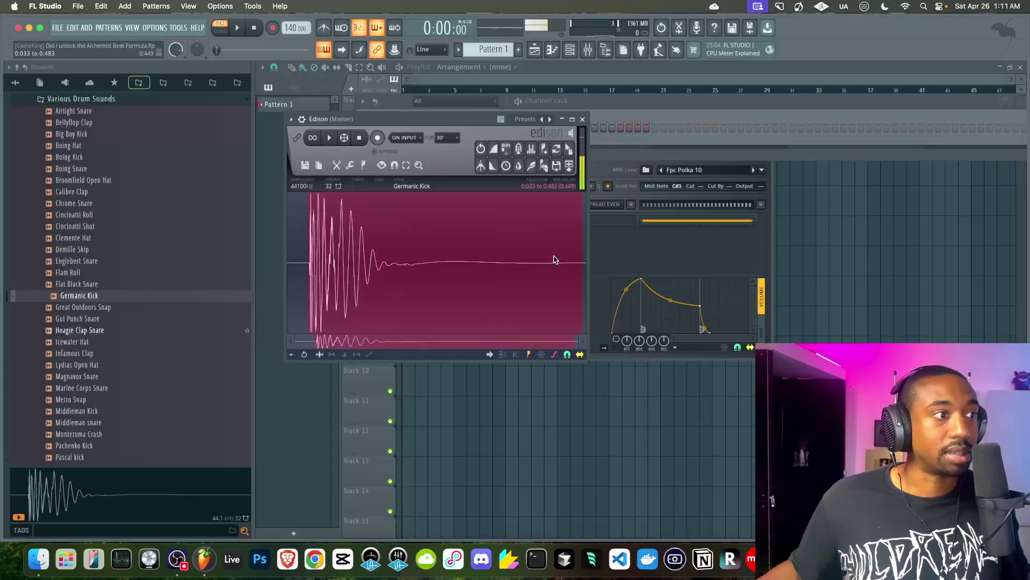
- Place the trimmed Germanic Kick selection from Edison on the first FPC pad, close Edison and open the mixer
left_click_drag(494, 117, 394, 146)
left_click_drag(473, 175, 372, 310)
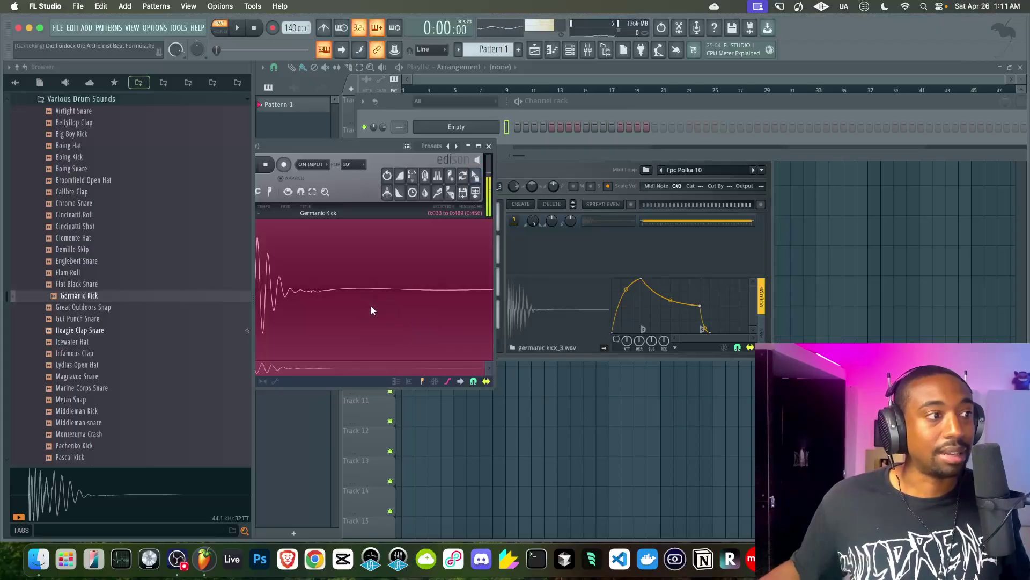
left_click(488, 146)
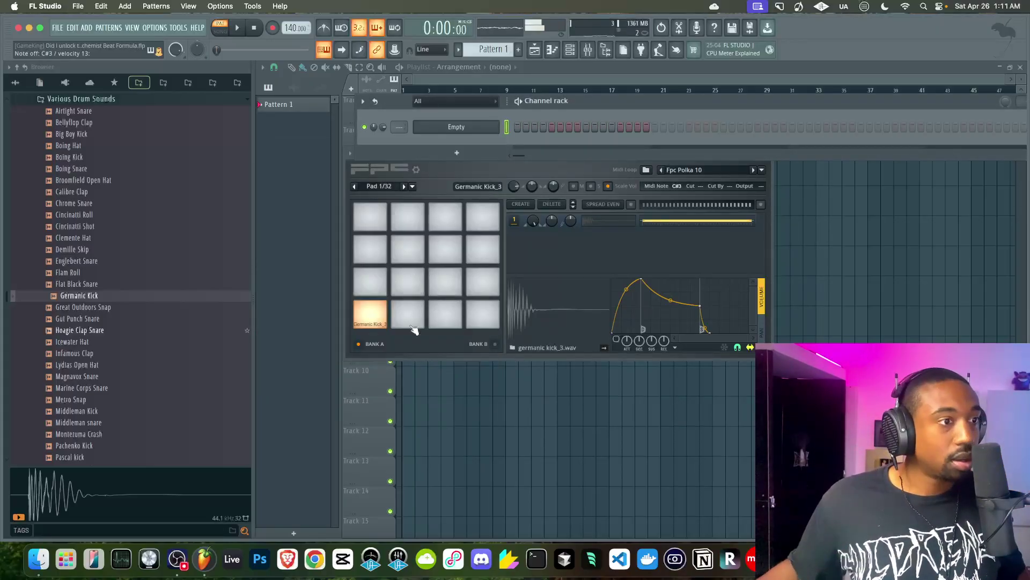
left_click(590, 49)
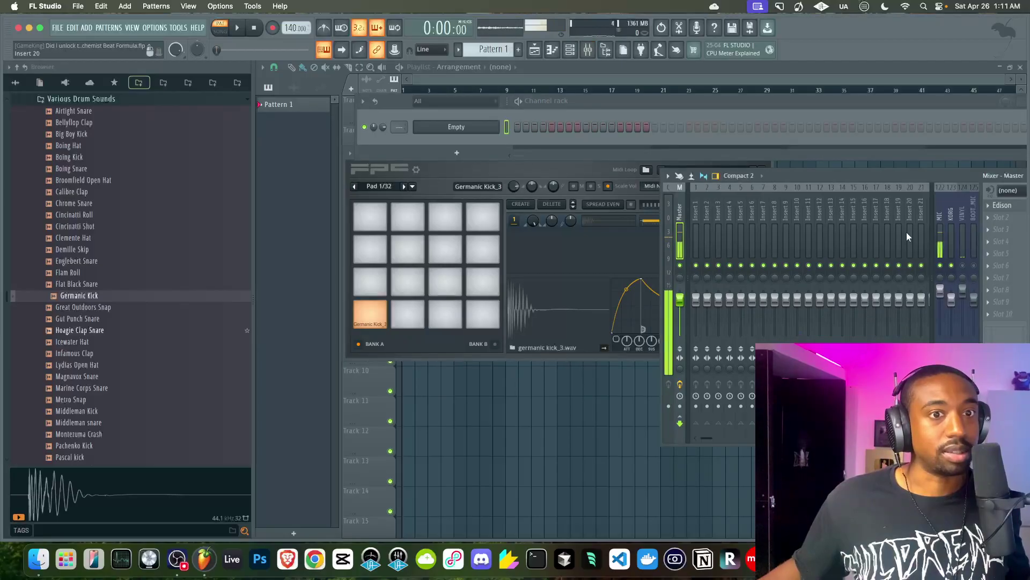
left_click_drag(837, 180, 788, 202)
- Audition the snare, hat and snap samples around Hoagie Clap Snare in the Various Drum Sounds folder
left_click(83, 330)
left_click(81, 341)
left_click(81, 353)
left_click(81, 364)
left_click(85, 318)
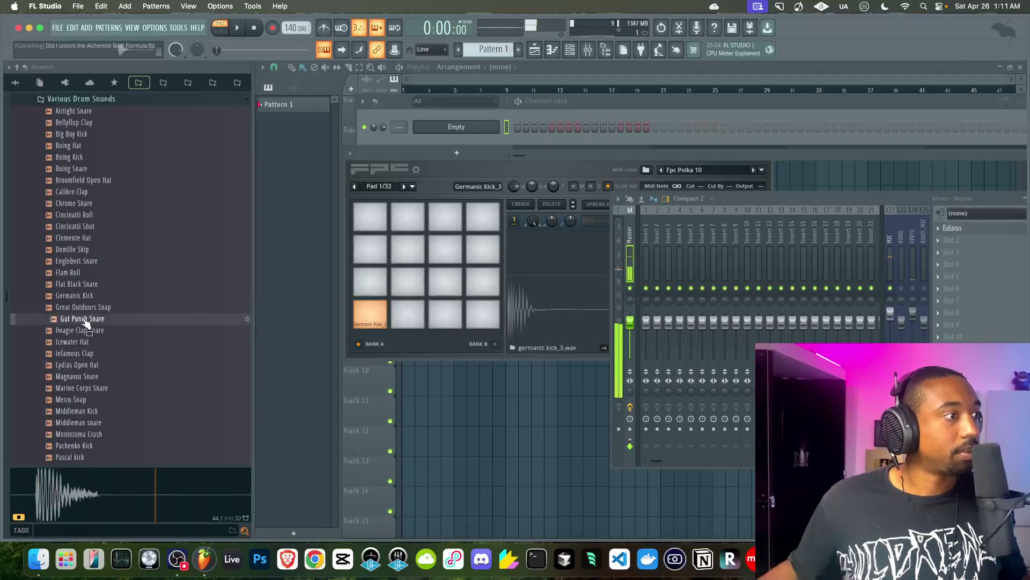
left_click(85, 330)
left_click(86, 318)
left_click(89, 307)
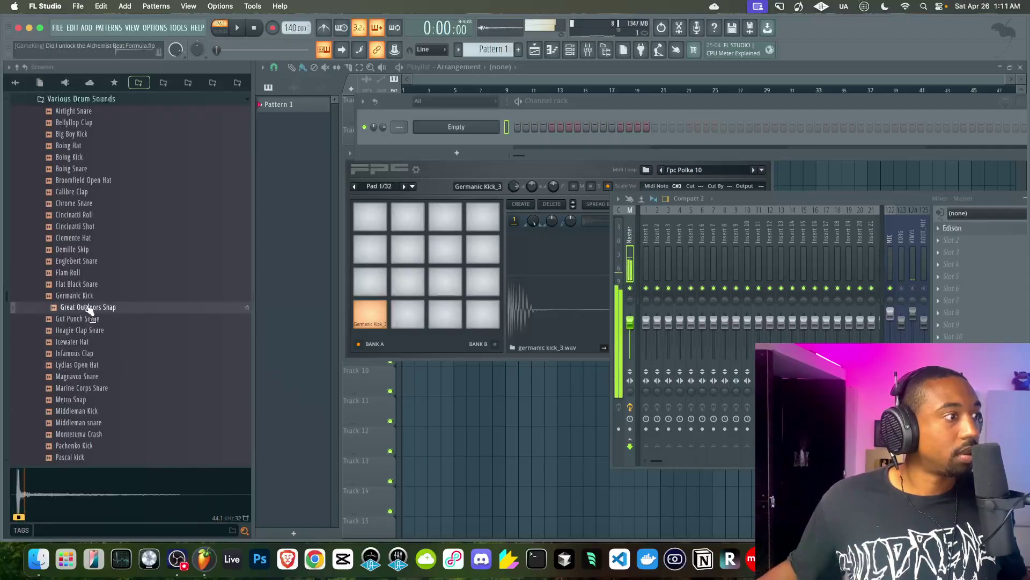
left_click(86, 295)
left_click(89, 318)
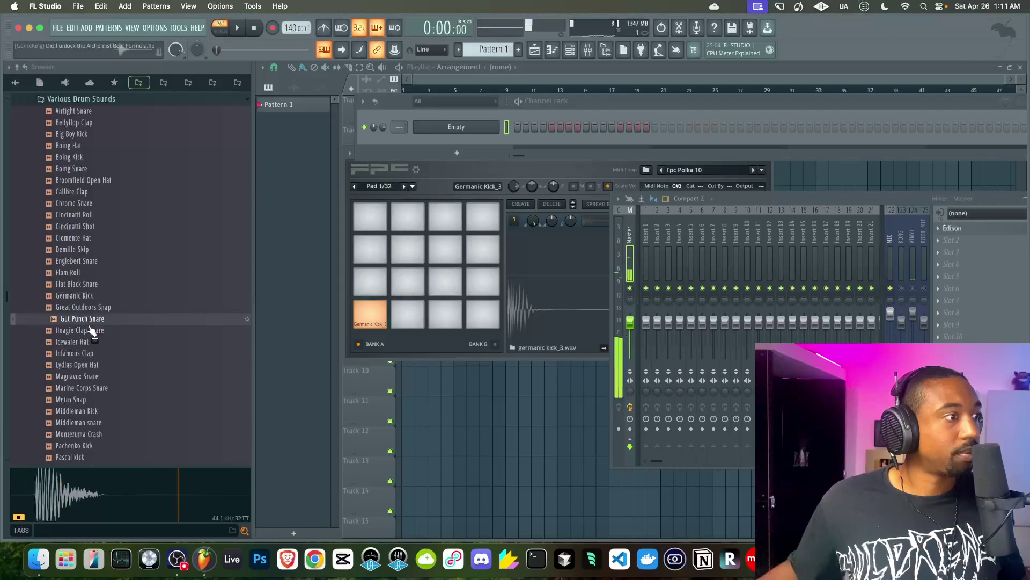
left_click(89, 329)
left_click(88, 341)
left_click(89, 330)
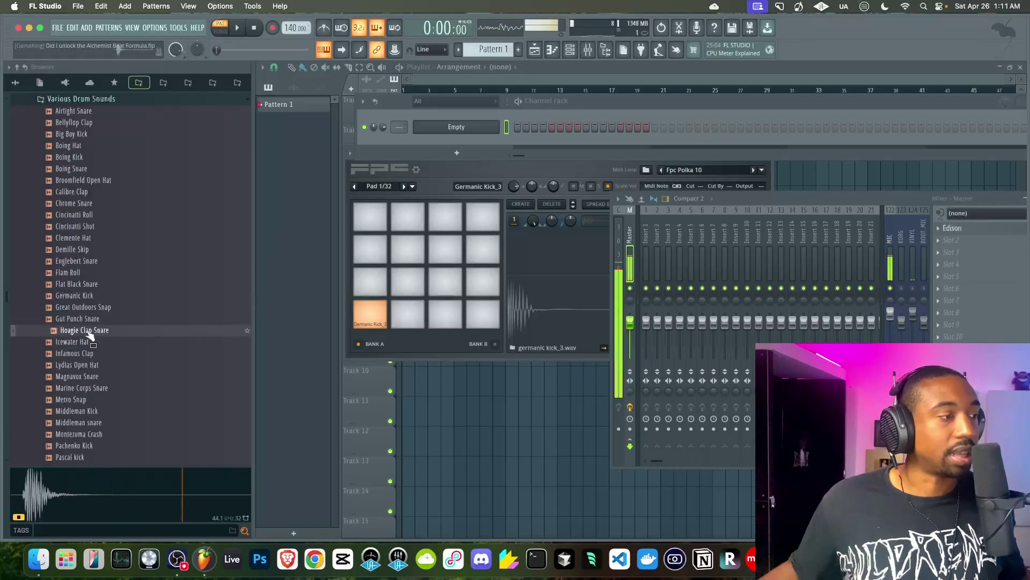
- Open Hoagie Clap Snare in the audio editor and select it from the start of the hit to the end
right_click(89, 331)
left_click(123, 382)
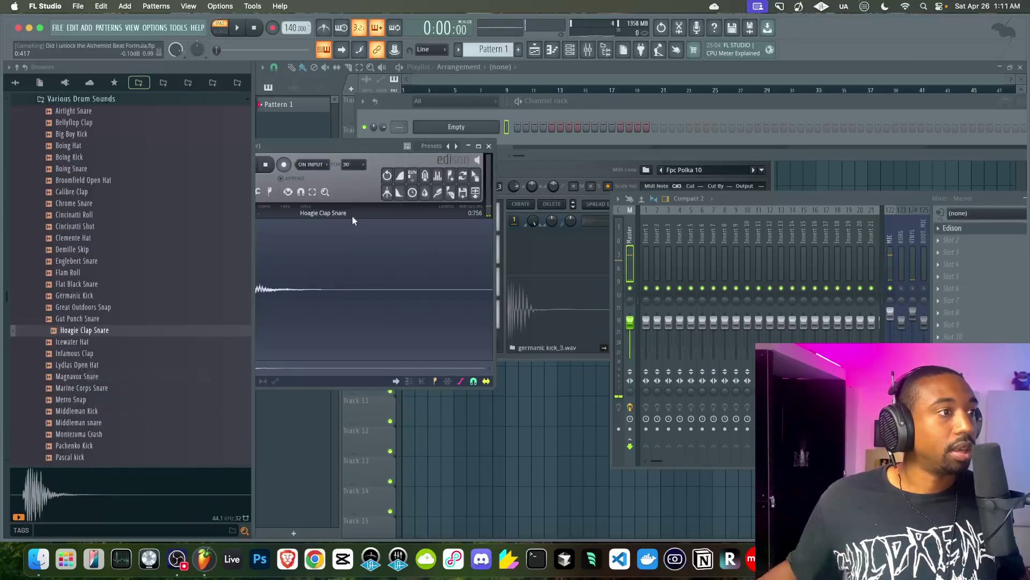
left_click_drag(310, 149, 455, 136)
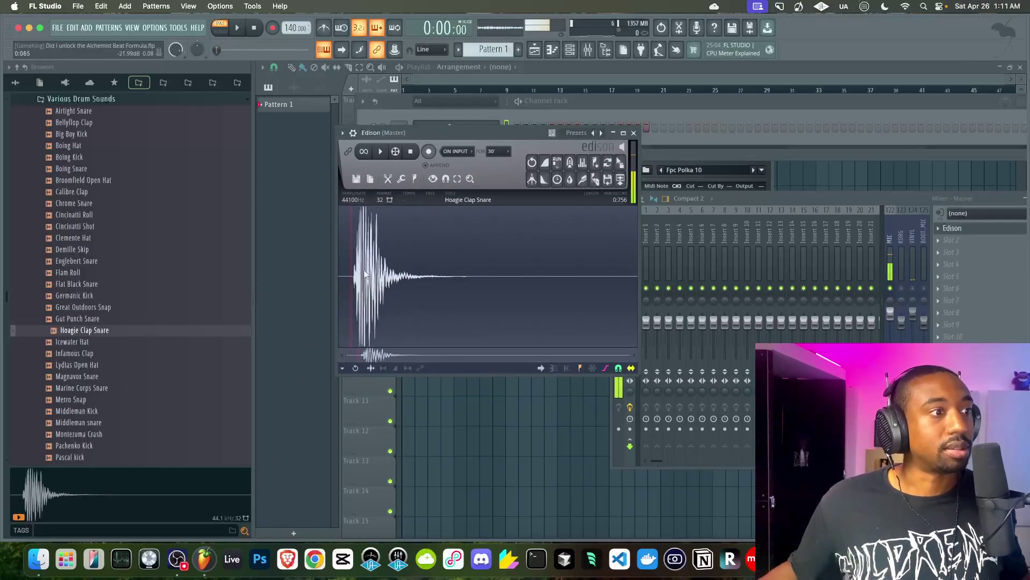
left_click_drag(354, 283, 542, 279)
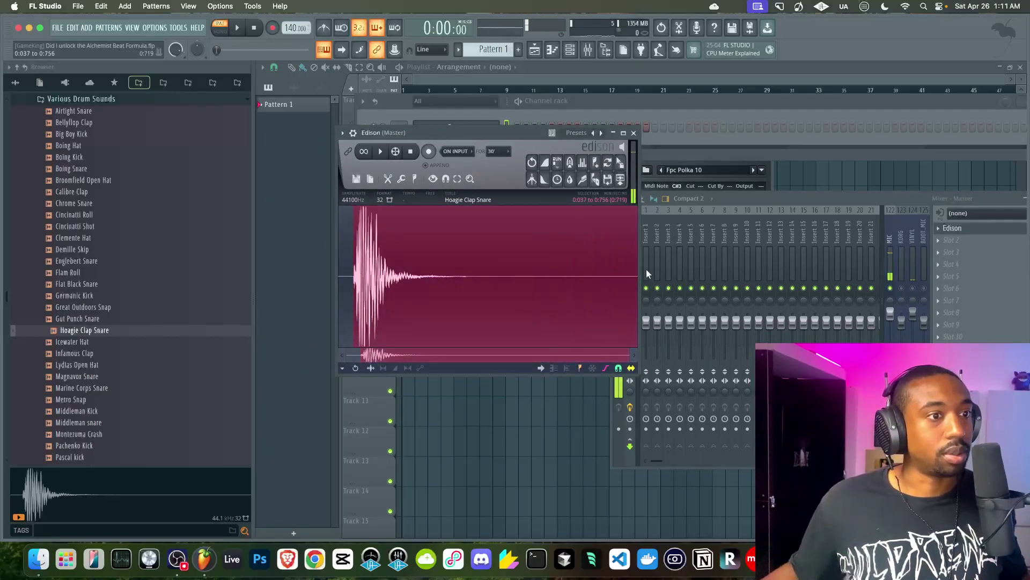
- Place the trimmed Hoagie Clap Snare on the second FPC pad, close Edison and bring FPC to the front
left_click_drag(537, 131, 340, 120)
left_click_drag(425, 152, 410, 311)
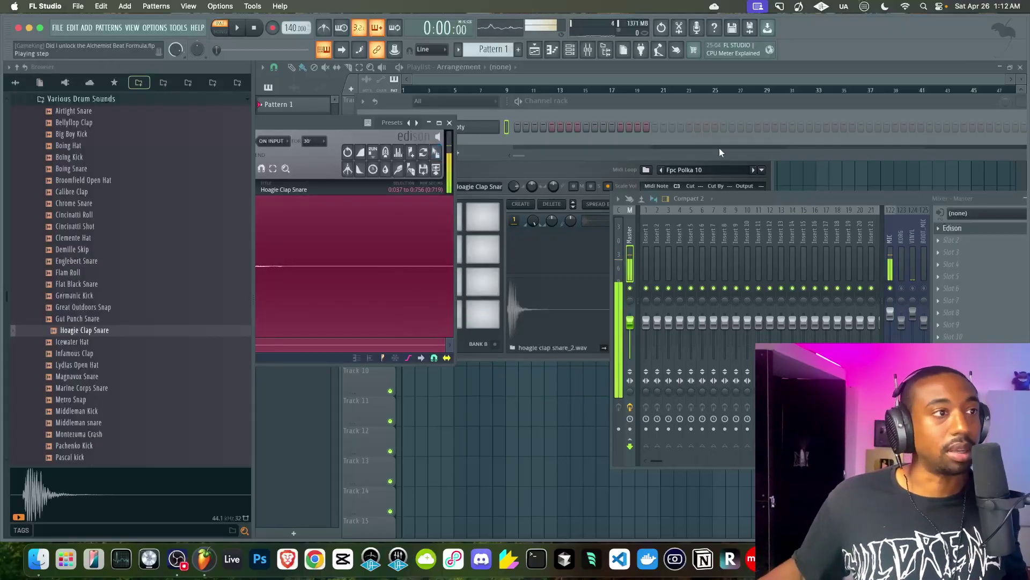
left_click(451, 123)
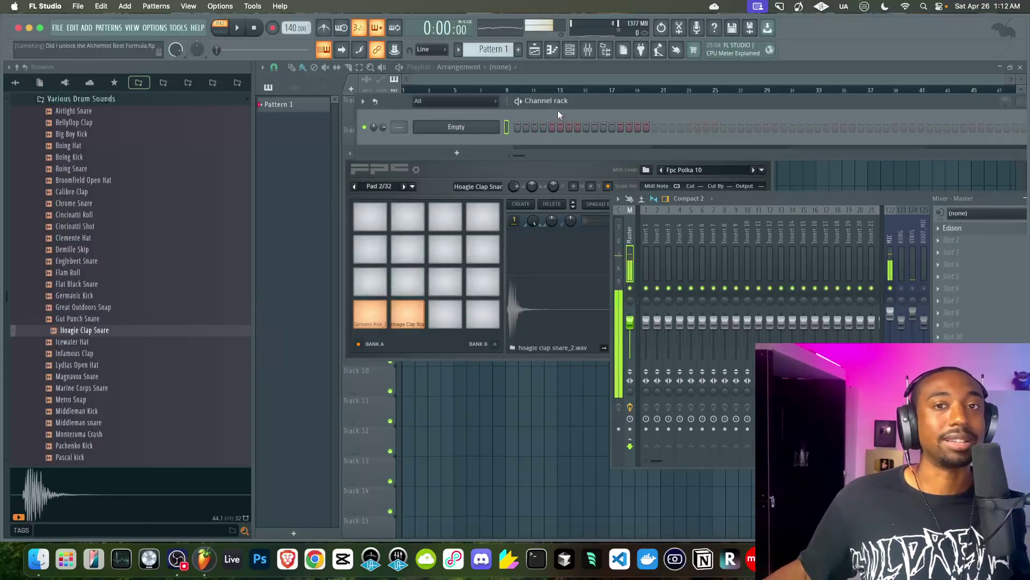
left_click(559, 164)
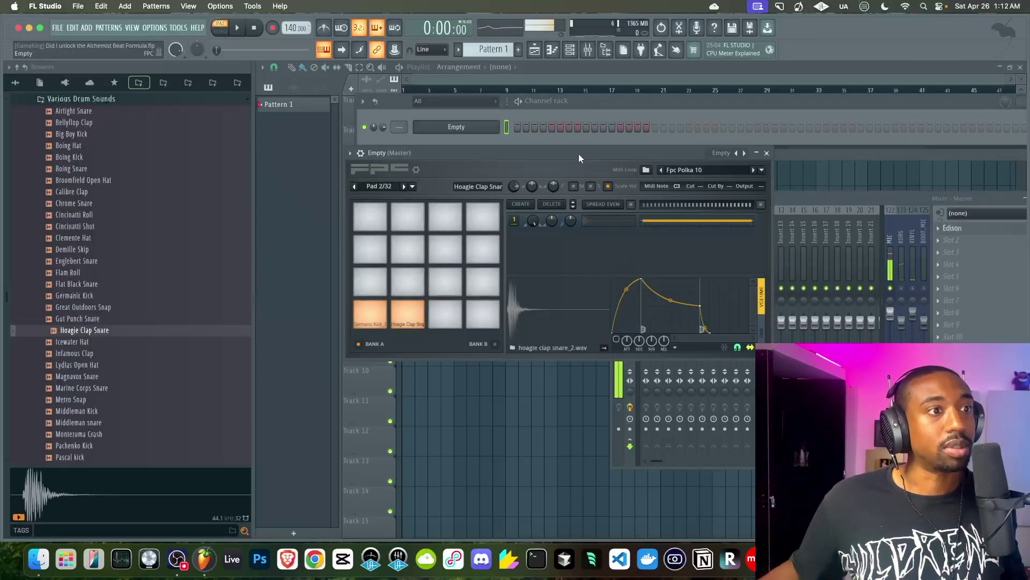
left_click_drag(578, 153, 550, 134)
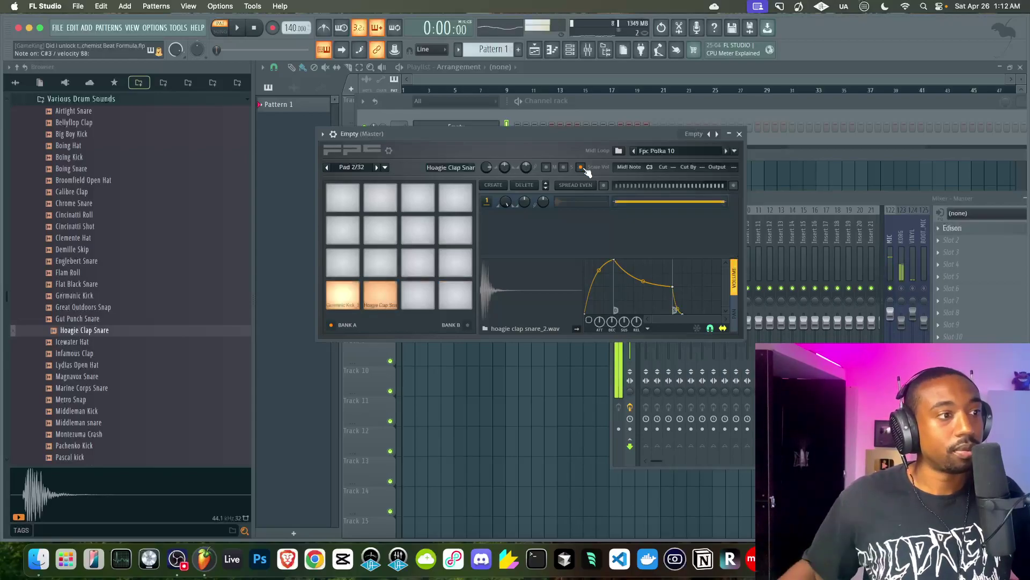
- Open Magnavox Snare in the audio editor and select it from the start of the hit to the end
left_click(96, 376)
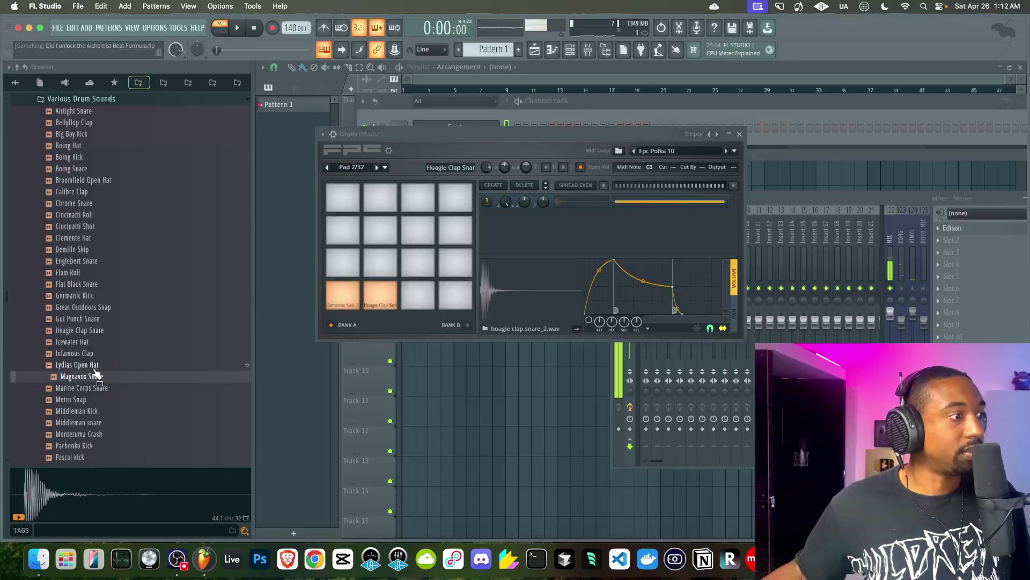
right_click(90, 378)
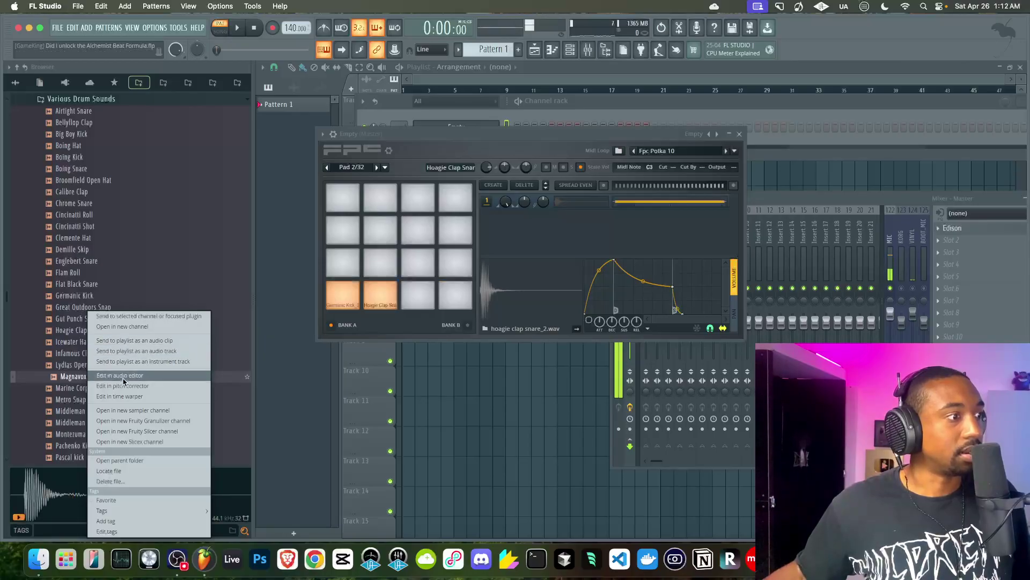
left_click(113, 377)
left_click_drag(317, 126, 575, 111)
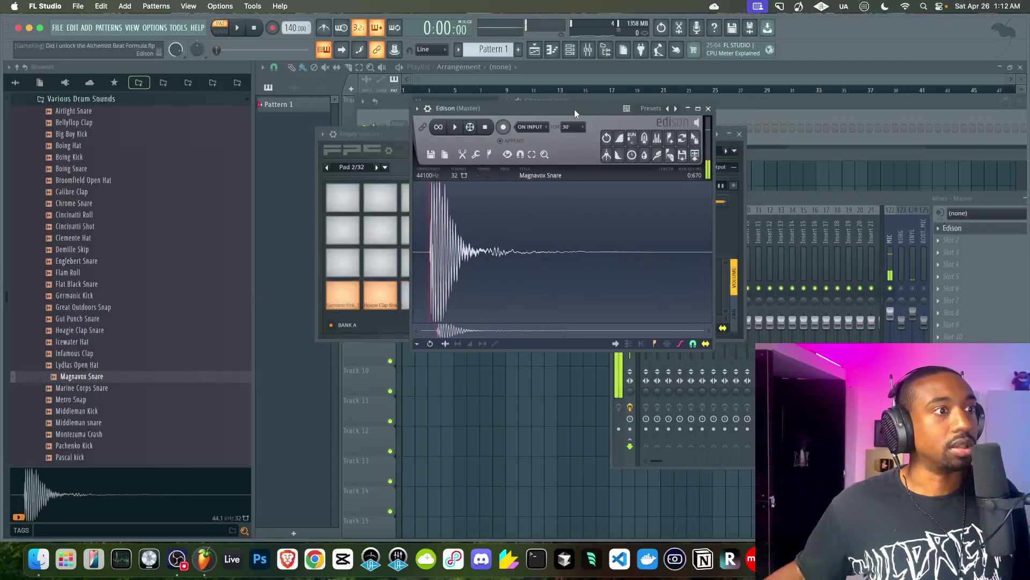
left_click_drag(431, 257, 736, 236)
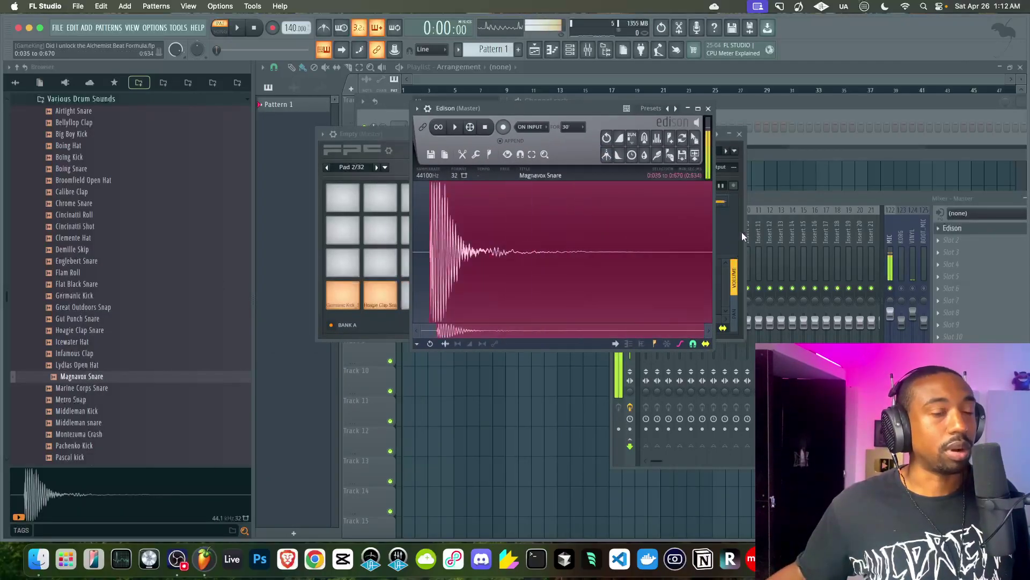
- Replace the second FPC pad's sample with the trimmed Magnavox Snare and close Edison
left_click_drag(600, 110, 866, 100)
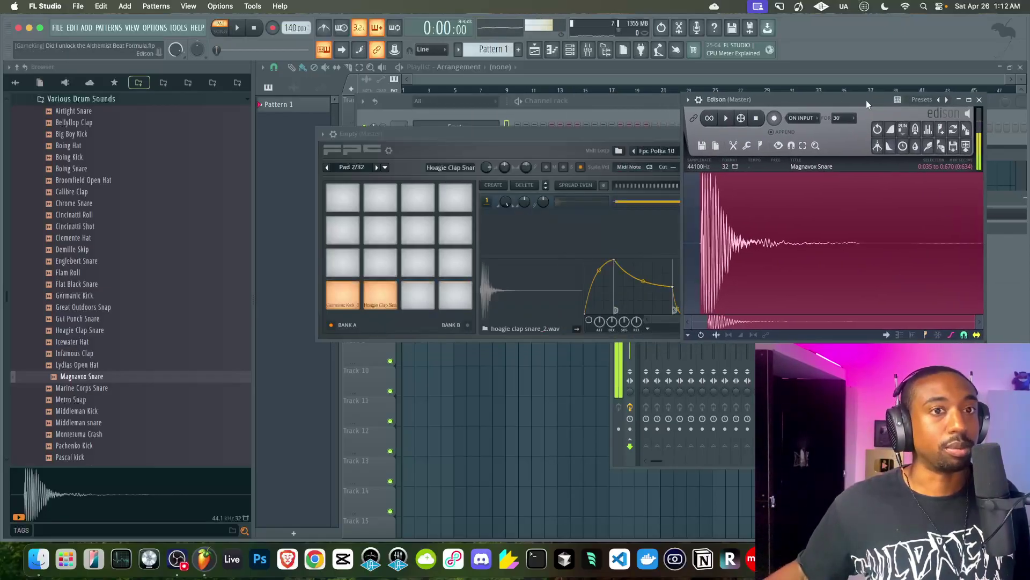
left_click_drag(961, 133, 523, 300)
left_click(979, 100)
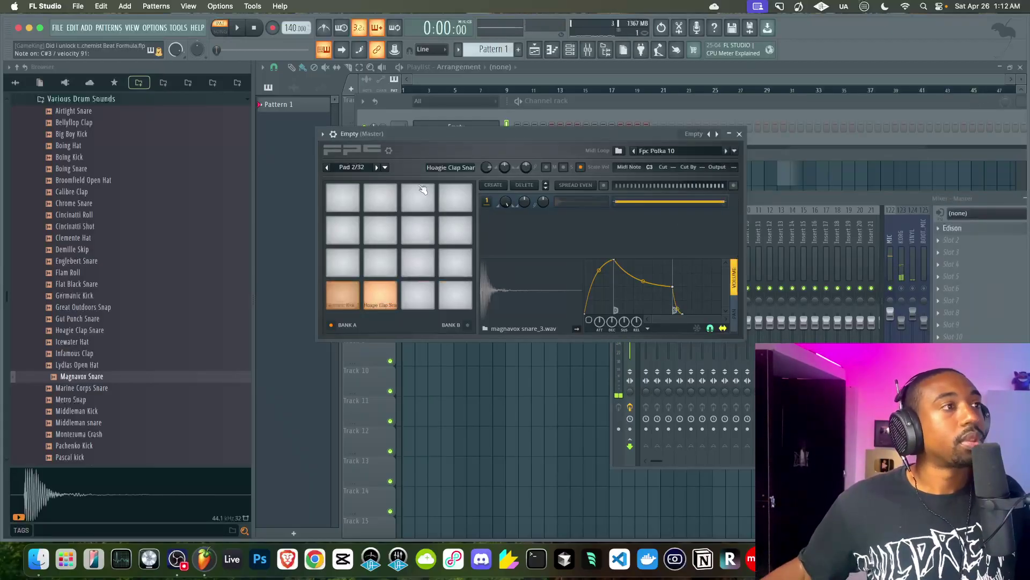
- Set the project tempo to 88 BPM by tapping it in the tempo tapper, with the tempo applied
right_click(296, 30)
left_click(393, 41)
left_click(523, 236)
left_click(525, 238)
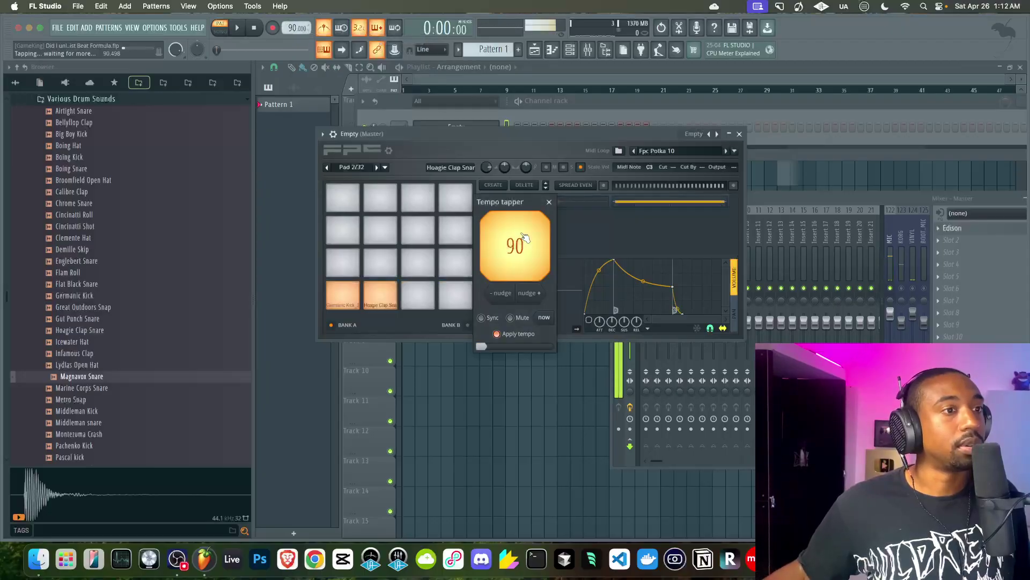
left_click(527, 238)
left_click(528, 238)
left_click(528, 238)
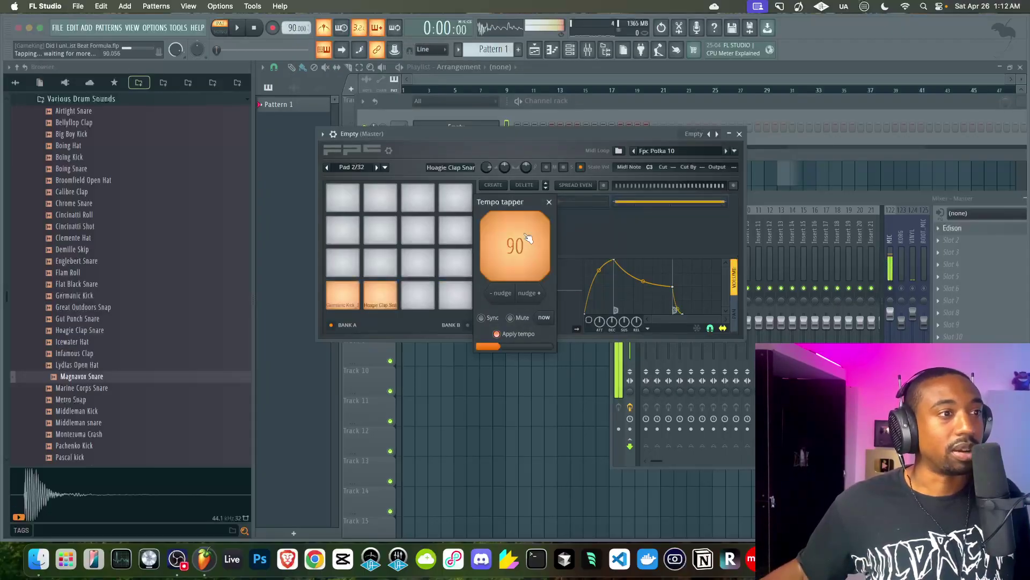
left_click(528, 238)
left_click(528, 238)
left_click(528, 239)
left_click(529, 238)
left_click(529, 238)
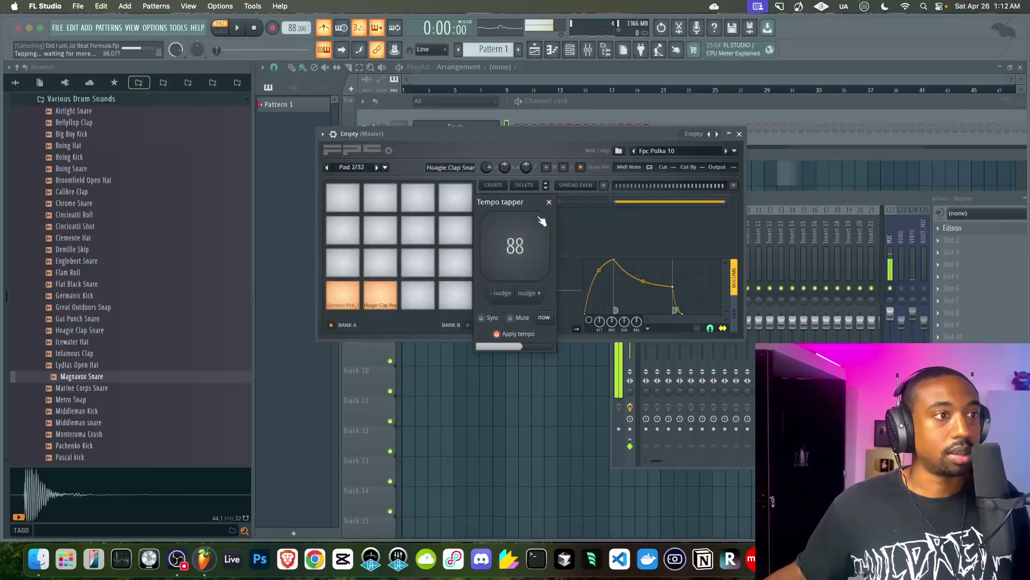
left_click(548, 203)
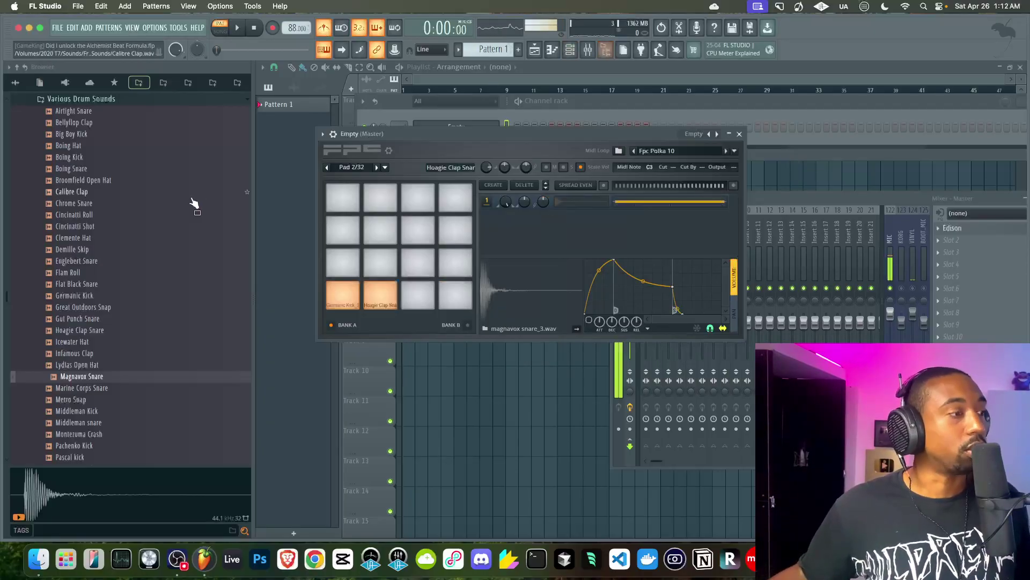
- Load the Clemente Hat sample onto the third FPC pad
left_click(545, 112)
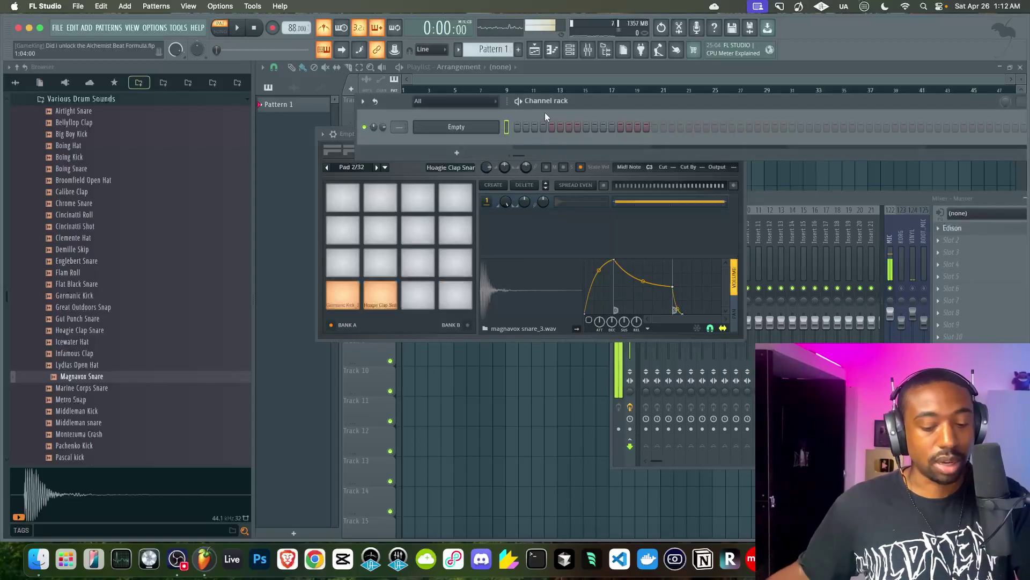
left_click(86, 237)
left_click_drag(86, 238, 415, 304)
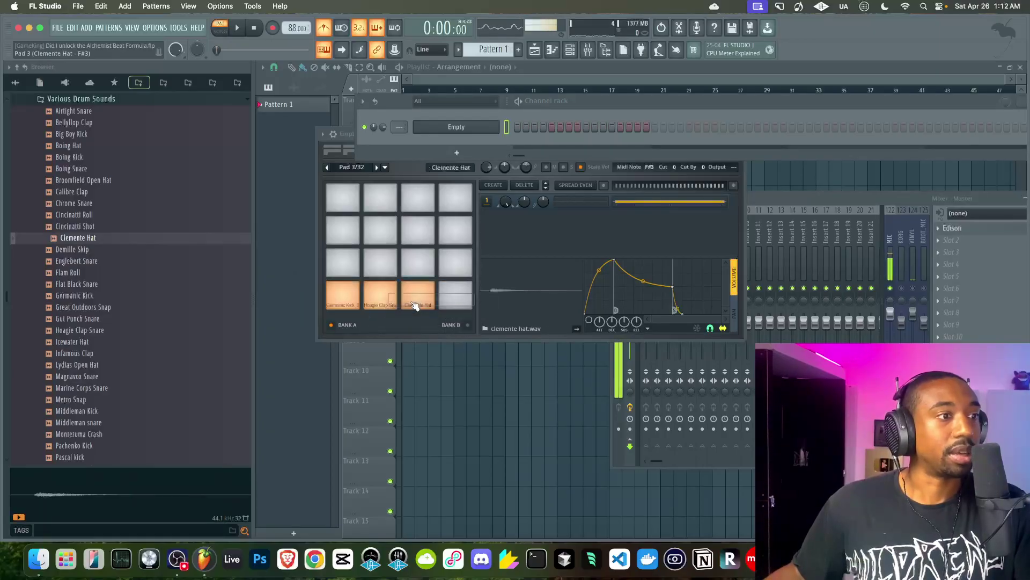
- Trim the silence before Clemente Hat in Edison and replace the third pad's sample with the trimmed selection
right_click(511, 295)
left_click(527, 310)
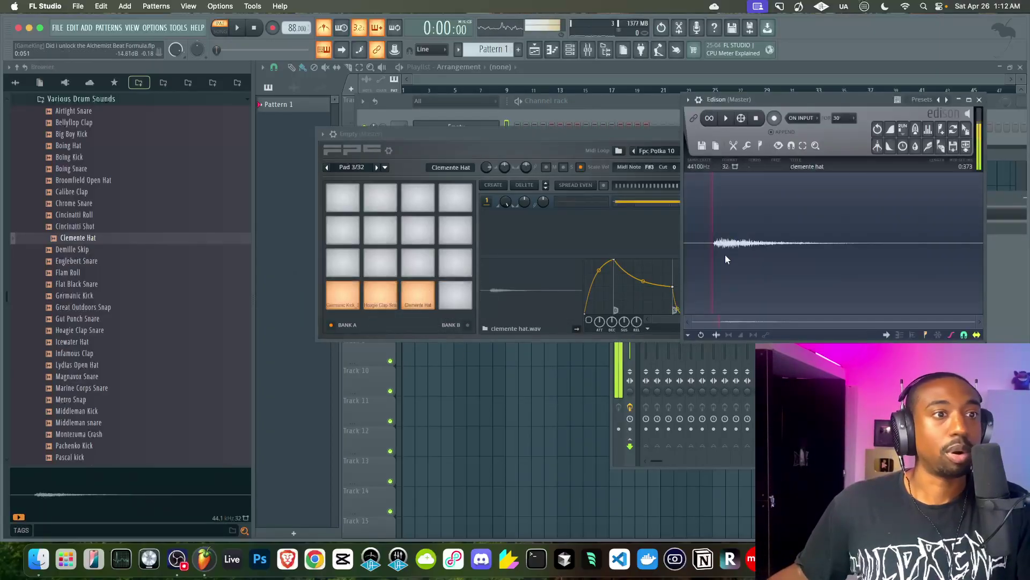
left_click_drag(714, 244, 971, 211)
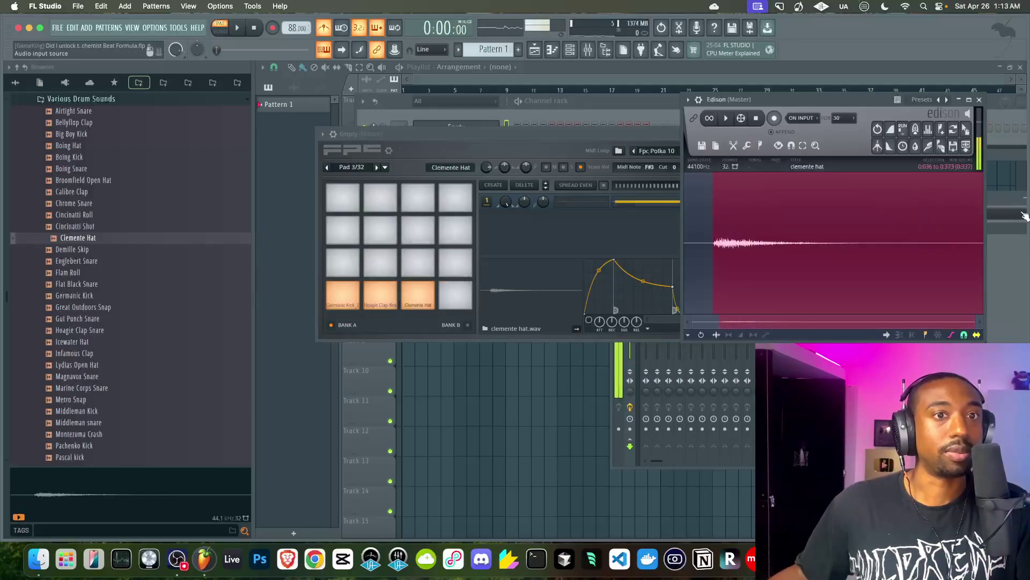
left_click_drag(964, 132, 496, 284)
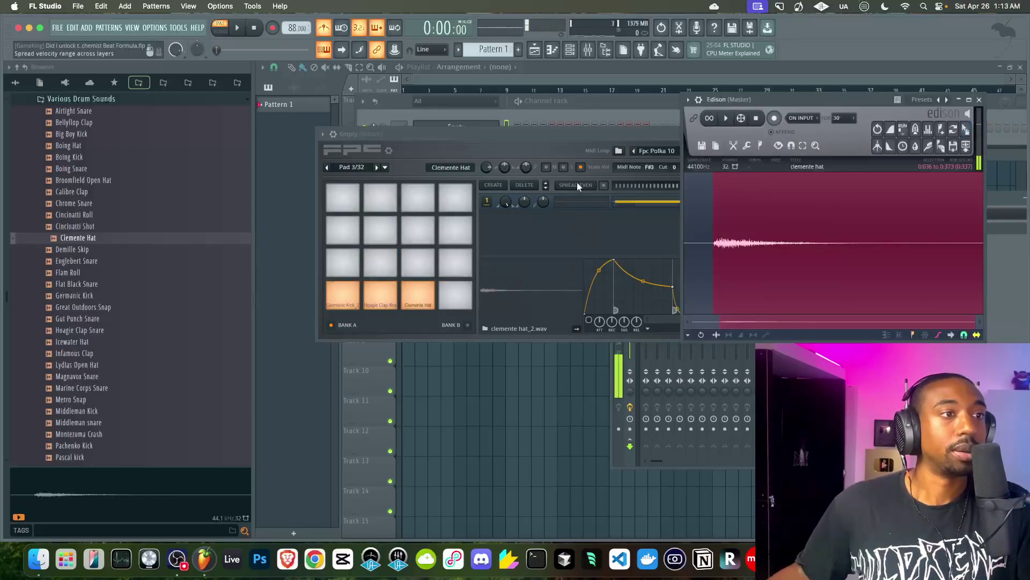
- Close the FPC and Edison windows
left_click(608, 135)
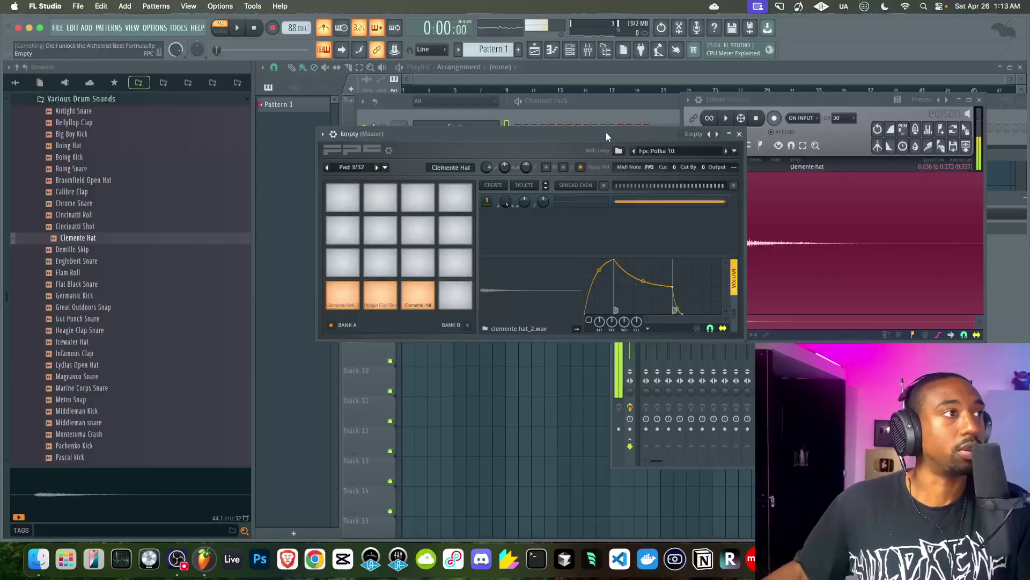
left_click(739, 134)
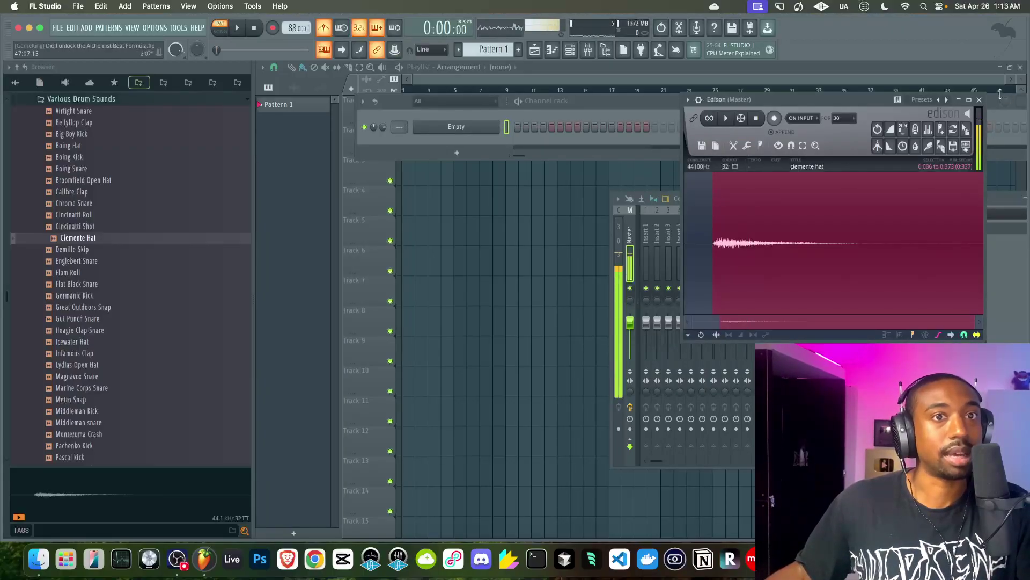
left_click(979, 100)
- Move the mixer into full view and reset the Master track to its default state to remove Edison
left_click_drag(971, 199, 759, 176)
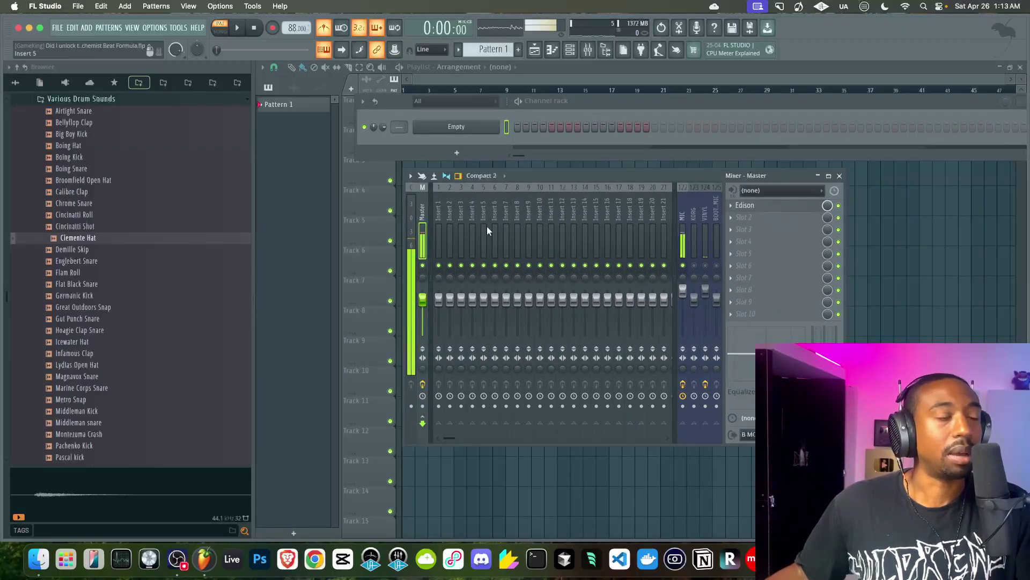
right_click(422, 215)
key("d")
key("Return")
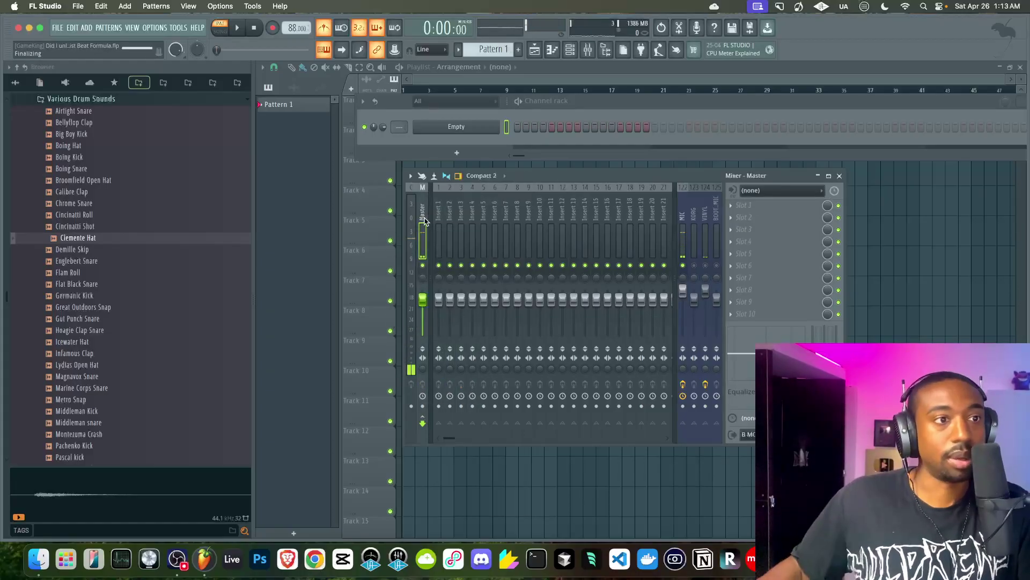
- Route the FPC channel named Empty to mixer track 1
left_click(412, 137)
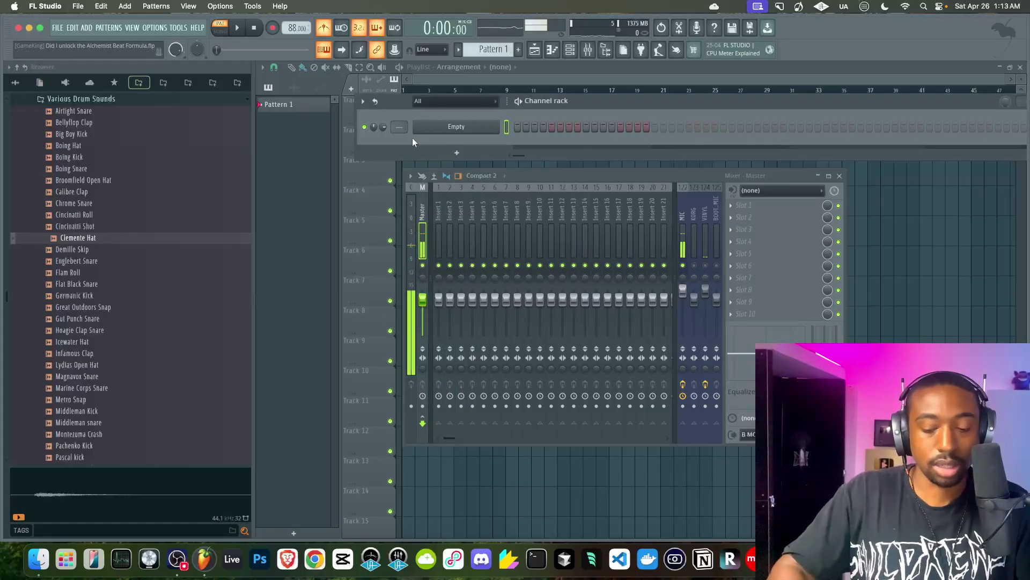
key("ctrl+l")
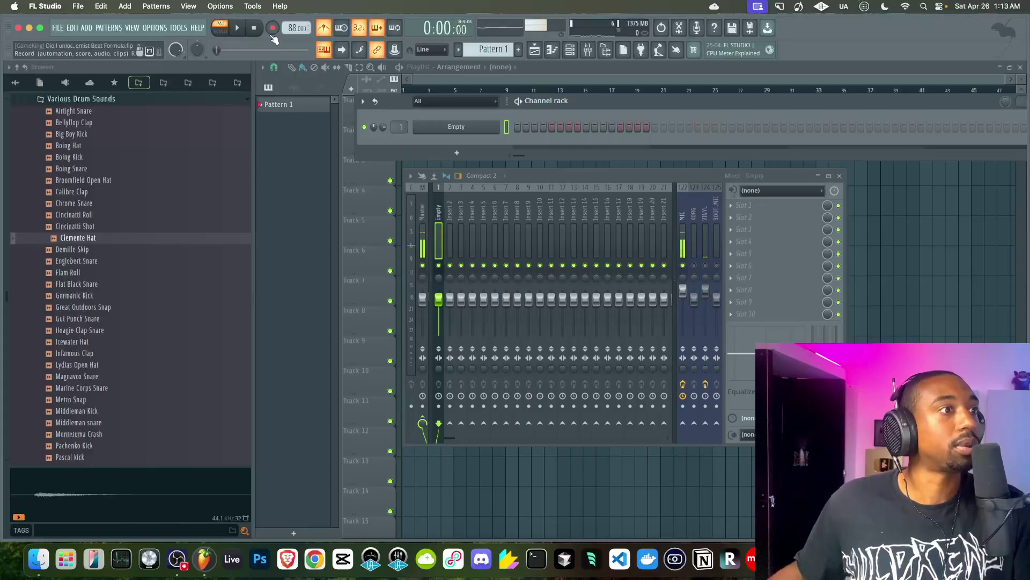
- Close the open windows, switch to song mode and record a Clemente Hat part of about eight bars into Pattern 1
left_click(451, 126)
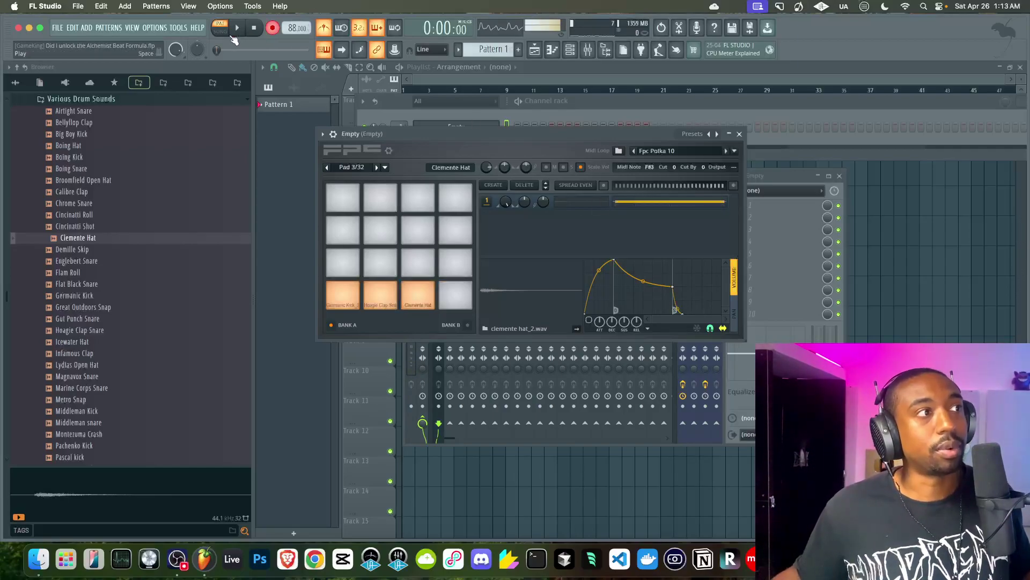
key("F12")
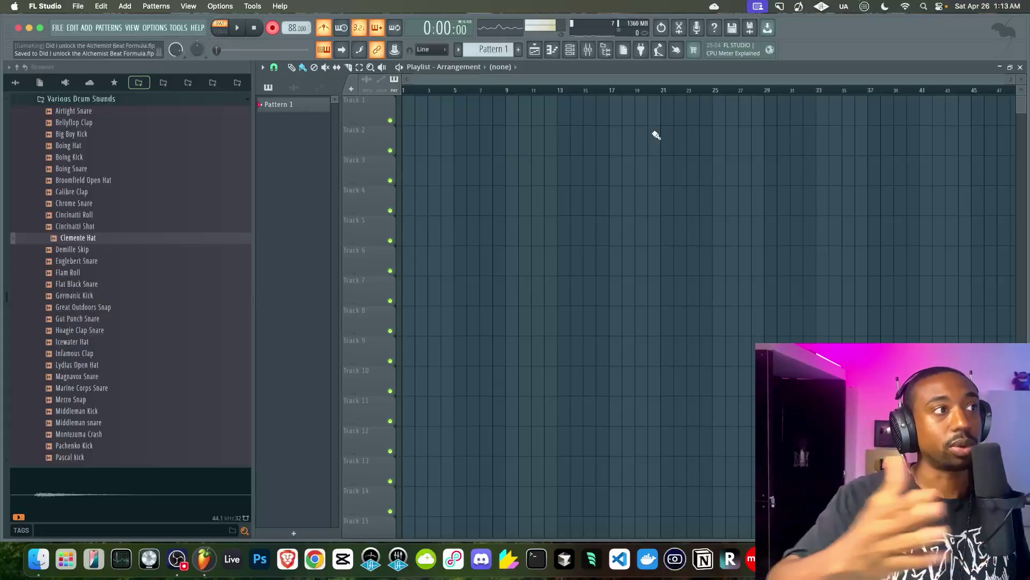
left_click(220, 31)
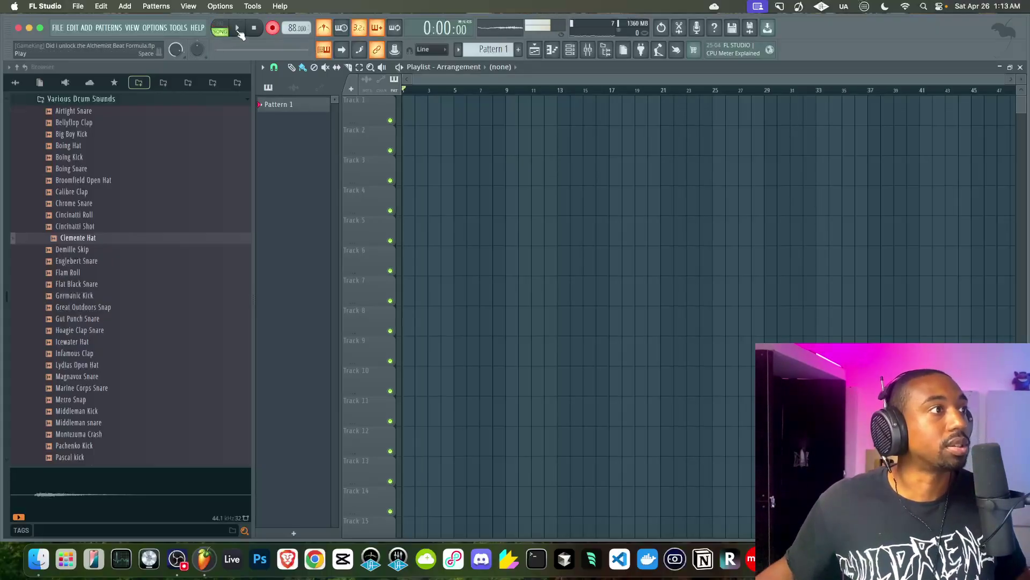
left_click(238, 29)
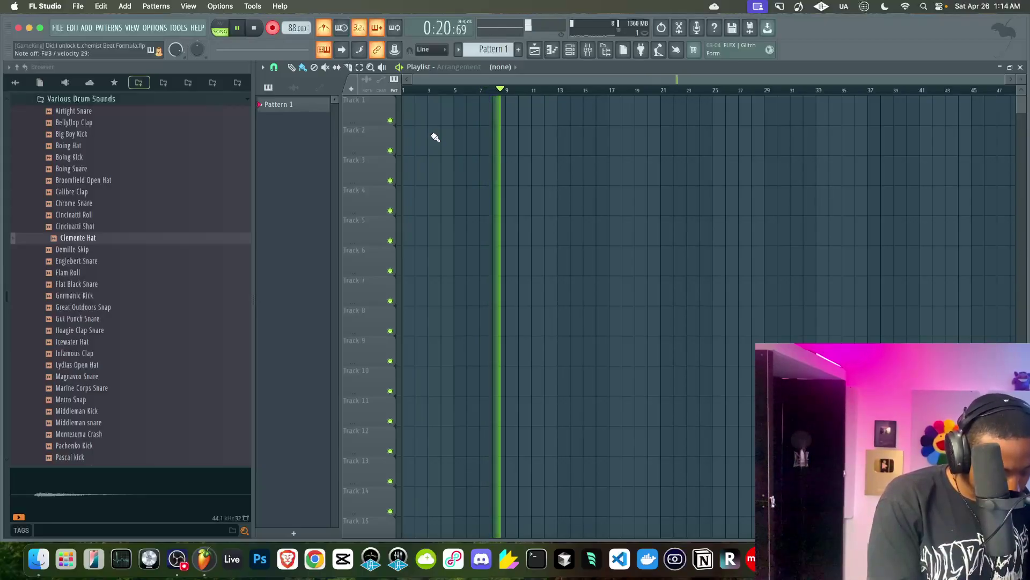
key("space")
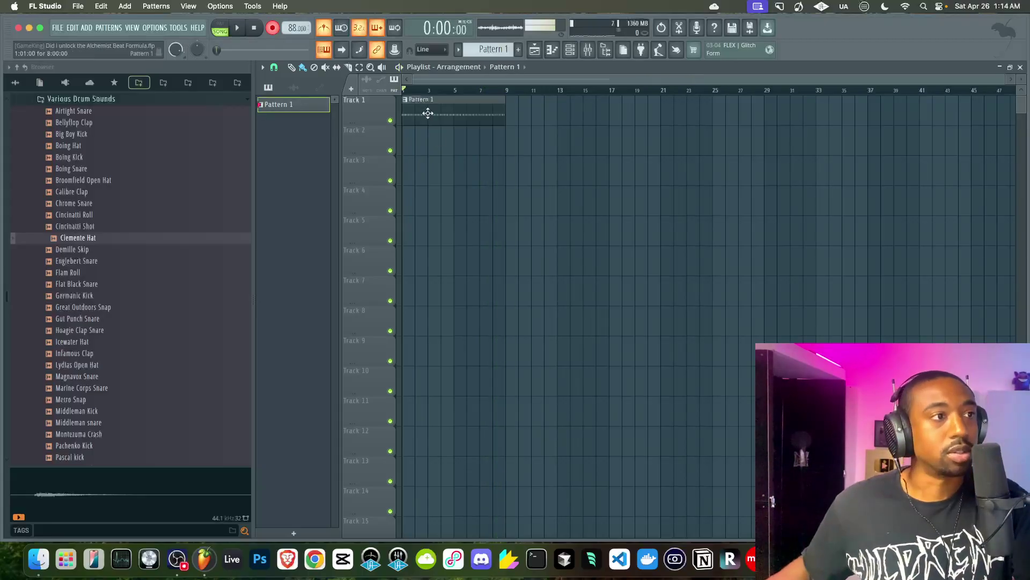
- Open the recorded Pattern 1 clip in the piano roll to show the Clemente Hat notes
double_click(452, 105)
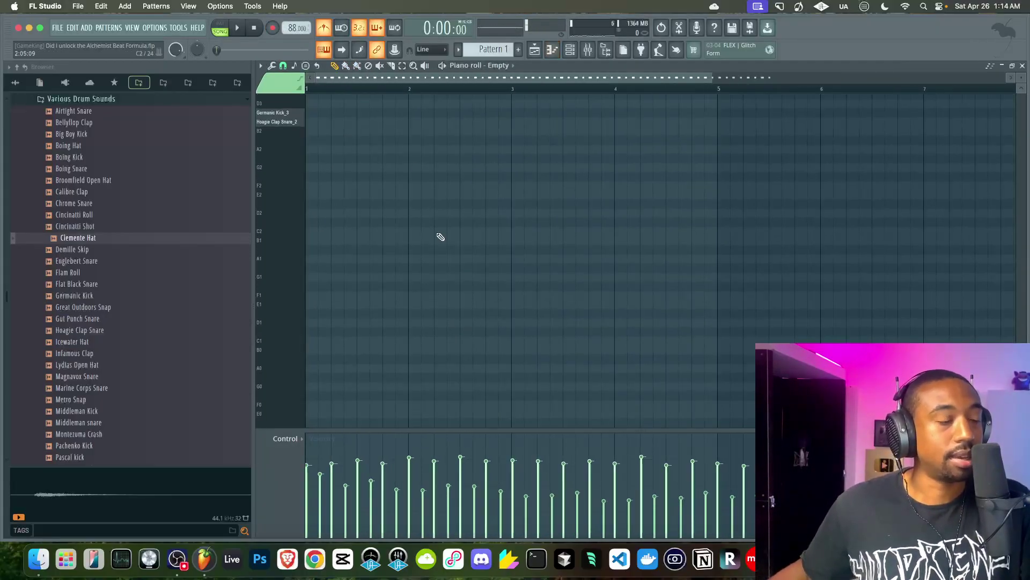
scroll(440, 237, "up", 5)
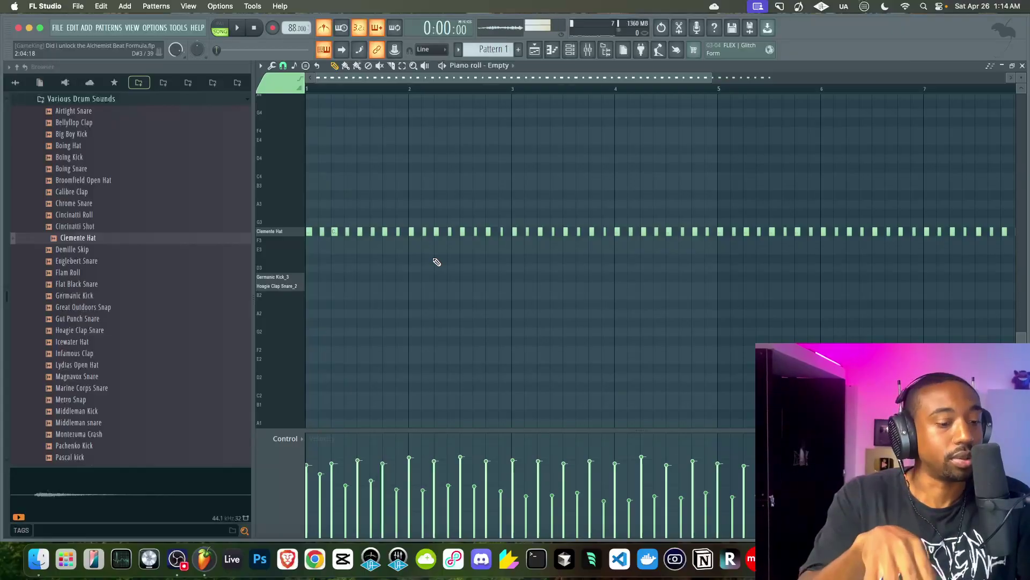
key("alt+q")
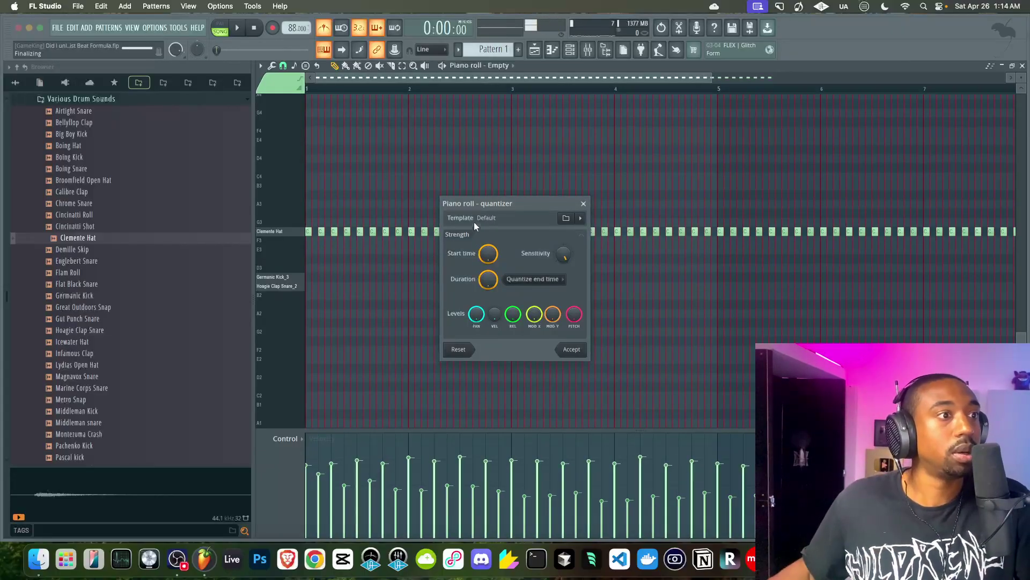
left_click(579, 219)
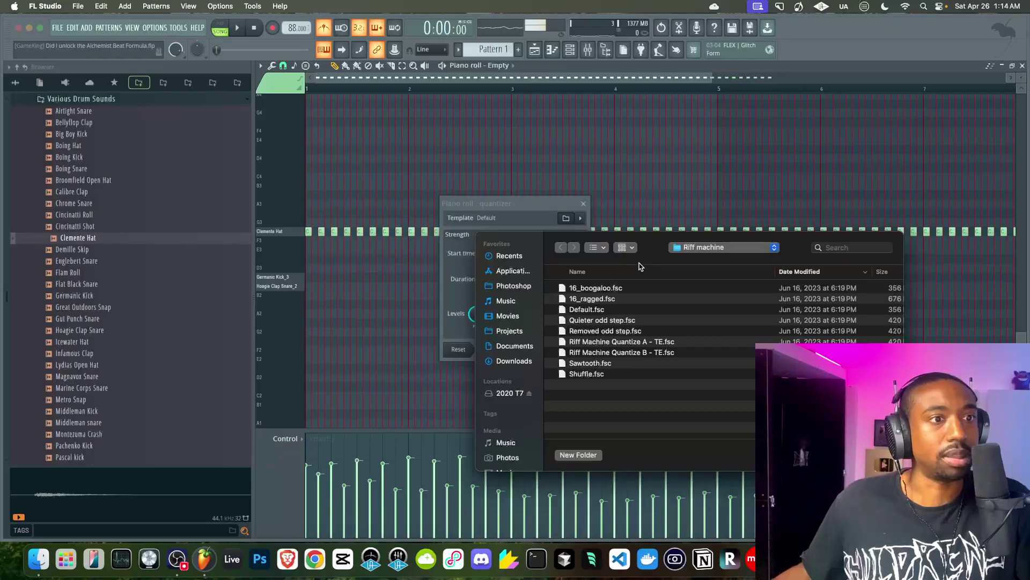
left_click(689, 246)
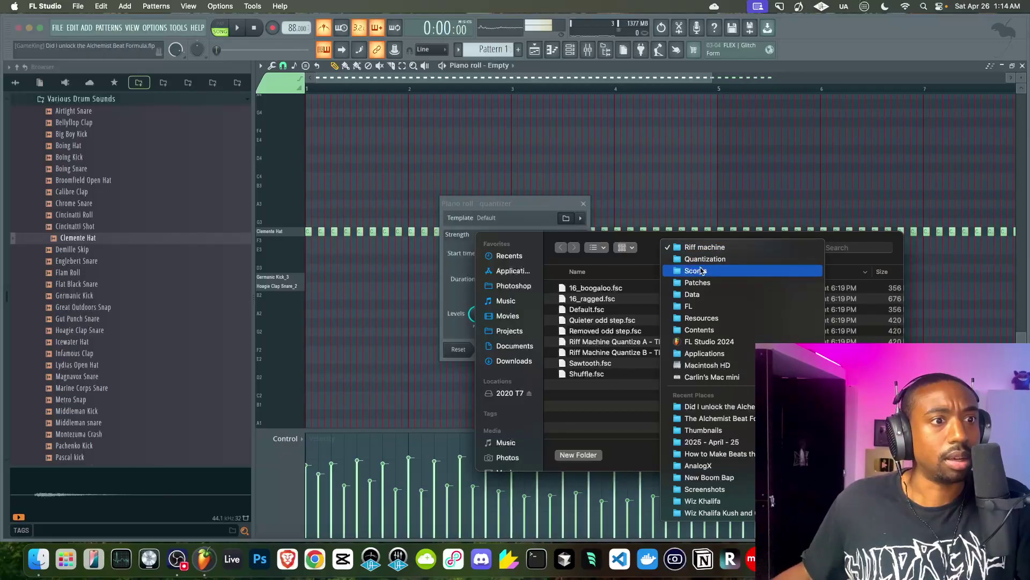
left_click(700, 271)
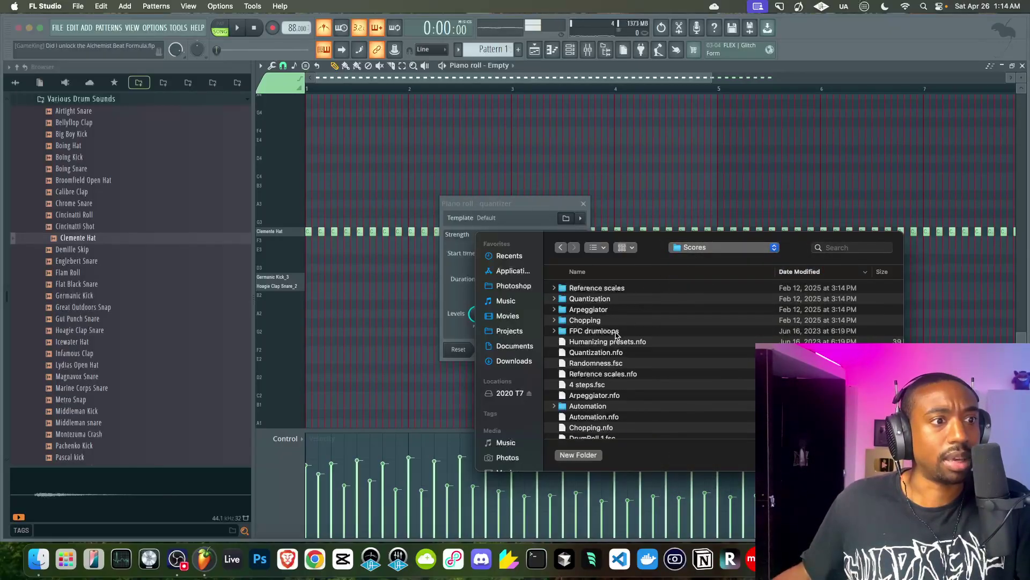
scroll(617, 334, "down", 5)
scroll(617, 335, "up", 5)
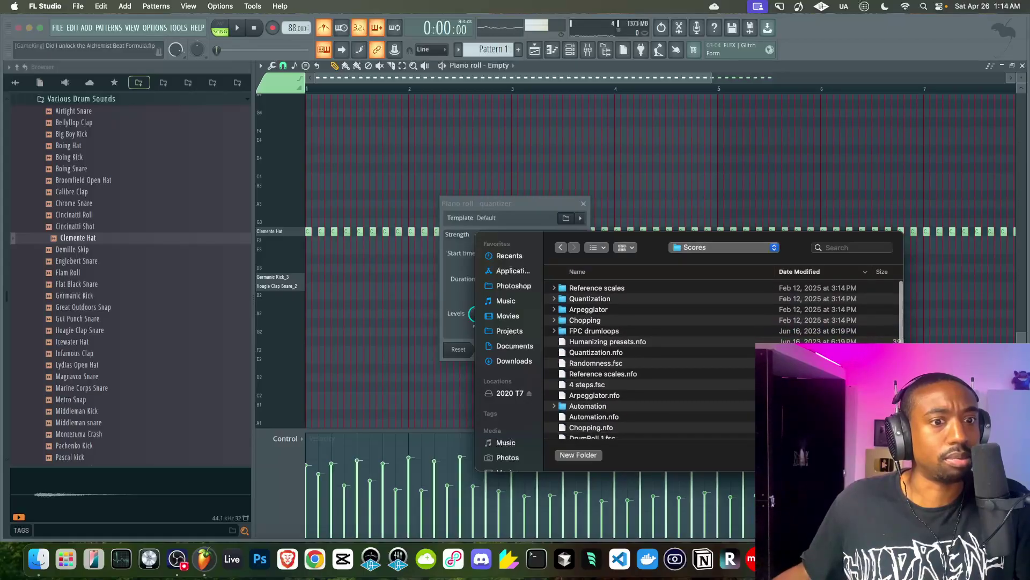
key("Escape")
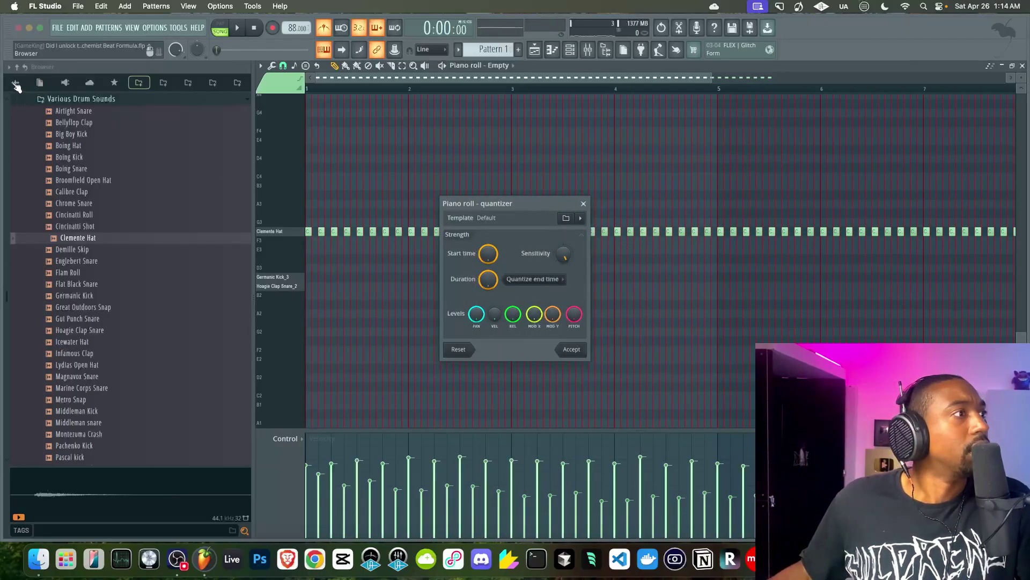
left_click(583, 204)
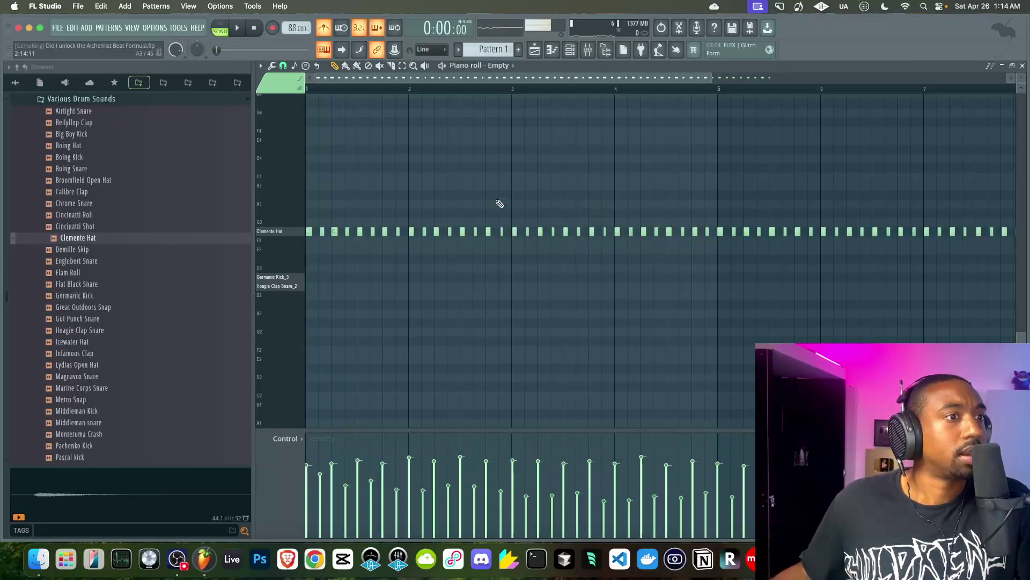
- Browse the Scores presets and expand the MPC60 Quant folder
left_click(16, 82)
left_click(53, 180)
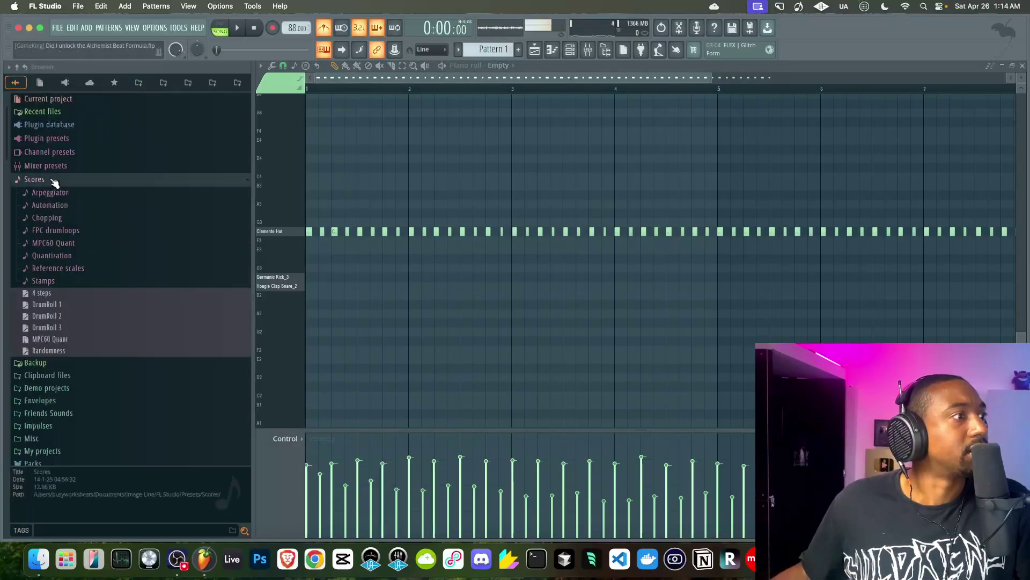
left_click(71, 244)
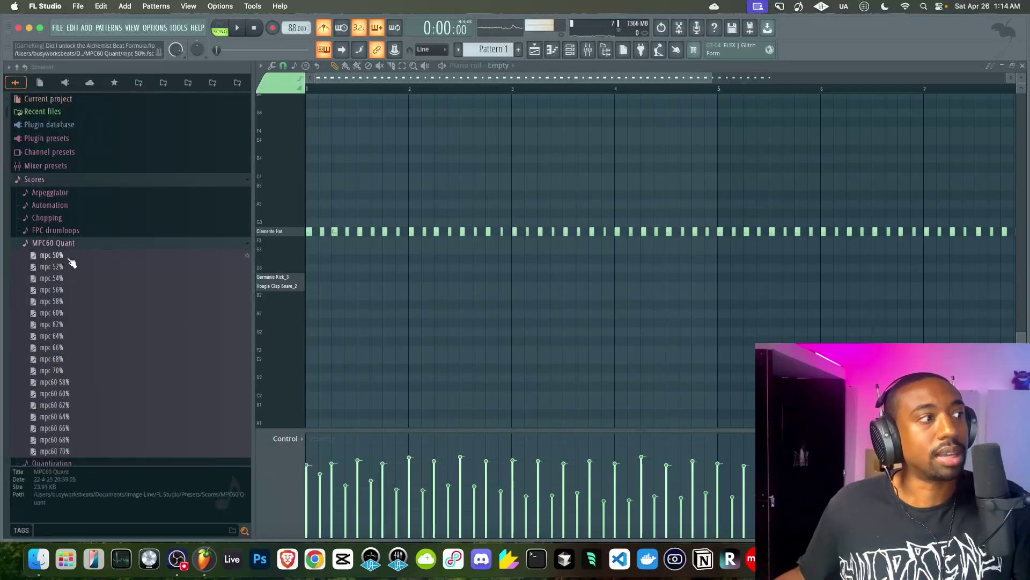
- Try to load the mpc 50% score onto the hat notes in the piano roll, and undo it
left_click_drag(56, 256, 414, 170)
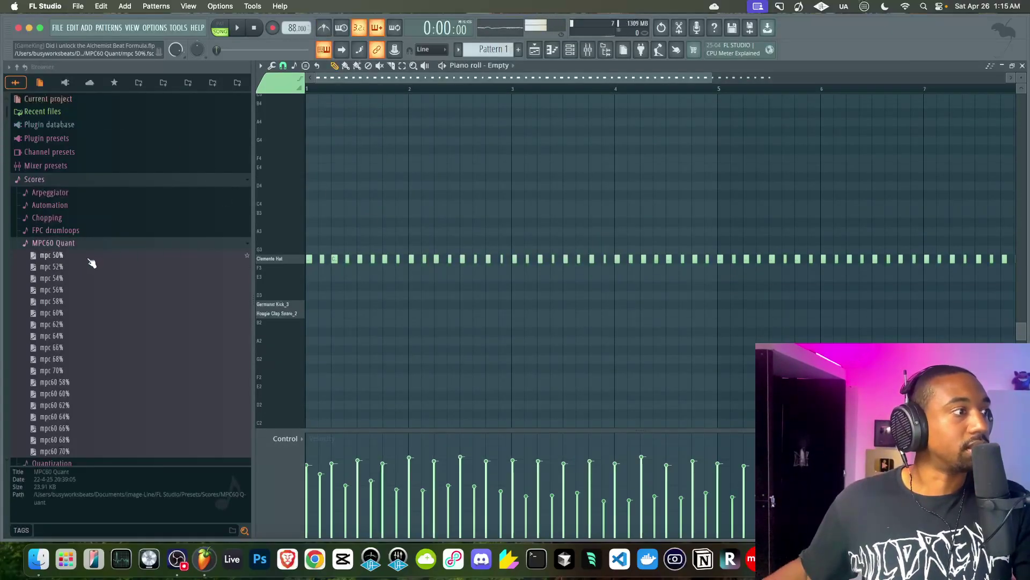
left_click_drag(91, 262, 433, 240)
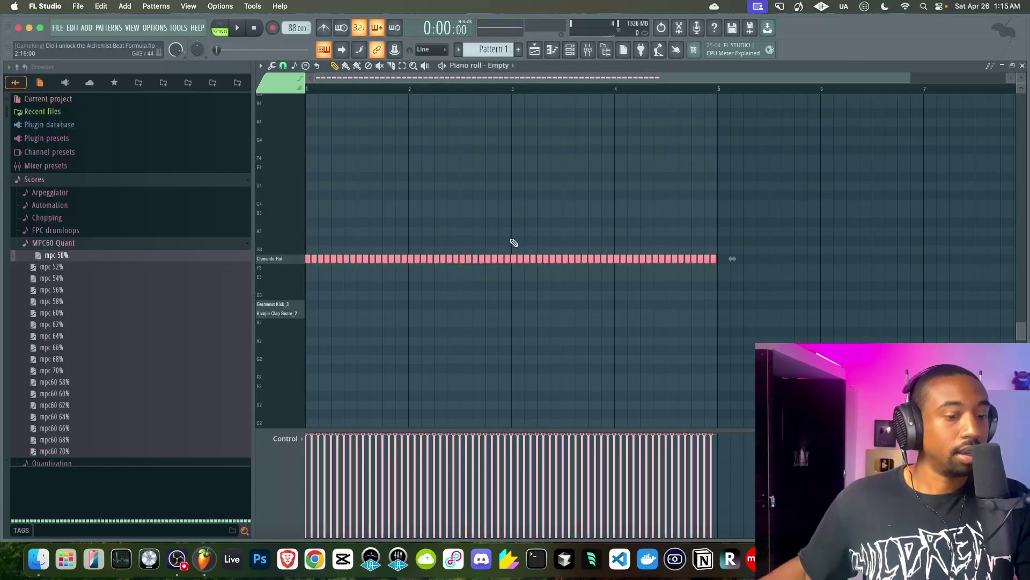
key("super+z")
key("alt+q")
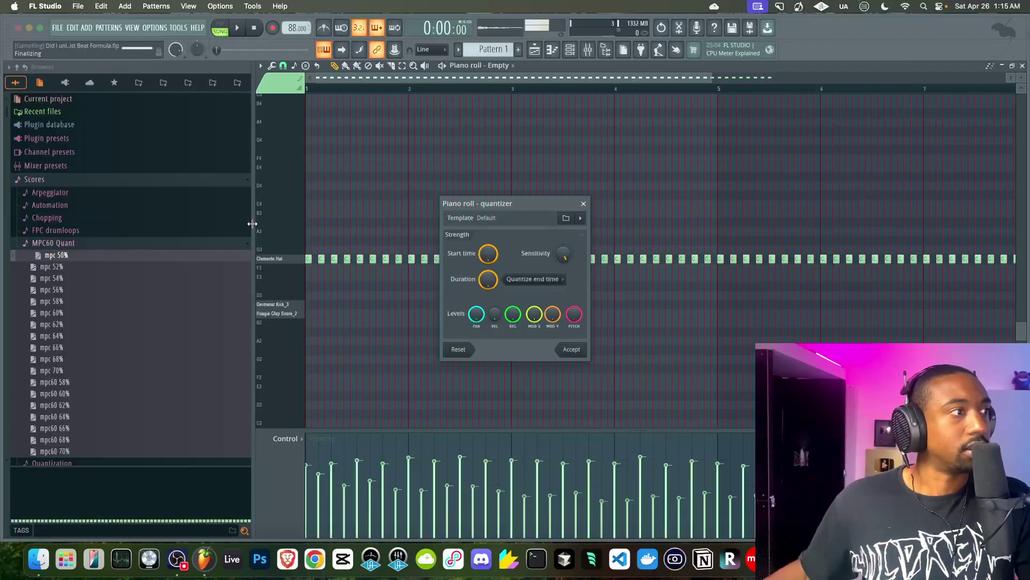
left_click(584, 204)
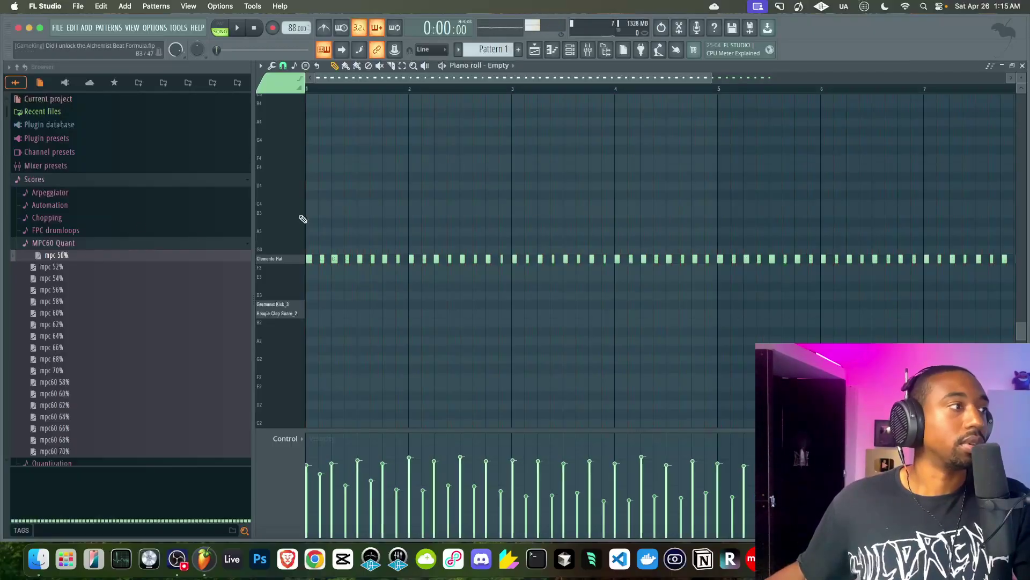
- Reveal the Scores presets folder in Finder, check its parent folder path and return to the piano roll
right_click(47, 183)
left_click(74, 266)
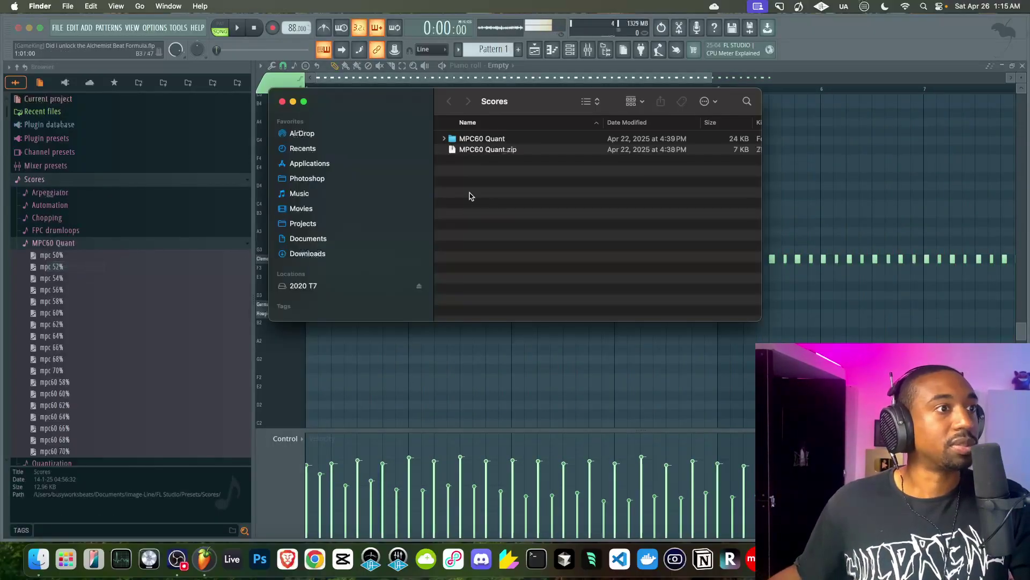
right_click(497, 107)
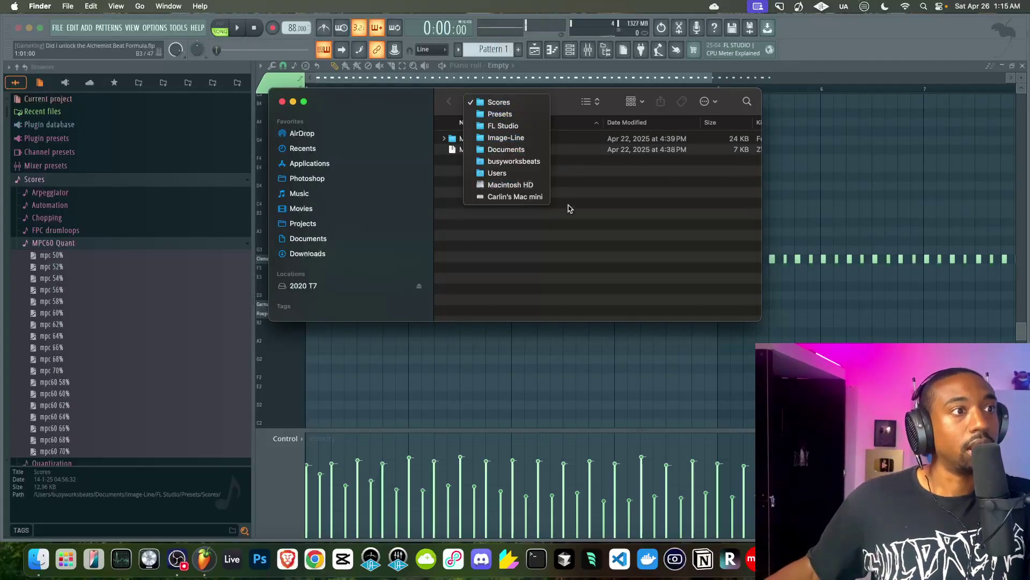
left_click(805, 161)
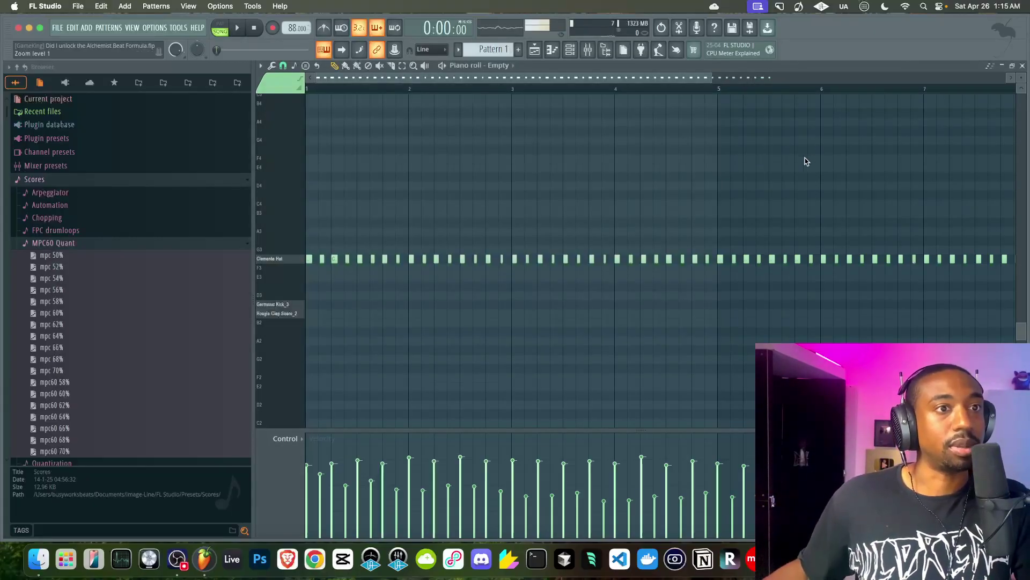
- Open the piano roll quantizer and locate its template folder at Documents > Image-Line > FL Studio > Presets > Scores > MPC60 Quant
key("alt+q")
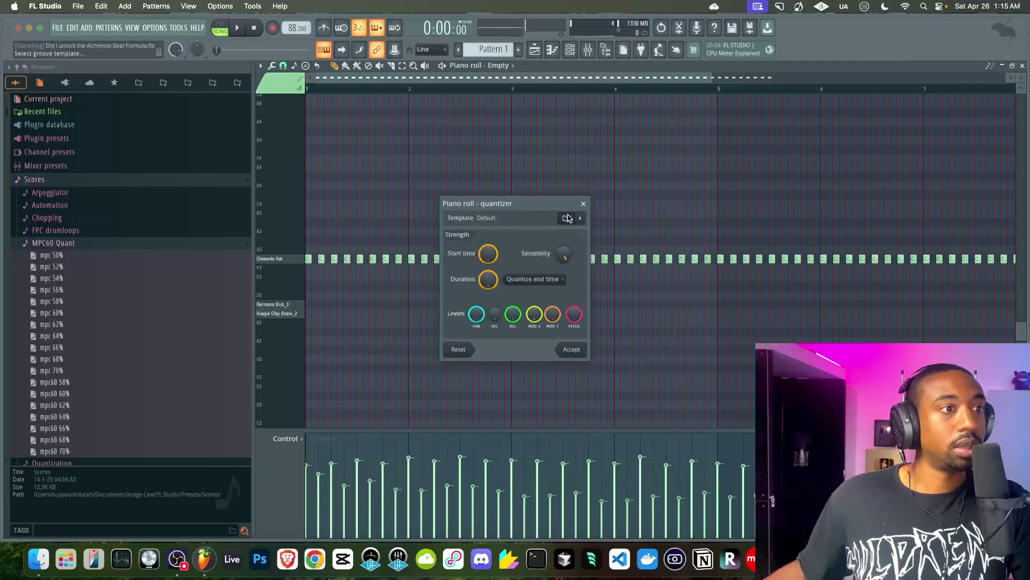
left_click(565, 217)
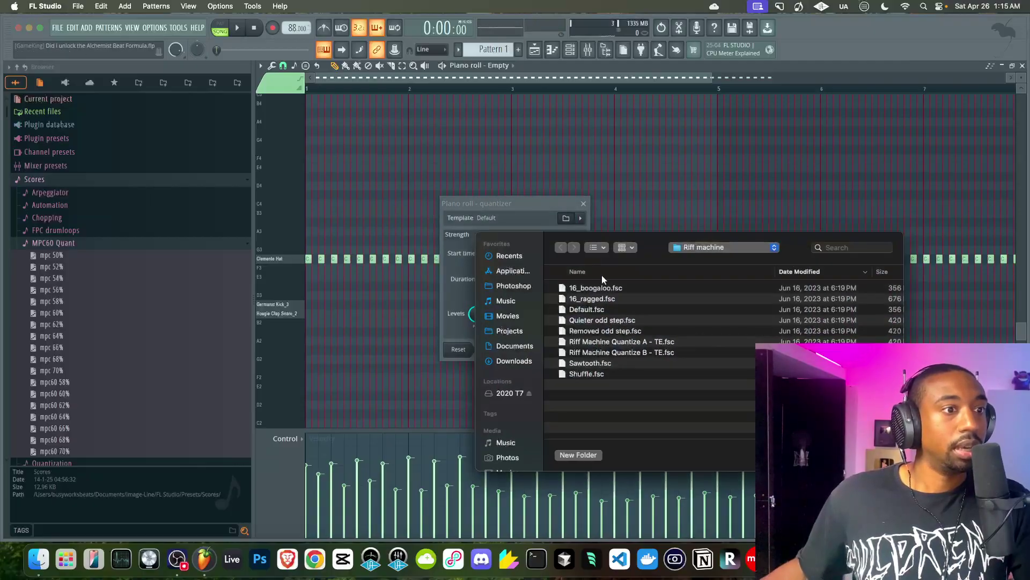
left_click(515, 346)
double_click(602, 340)
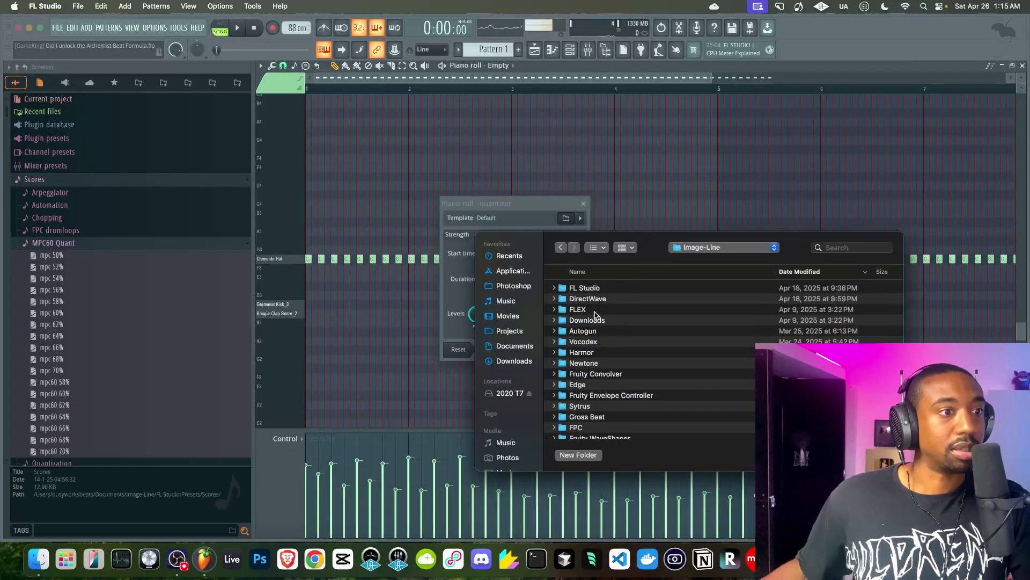
double_click(586, 288)
double_click(582, 342)
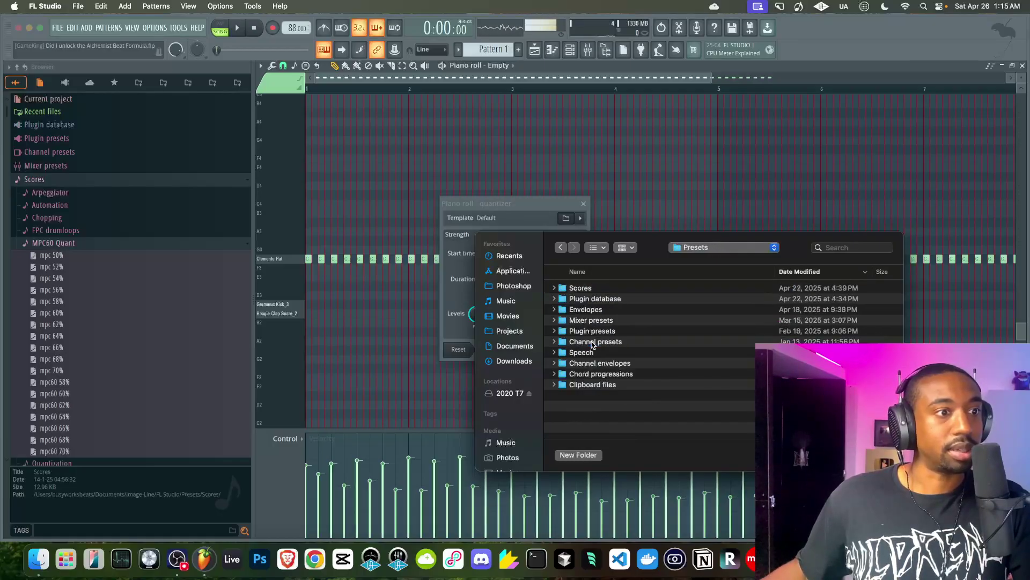
double_click(582, 289)
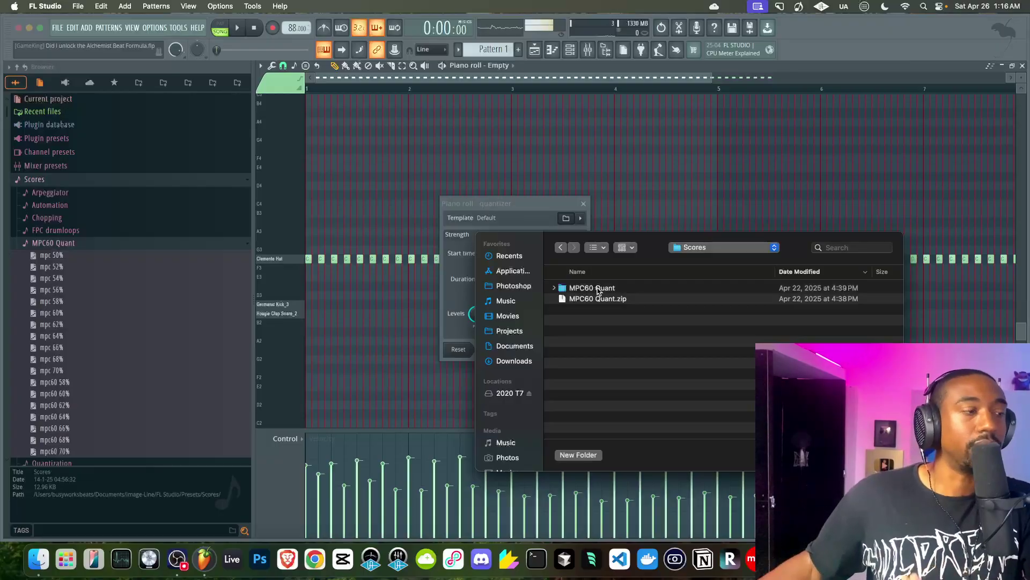
double_click(592, 289)
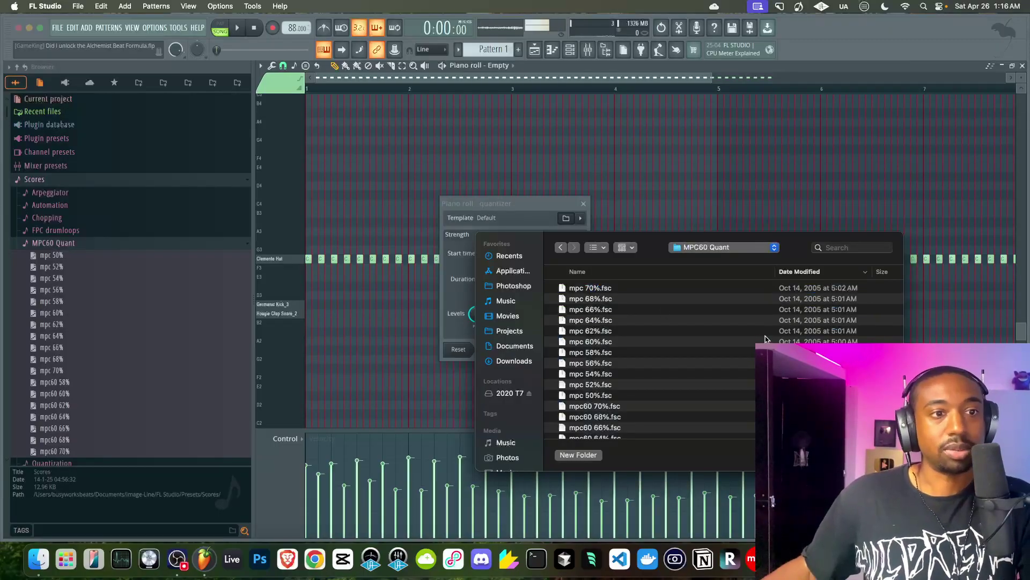
- Sort the template files by name in ascending order and load mpc 50%.fsc as the quantizer template
left_click(725, 274)
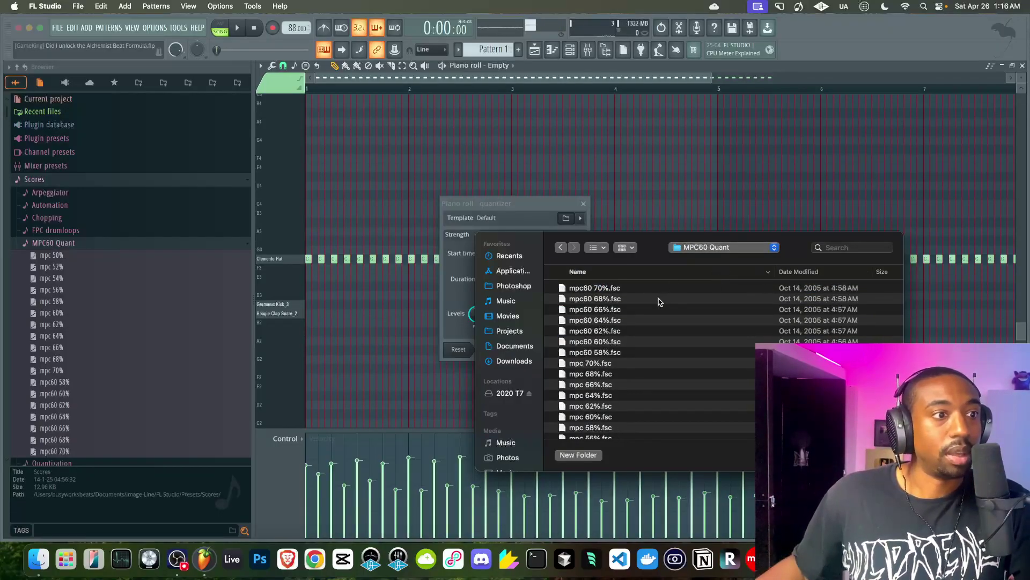
left_click(650, 274)
left_click(622, 288)
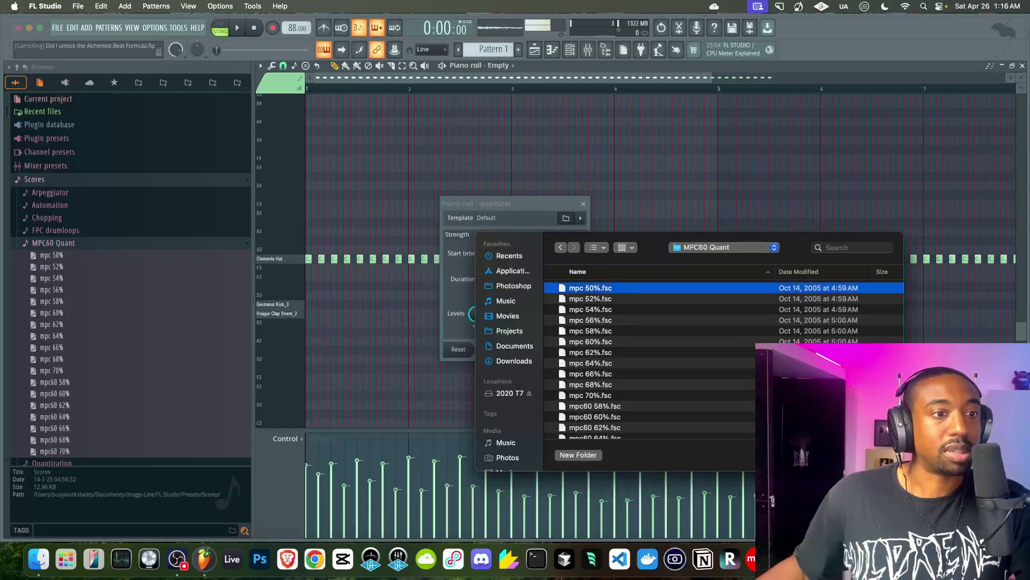
left_click(876, 454)
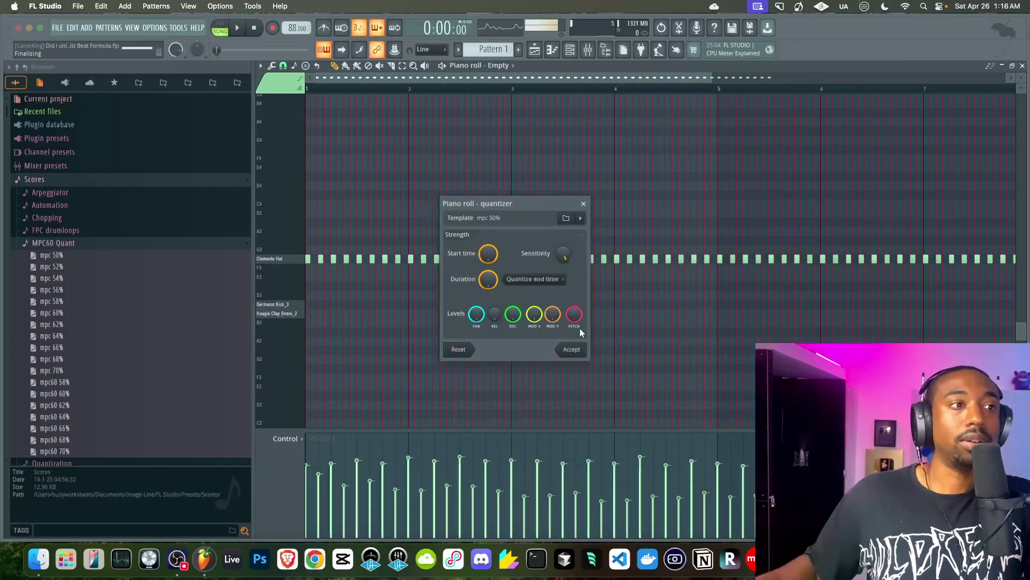
- Start playback, apply the mpc 50% quantization to the hat notes and return to the playlist
key("space")
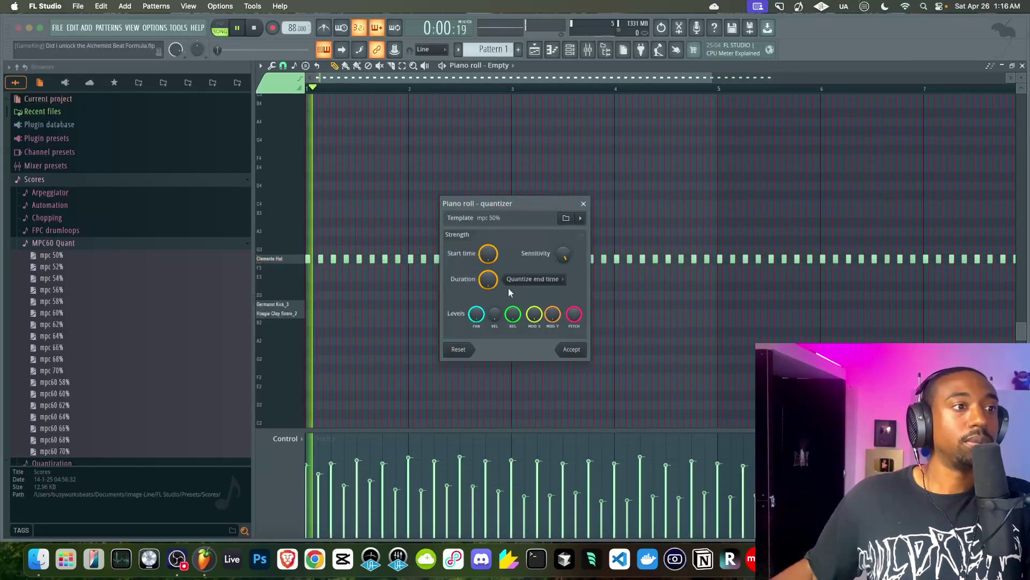
left_click(570, 350)
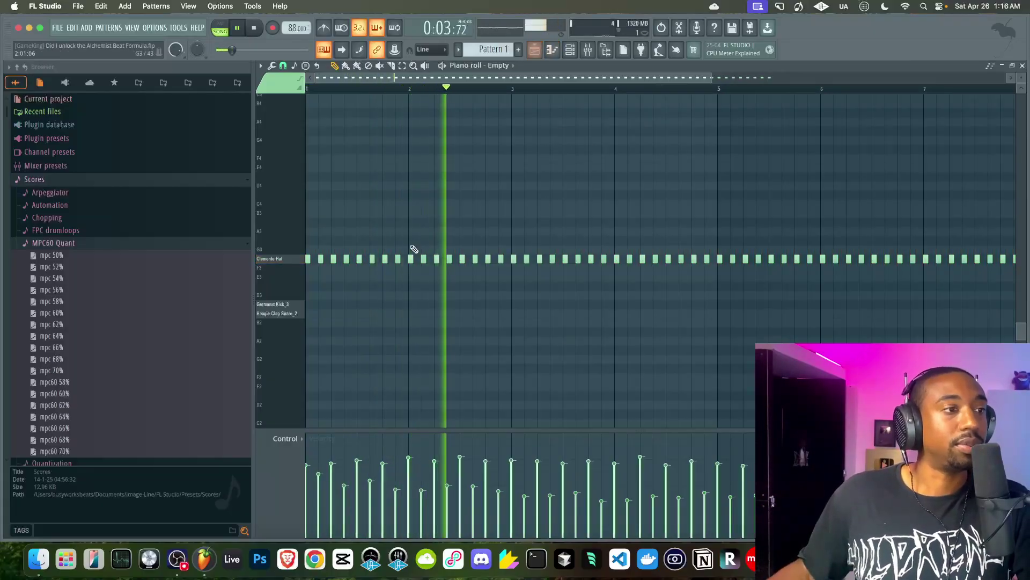
key("F5")
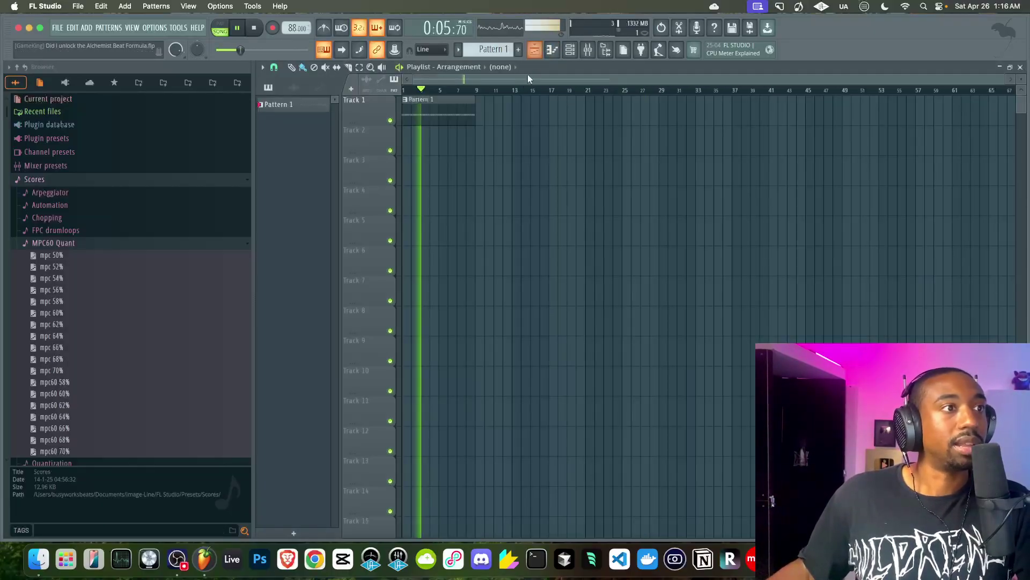
- Duplicate the Pattern 1 clip on Track 1 so the hats continue from bar 9 to bar 17
key("super+a")
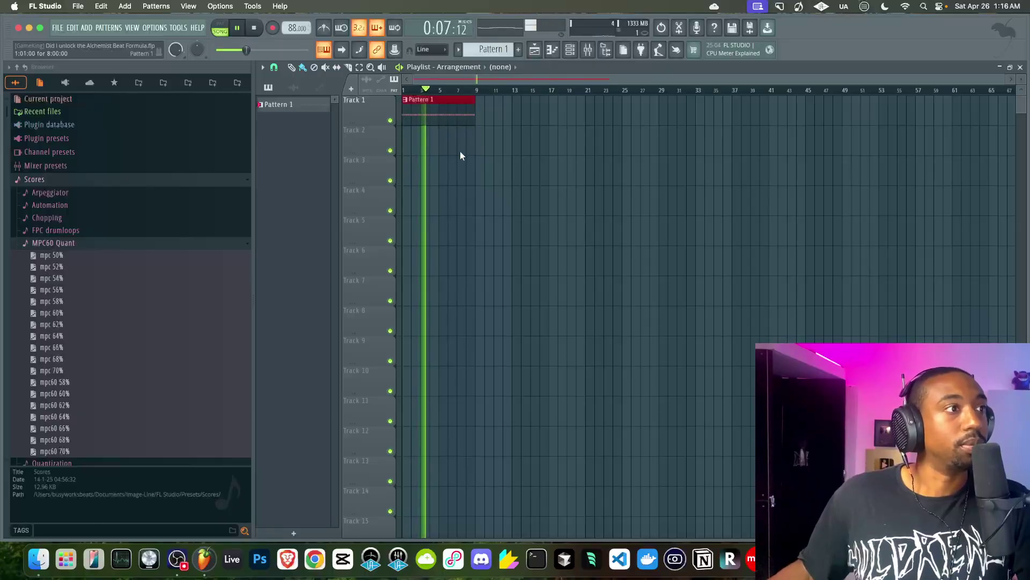
left_click(273, 67)
left_click(292, 233)
scroll(464, 170, "up", 2)
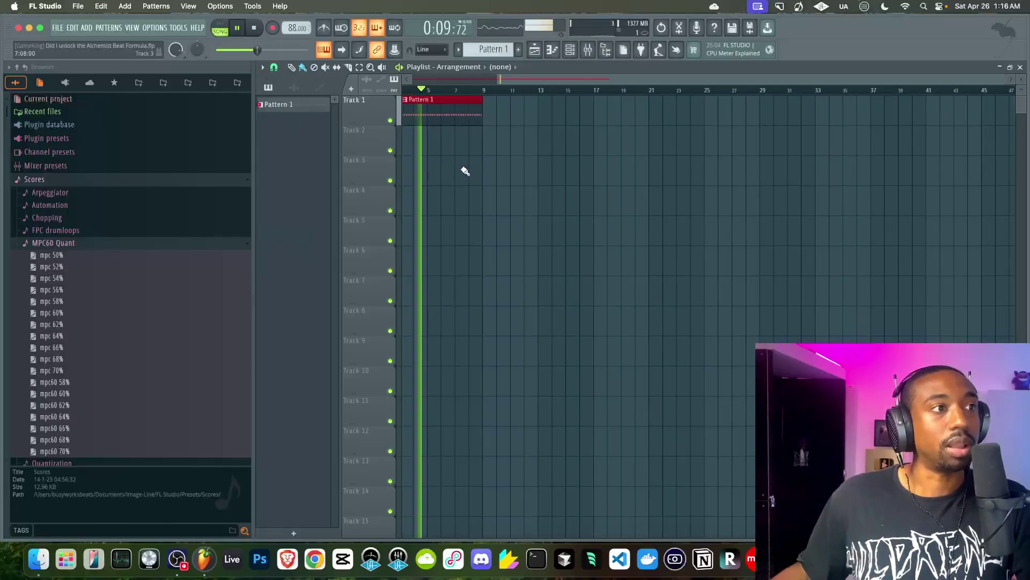
scroll(464, 171, "up", 2)
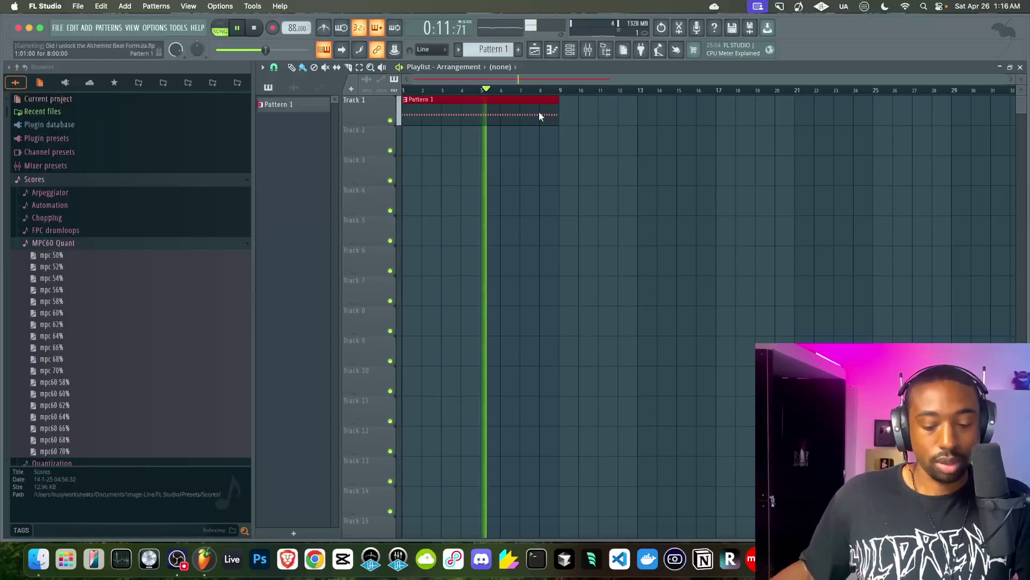
key("super+b")
- Create an empty Pattern 2, collapse the Scores folder in the browser and stop playback
key("F6")
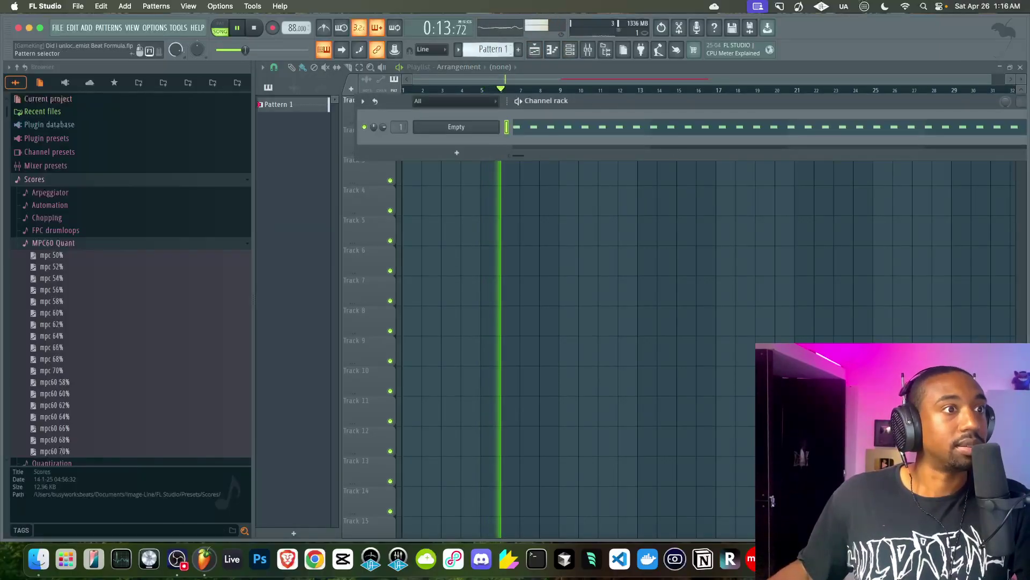
key("F4")
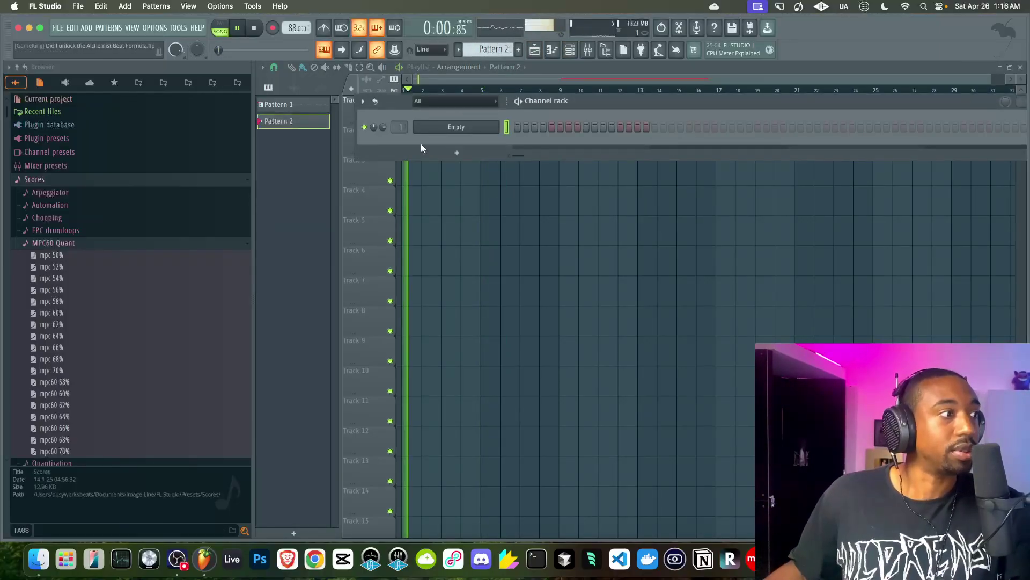
left_click(71, 180)
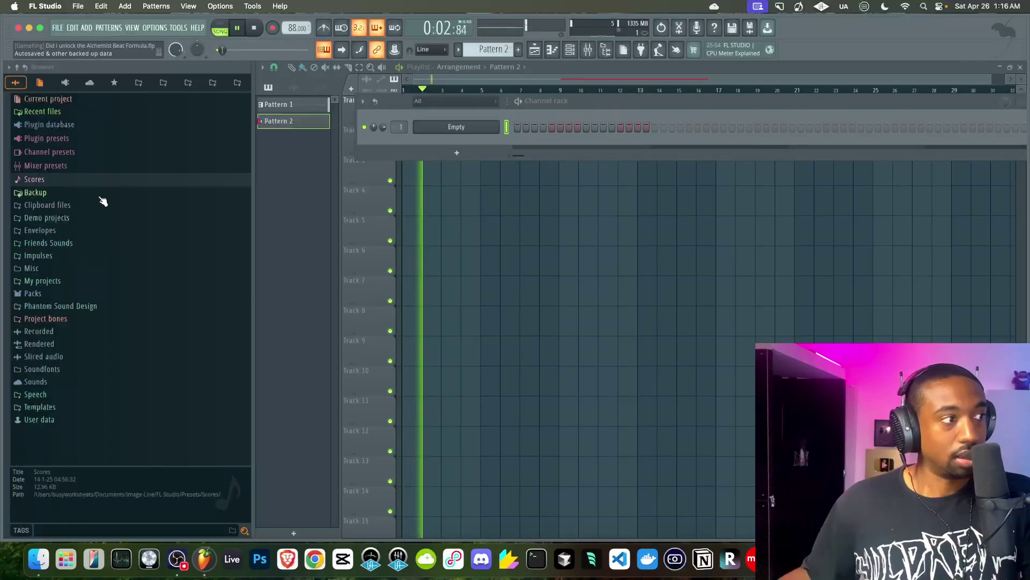
key("space")
key("F6")
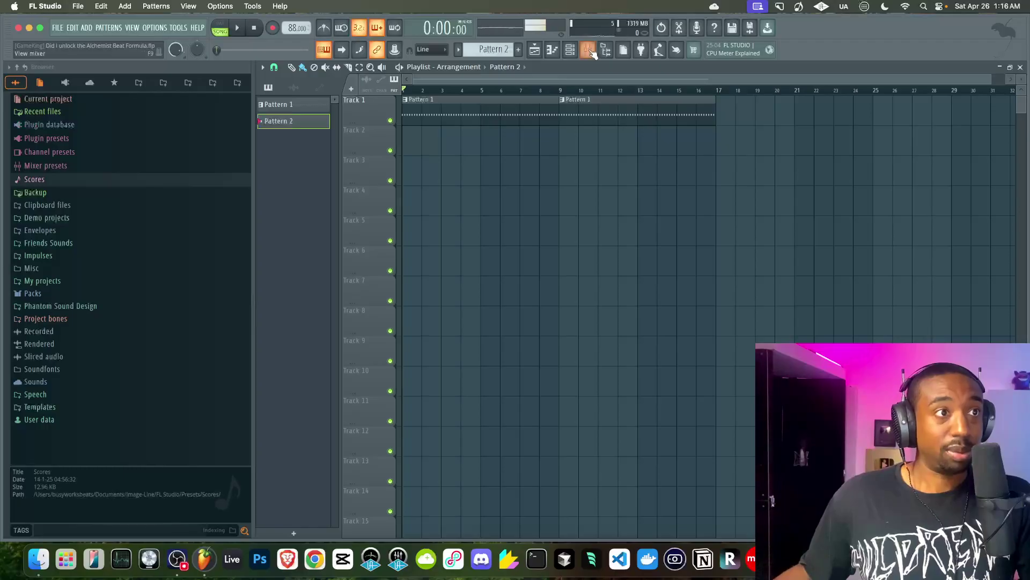
- Select the KORG mixer track with input A LINE 5 - A LINE 6 as the source for audio recording
key("F9")
left_click_drag(916, 201, 710, 185)
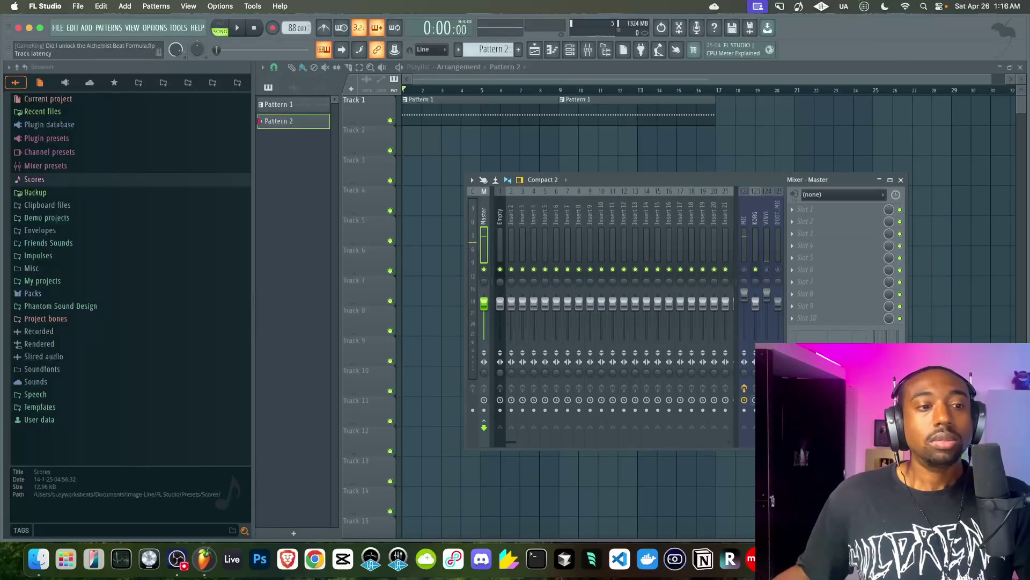
left_click(754, 252)
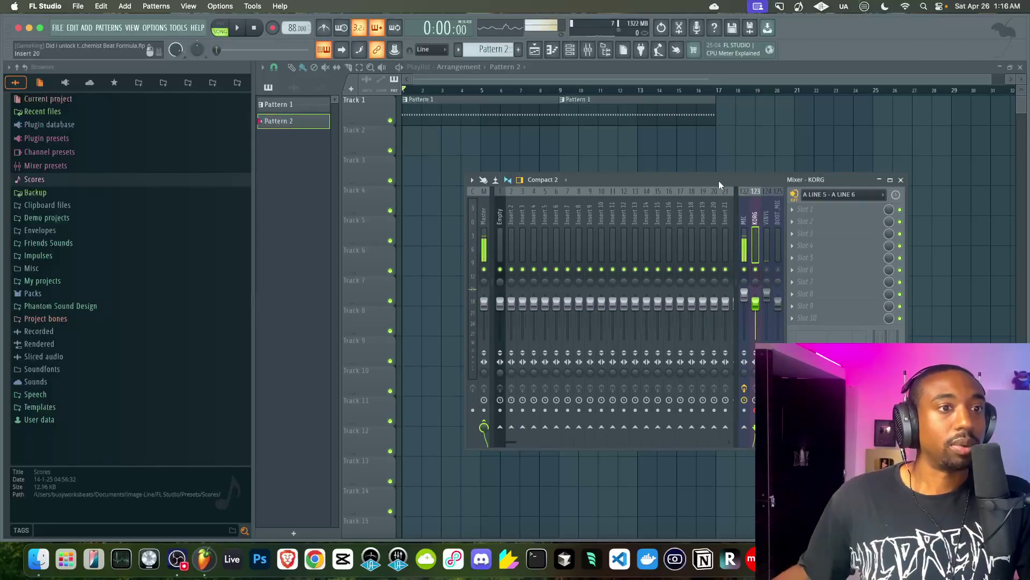
key("F9")
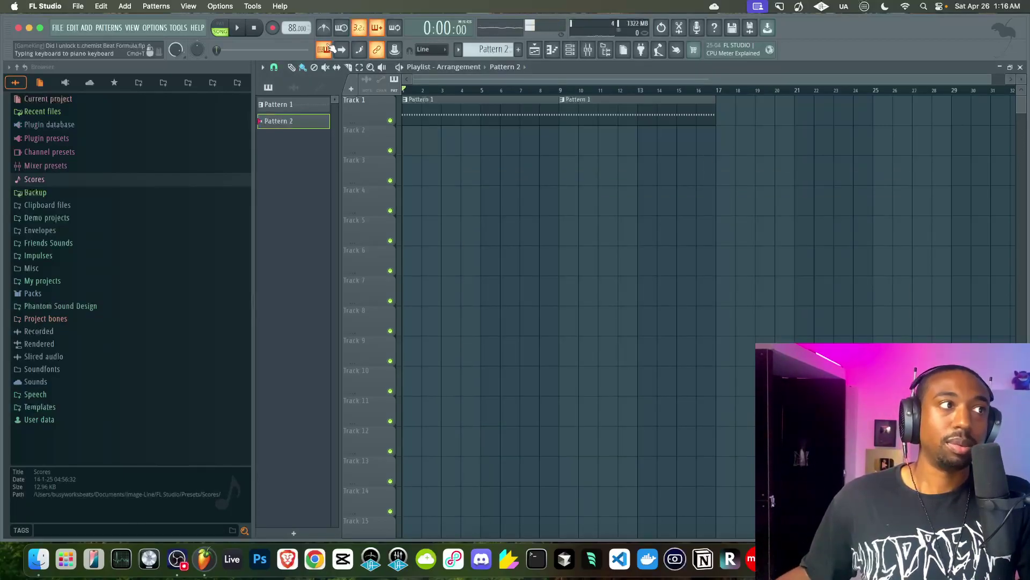
- Record the KORG performance as audio on Track 2, from bar 1 to just past bar 17
left_click(273, 30)
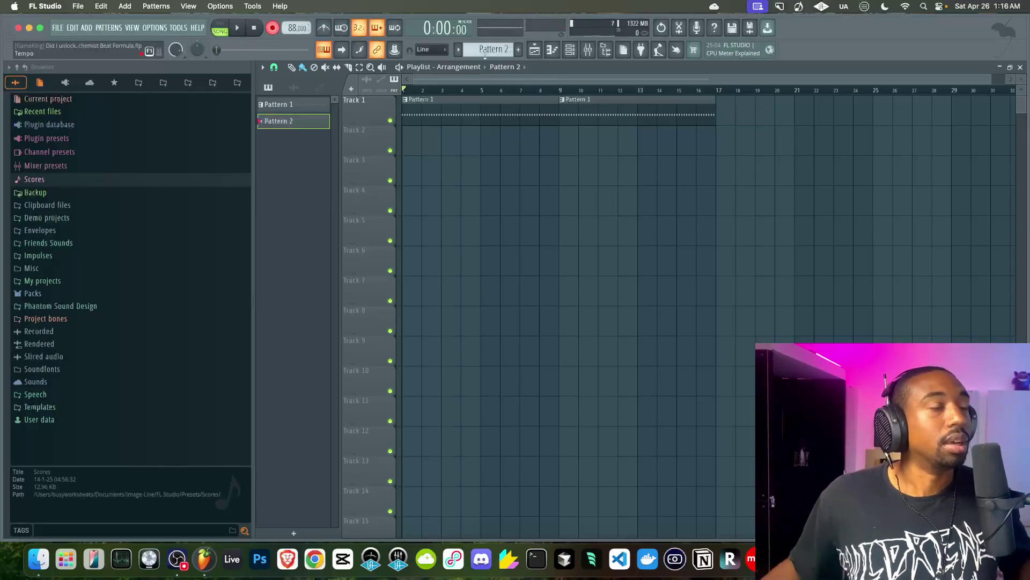
left_click(588, 48)
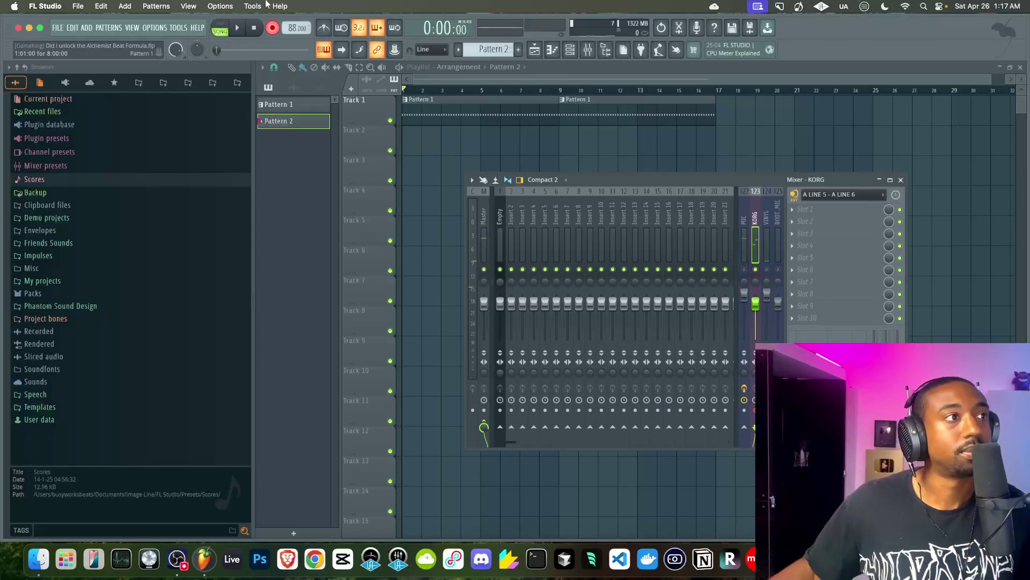
right_click(441, 165)
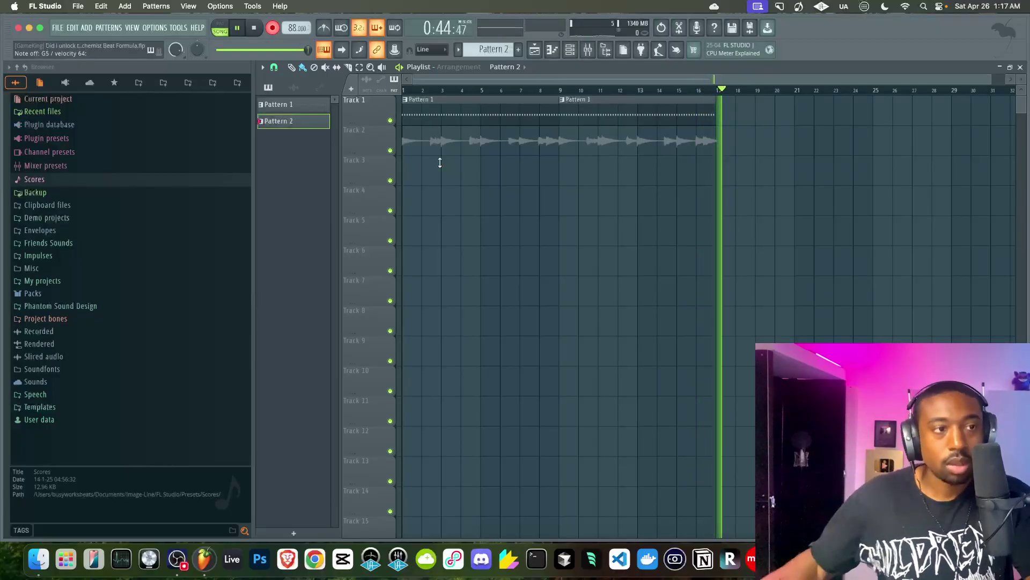
key("space")
- Delete the stray Pattern 2 clip overlapping the start of the recorded KORG audio on Track 2
left_click(589, 45)
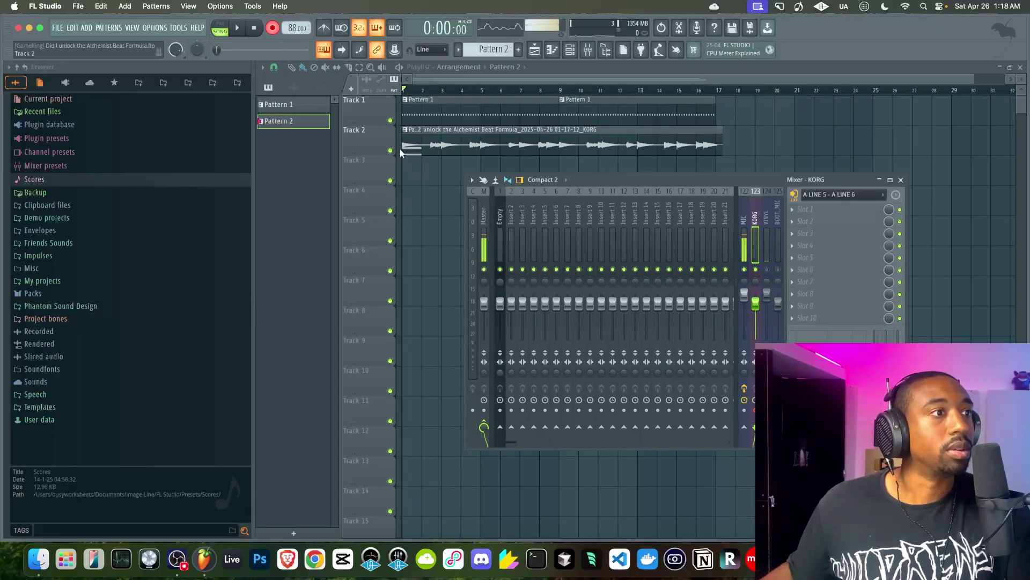
key("F9")
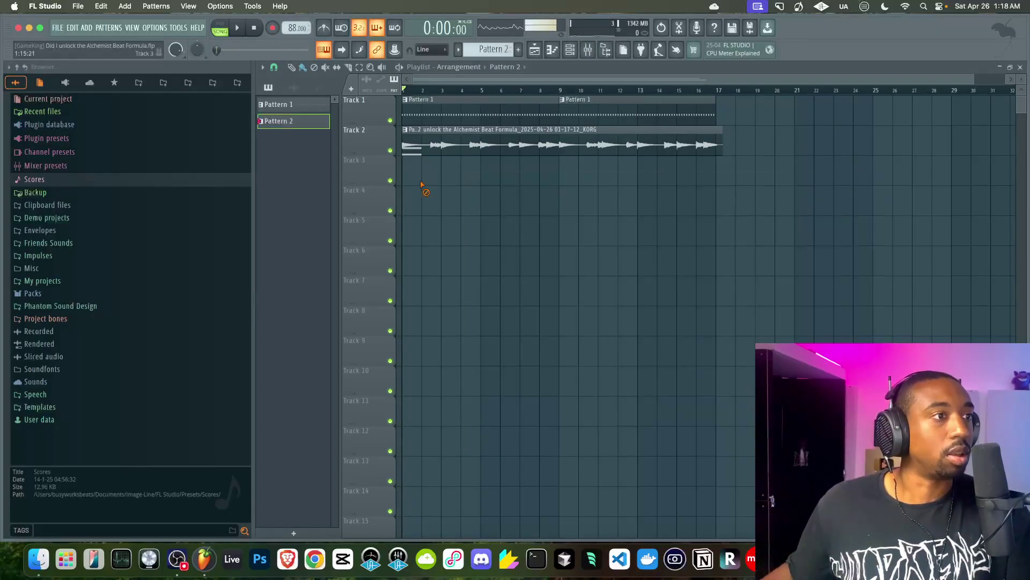
left_click_drag(410, 152, 409, 248)
right_click(414, 232)
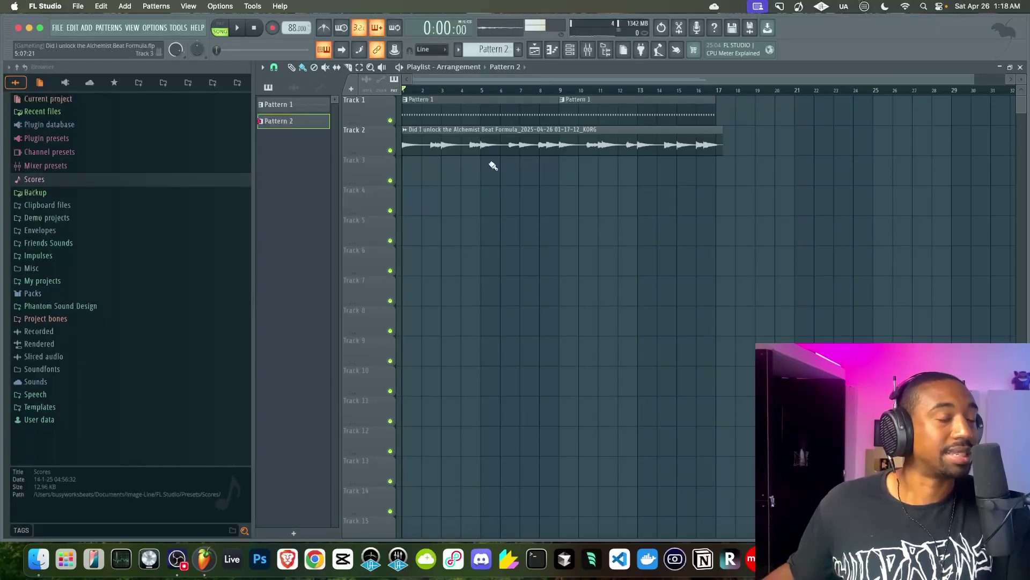
- Open the recorded KORG audio clip's sample settings and load its waveform into a new Slicex channel
double_click(462, 131)
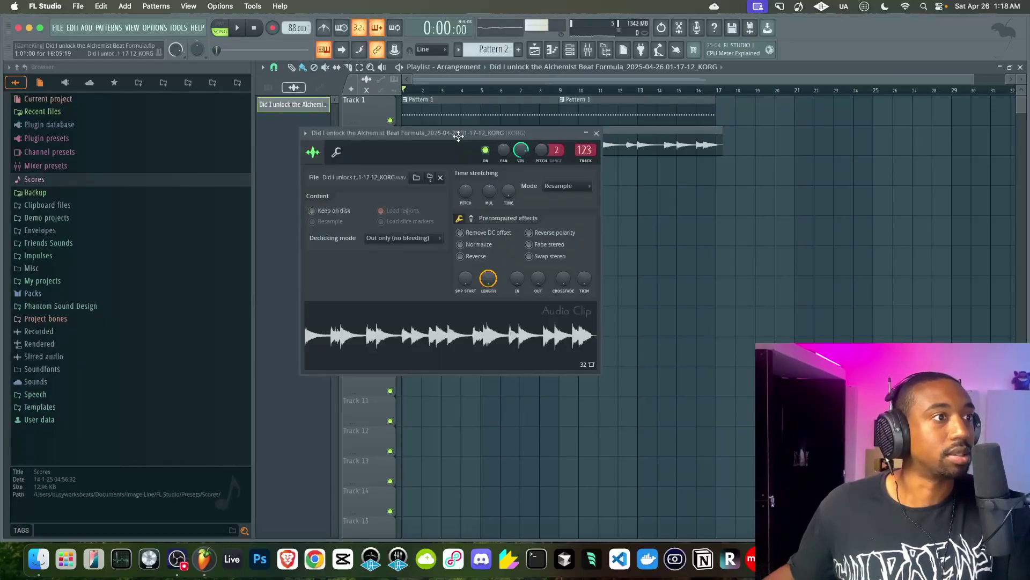
left_click(419, 358)
left_click(445, 482)
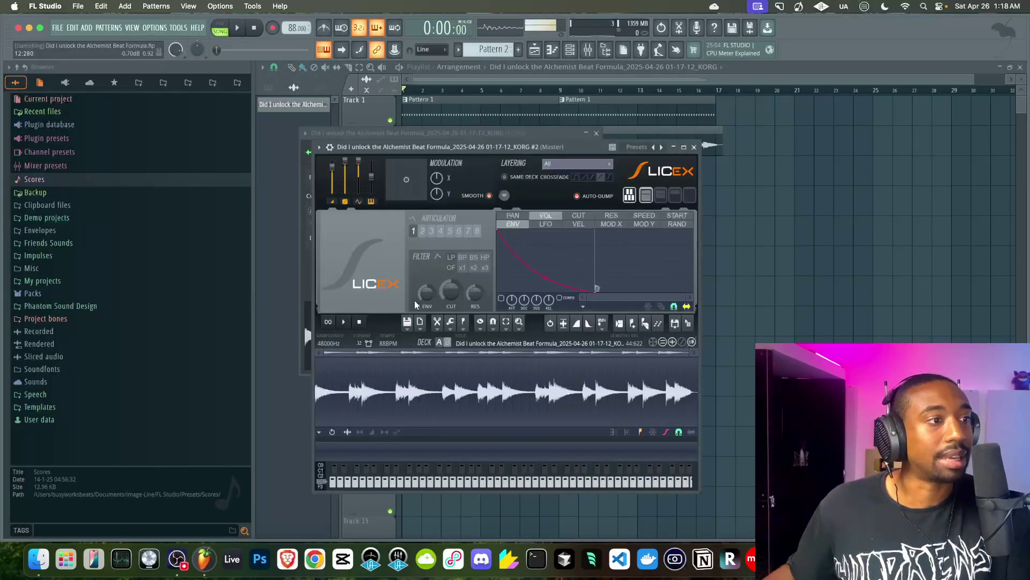
- Slice the KORG sample in Slicex with Dull auto-slicing
left_click(651, 322)
right_click(651, 323)
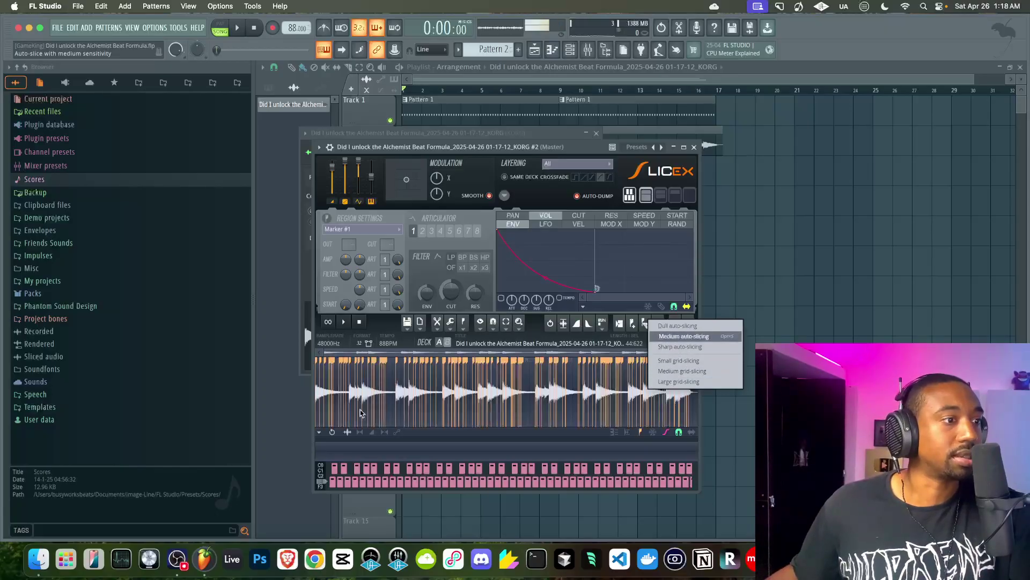
left_click(658, 325)
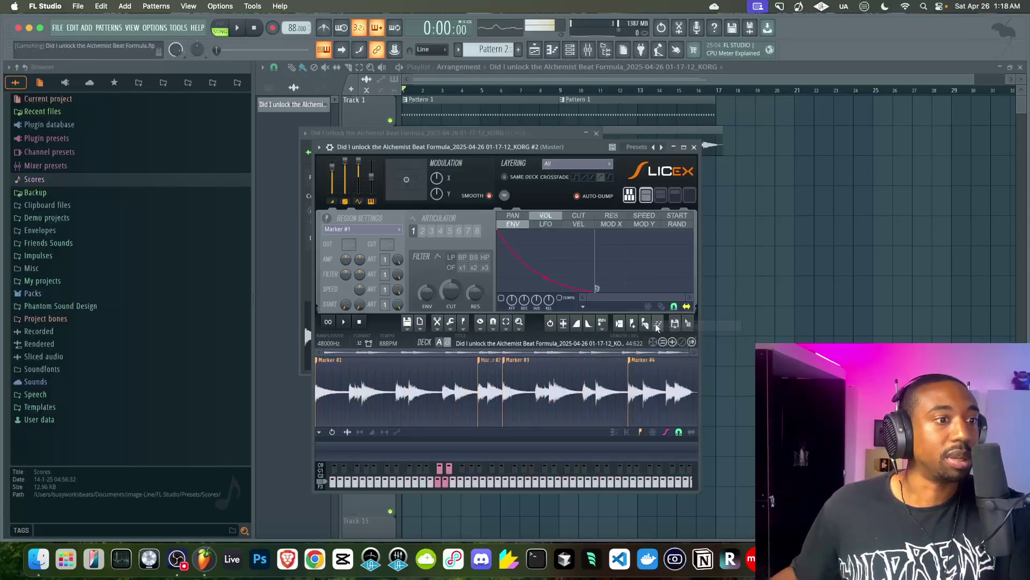
scroll(338, 380, "up", 3)
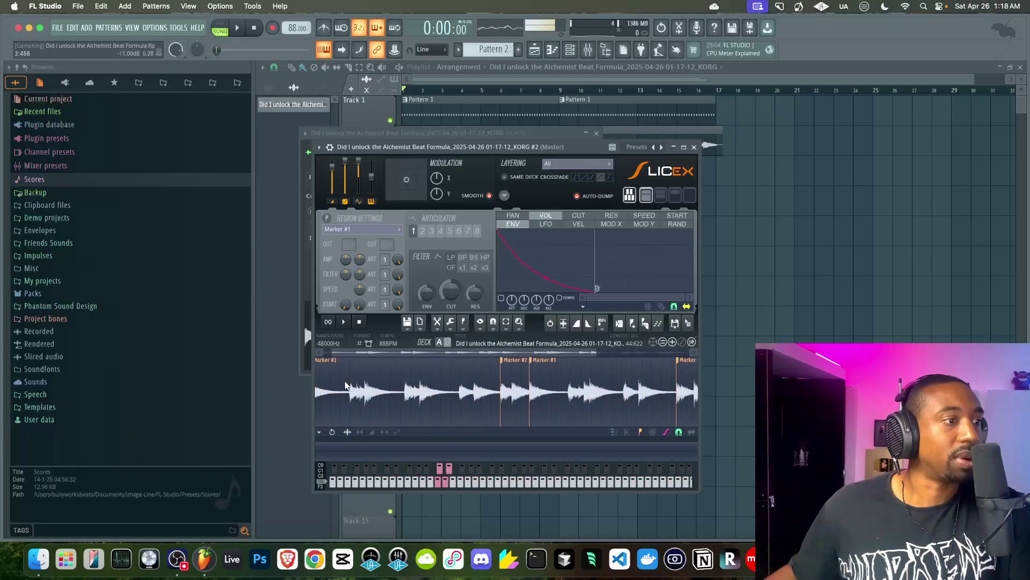
- Hide the browser, reposition the Slicex window and add a named marker at the chord onset just before 4 seconds
left_click(606, 50)
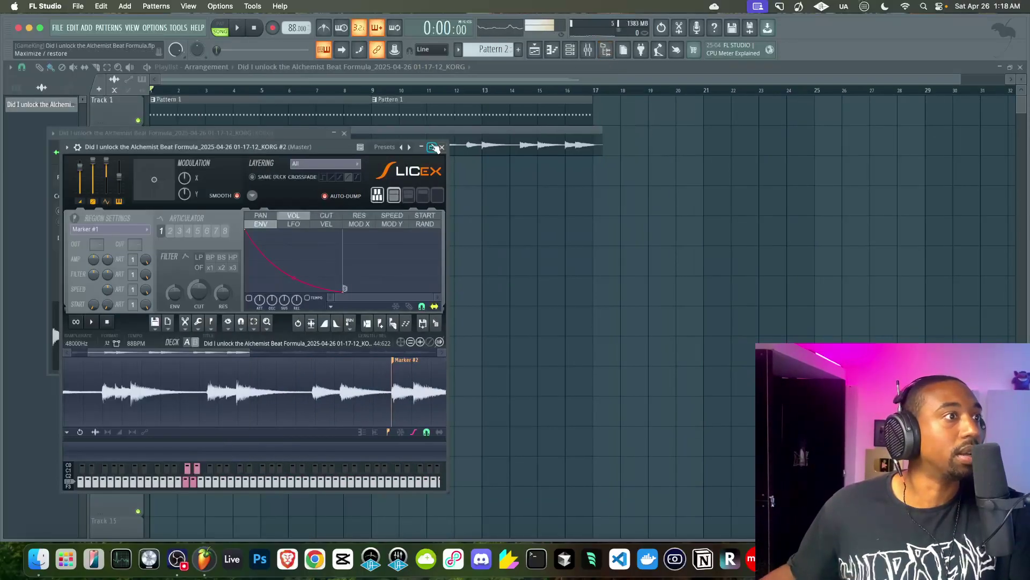
left_click_drag(335, 145, 475, 90)
scroll(294, 317, "left", 2)
scroll(283, 333, "up", 5)
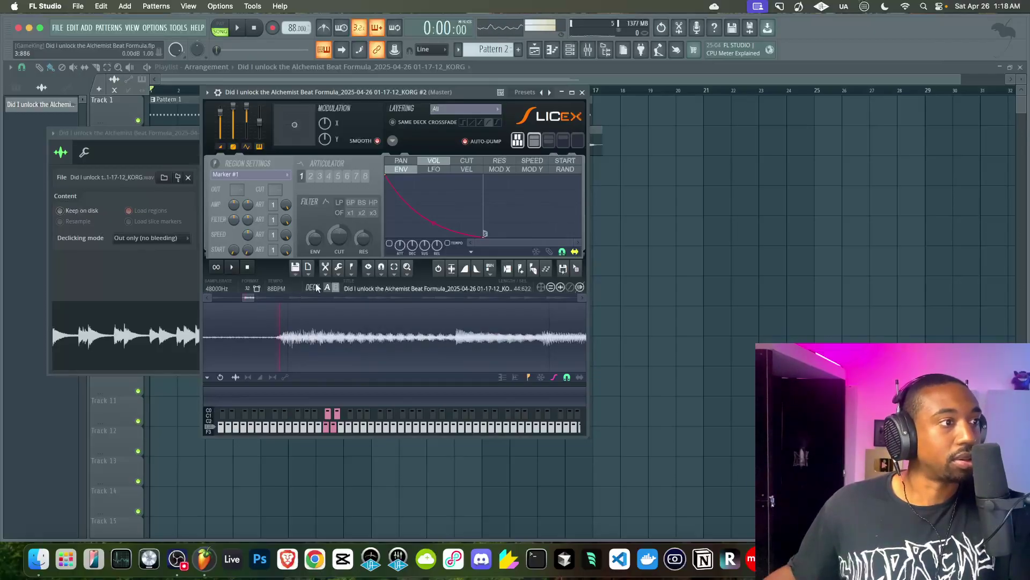
left_click(352, 269)
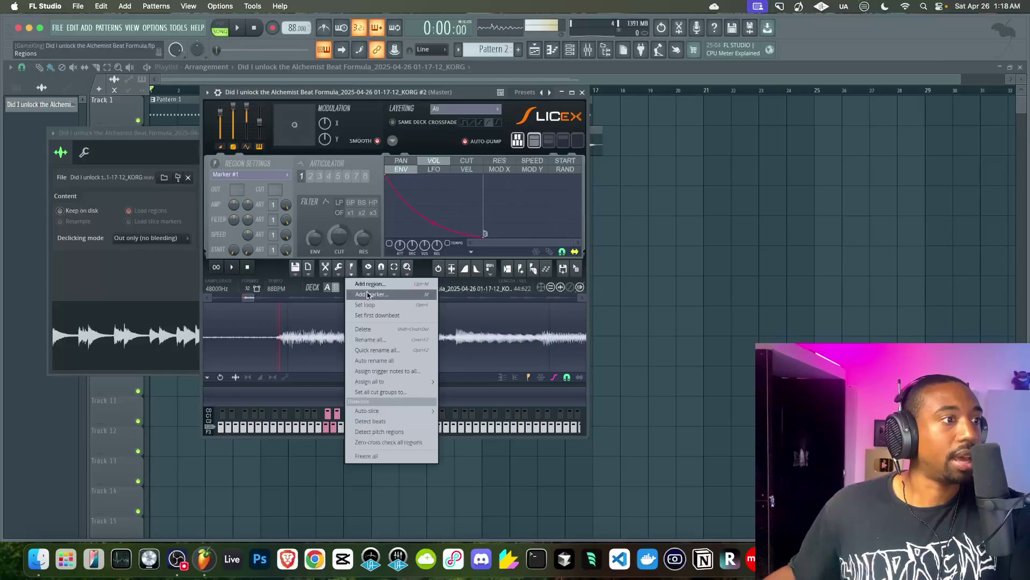
left_click(360, 289)
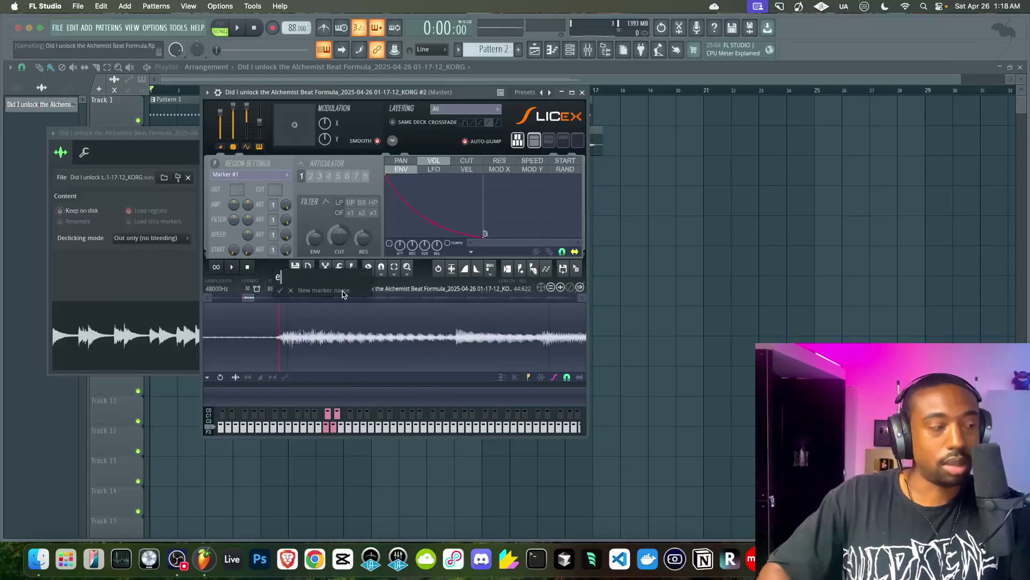
key("Return")
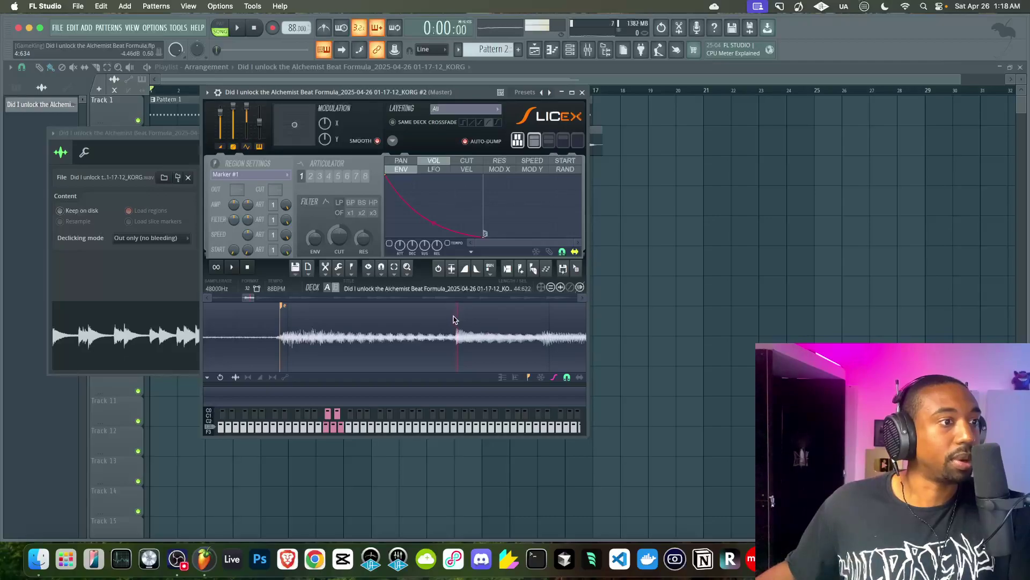
- Add another slice marker at the next note onset, near 4.6 seconds in the KORG sample
left_click(352, 267)
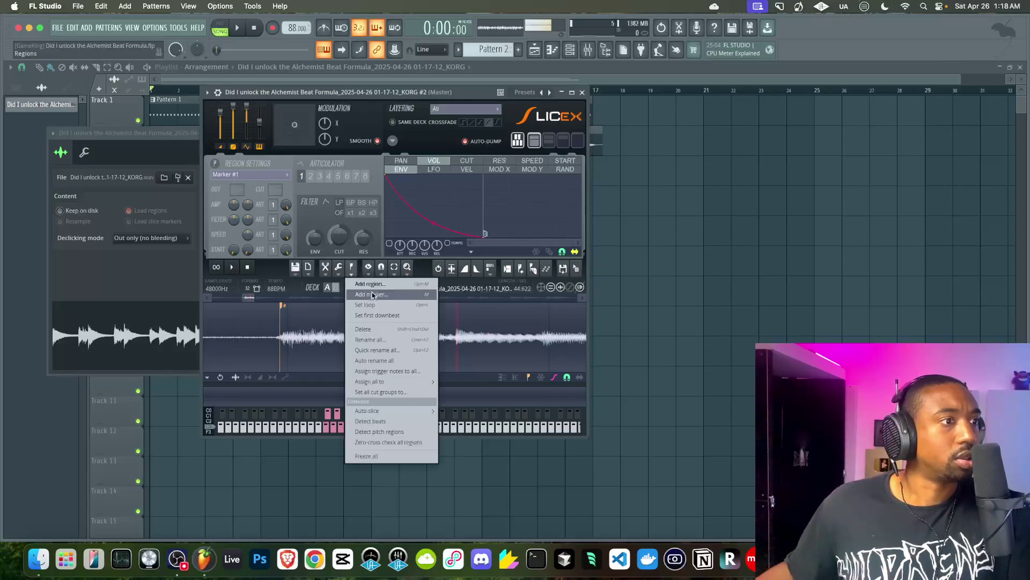
left_click(353, 291)
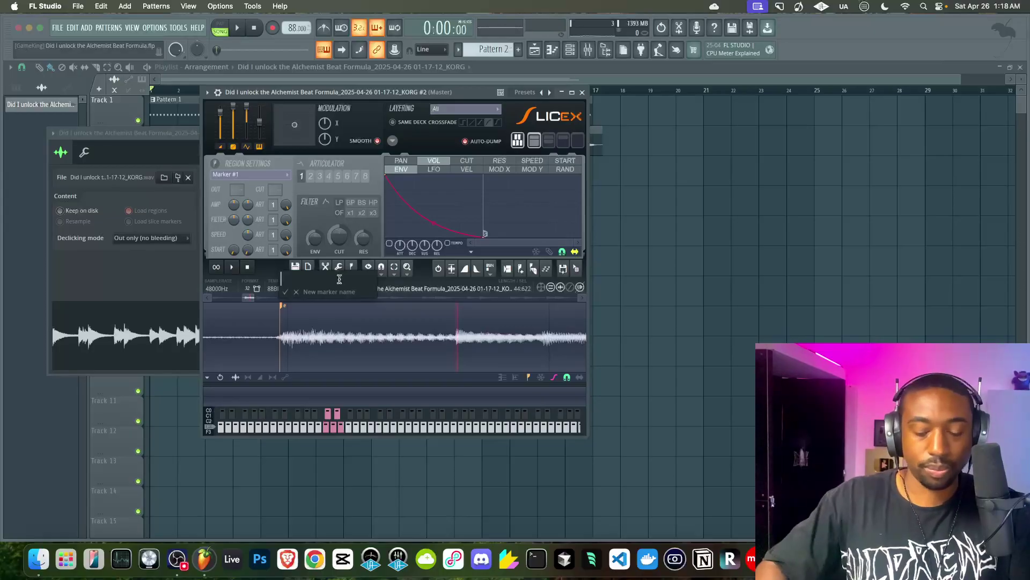
key("Return")
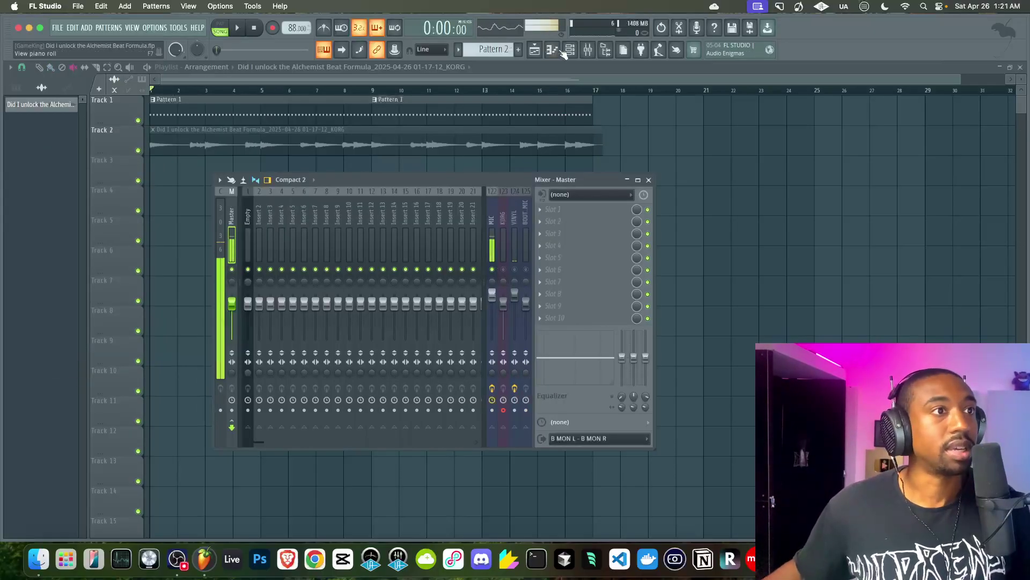
- Reopen the KORG Slicex channel and review its slice markers across the whole waveform and its snap options
left_click(572, 49)
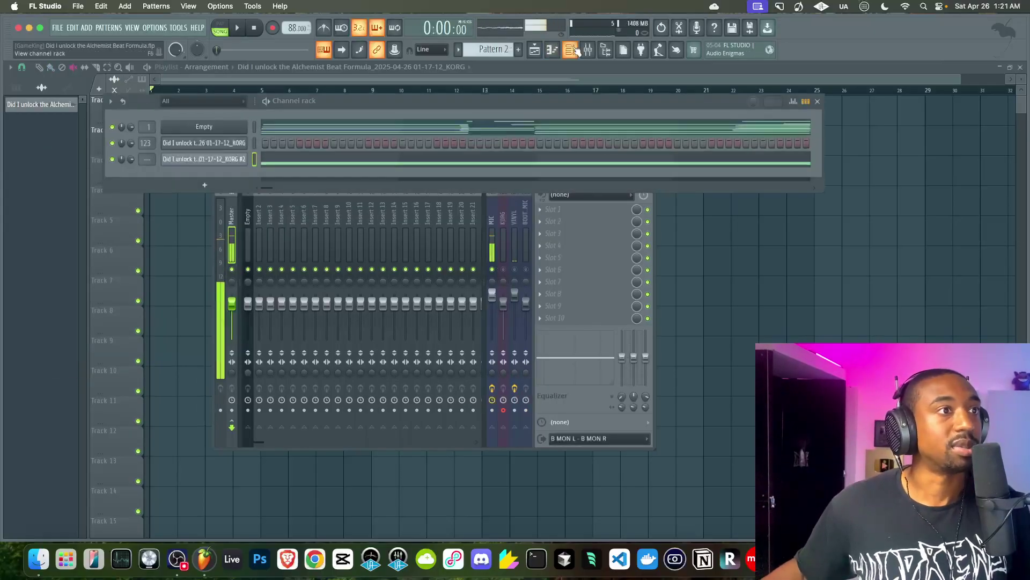
left_click(236, 159)
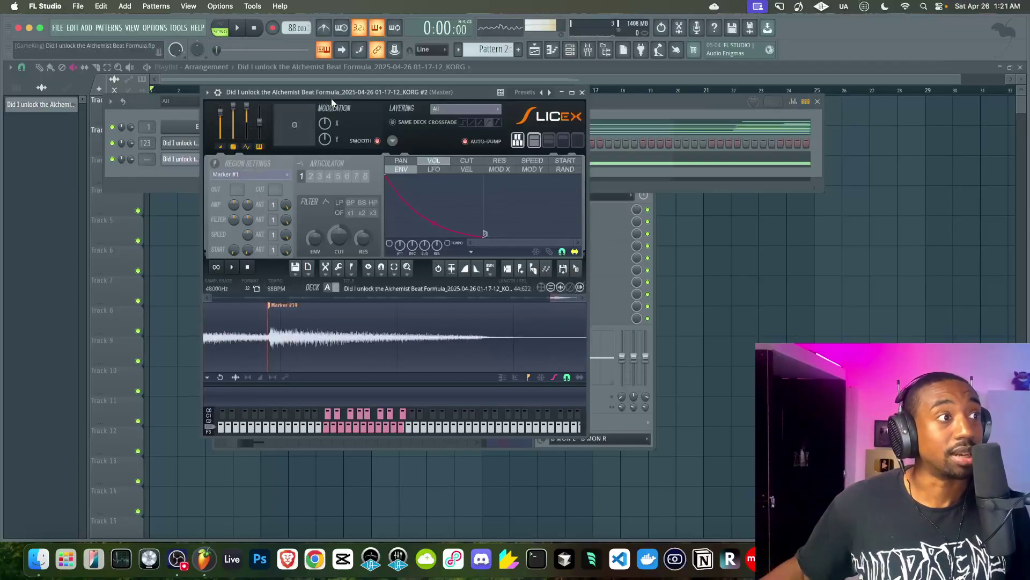
scroll(302, 316, "down", 5)
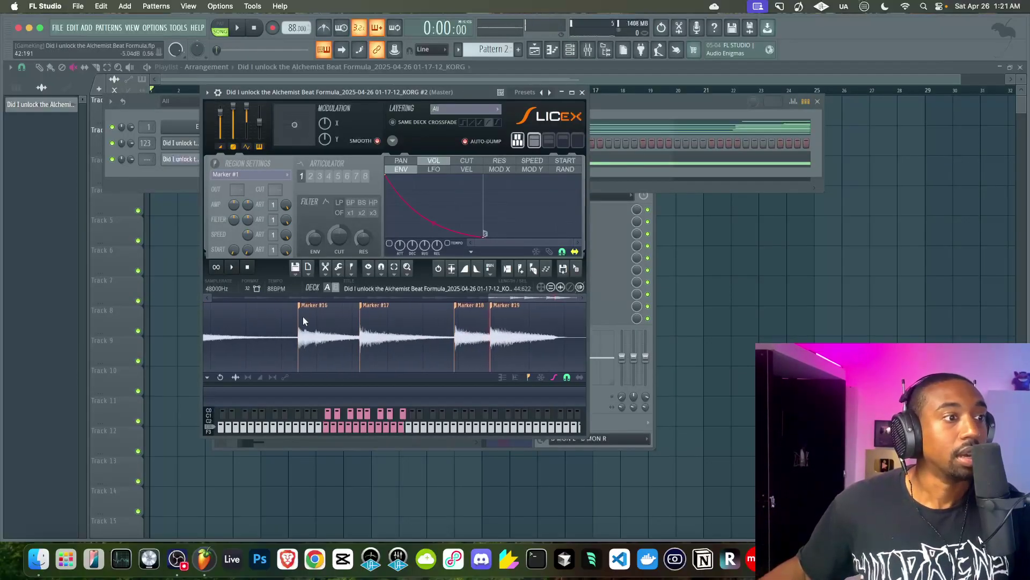
scroll(303, 320, "down", 2)
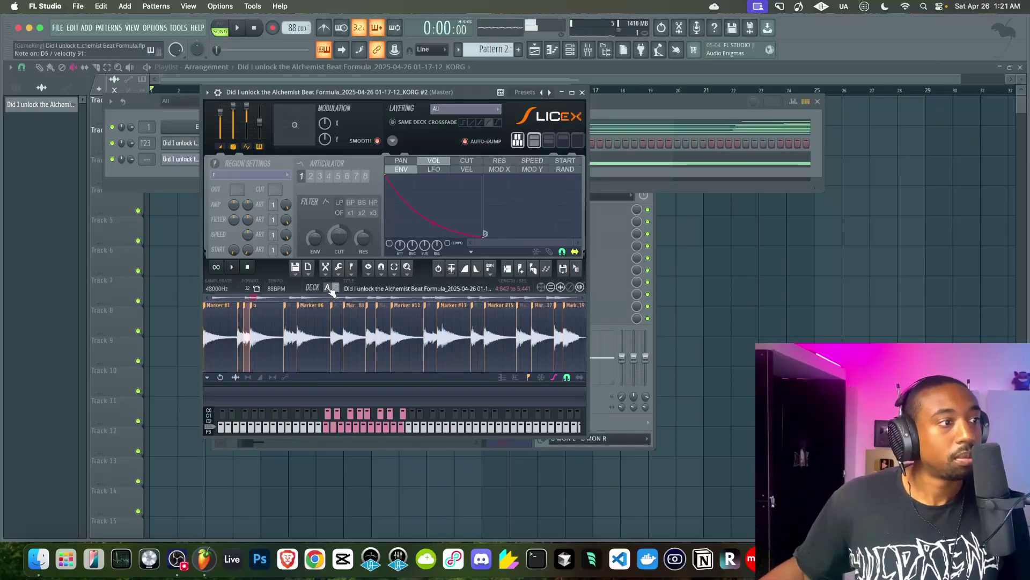
left_click(381, 272)
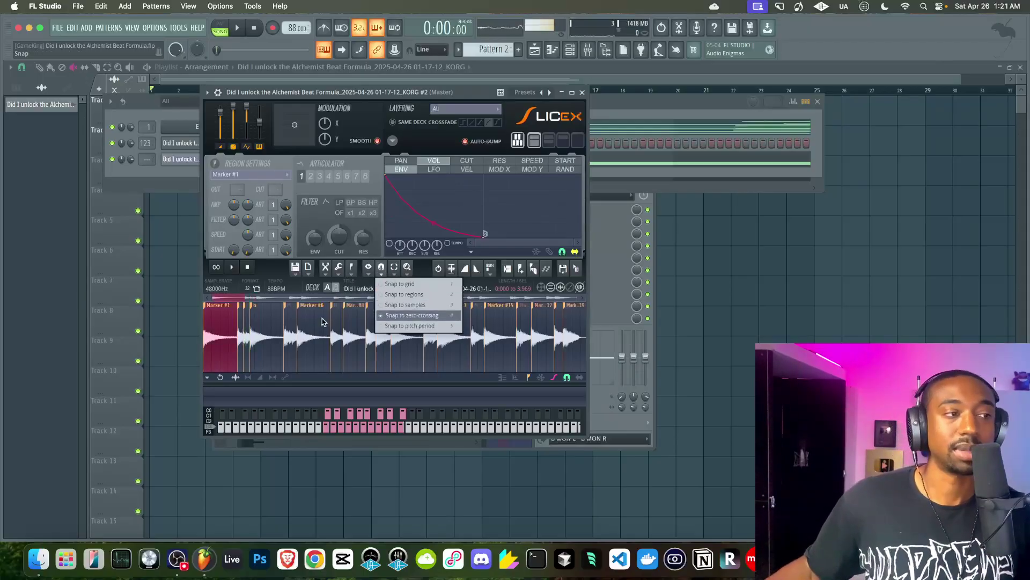
left_click(278, 269)
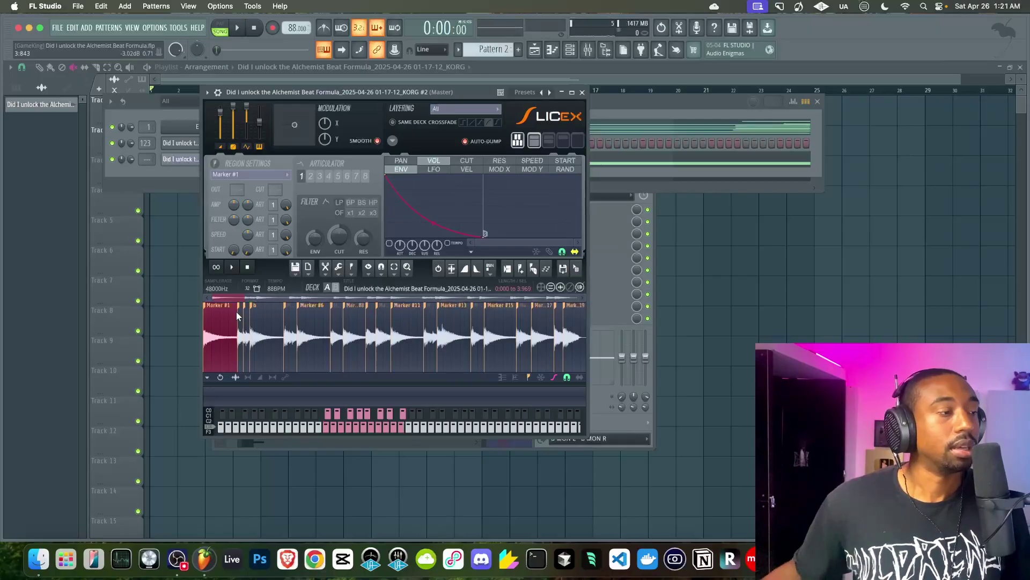
- Inspect the first slice boundaries along the KORG waveform up close in Slicex and close the plugin
scroll(231, 313, "up", 5)
left_click(265, 321)
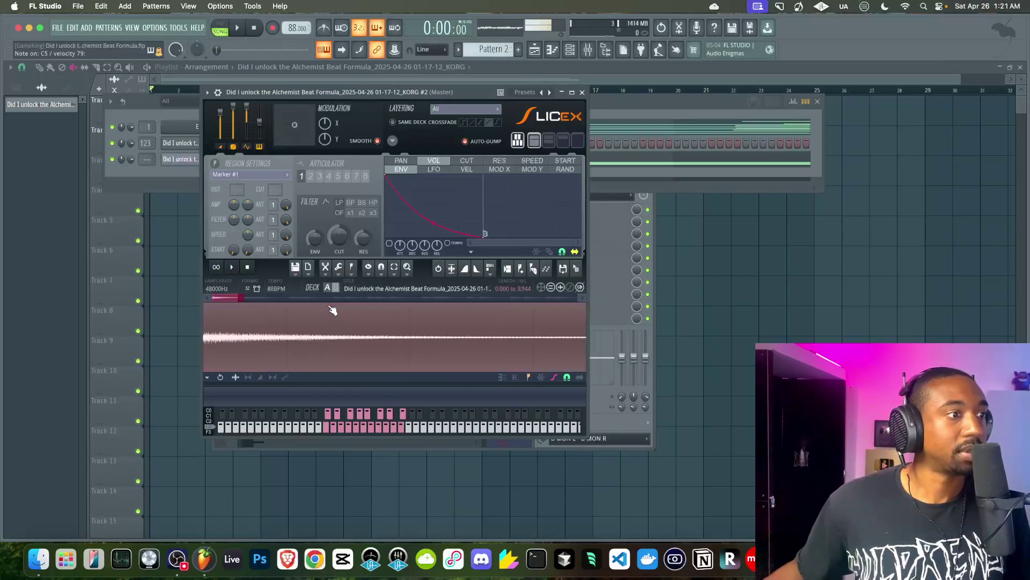
left_click_drag(242, 298, 241, 297)
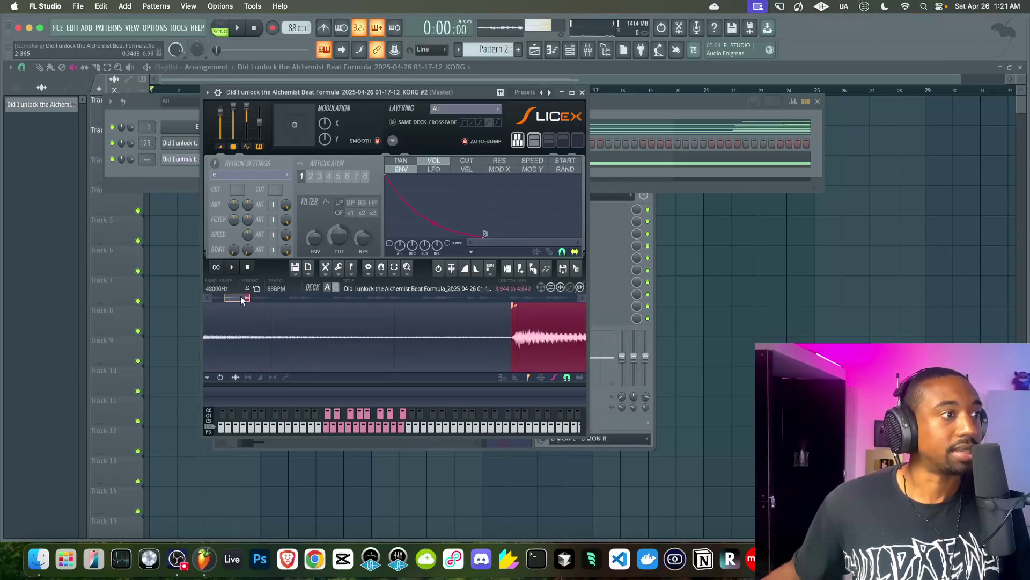
left_click(309, 312)
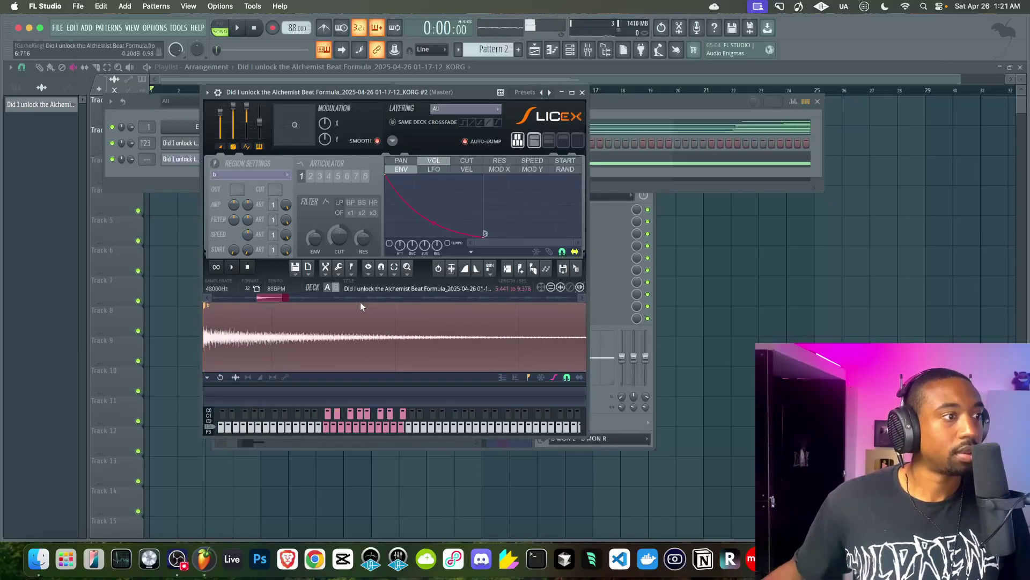
left_click(582, 93)
left_click(729, 281)
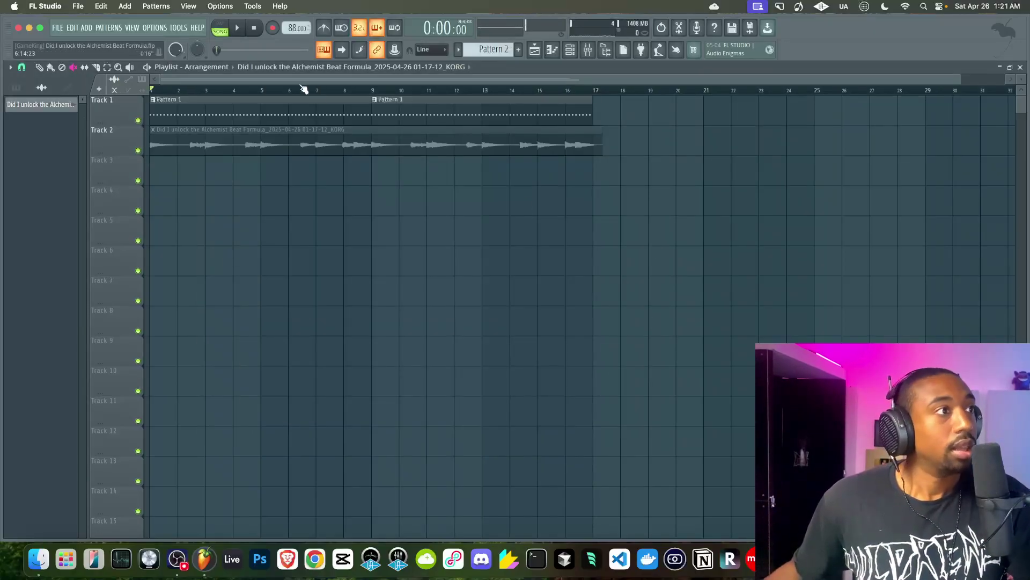
- Create a new empty pattern and check the loaded kick, snare and hat pads in the FPC drum channel
left_click(570, 52)
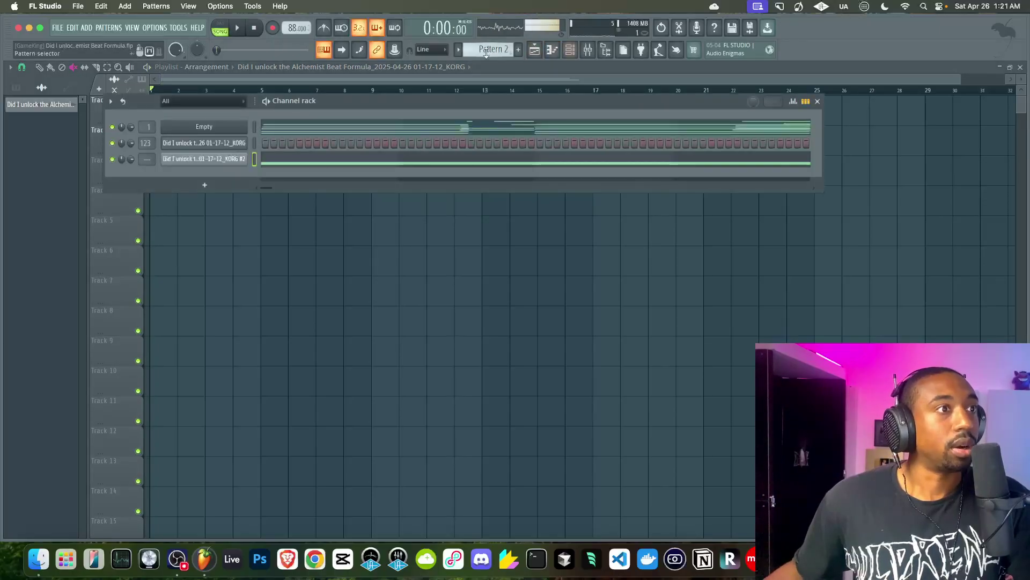
left_click(226, 130)
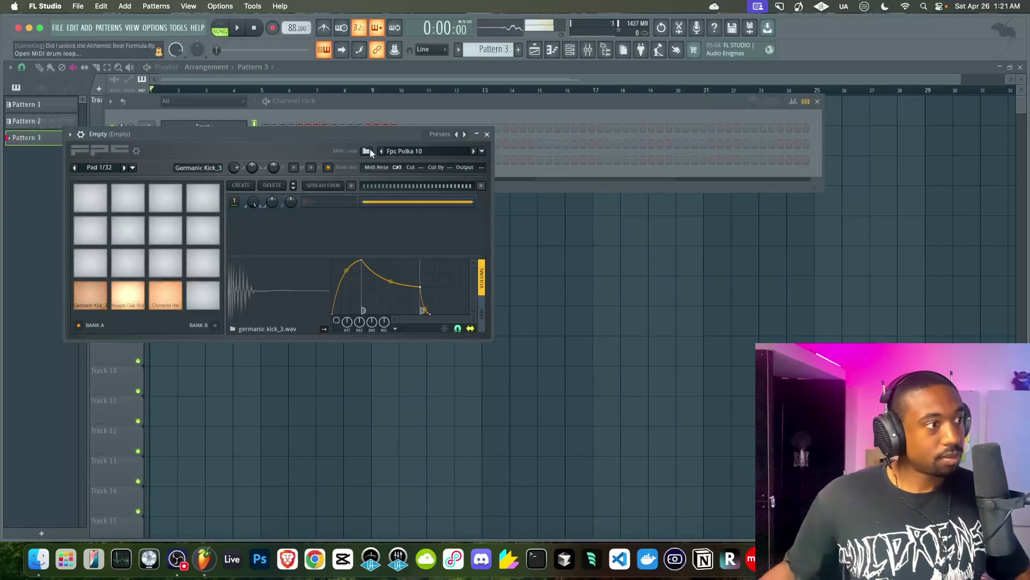
left_click(487, 134)
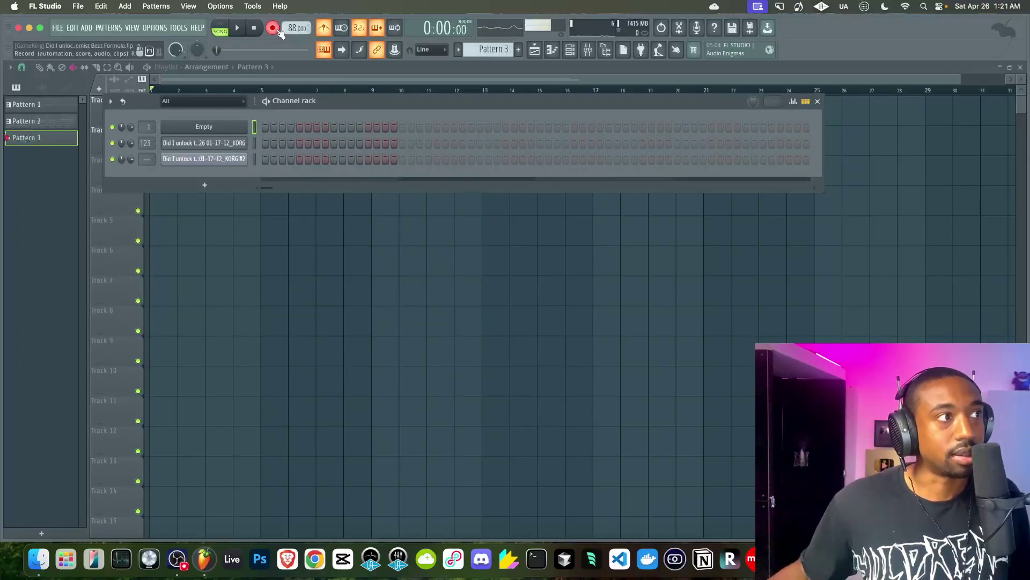
- Record a 16-bar kick and snare performance with the FPC into the new pattern, muting the MIC mixer track only for the take
left_click(589, 50)
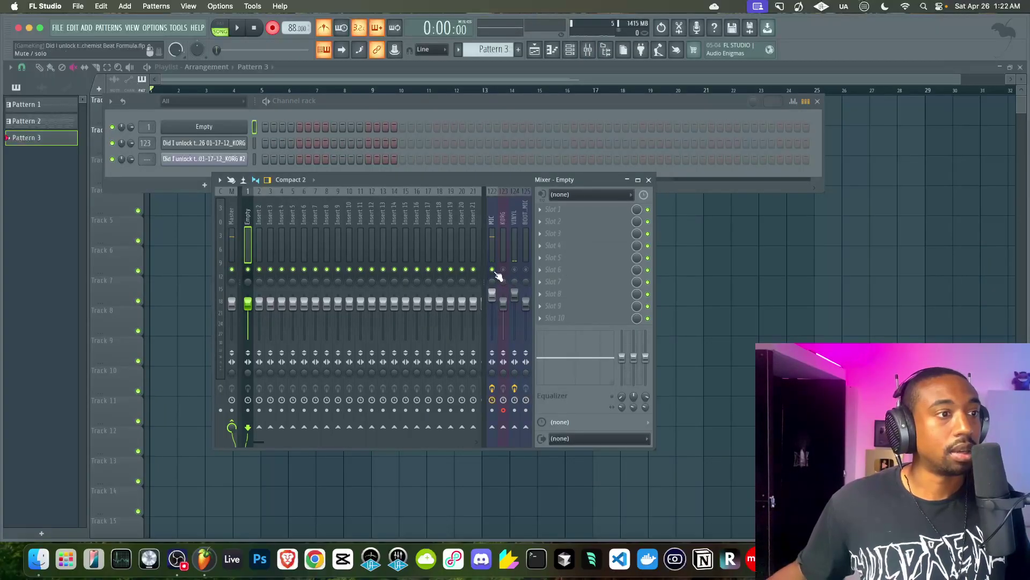
key("F12")
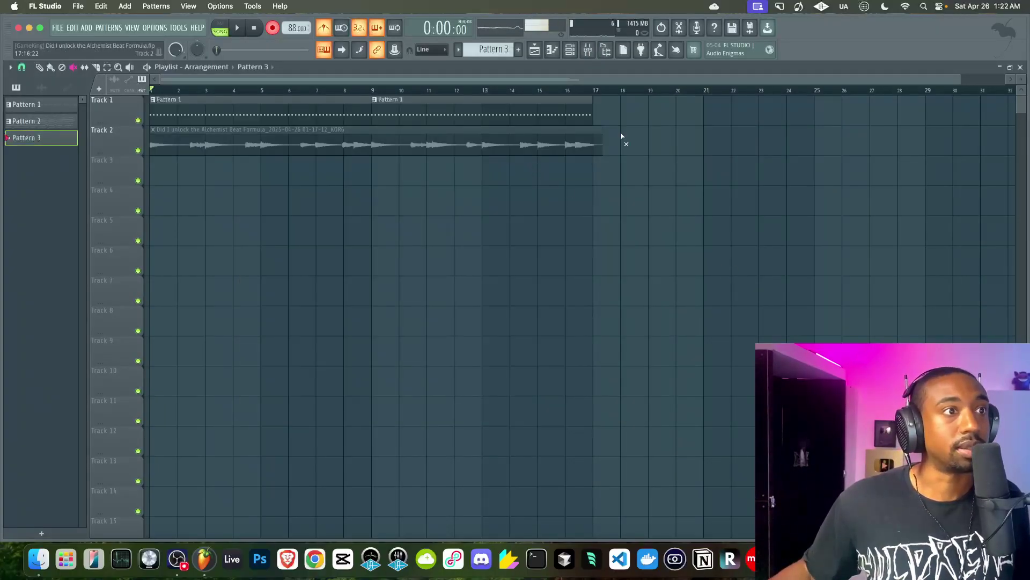
left_click(587, 52)
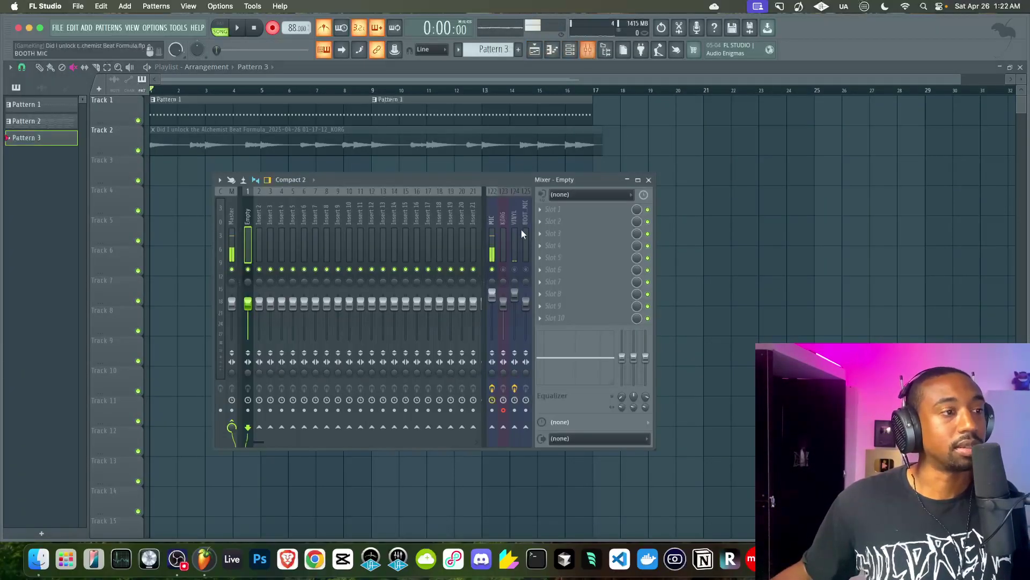
left_click(815, 180)
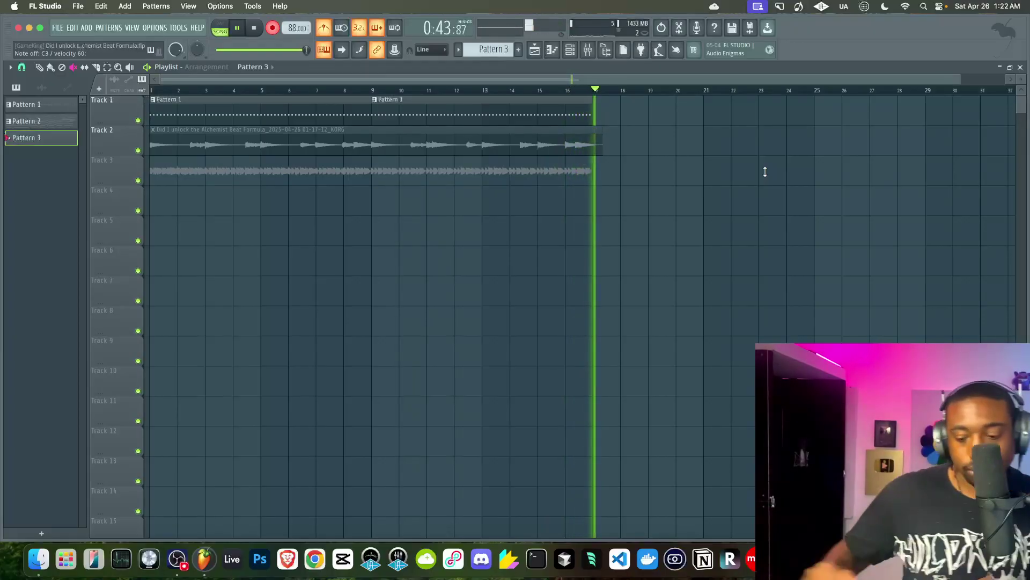
key("space")
left_click(588, 50)
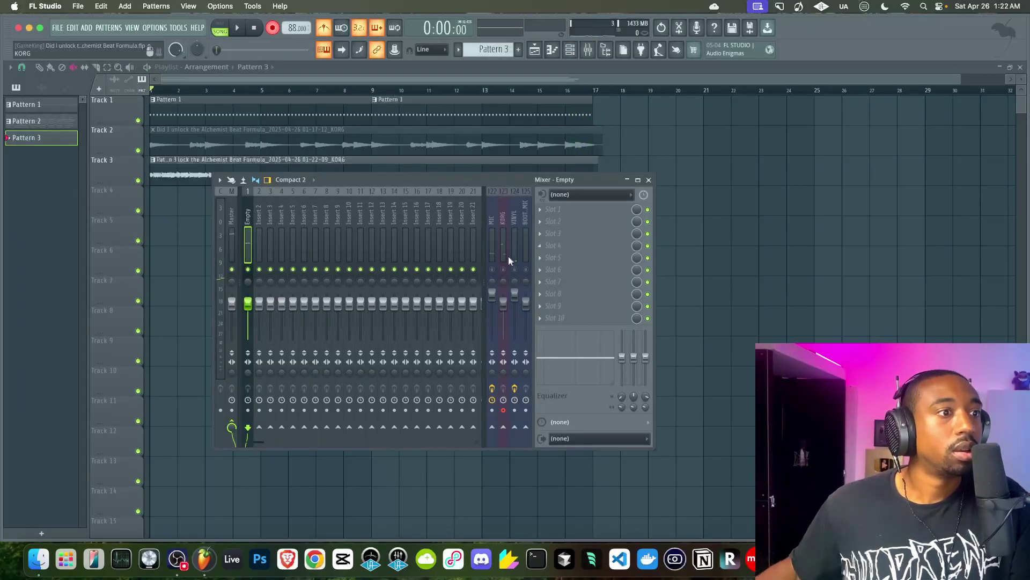
key("F9")
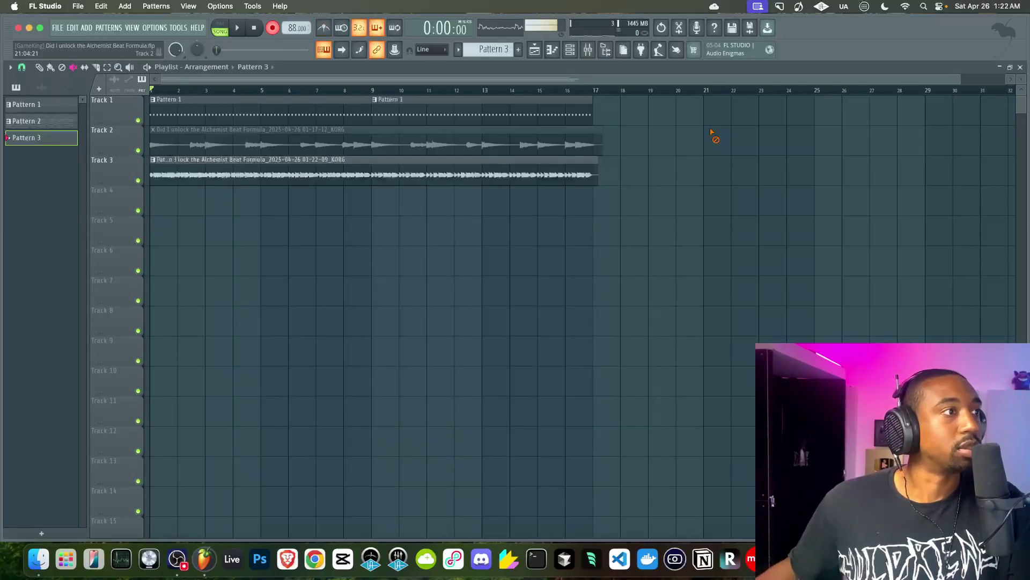
- Remove the KORG audio clips from Tracks 2 and 3 and extend the drum pattern clip on Track 3 to bar 17
right_click(255, 169)
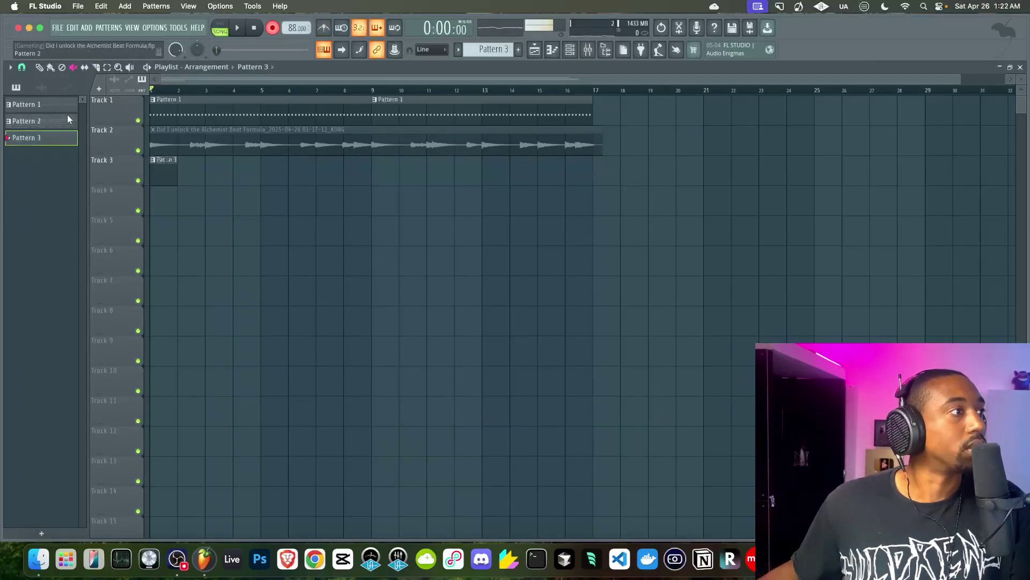
left_click(51, 89)
right_click(58, 127)
key("d")
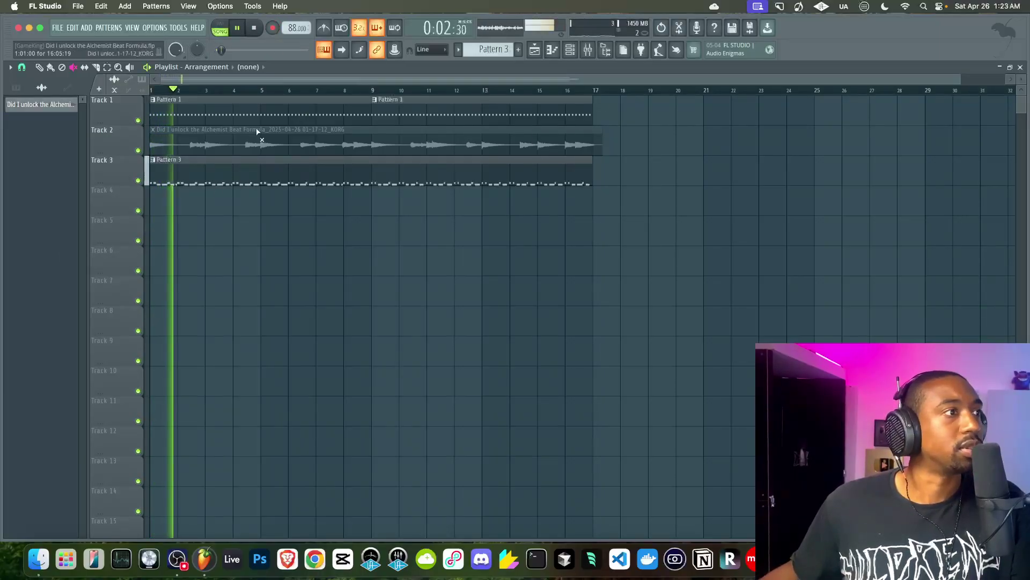
right_click(252, 140)
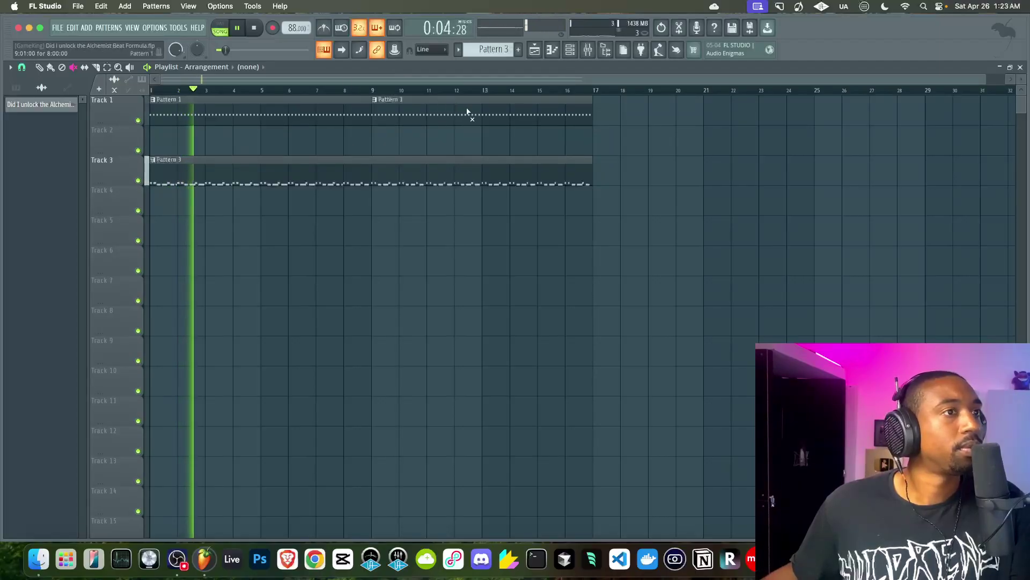
key("space")
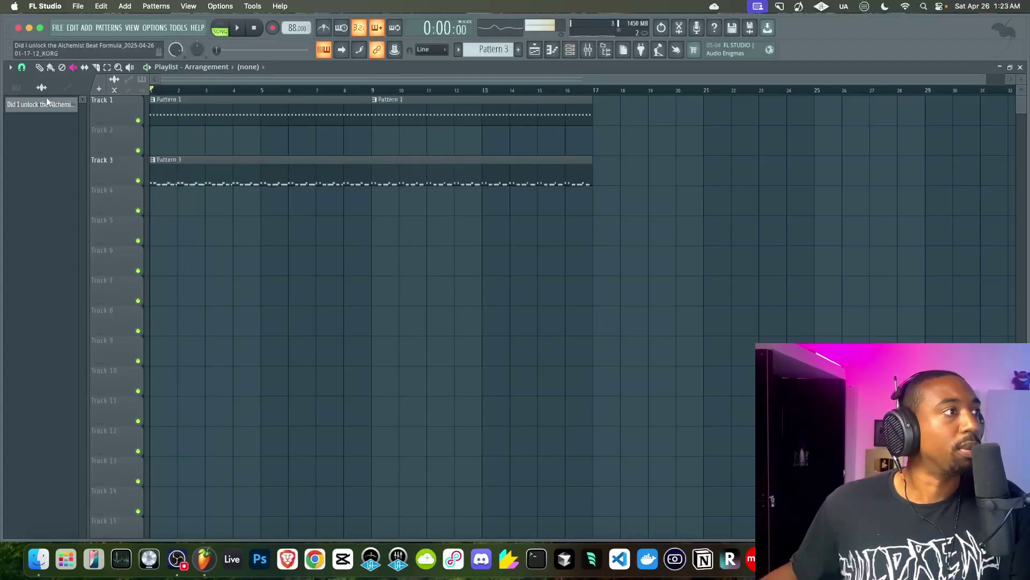
- Quantize the recorded kick and snare notes with the mpc 50% groove template and play them back
double_click(202, 170)
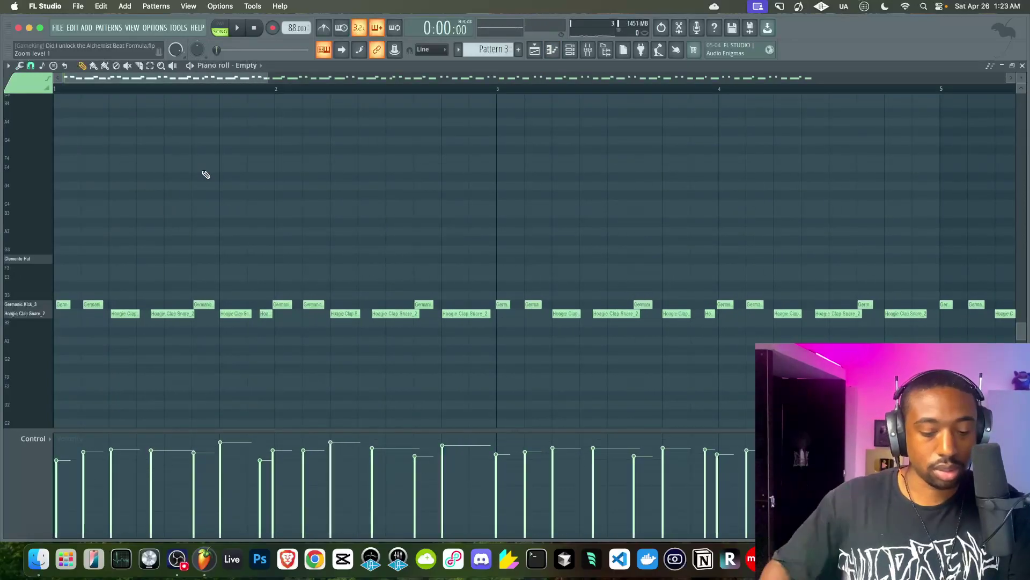
key("alt+q")
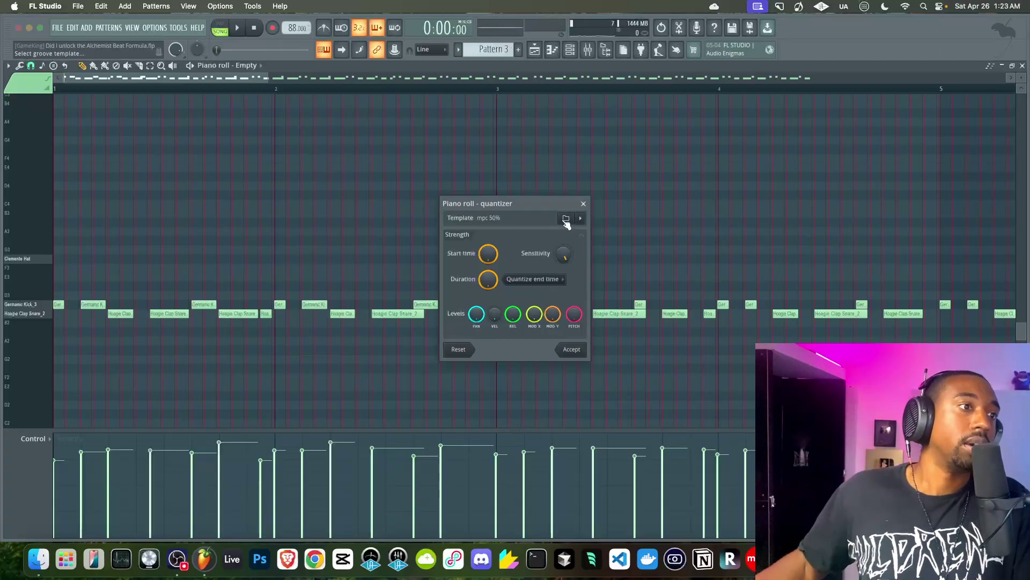
left_click(571, 349)
key("space")
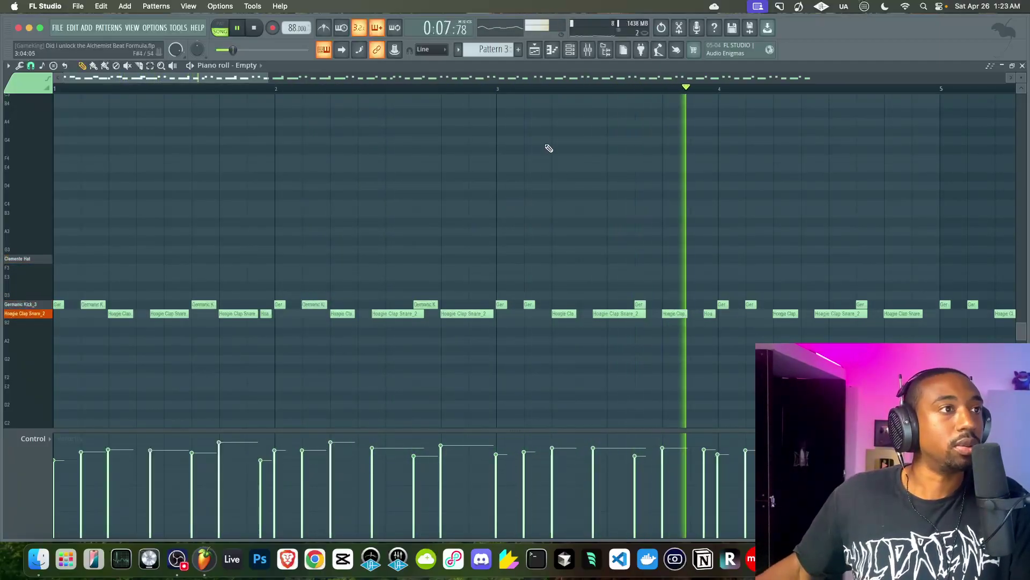
key("F5")
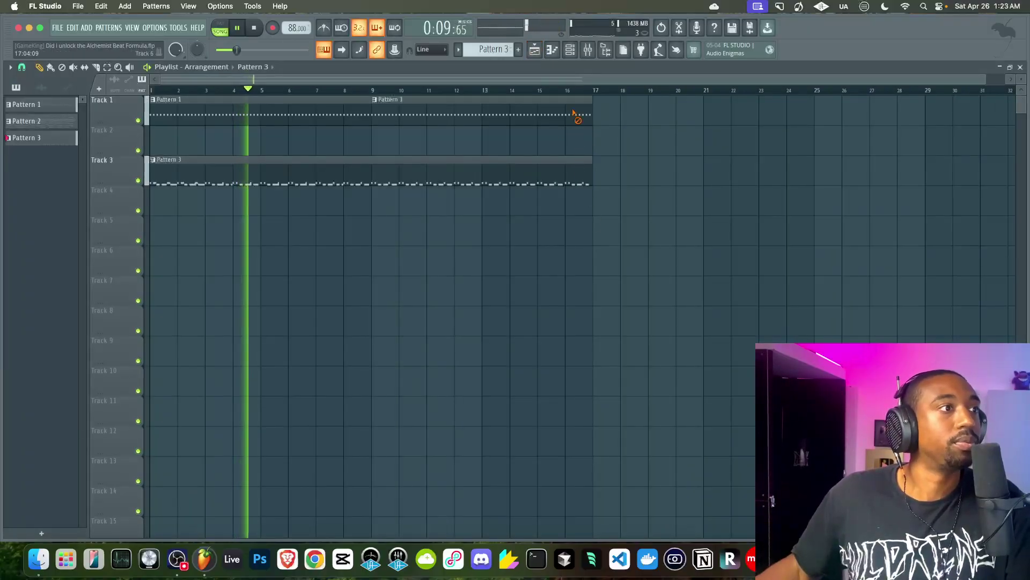
- In a new pattern, route the sliced KORG channel to mixer track 2 and rename the channel to sample
left_click(571, 53)
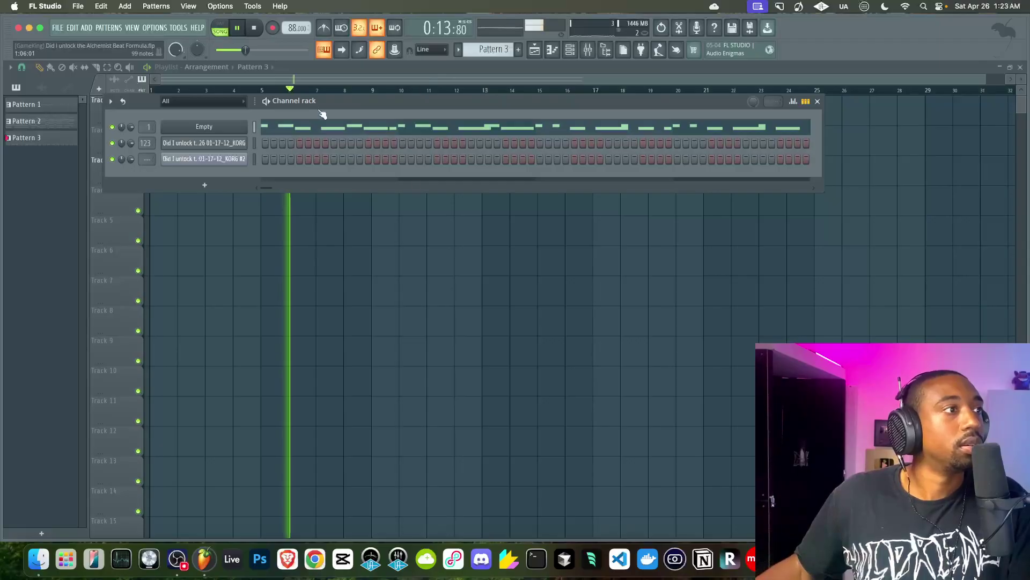
key("F4")
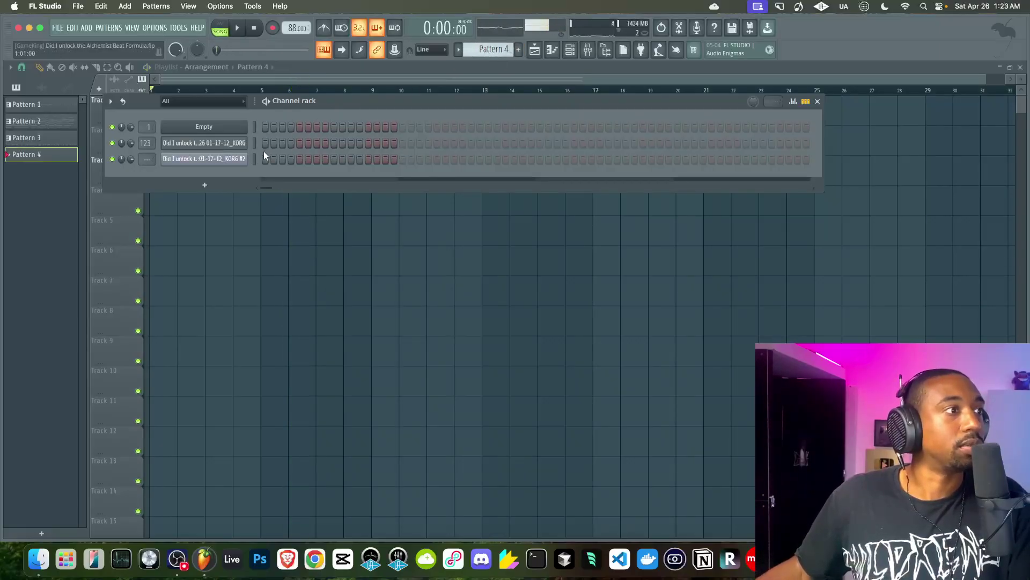
key("super+l")
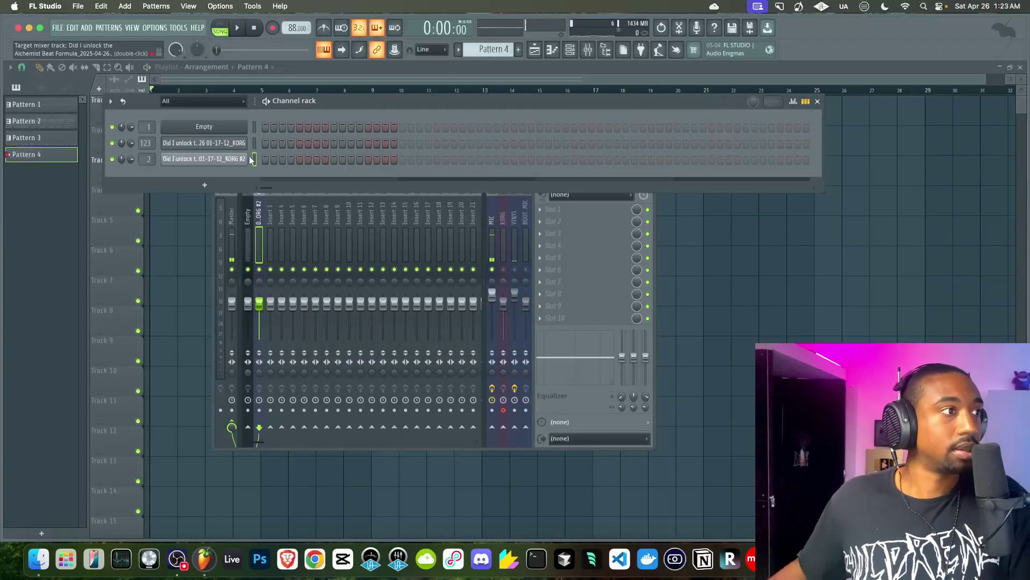
right_click(246, 159)
left_click(258, 182)
type("sample")
key("Return")
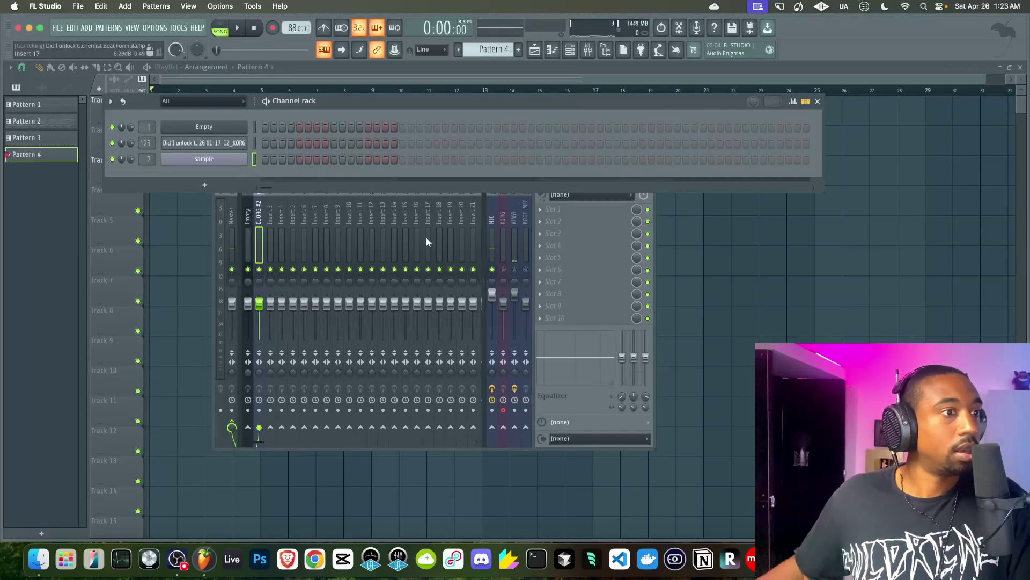
- Record a performance of the KORG chops over the drums into the new pattern, muting the MIC mixer track only for the take
left_click(495, 271)
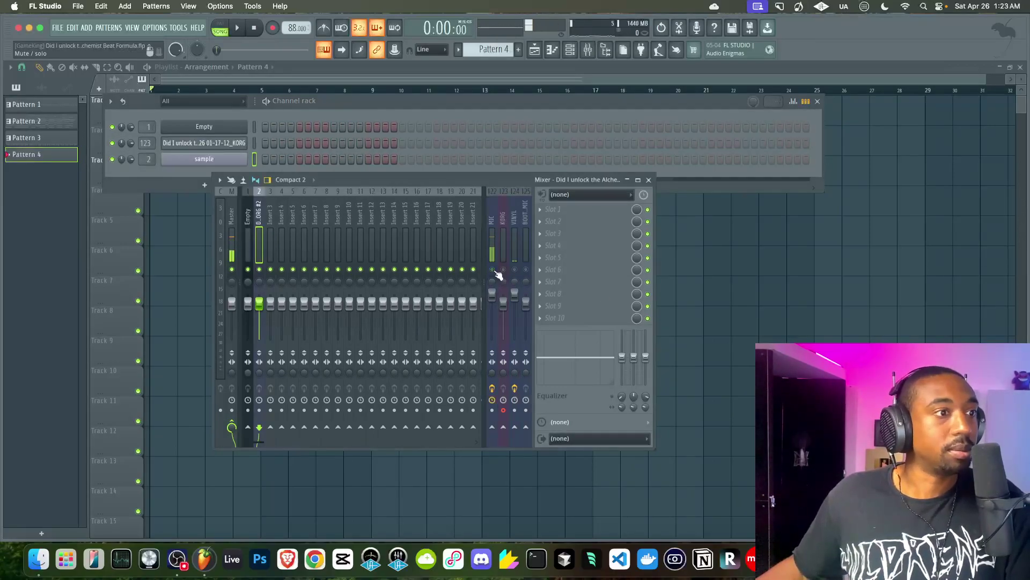
left_click(690, 256)
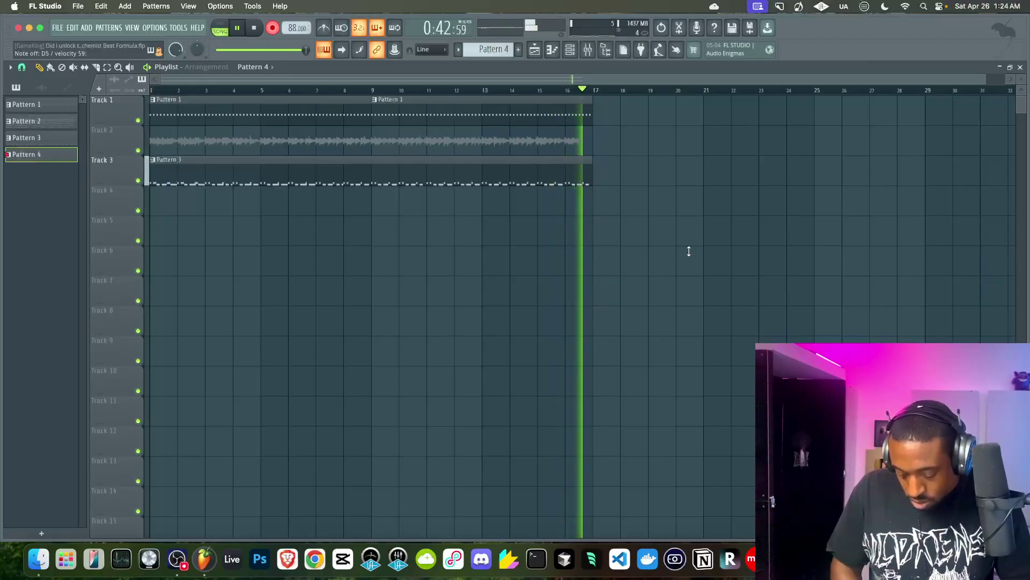
key("space")
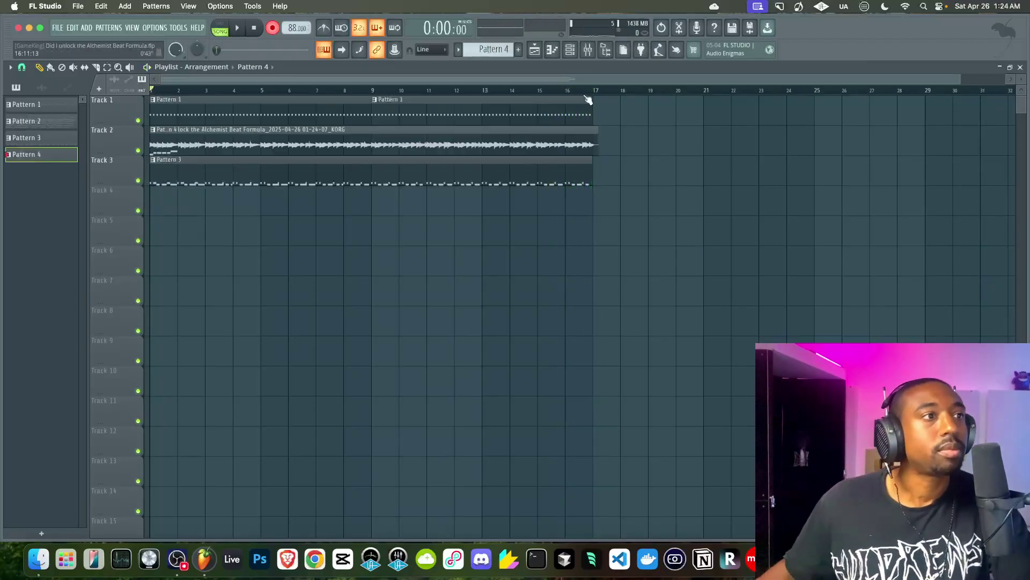
left_click(588, 50)
left_click(492, 269)
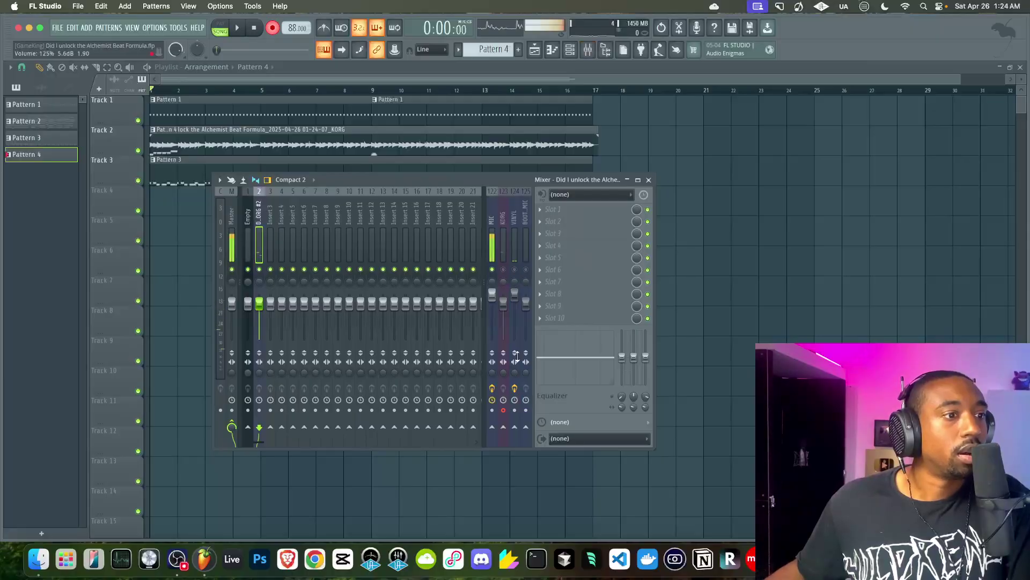
- Delete the newly captured KORG audio clip from Track 2 and extend the chop pattern clip to bar 17
key("F9")
left_click_drag(249, 135, 242, 216)
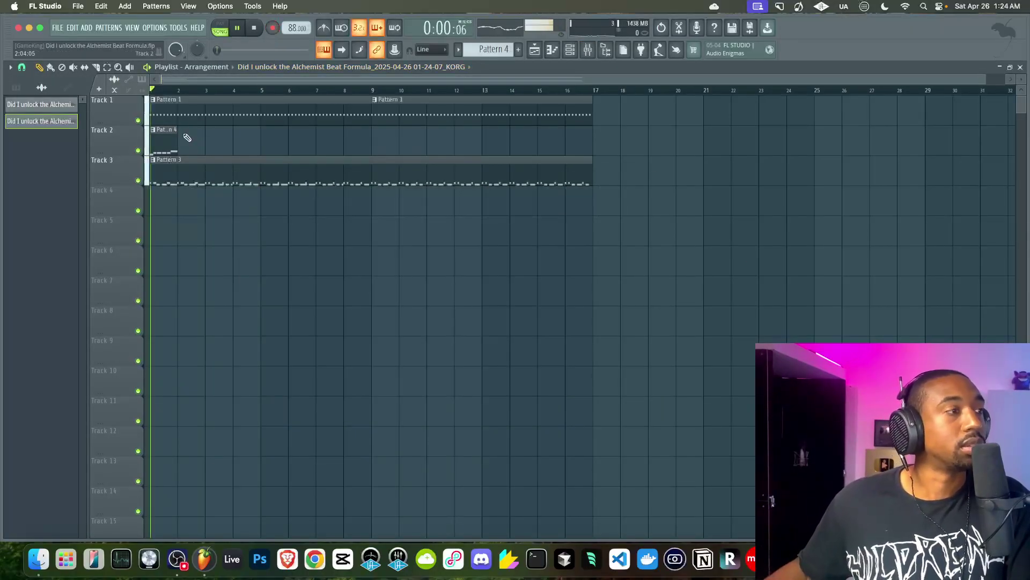
left_click_drag(178, 141, 588, 140)
- Quantize all recorded sample chop notes with the mpc 50% groove template during playback
double_click(539, 144)
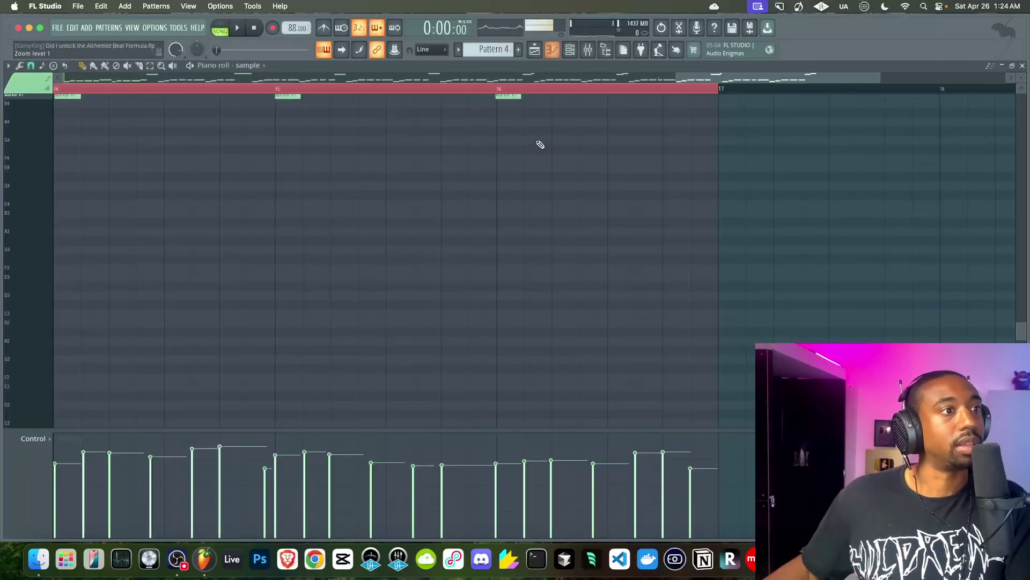
key("space")
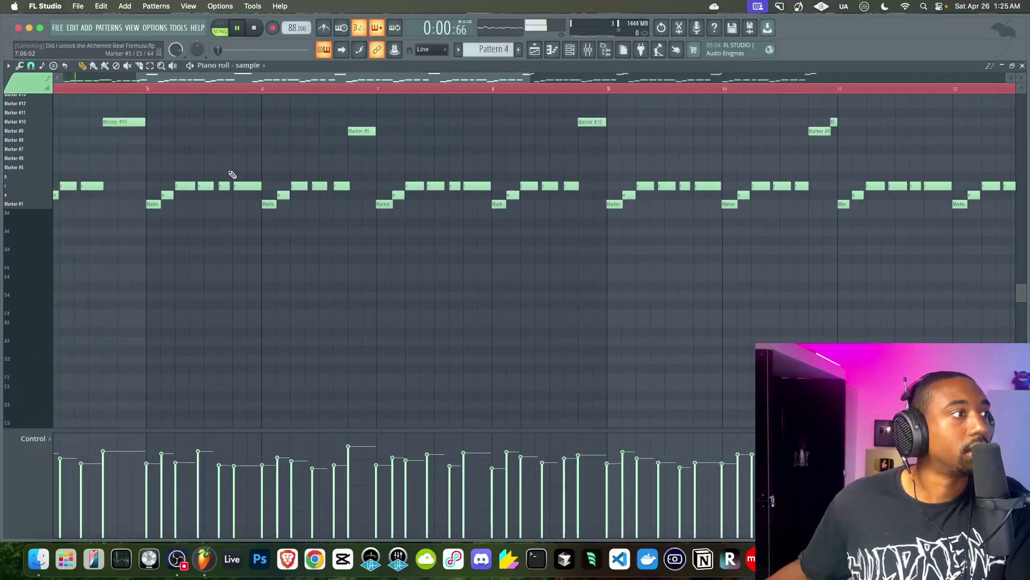
key("ctrl+a")
key("alt+q")
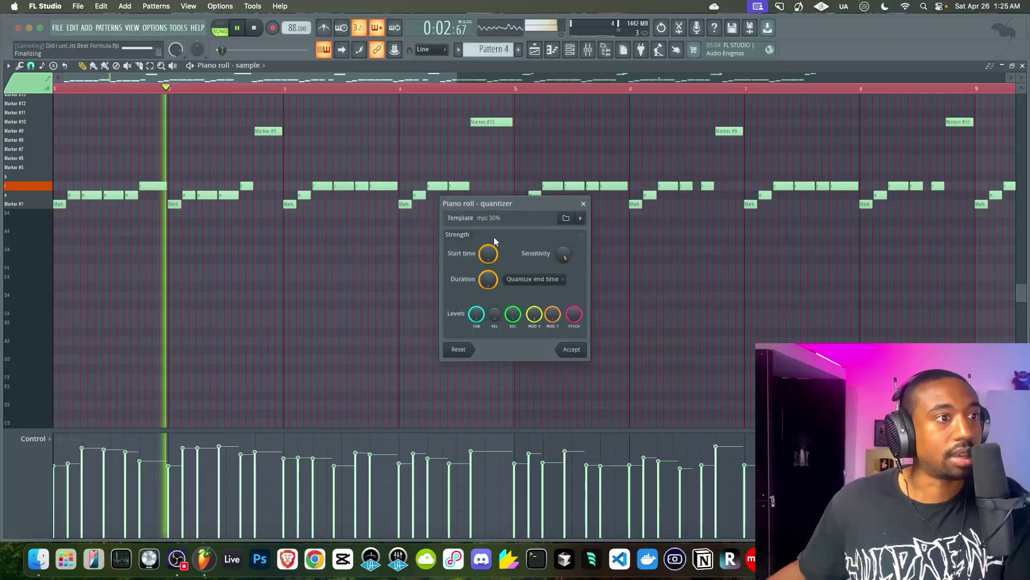
left_click(571, 349)
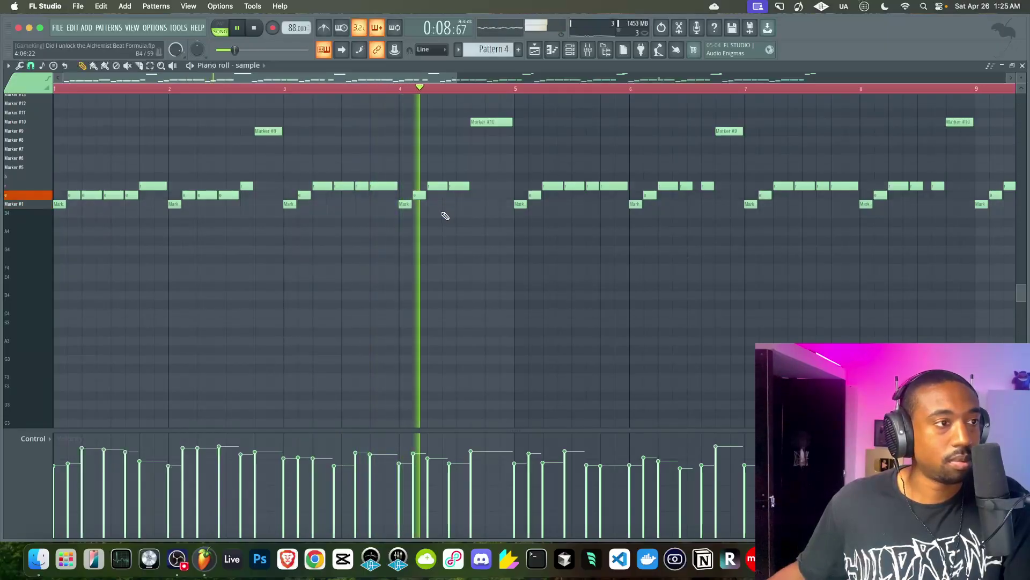
- Play the full arrangement from the playlist and inspect the sample channel in Slicex
left_click(570, 50)
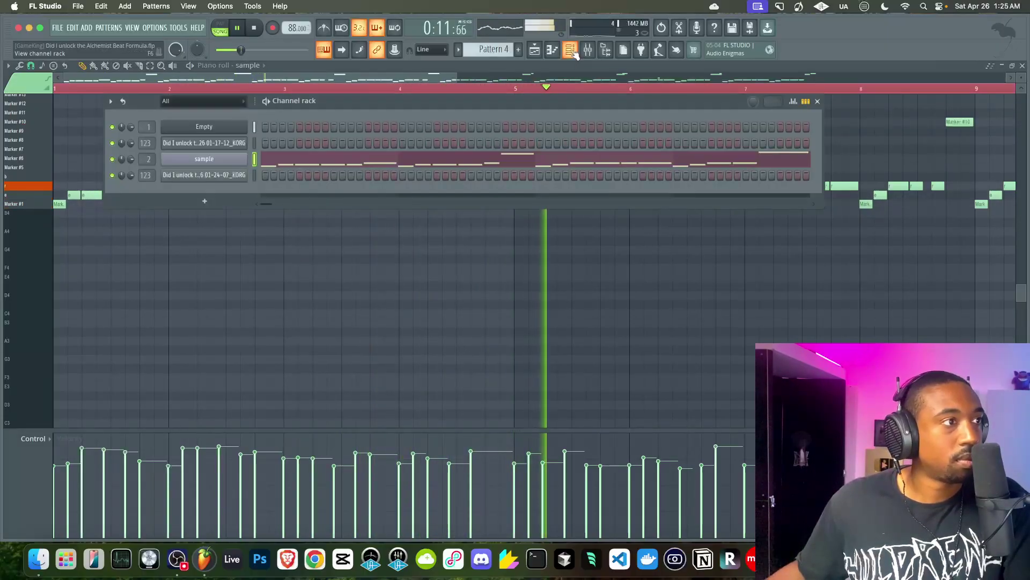
left_click(535, 51)
key("space")
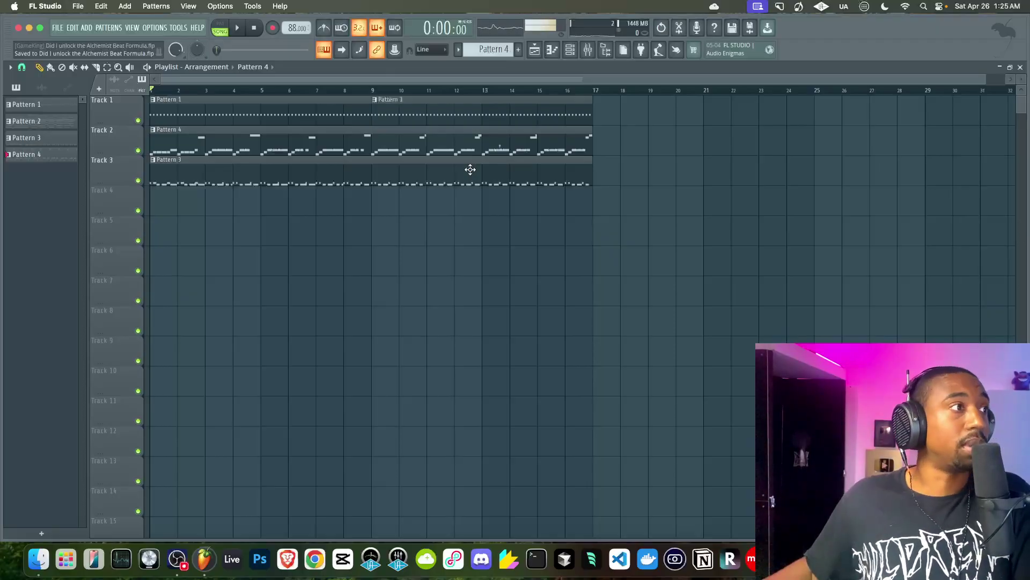
key("space")
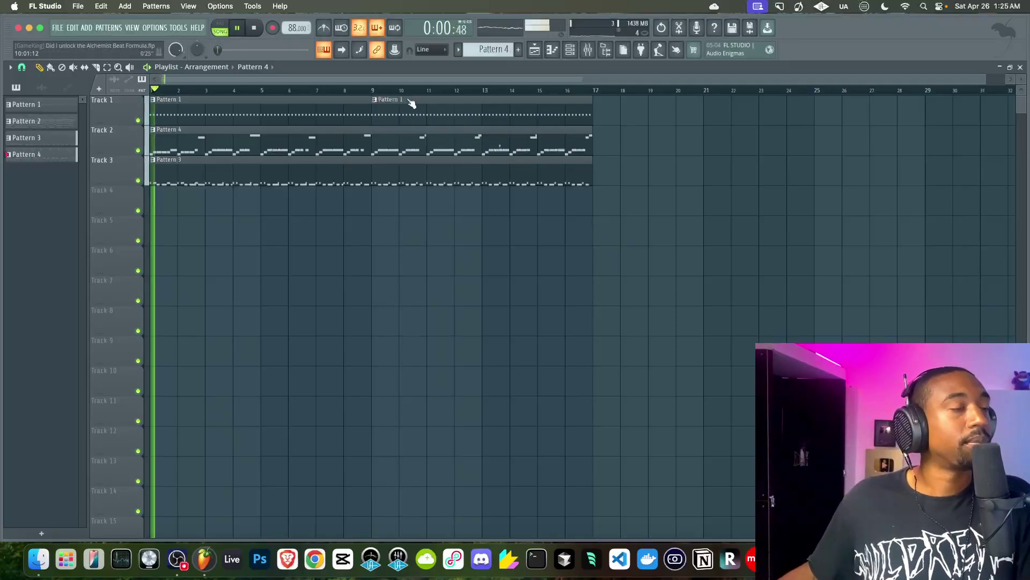
left_click(570, 50)
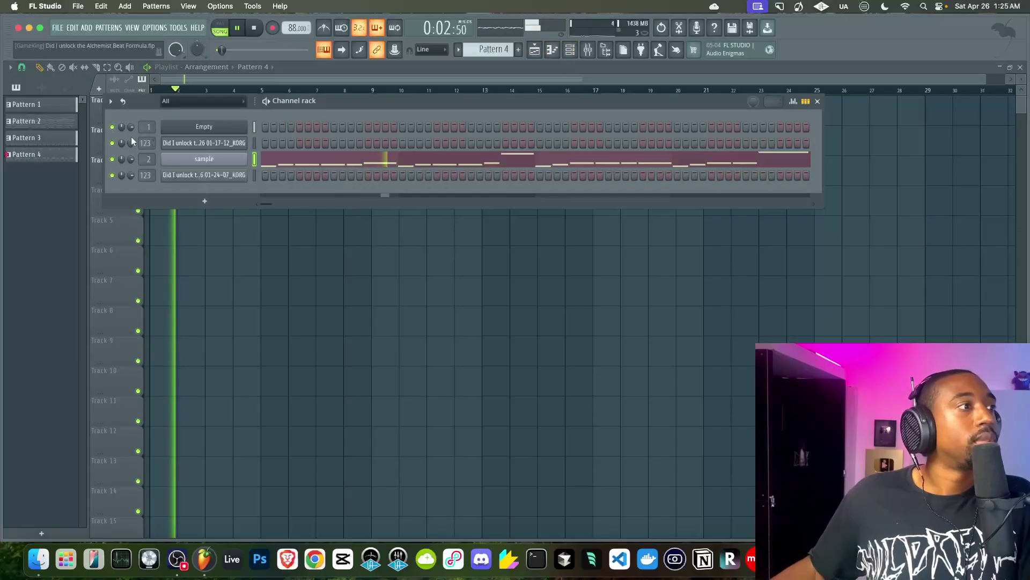
left_click(203, 160)
key("space")
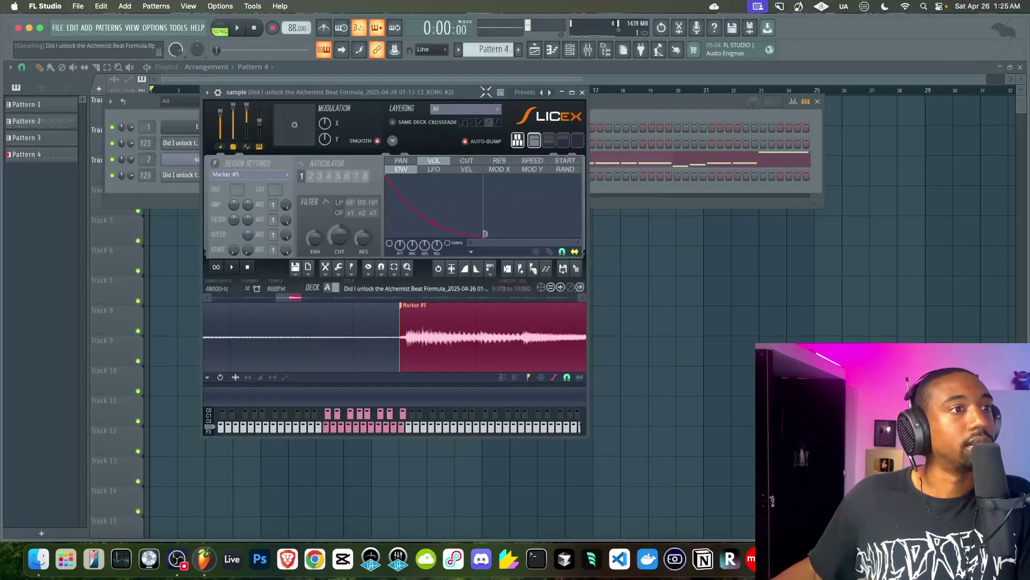
left_click(583, 92)
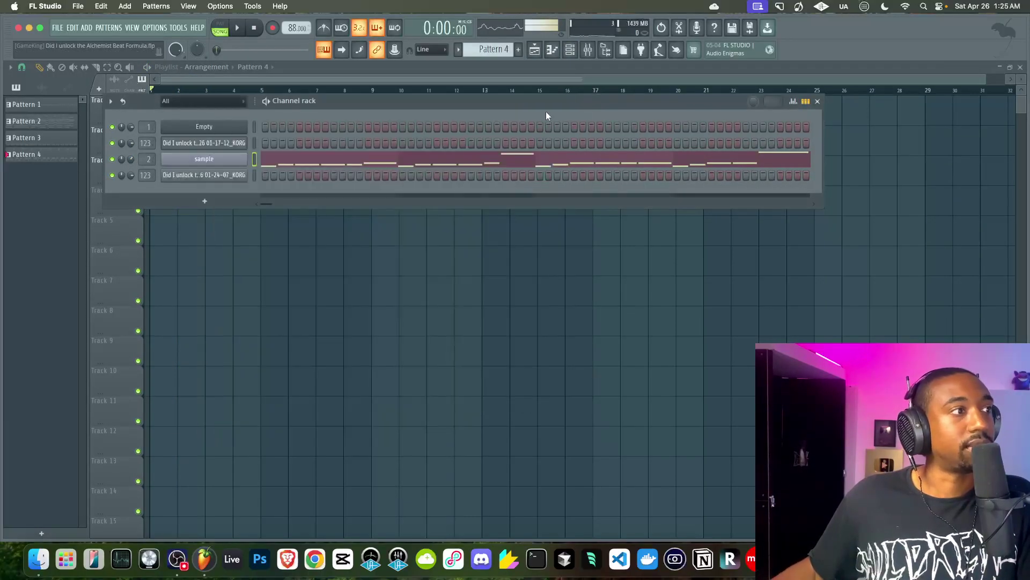
- Rename mixer track 2 as Sample
left_click(588, 50)
right_click(258, 224)
left_click(274, 199)
type("Sample")
key("Return")
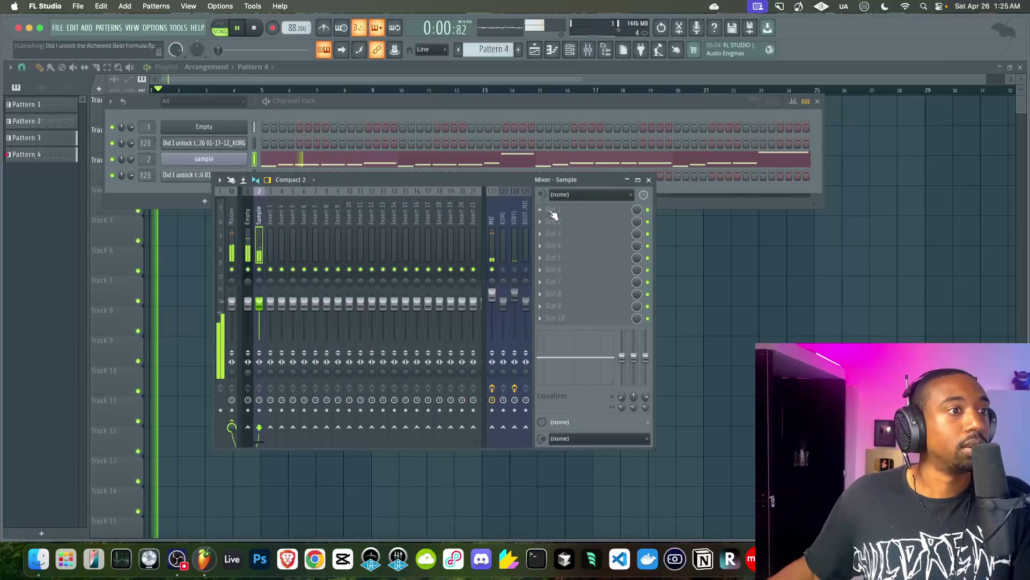
- Load Fruity Parametric EQ 2 in the Sample track's first effect slot and pull its lowest and highest bands fully down
left_click(556, 220)
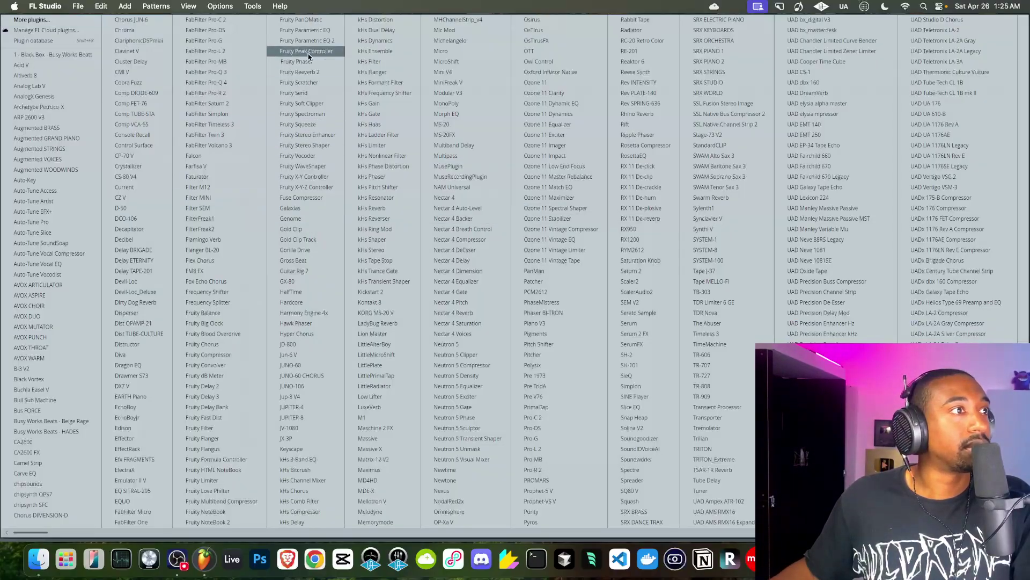
left_click(305, 40)
left_click_drag(389, 266, 389, 333)
left_click_drag(457, 266, 456, 332)
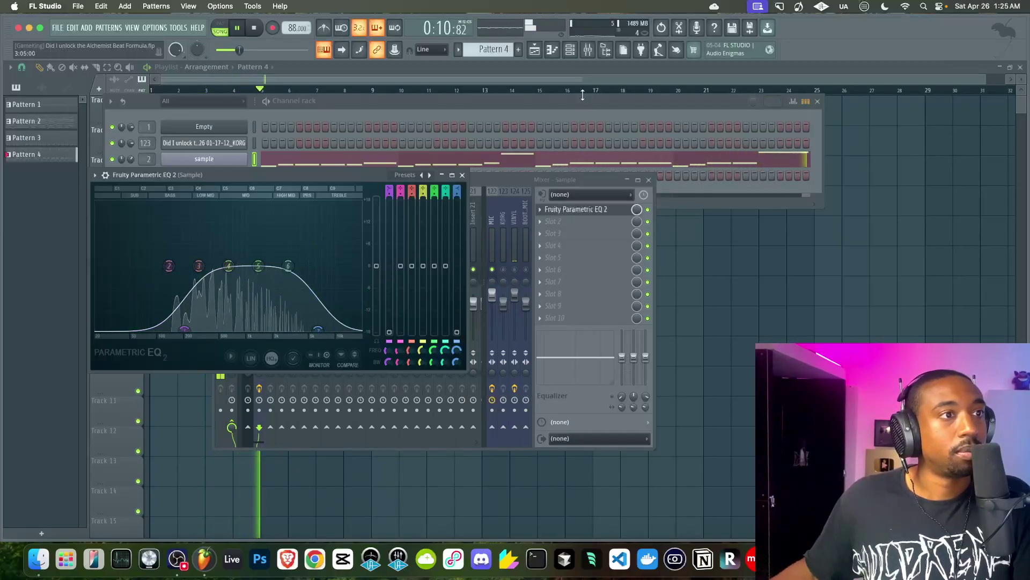
key("F6")
- Load ZENOLOGY FX in the Sample track's second effect slot and browse its effect categories during playback
left_click(561, 221)
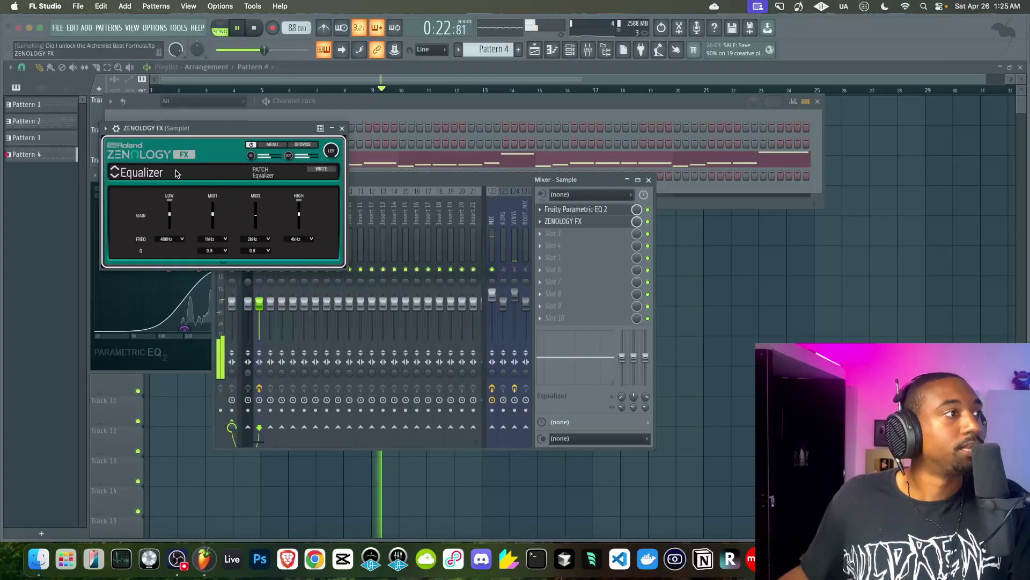
left_click(154, 172)
mouse_move(164, 296)
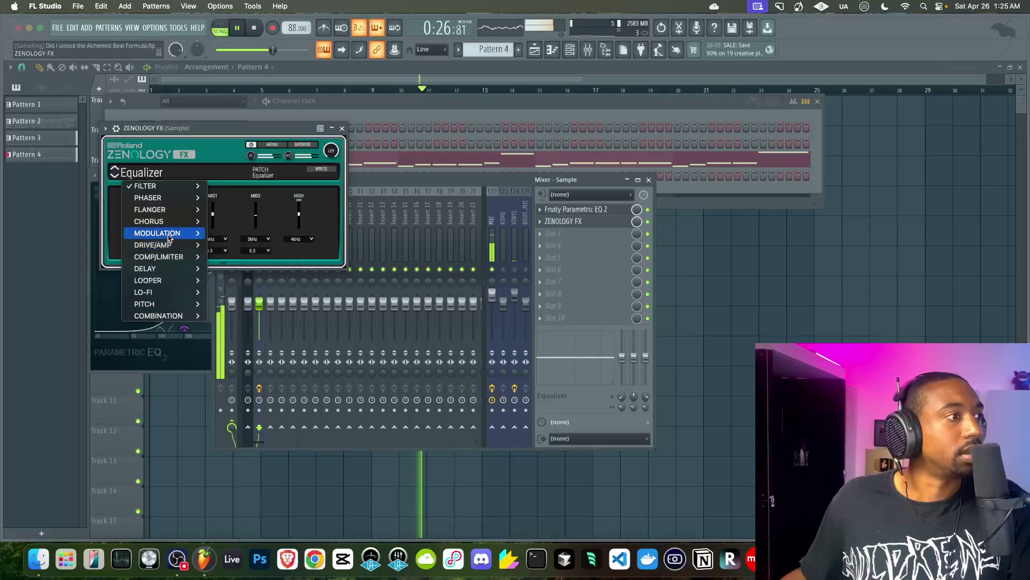
mouse_move(155, 225)
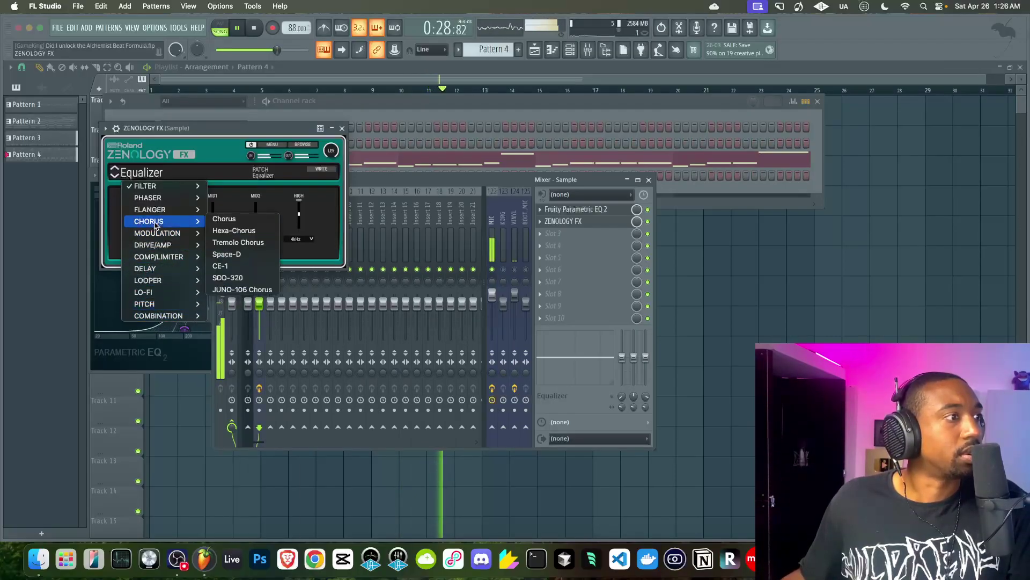
mouse_move(163, 258)
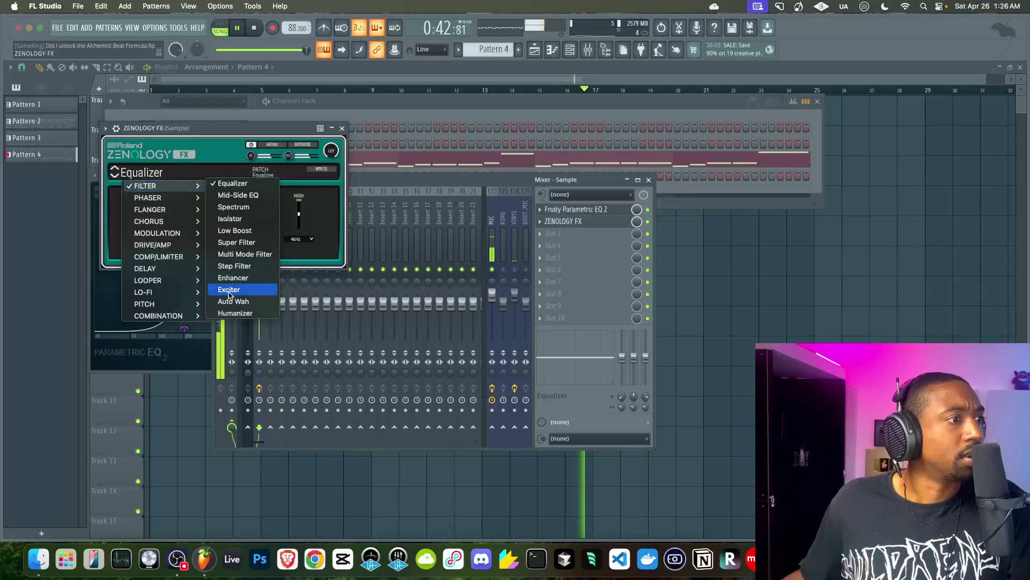
left_click(232, 184)
- Change the ZENOLOGY FX effect to Super Filter and adjust its cutoff
left_click(115, 177)
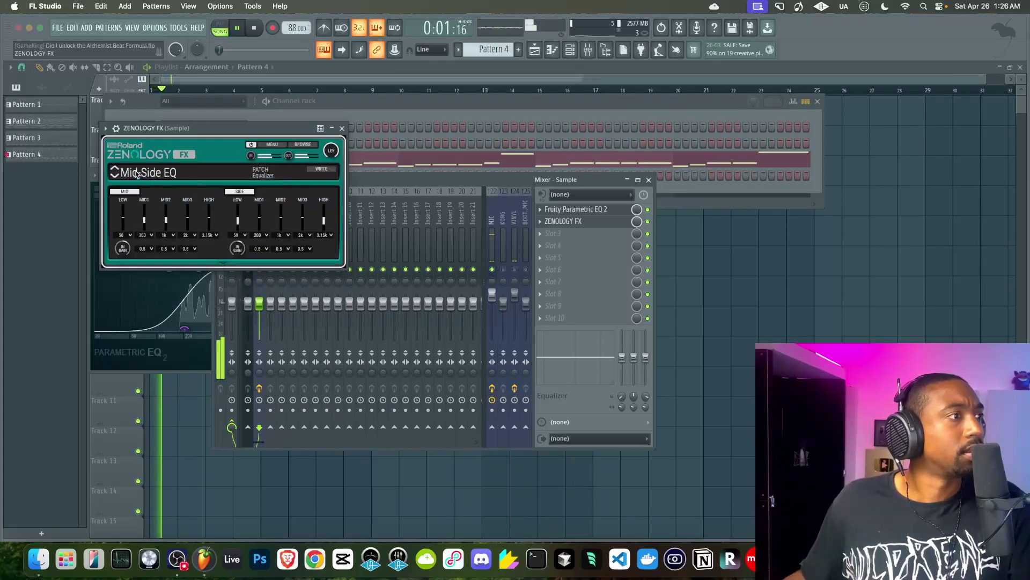
left_click(115, 177)
left_click(115, 177)
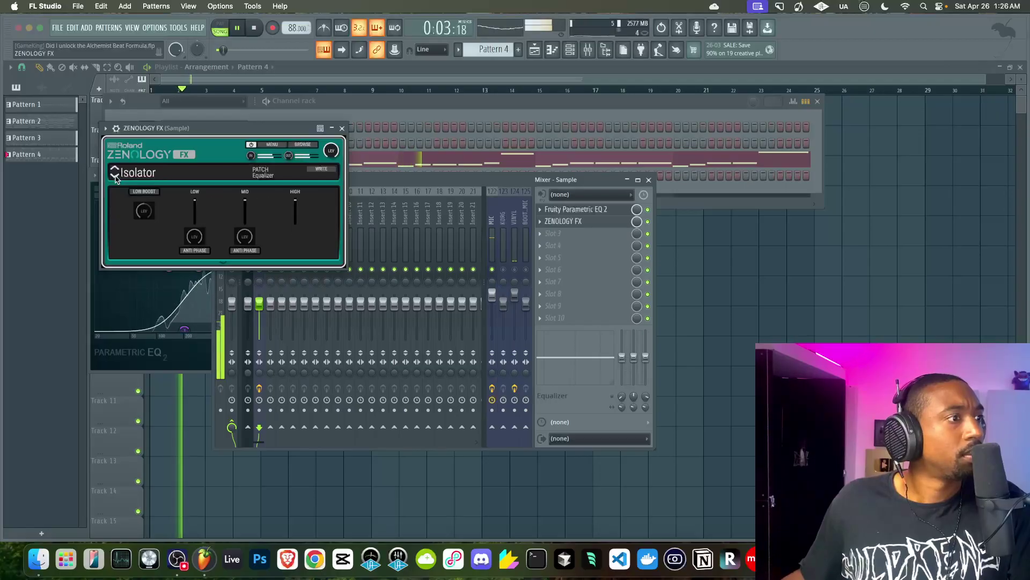
left_click(115, 177)
left_click(115, 177)
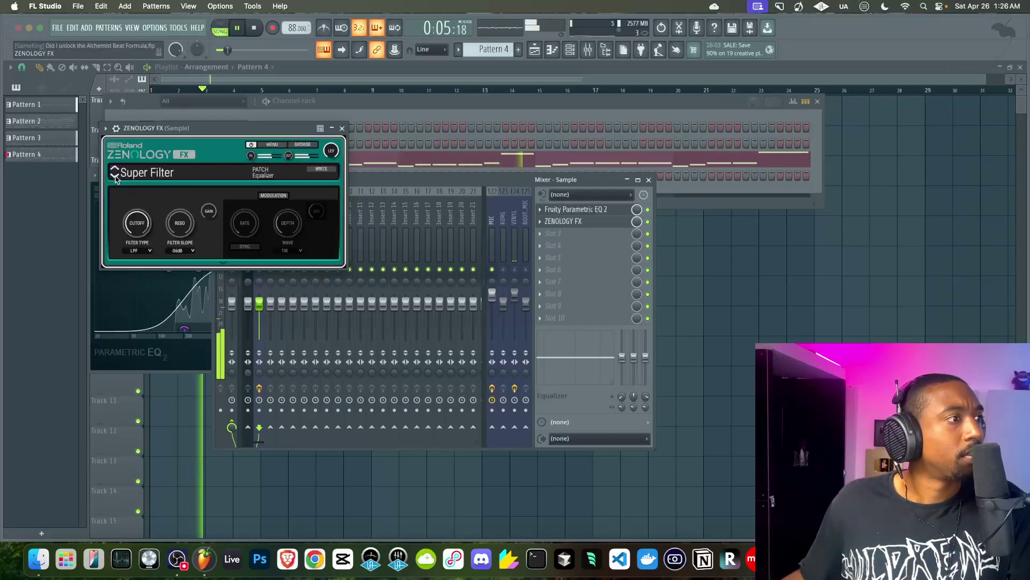
mouse_move(138, 219)
left_mouse_down()
mouse_move(133, 234)
mouse_move(138, 219)
left_mouse_up()
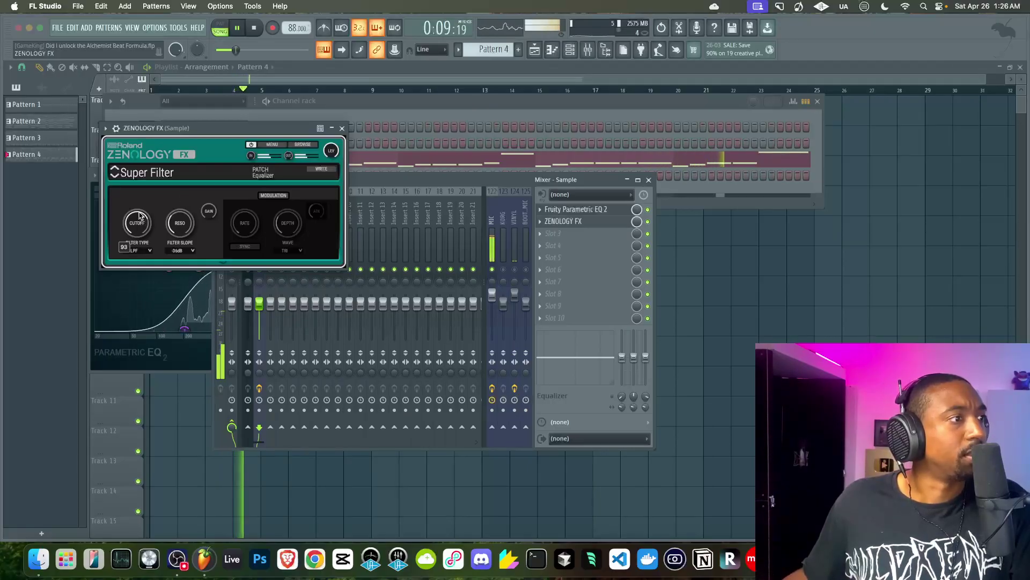
- Bypass Fruity Parametric EQ 2 on the Sample track and turn on modulation in the Super Filter
left_click(648, 210)
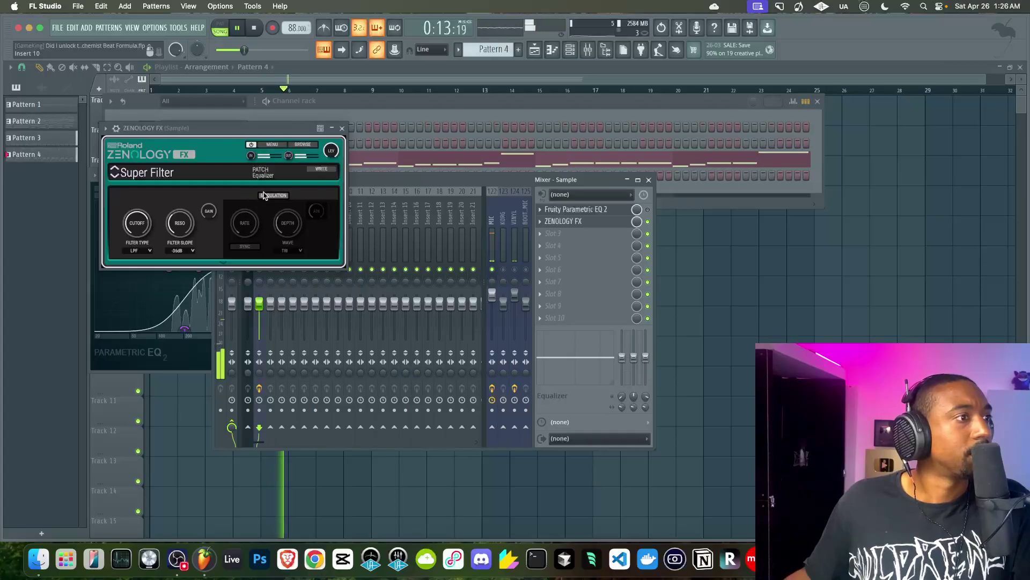
left_click(277, 195)
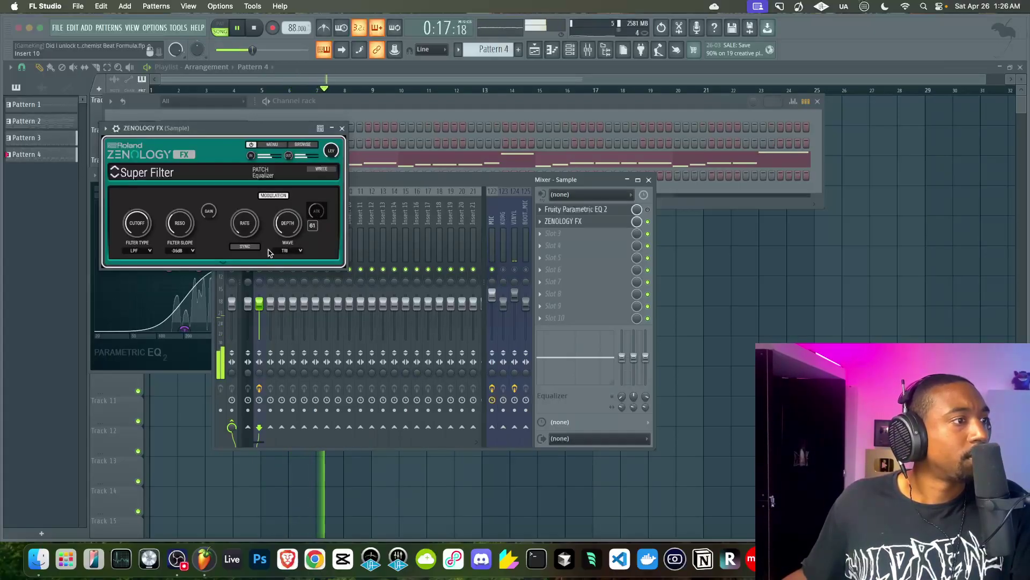
- Switch ZENOLOGY FX to Multi Mode Filter with the LPF type and adjust its tone
left_click(114, 177)
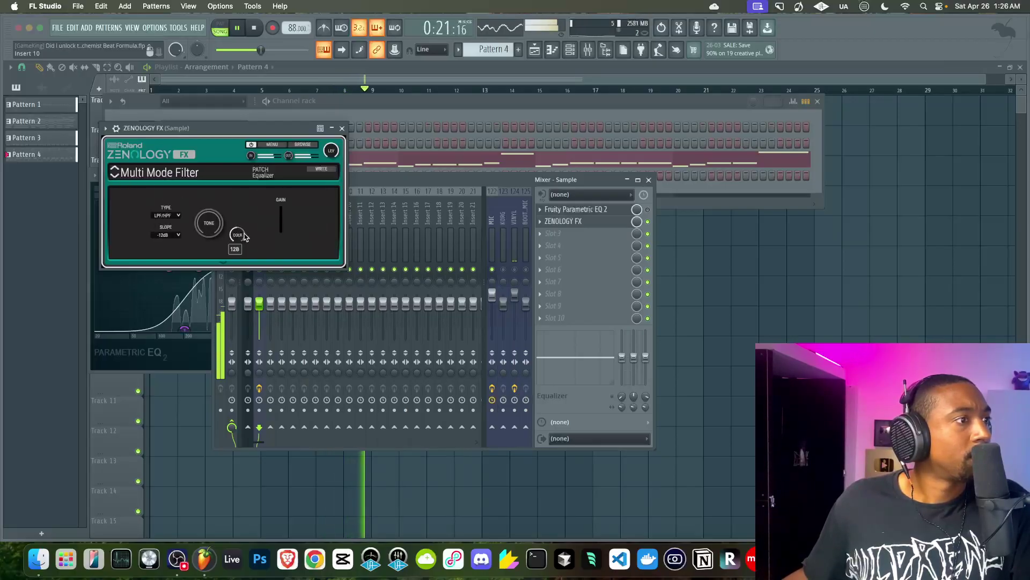
left_click(167, 216)
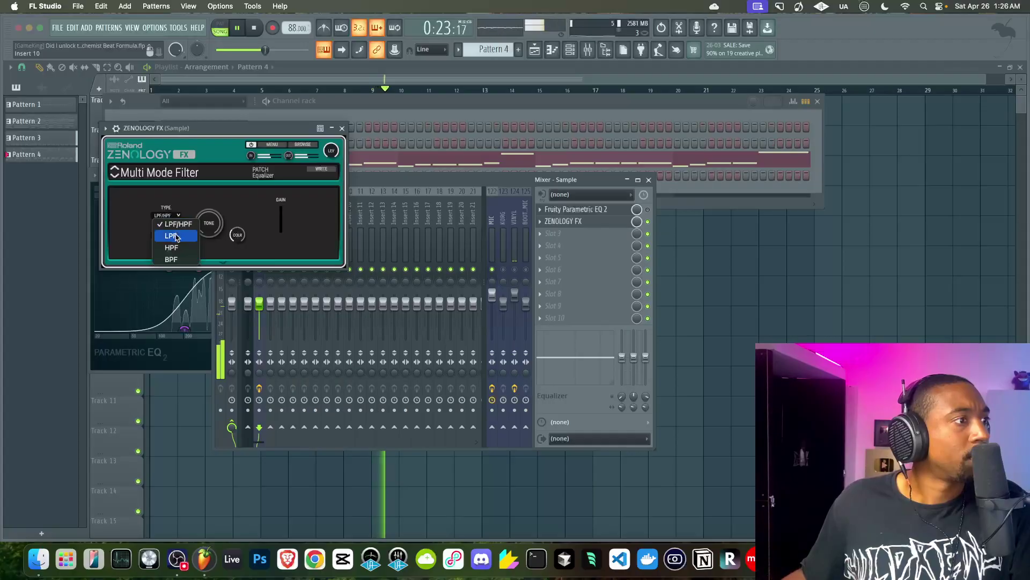
left_click(167, 226)
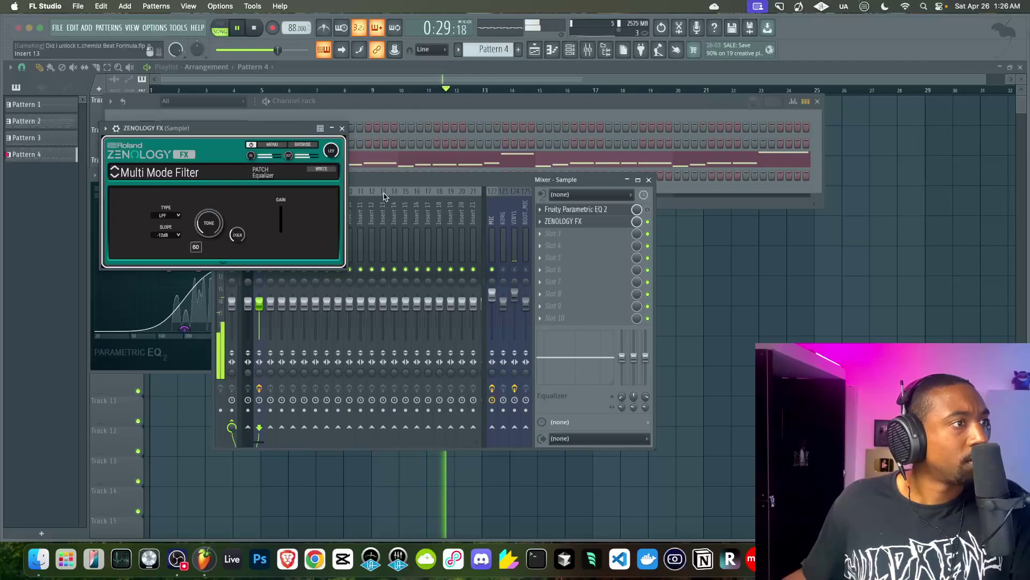
left_click(160, 172)
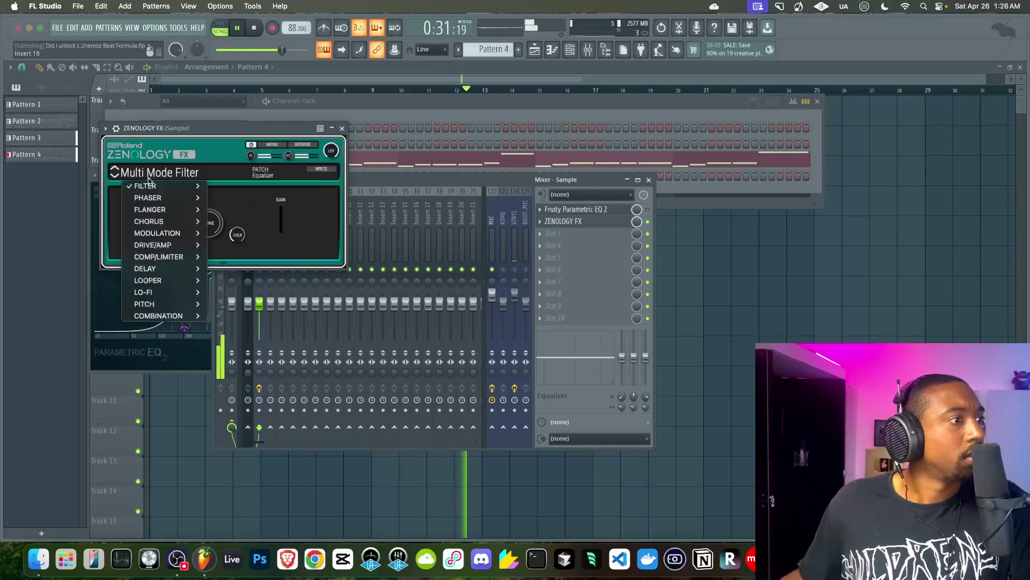
mouse_move(172, 316)
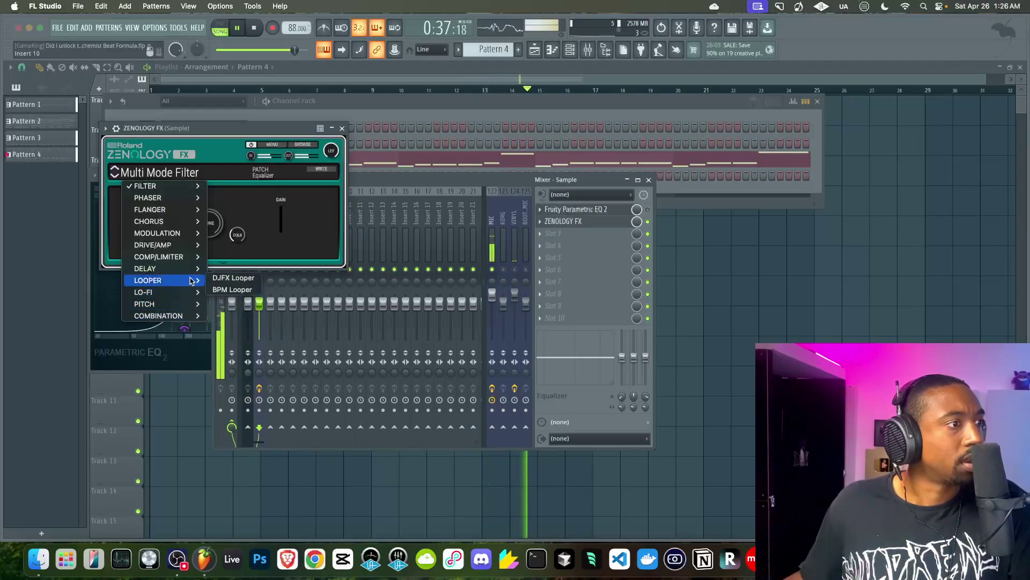
left_click(231, 278)
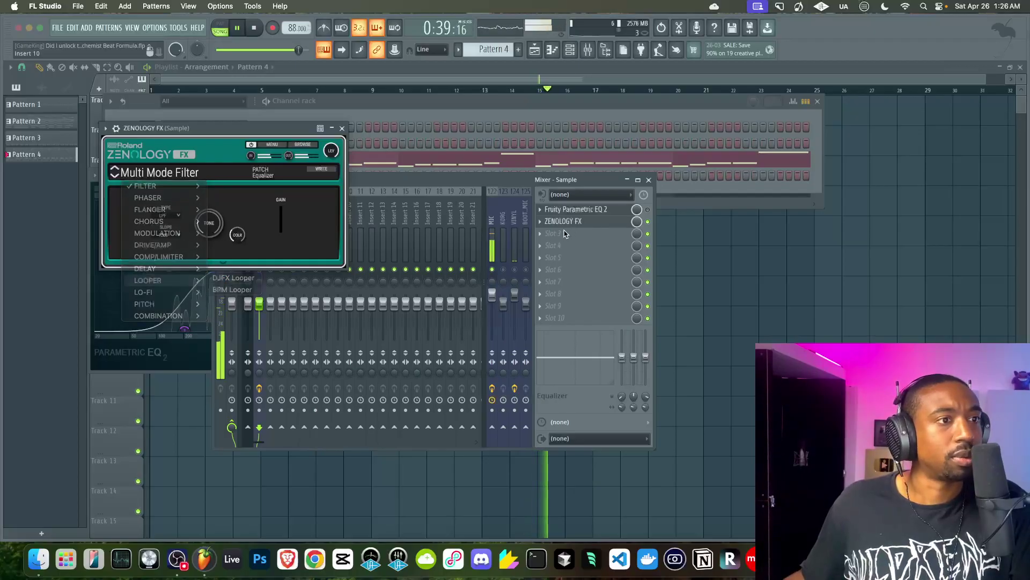
- Load a second ZENOLOGY FX in the Sample track's third effect slot and set it to the LOFI Compress effect
left_click(561, 233)
scroll(1008, 233, "right", 3)
left_click(965, 325)
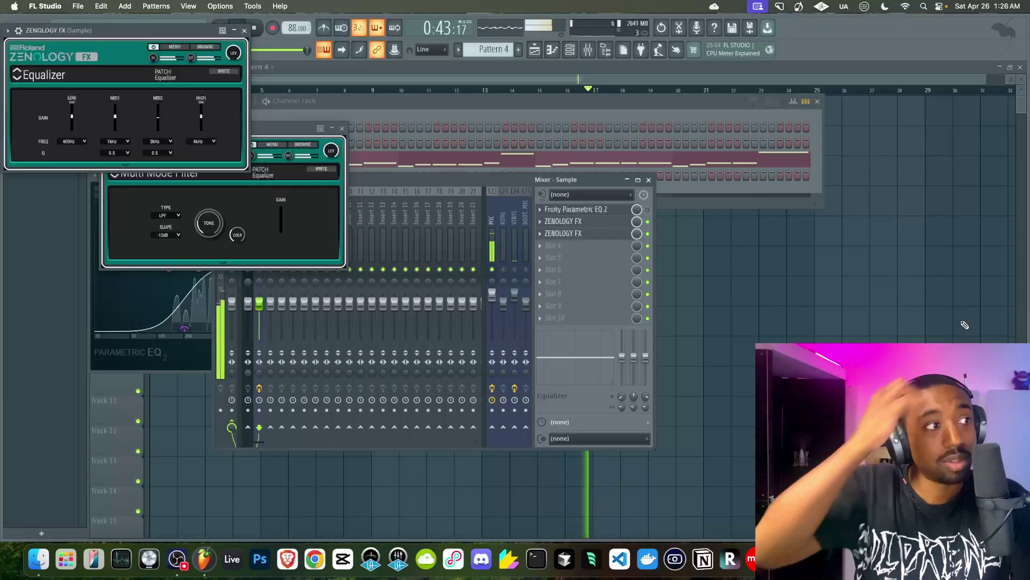
left_click(75, 79)
mouse_move(71, 205)
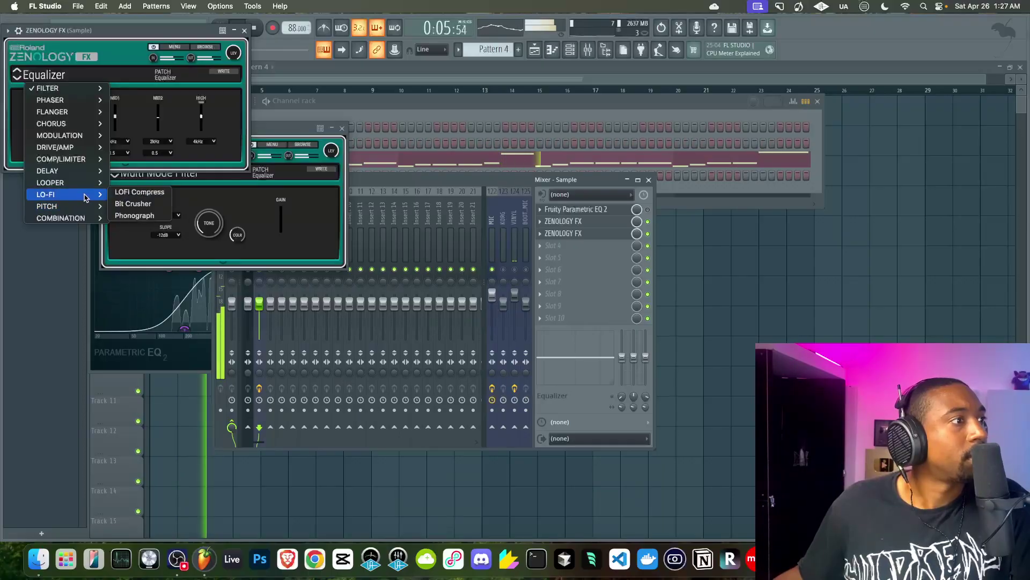
left_click(138, 192)
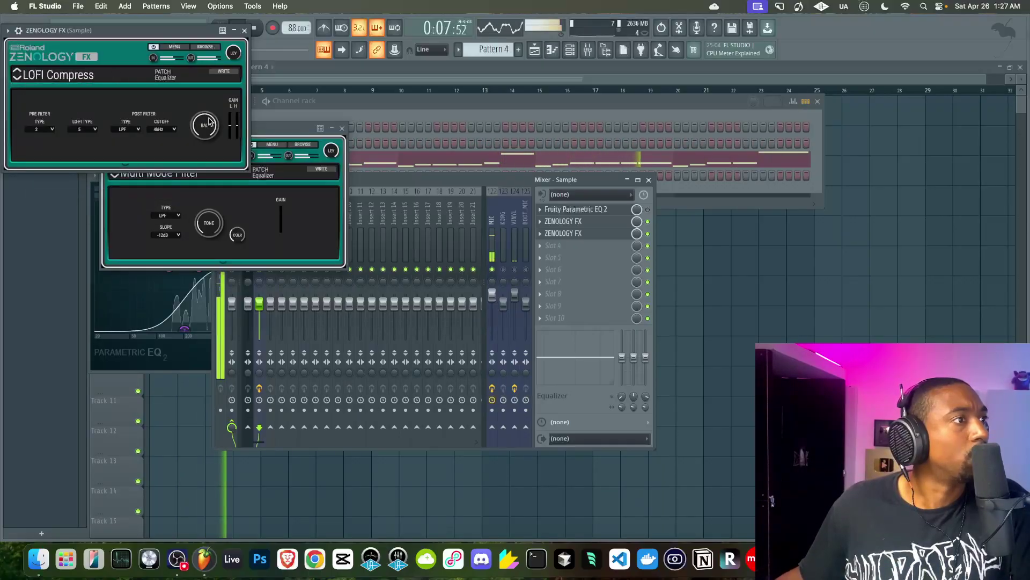
mouse_move(229, 128)
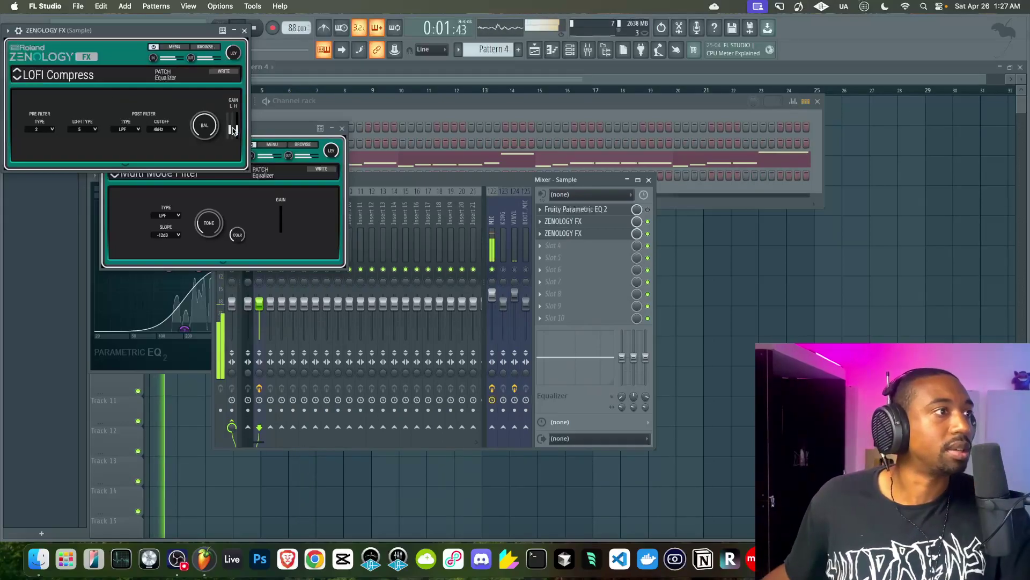
- Load a third ZENOLOGY FX in the Sample track's fourth effect slot and set it to the DJFX Looper effect
left_click(573, 245)
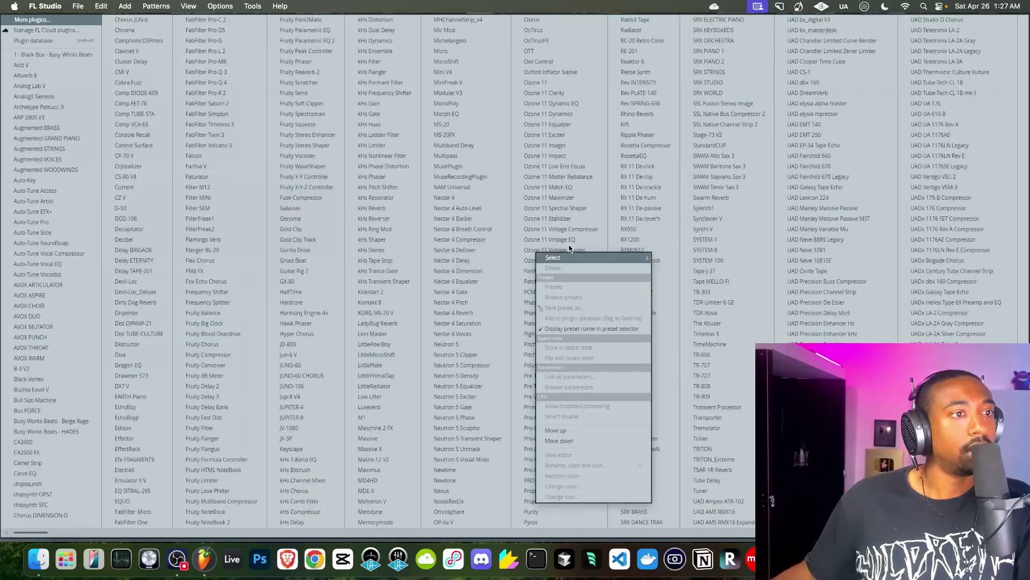
left_click(954, 323)
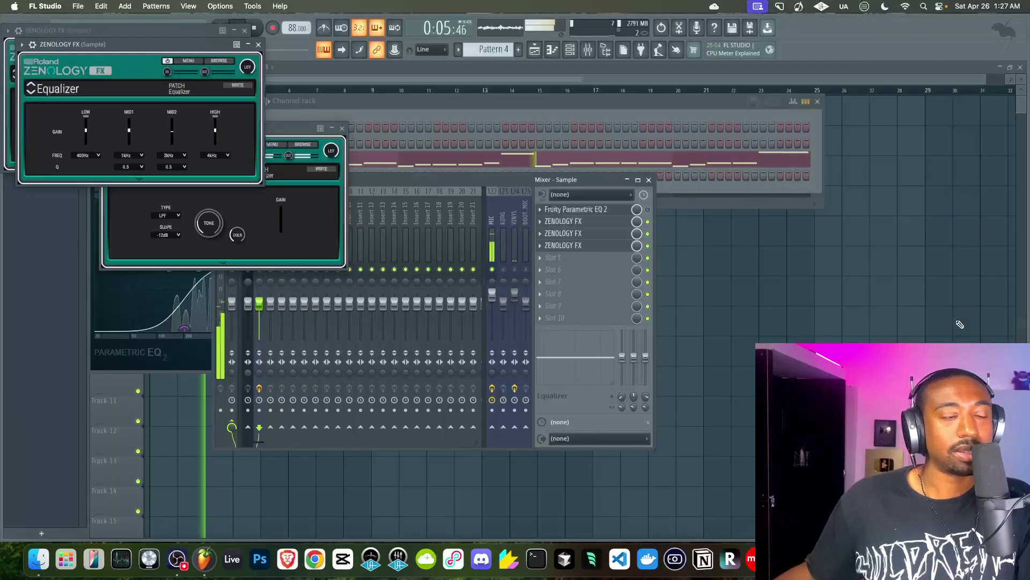
left_click(66, 92)
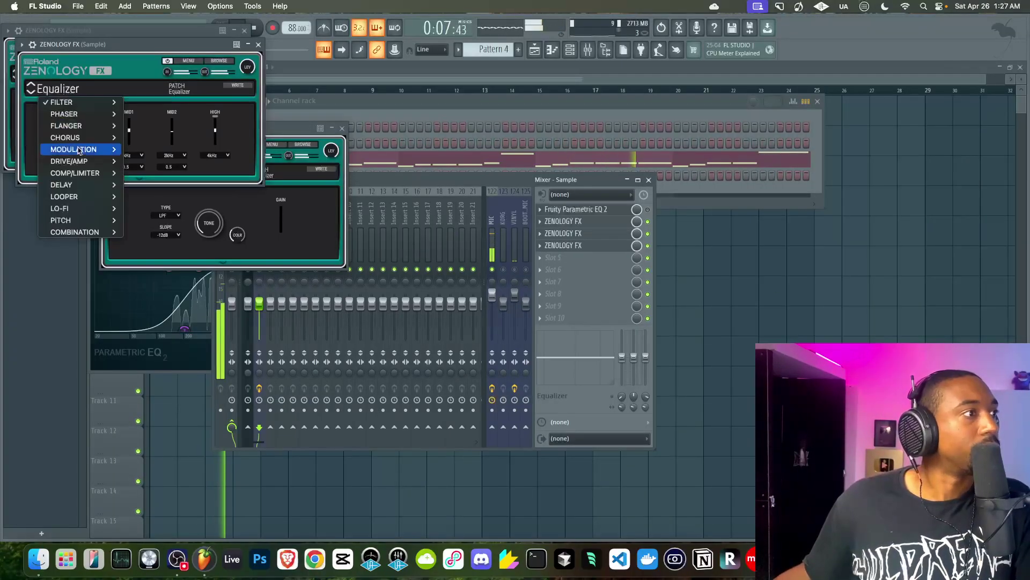
mouse_move(79, 164)
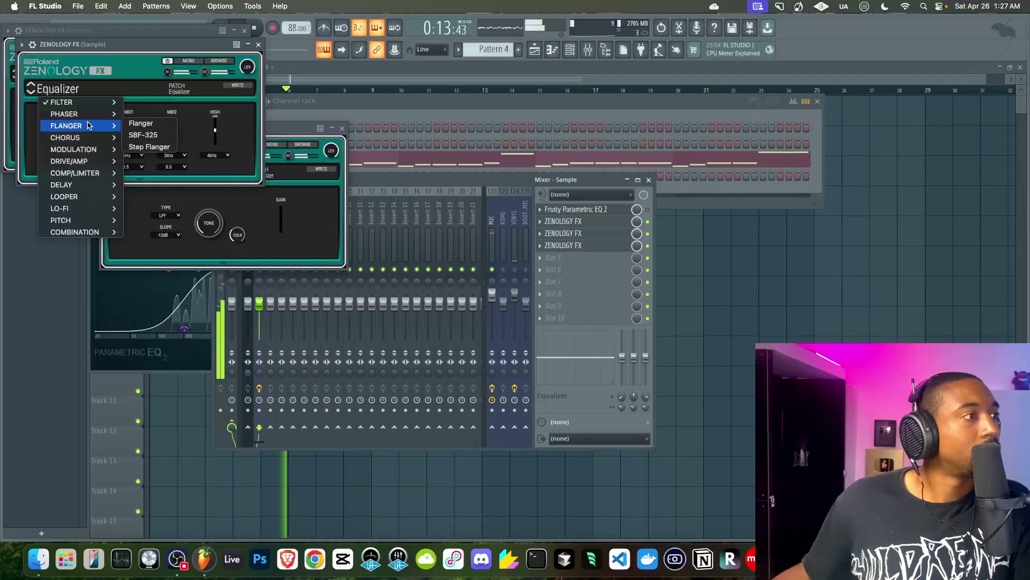
mouse_move(79, 198)
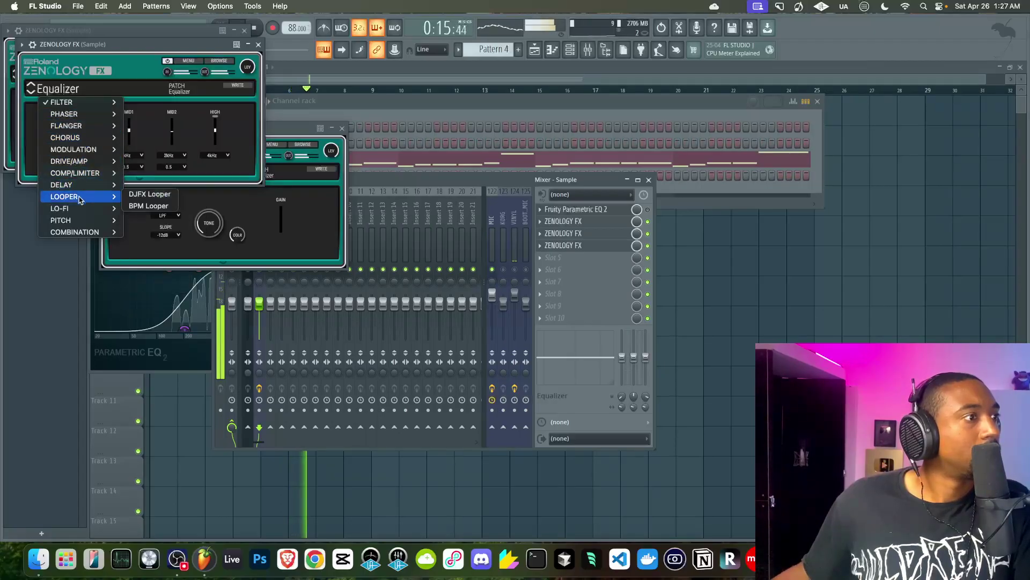
left_click(137, 194)
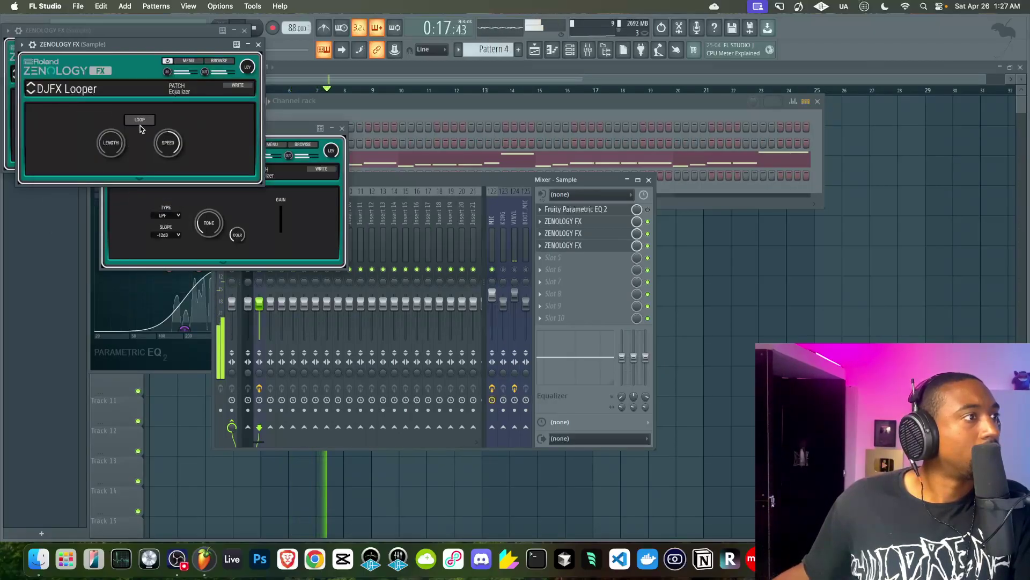
- Switch the fourth slot's ZENOLOGY FX to the BPM Looper effect and leave its loop mode on AUTO
left_click(70, 92)
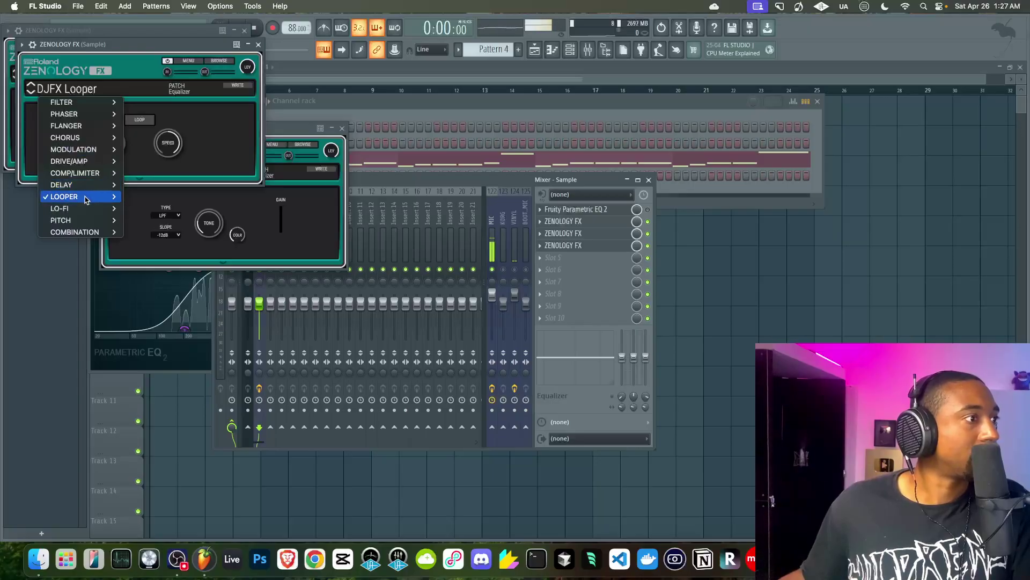
left_click(150, 207)
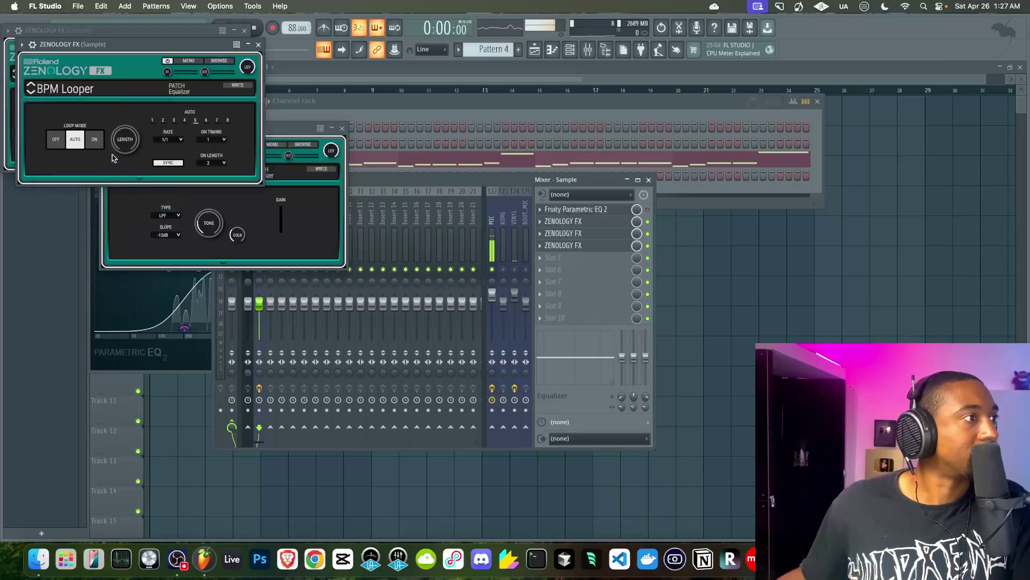
left_click(46, 96)
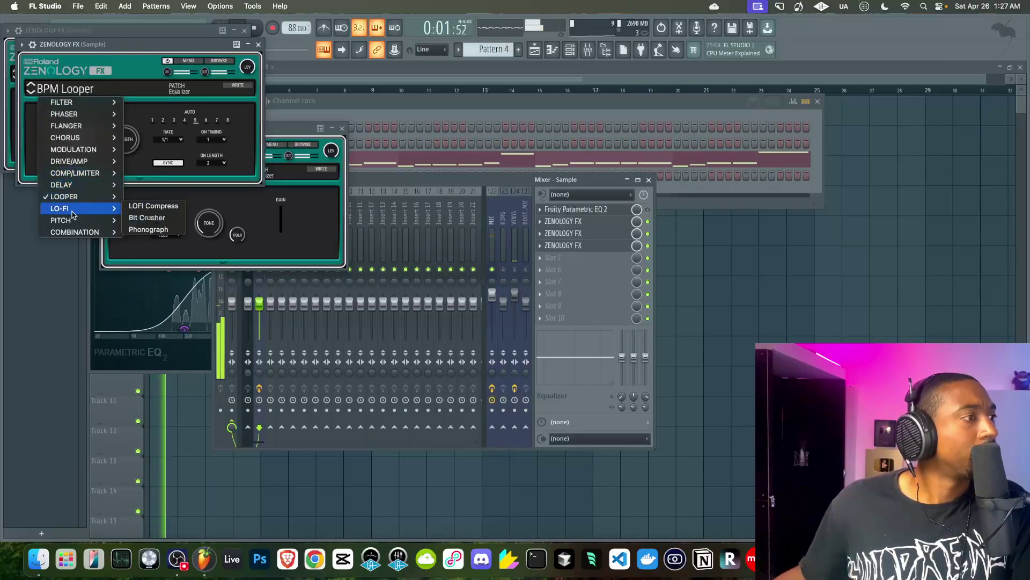
mouse_move(77, 199)
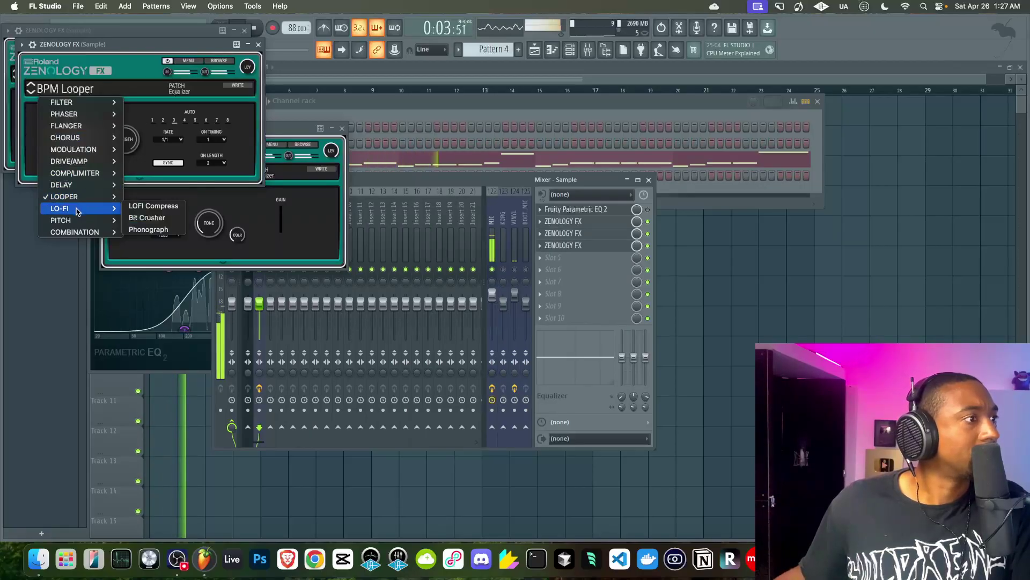
mouse_move(72, 232)
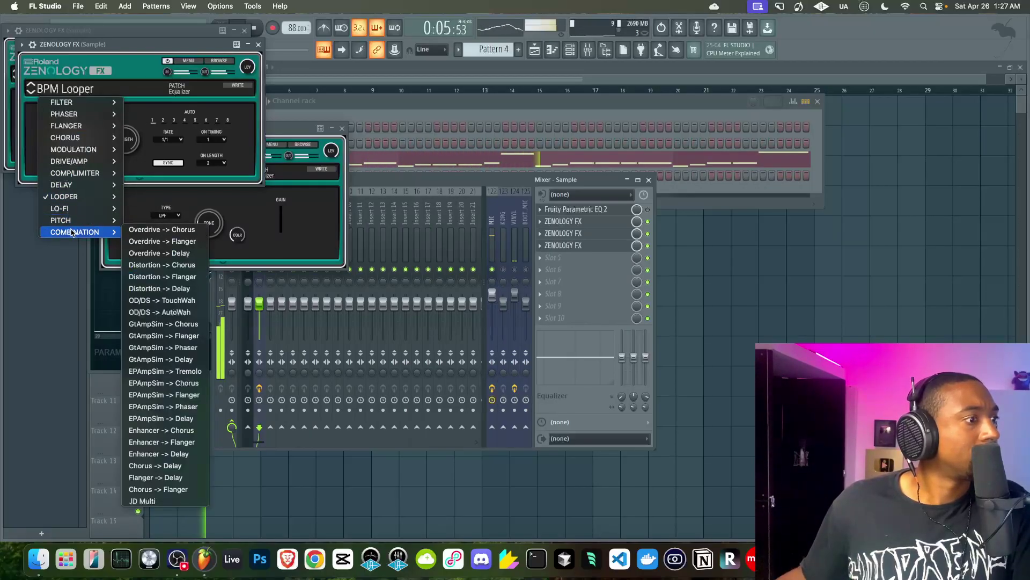
left_click(28, 160)
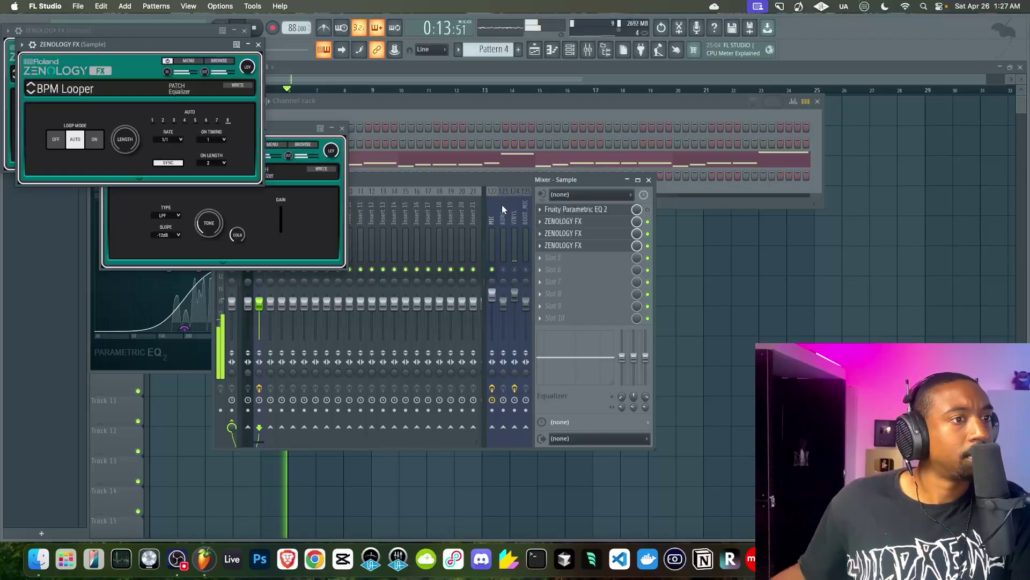
left_click(95, 140)
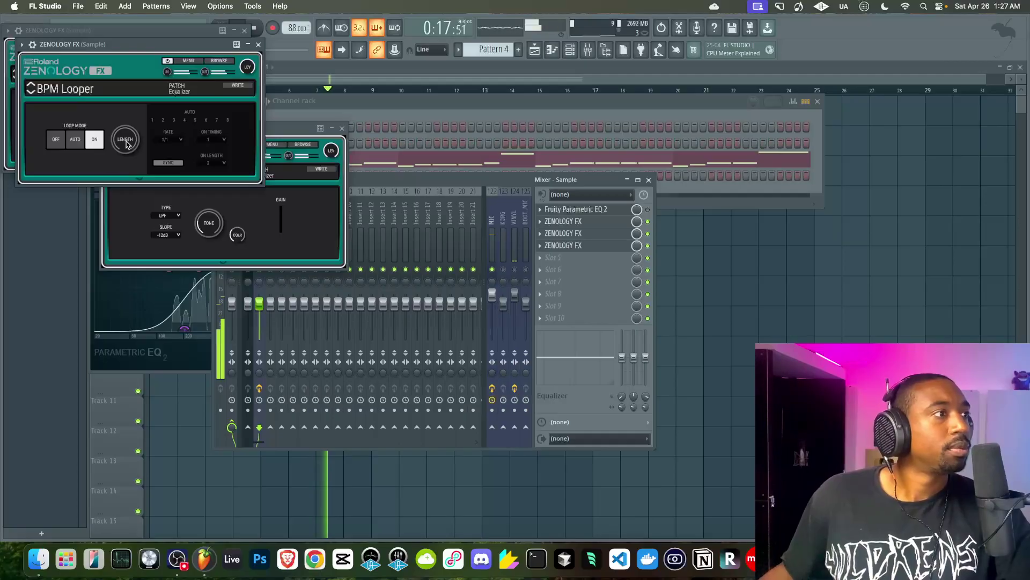
left_click(80, 142)
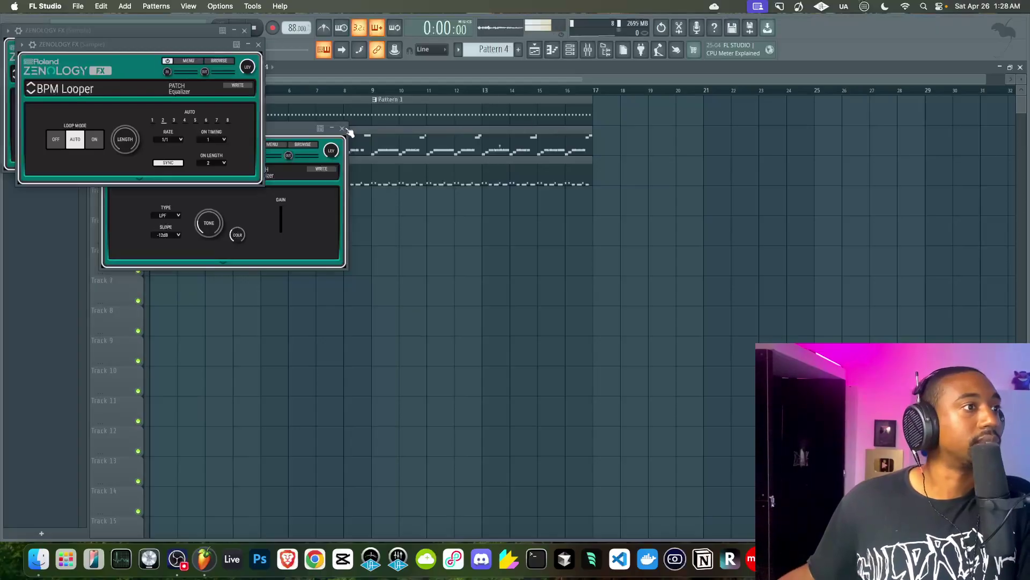
- Close the open ZENOLOGY FX windows and create an automation clip for the mix level of the Sample track's fourth-slot effect
left_click(343, 128)
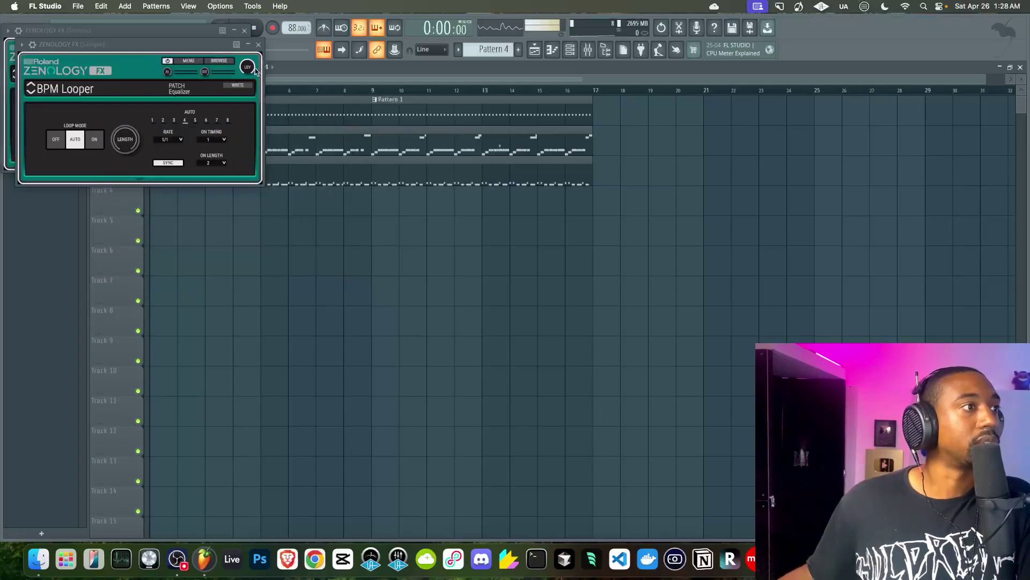
left_click(258, 46)
key("space")
left_click(245, 30)
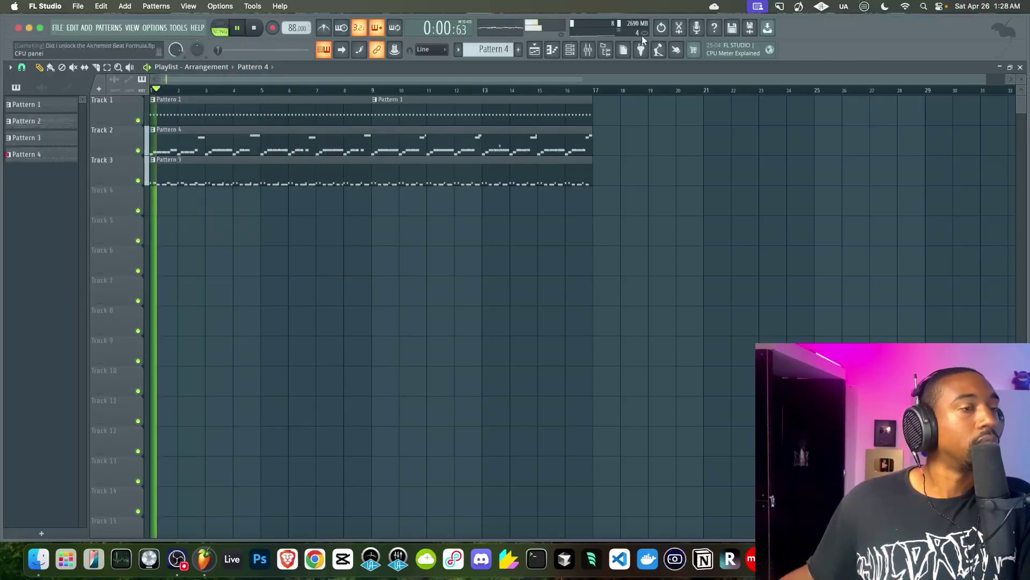
left_click(588, 50)
key("space")
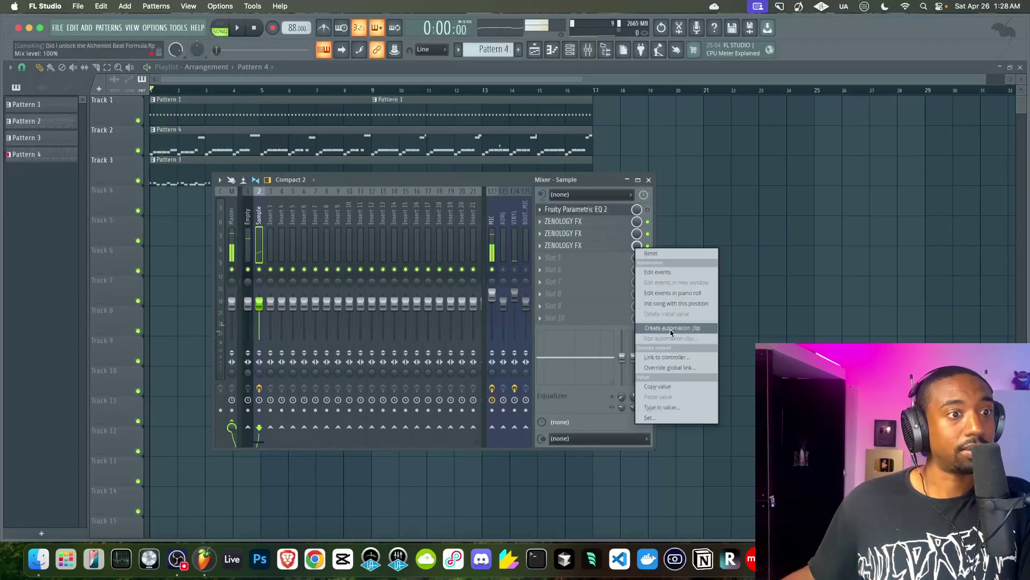
left_click(670, 327)
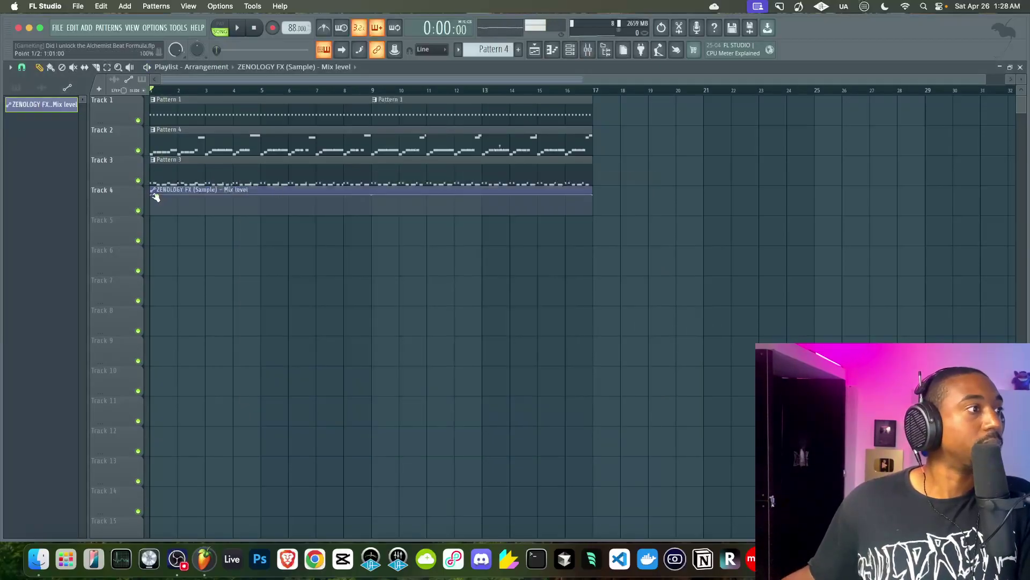
- Shape the mix level automation to stay at zero until bar 5, jump to full through bar 5, and drop at bar 6
left_click_drag(151, 195, 158, 232)
key("space")
right_click(260, 208)
left_click_drag(260, 208, 291, 155)
right_click(260, 212)
right_click(289, 203)
right_click(291, 200)
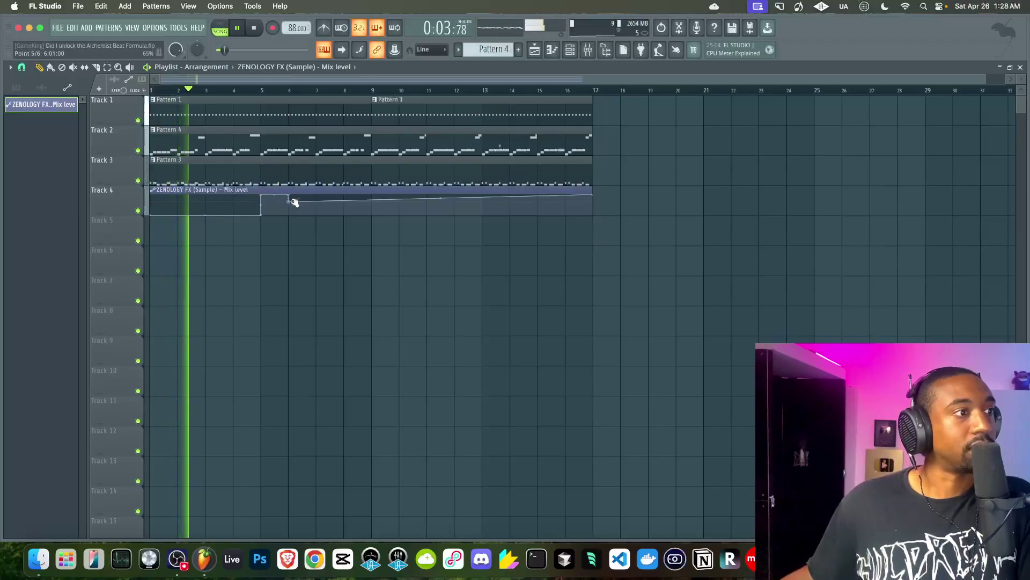
left_click_drag(291, 200, 292, 231)
- Add a second full-level block from bar 11 to 12 in the mix level automation, keep the rest at zero, and save the project
right_click(427, 206)
left_click_drag(427, 206, 452, 265)
right_click(426, 211)
right_click(459, 203)
right_click(457, 210)
left_click_drag(584, 198, 591, 215)
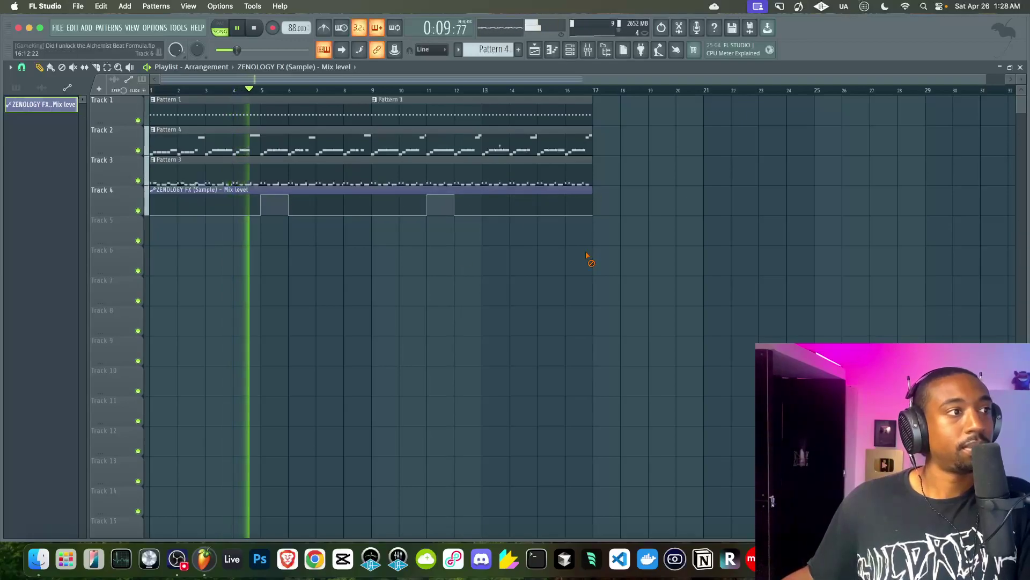
key("super+s")
- Add a Trilian instrument channel and sort its patch browser by Ratings
left_click(589, 54)
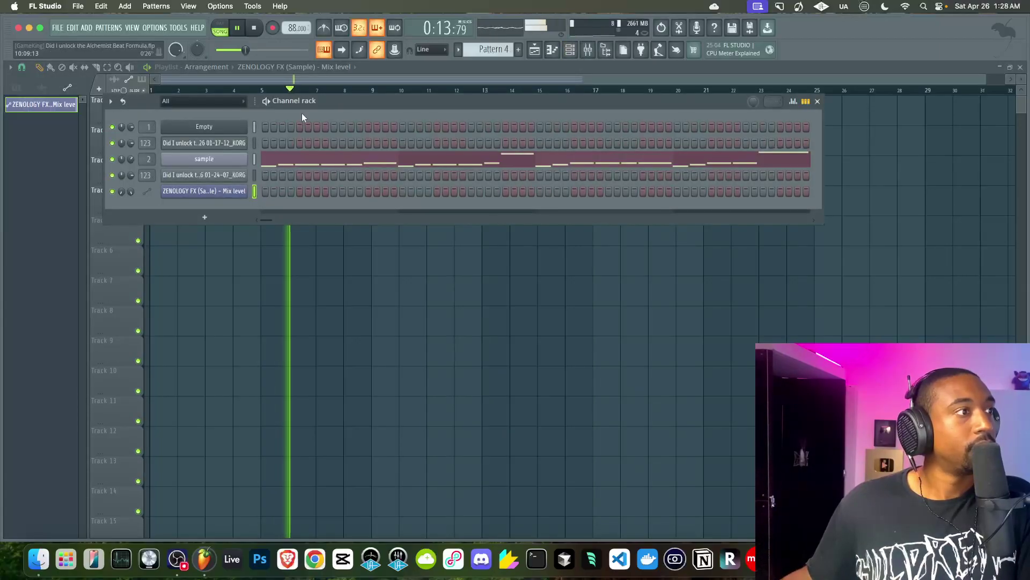
left_click(204, 217)
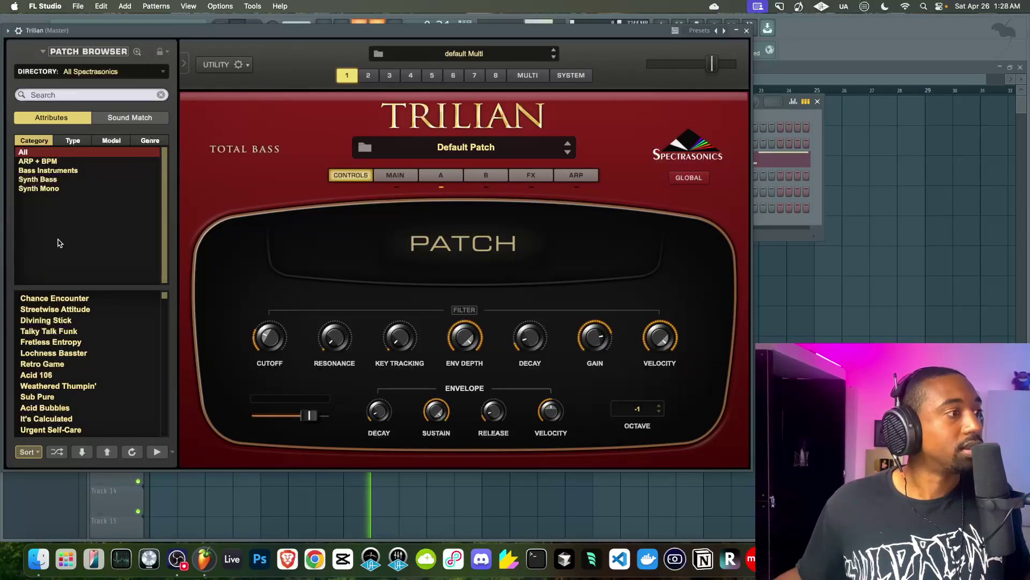
left_click(29, 452)
left_click(33, 463)
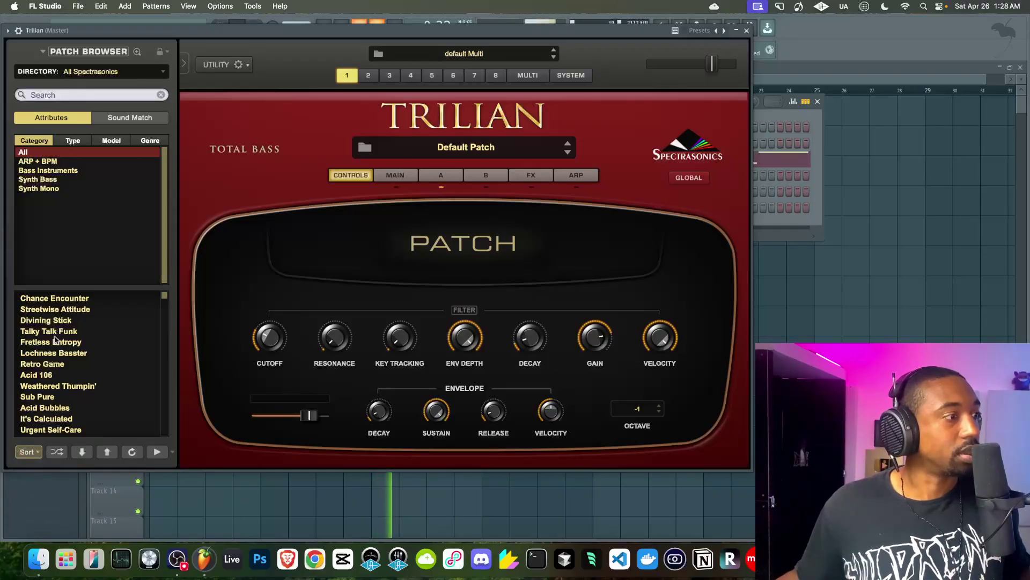
- Audition top-rated Trilian bass patches, including Blatty Phatty Pulse, Fingered - Trilogy Old School and Energy JP Square
left_click(88, 309)
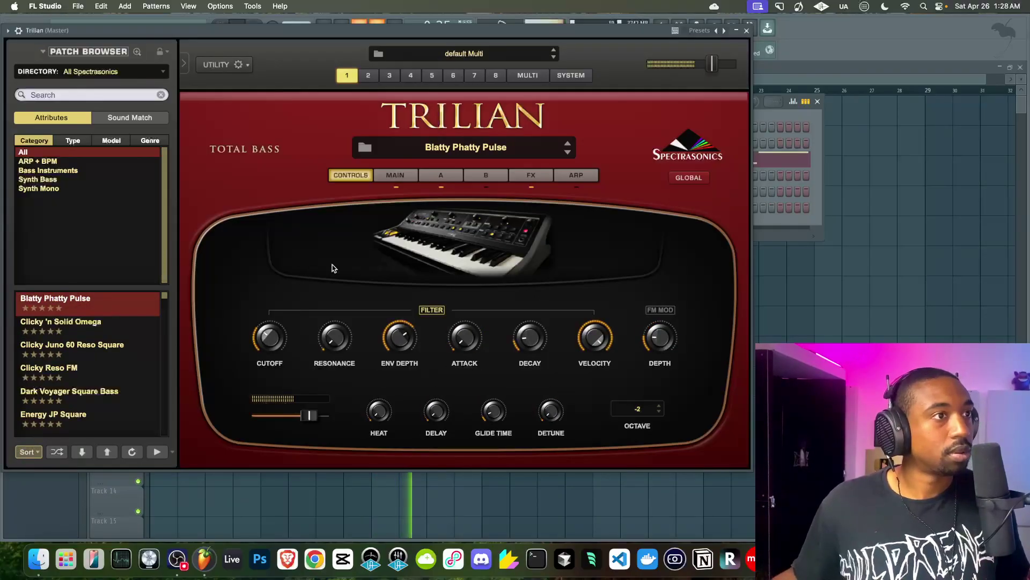
left_click(123, 345)
left_click(107, 391)
scroll(108, 387, "down", 1)
scroll(108, 388, "down", 3)
left_click(108, 344)
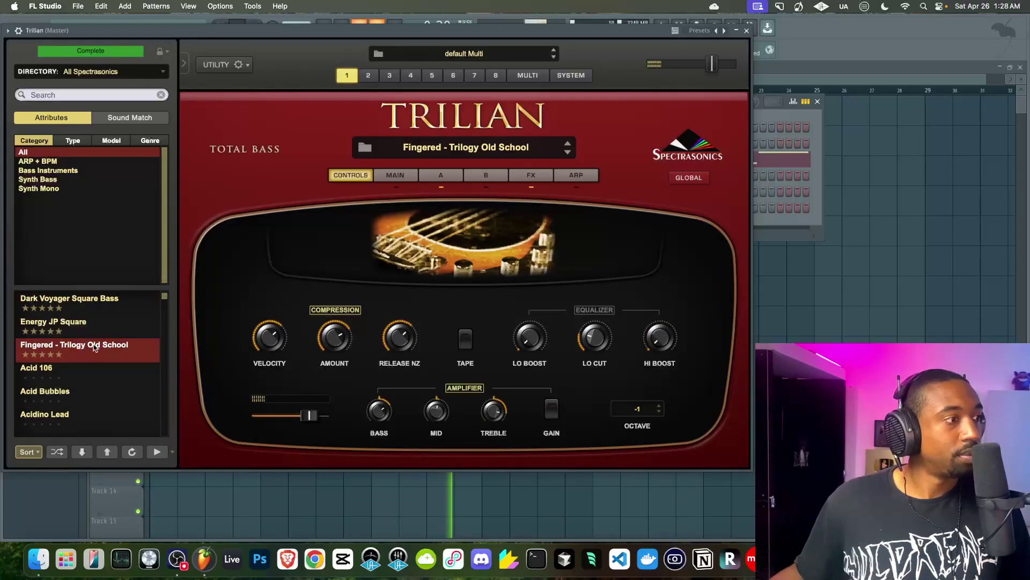
left_click(93, 326)
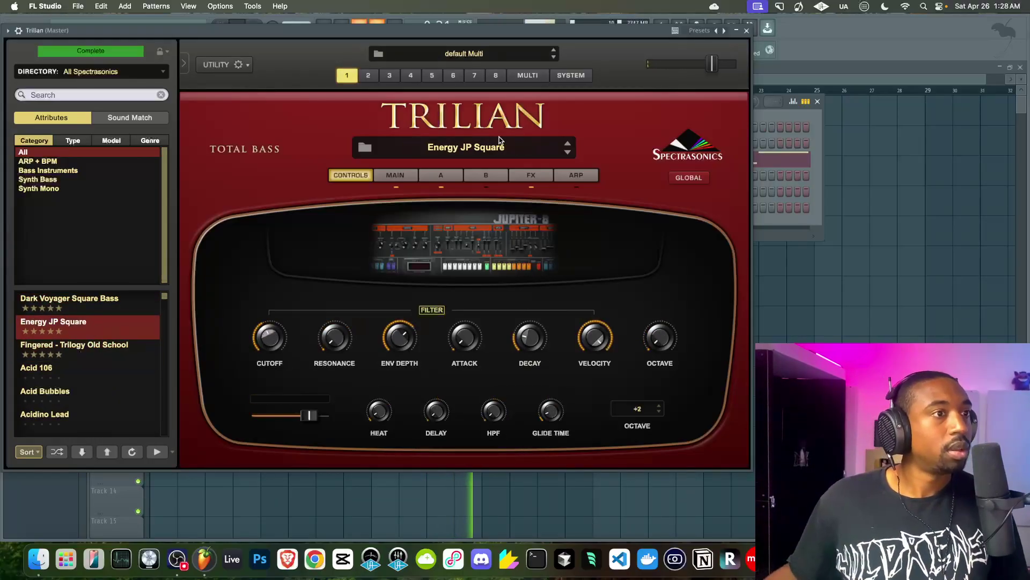
- Set Trilian's master tune to 440 Hz, sort the multi browser by Ratings, and return to part 1
left_click(570, 75)
left_click(468, 173)
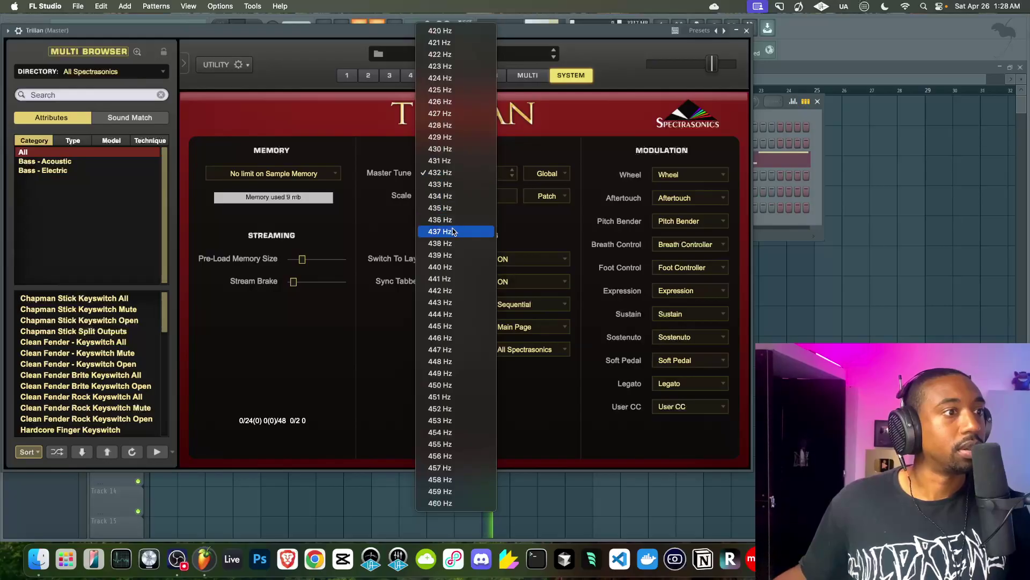
left_click(448, 265)
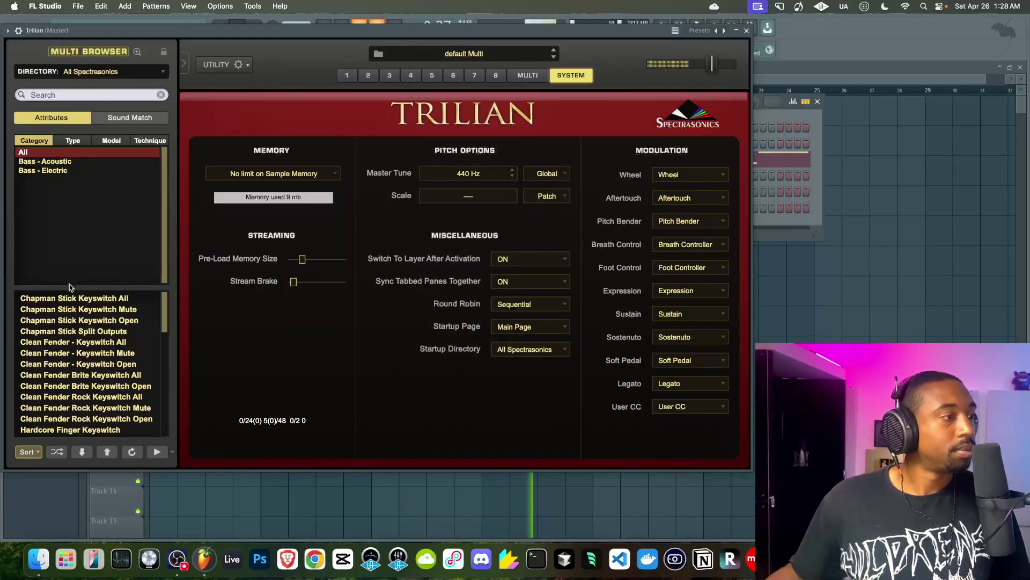
left_click(26, 451)
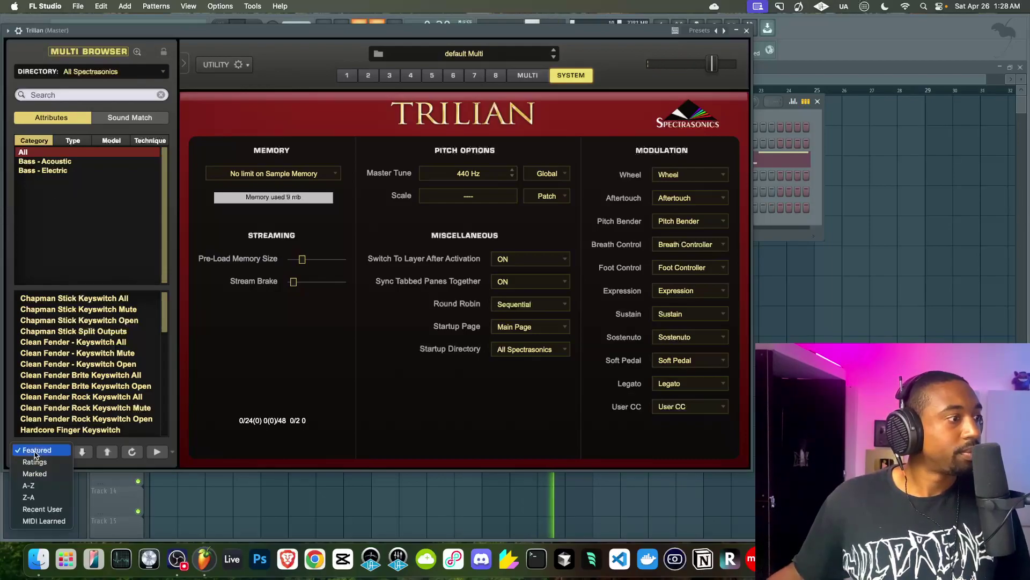
left_click(33, 462)
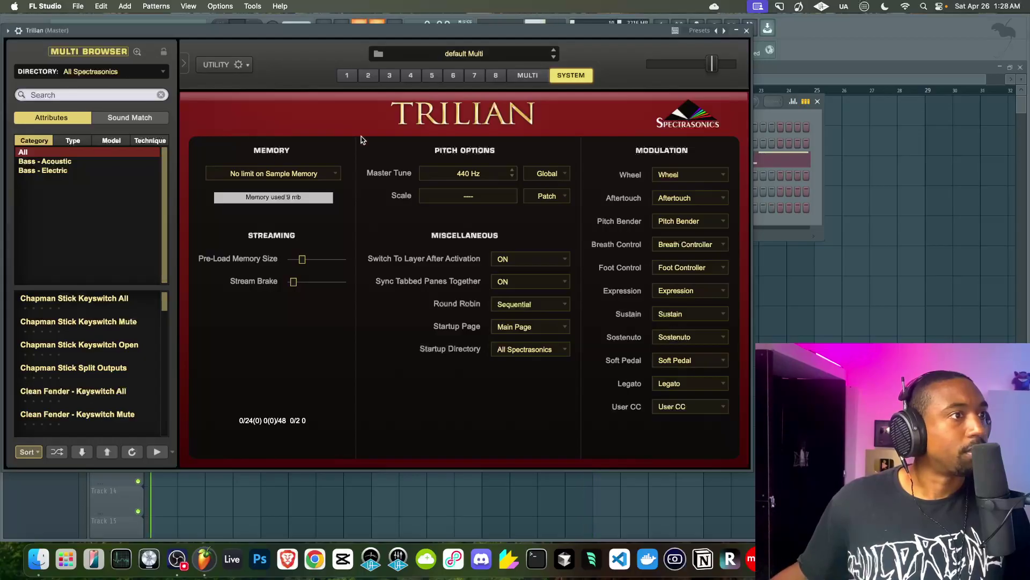
left_click(347, 75)
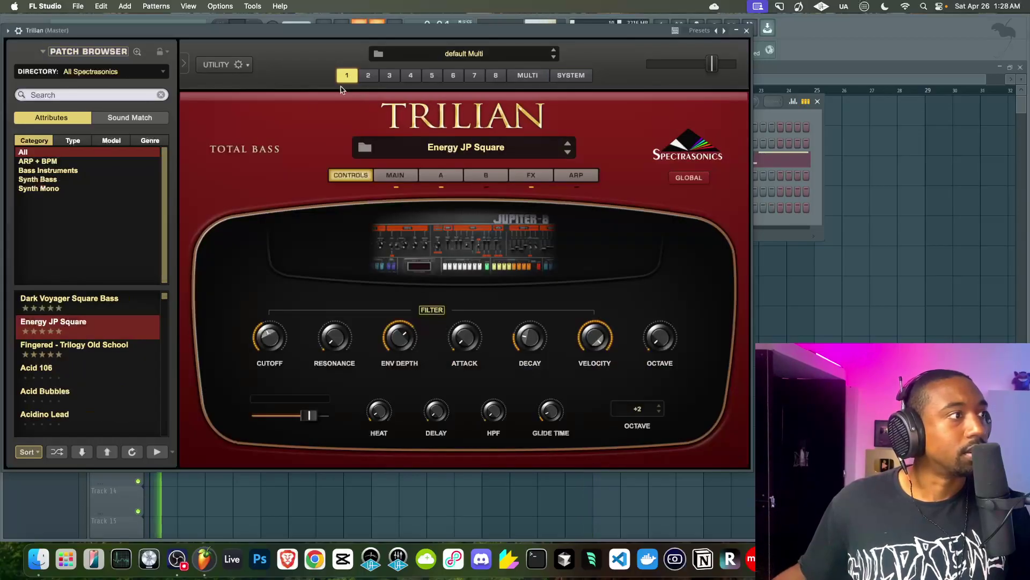
- Compare the rated patches, load Clicky 'n Solid Omega, and route Trilian to mixer track 3 with channel volume at 50%
left_click(90, 344)
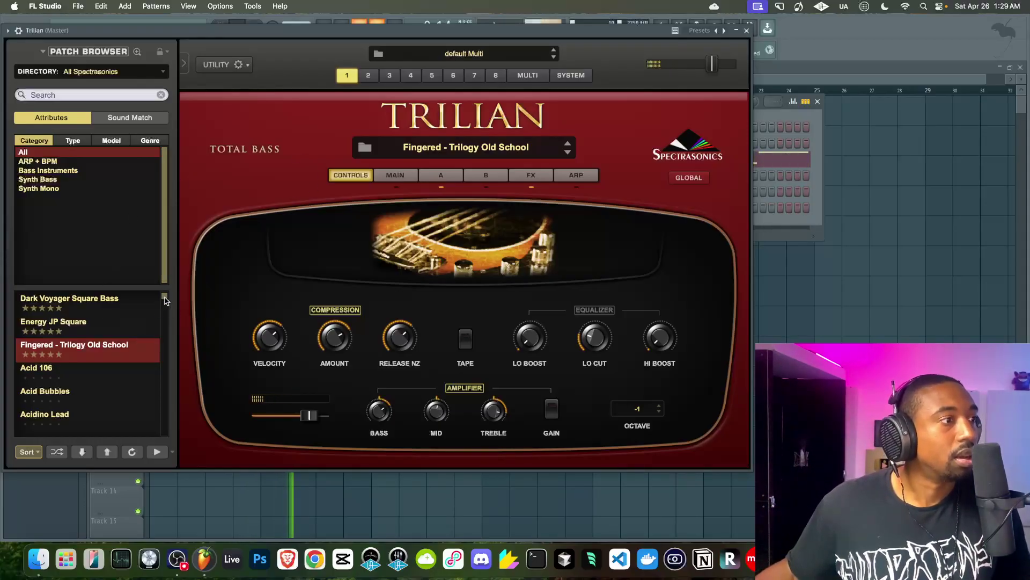
left_click_drag(165, 300, 166, 297)
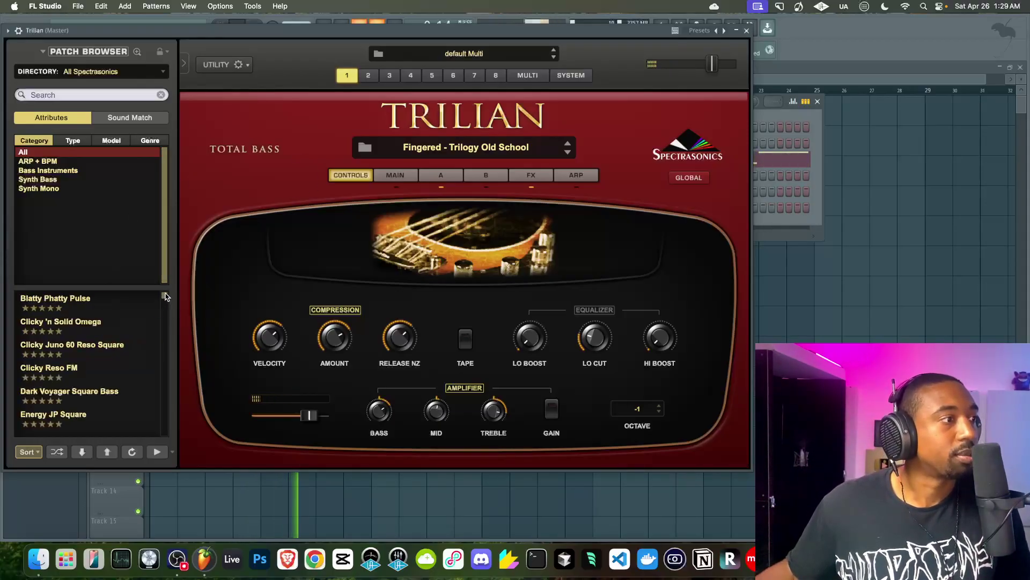
left_click(134, 298)
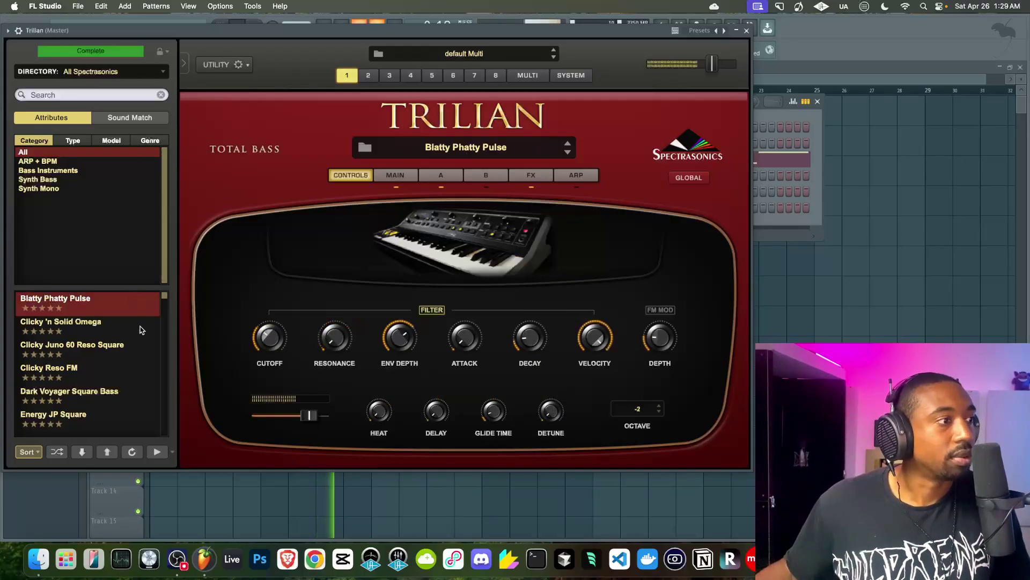
left_click(114, 333)
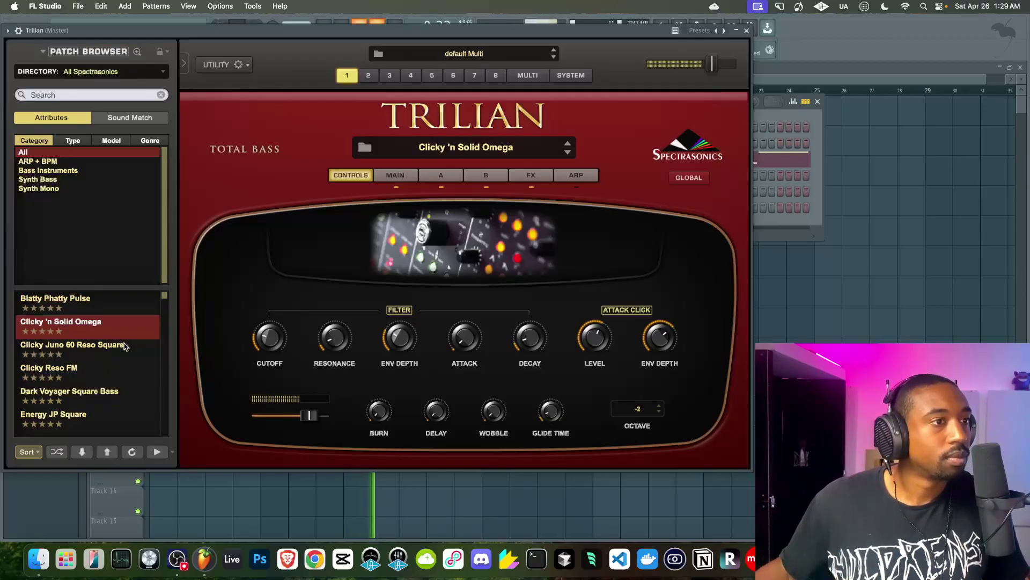
left_click(746, 31)
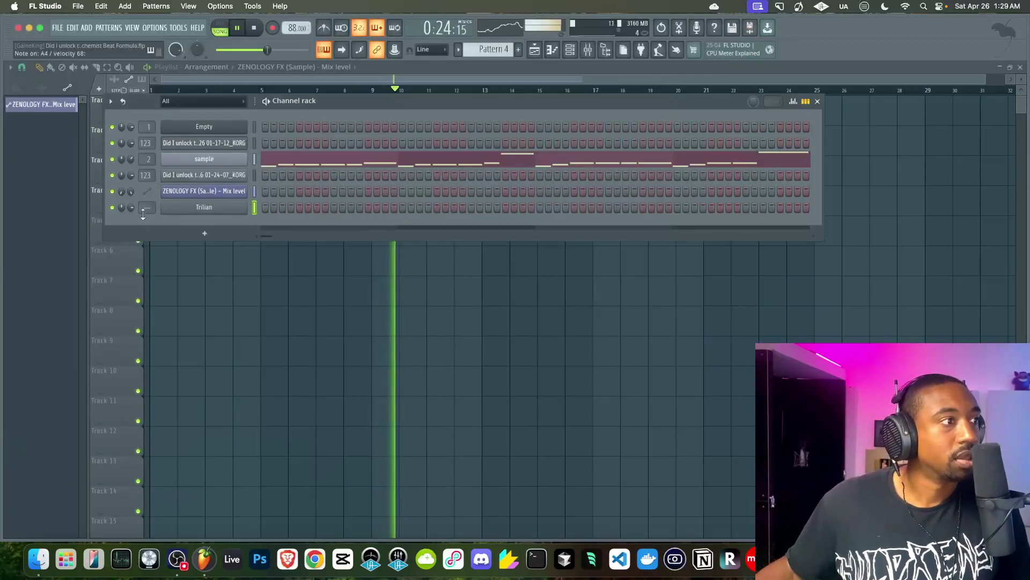
key("super+l")
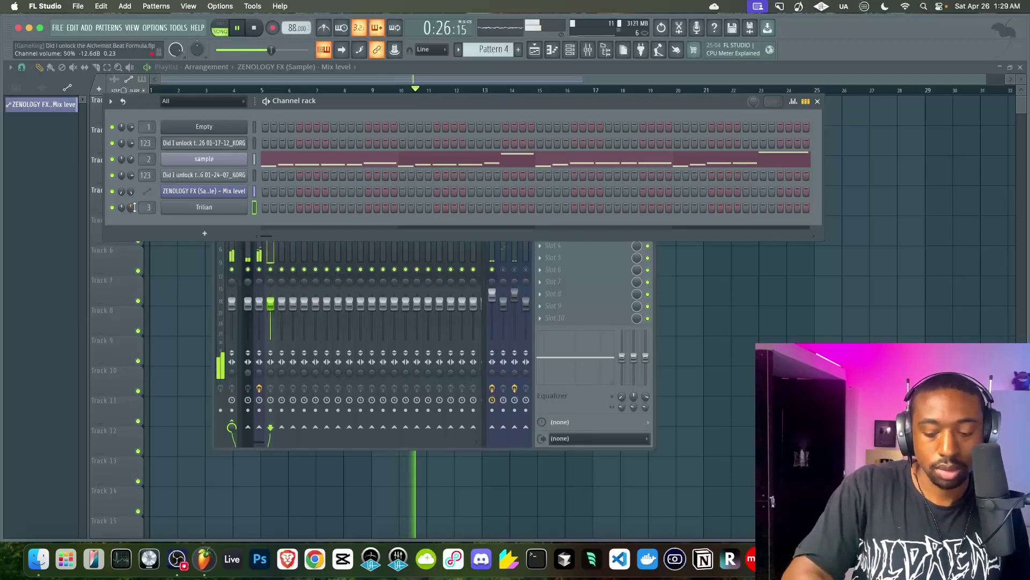
- Create Pattern 5 and record a Trilian bass line into it while the arrangement plays
left_click(518, 49)
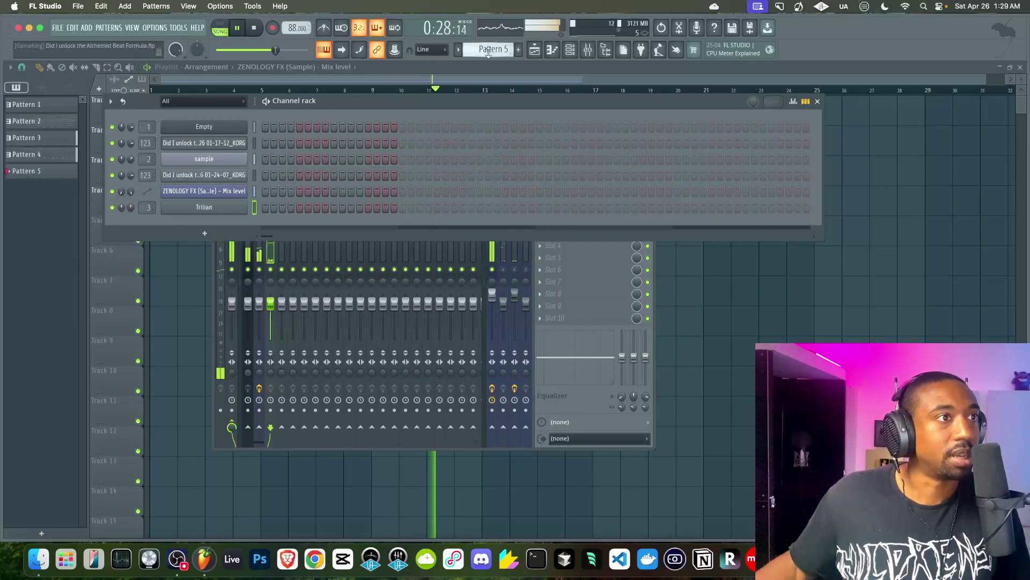
left_click(254, 28)
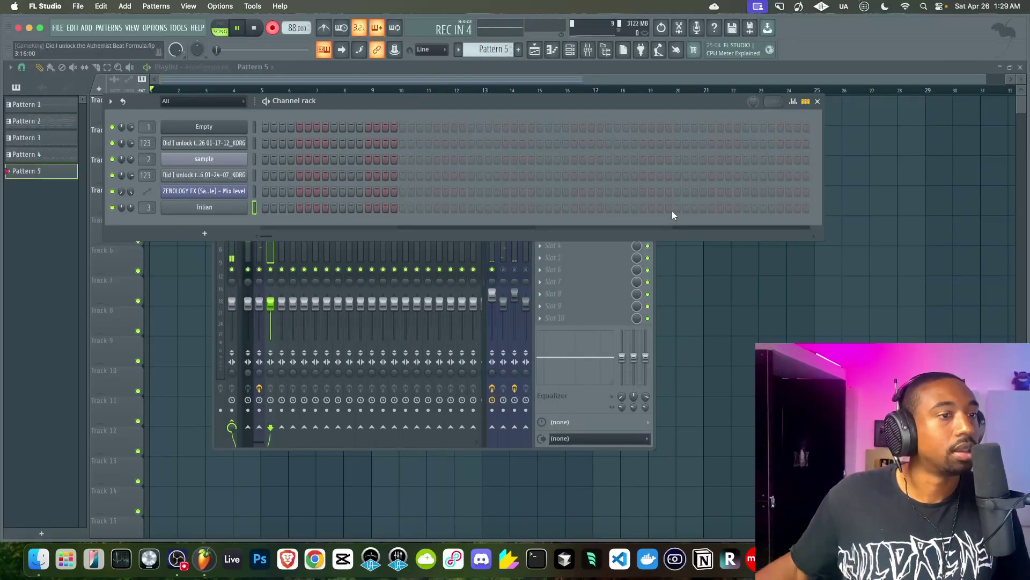
key("F12")
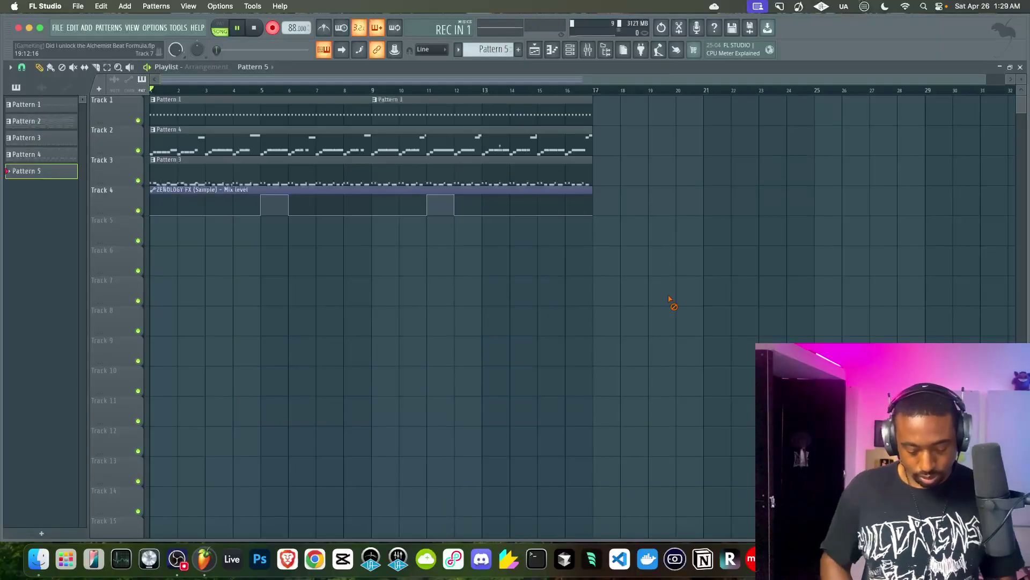
key("space")
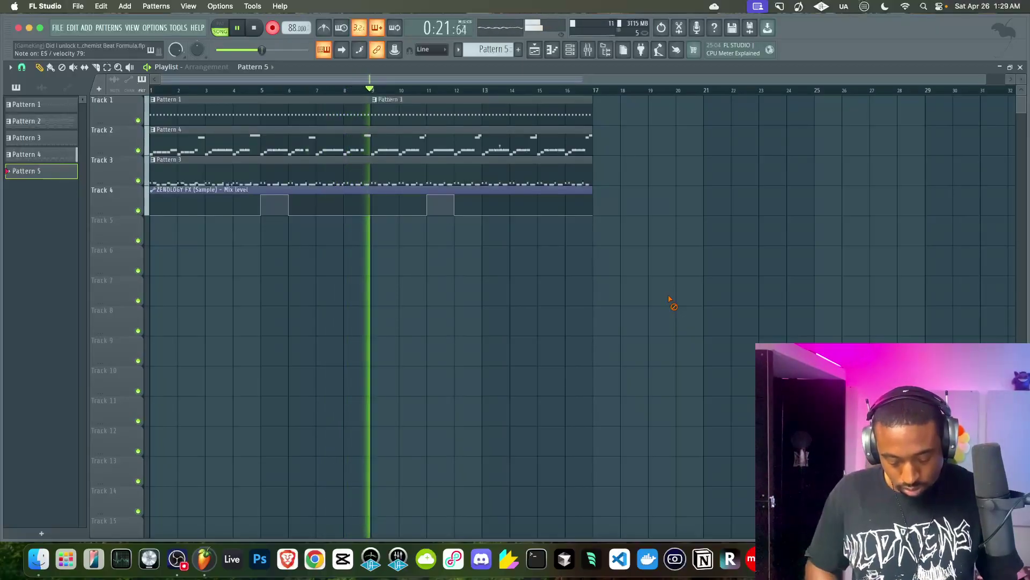
key("space")
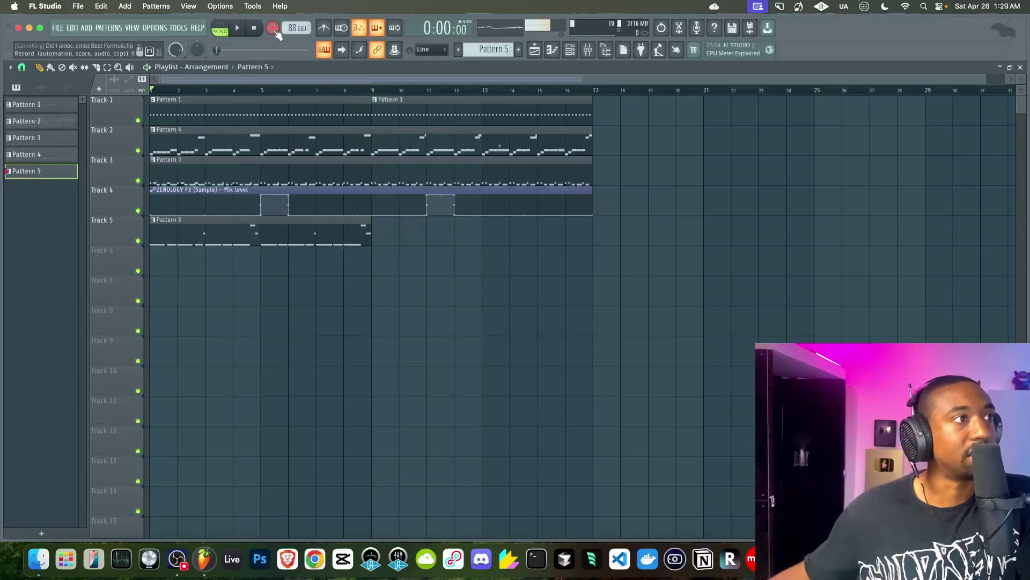
- Play back the arrangement with the recorded bass line and bring up the channel rack and mixer
key("space")
left_click(570, 49)
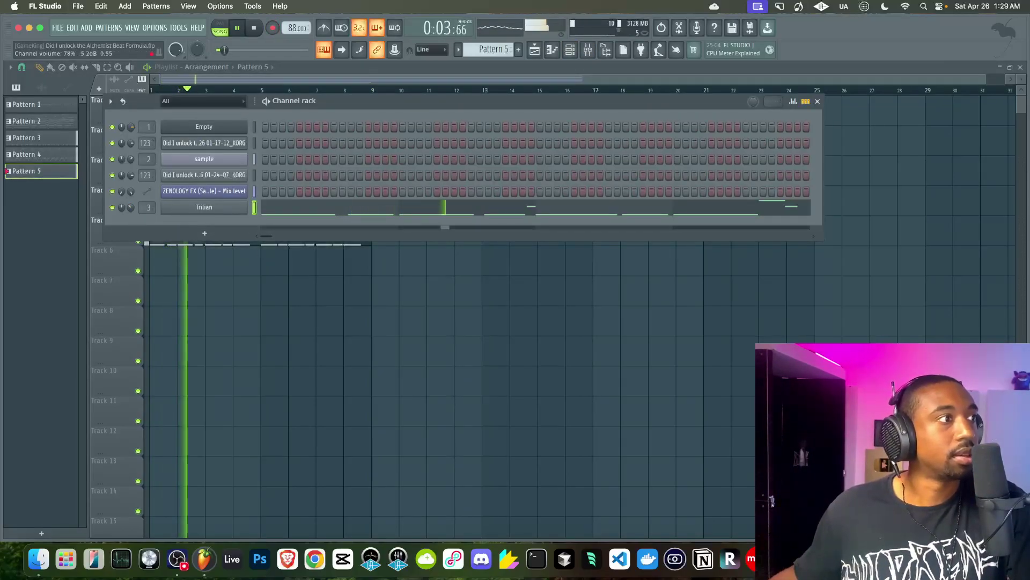
left_click(587, 50)
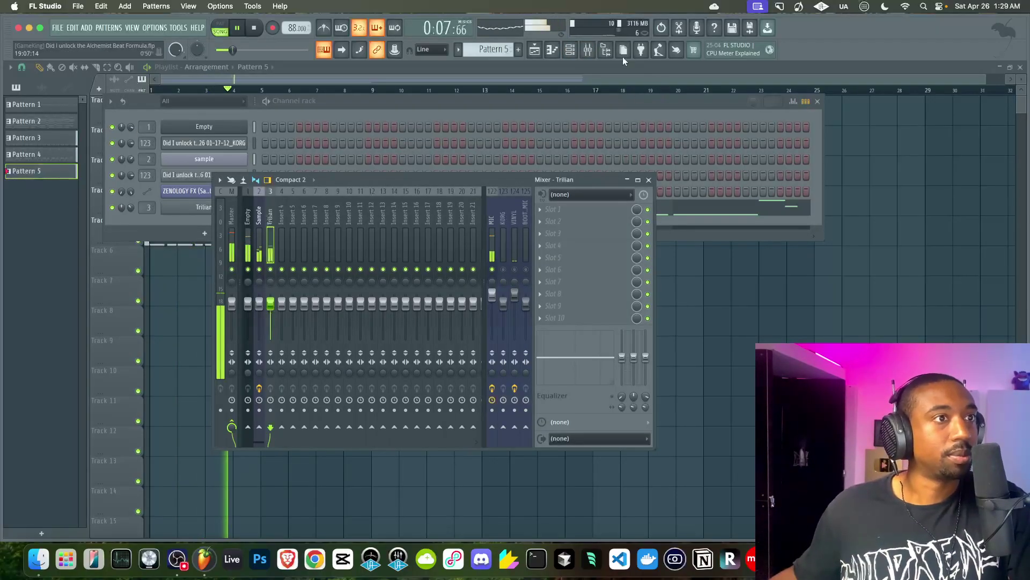
- Open the Various Drum Sounds folder in The Alchemist's Secret Sauce Vol. 1 in the sample browser
left_click(606, 50)
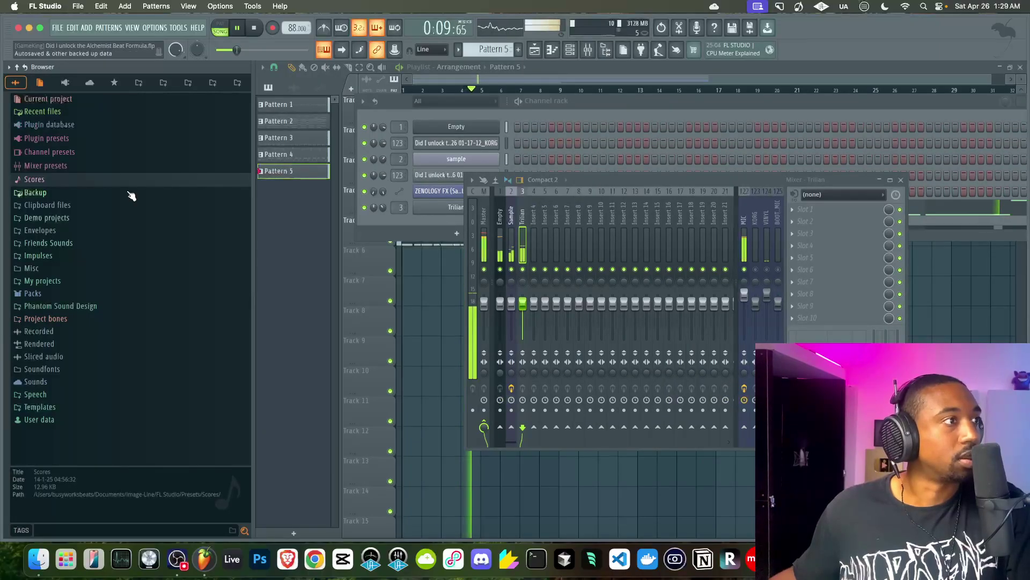
left_click(163, 83)
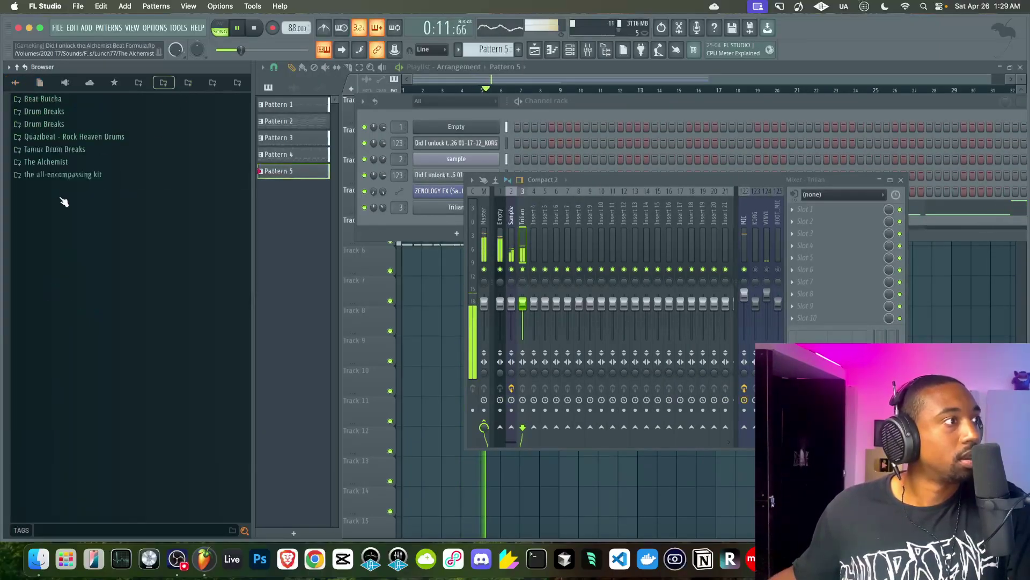
left_click(138, 82)
key("space")
left_click(74, 200)
scroll(73, 197, "down", 15)
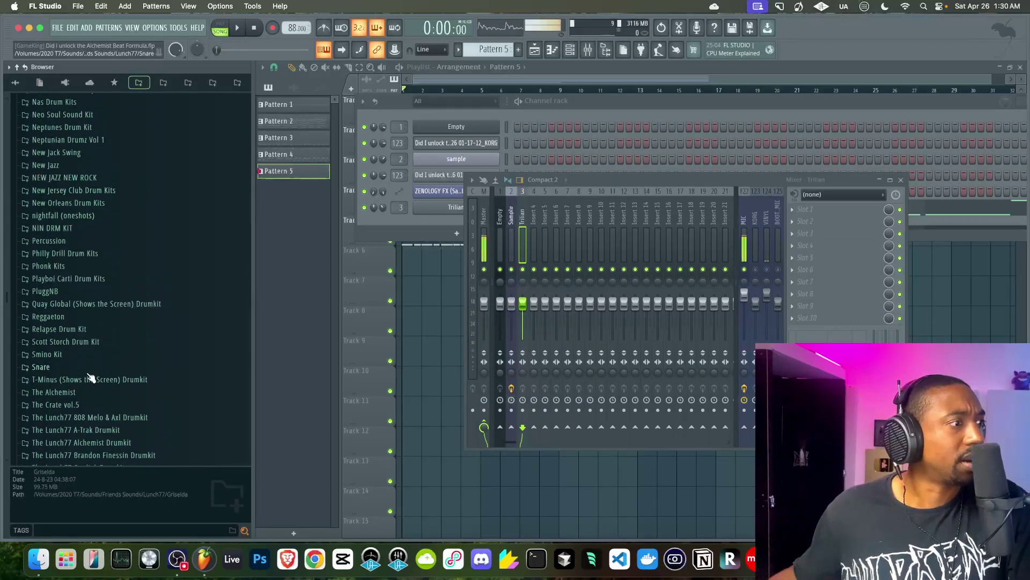
left_click(75, 392)
left_click(75, 404)
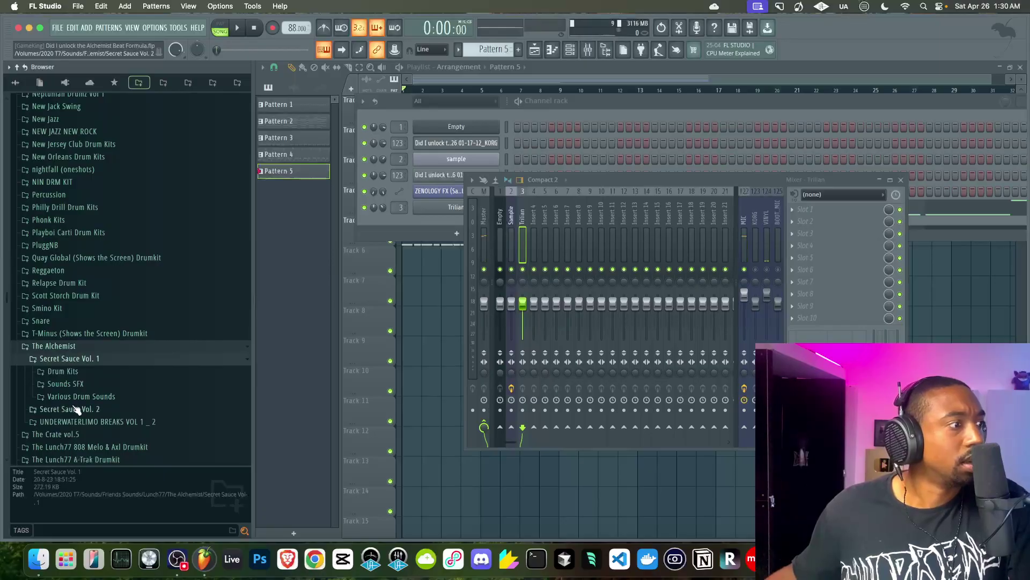
left_click(81, 396)
- Audition the Pachenko Kick, display the drum channel's FPC pads, and load the kick into the Edison audio editor
scroll(80, 356, "down", 5)
left_click(86, 296)
left_click(88, 308)
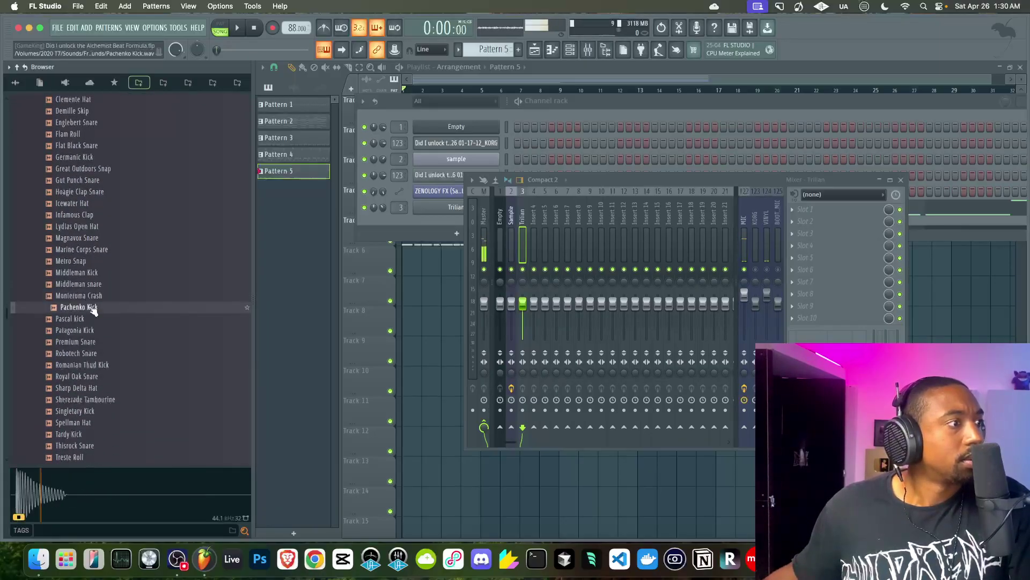
left_click(462, 128)
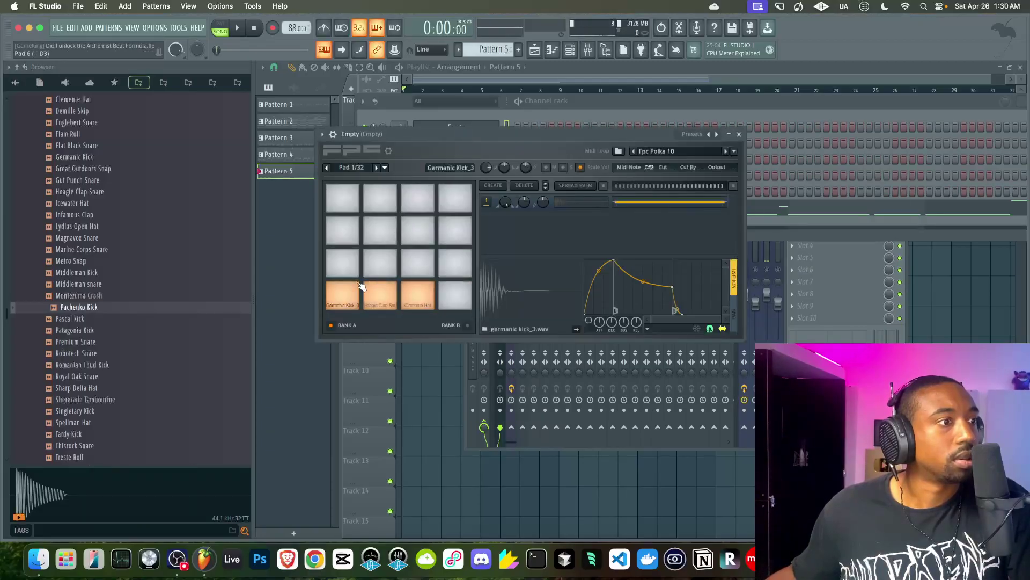
right_click(96, 306)
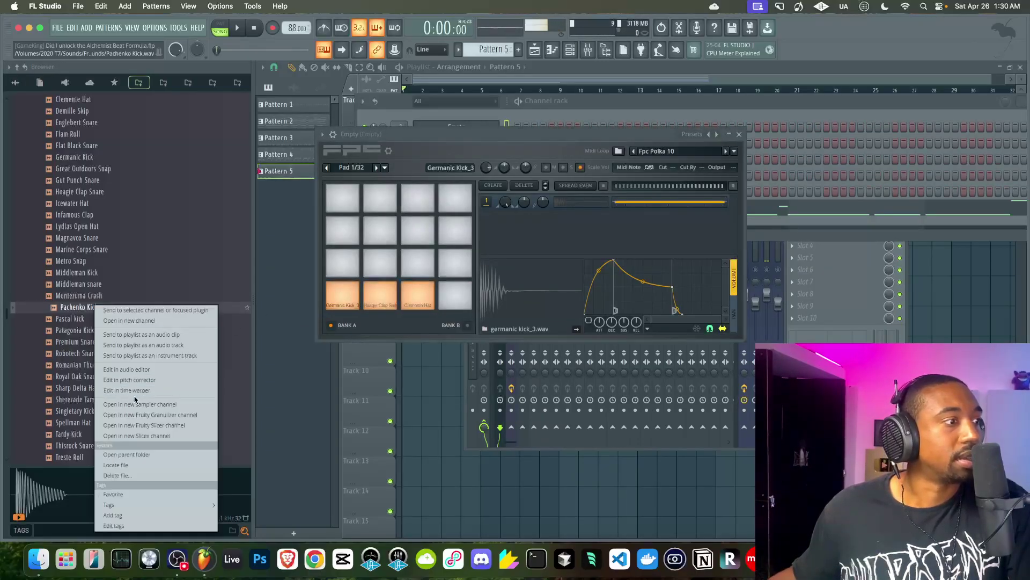
left_click(135, 370)
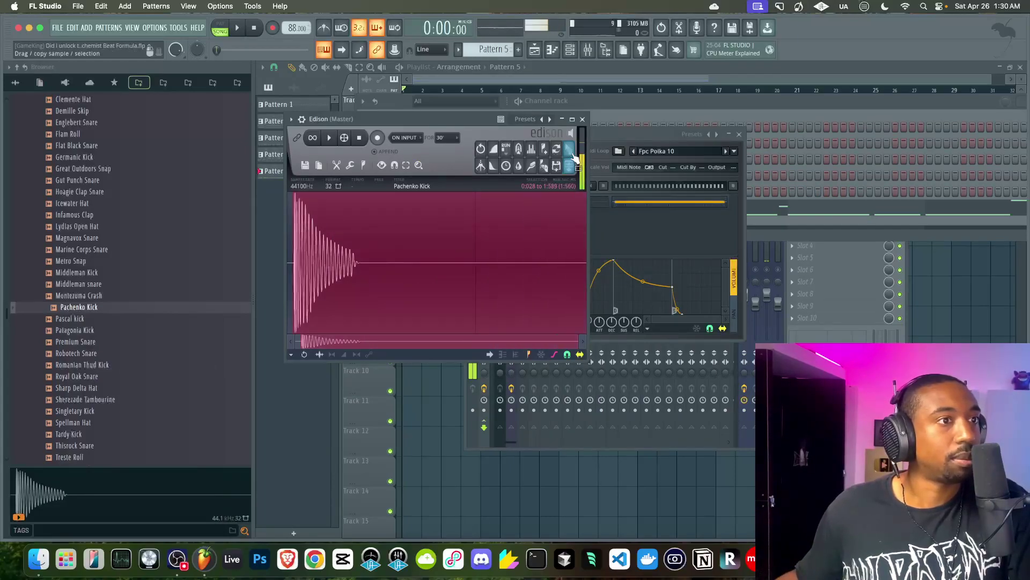
- Add the Pachenko Kick from Edison as a second layer on the kick pad, lower the first layer's volume, and test playback
left_click_drag(575, 157, 581, 162)
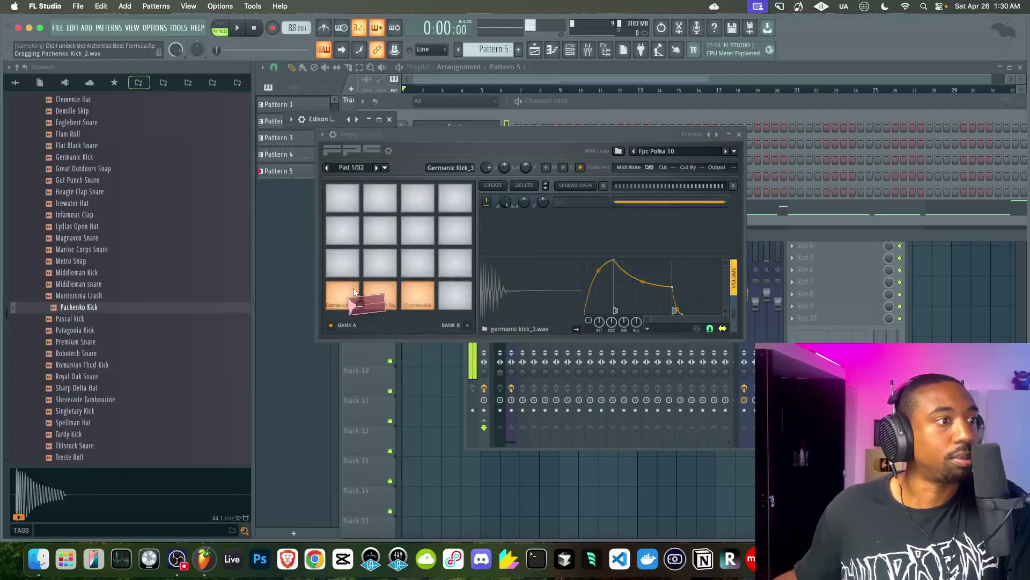
left_click_drag(354, 292, 355, 295)
left_click(582, 119)
left_click(588, 110)
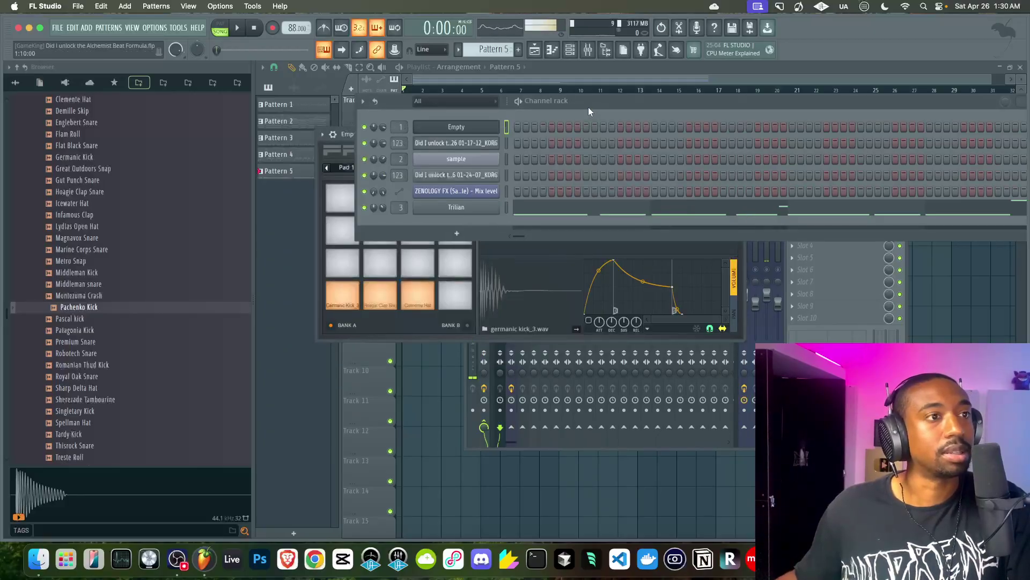
left_click(513, 246)
left_click_drag(505, 201, 505, 206)
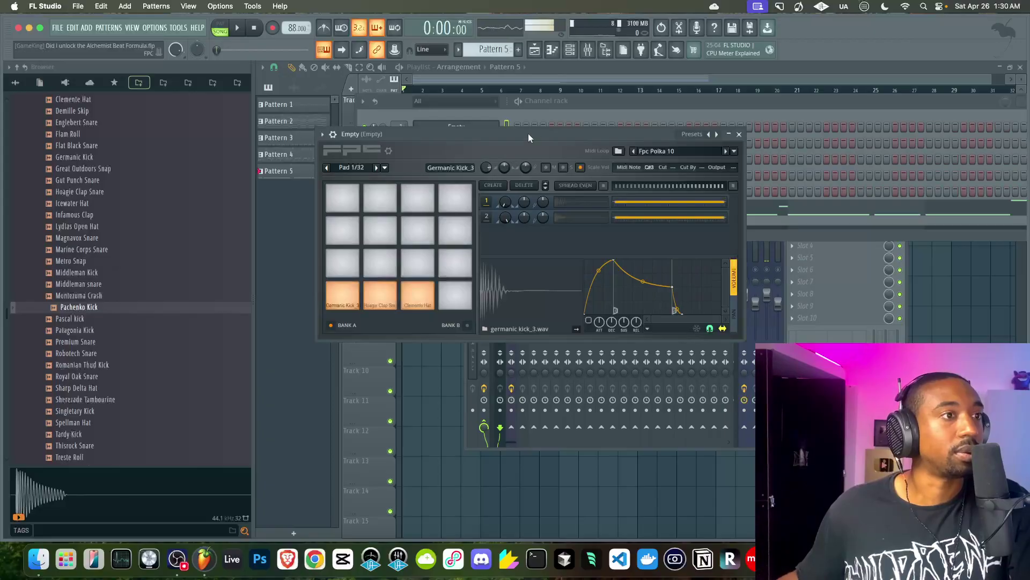
key("space")
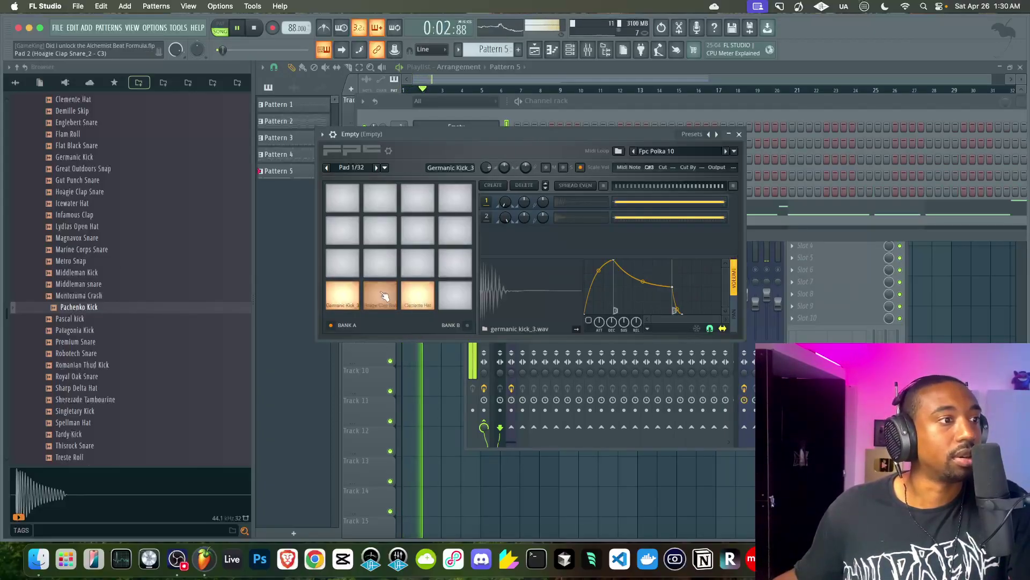
key("space")
- Audition alternative drum samples, including Robotech Snare, Royal Oak Snare, Trinitron Snare and Thisrock Snare
left_click(99, 354)
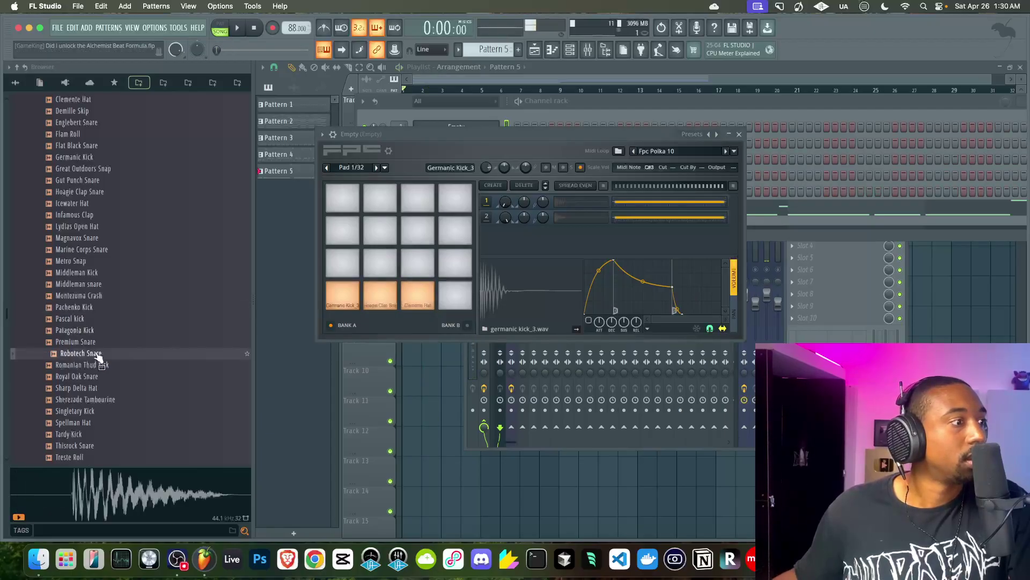
left_click(97, 376)
scroll(98, 376, "down", 7)
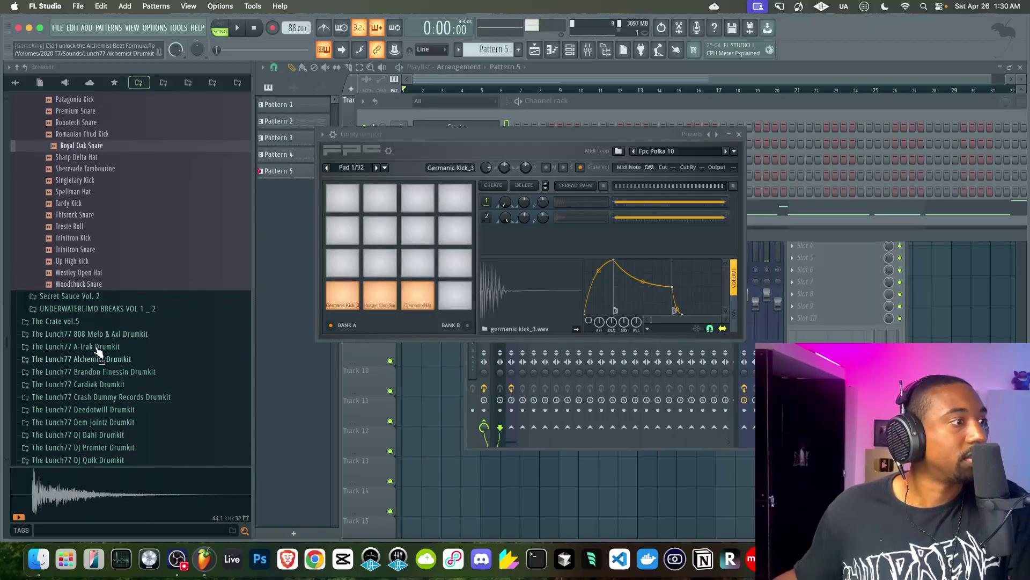
left_click(96, 283)
left_click(96, 272)
left_click(95, 261)
left_click(95, 250)
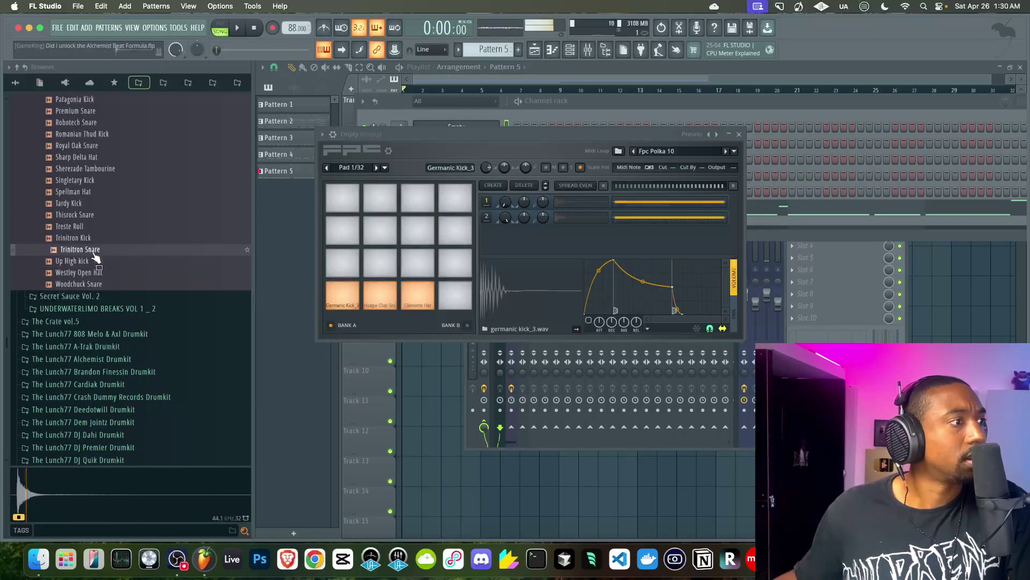
scroll(90, 240, "up", 1)
left_click(92, 239)
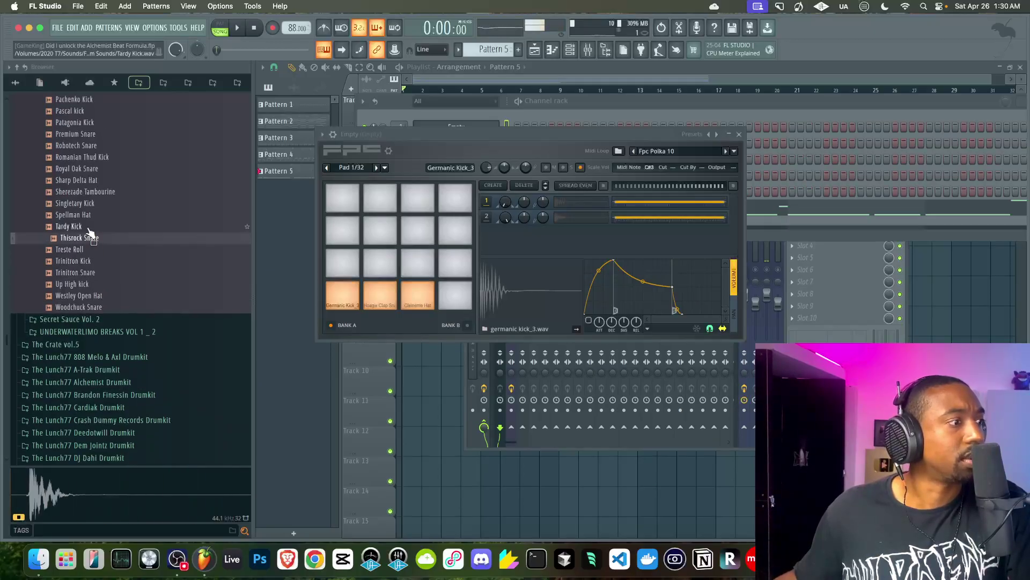
- Compare the Royal Oak, Robotech, Premium and Middleman snares against the playing beat
key("space")
left_click(97, 168)
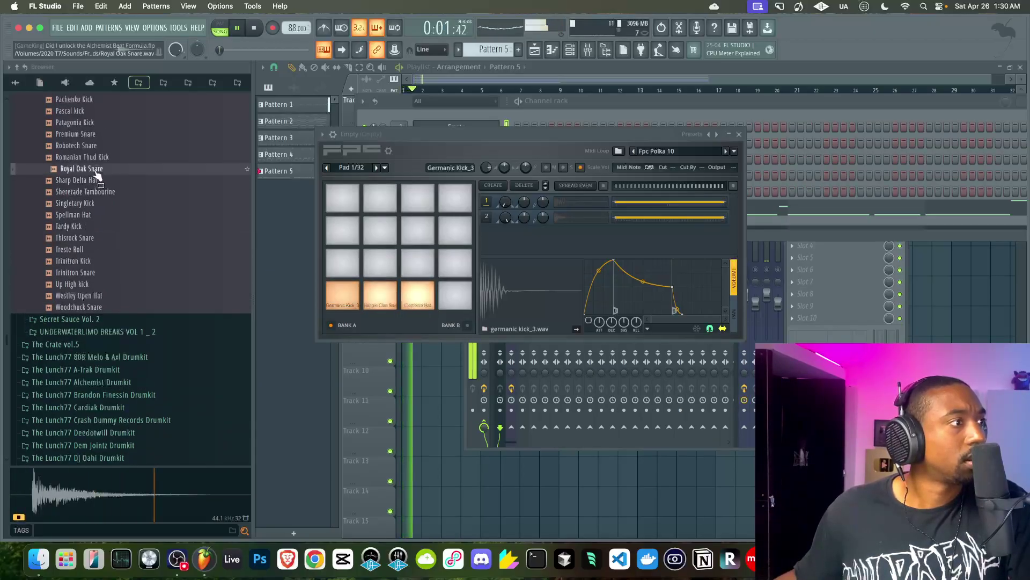
scroll(102, 185, "up", 2)
left_click(103, 191)
scroll(101, 195, "up", 2)
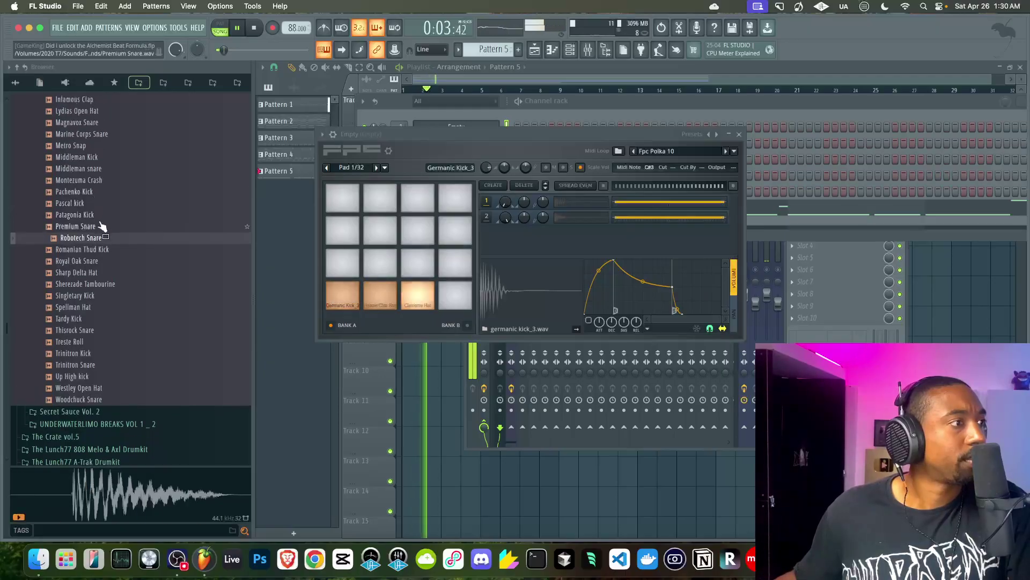
left_click(100, 225)
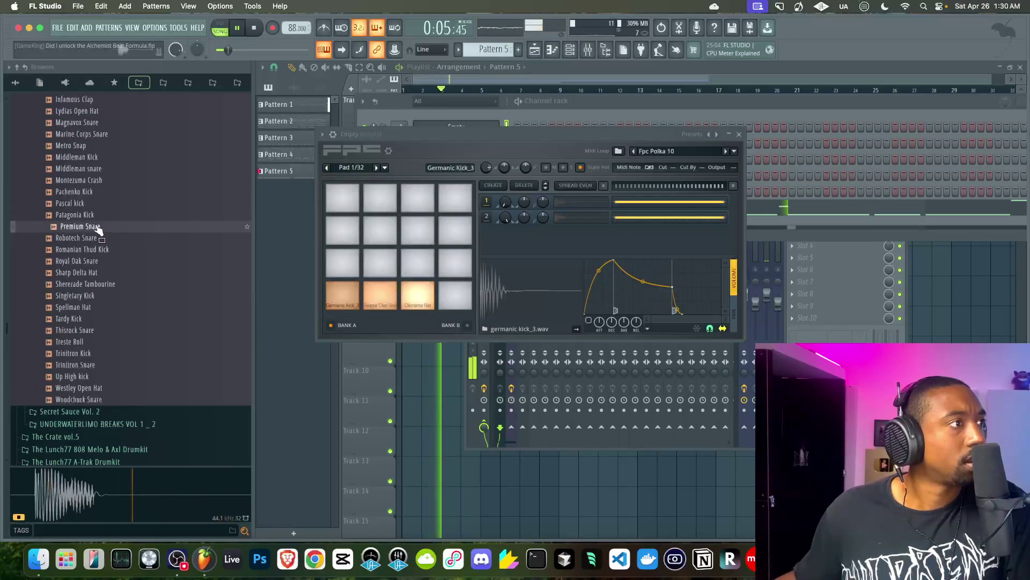
left_click(98, 171)
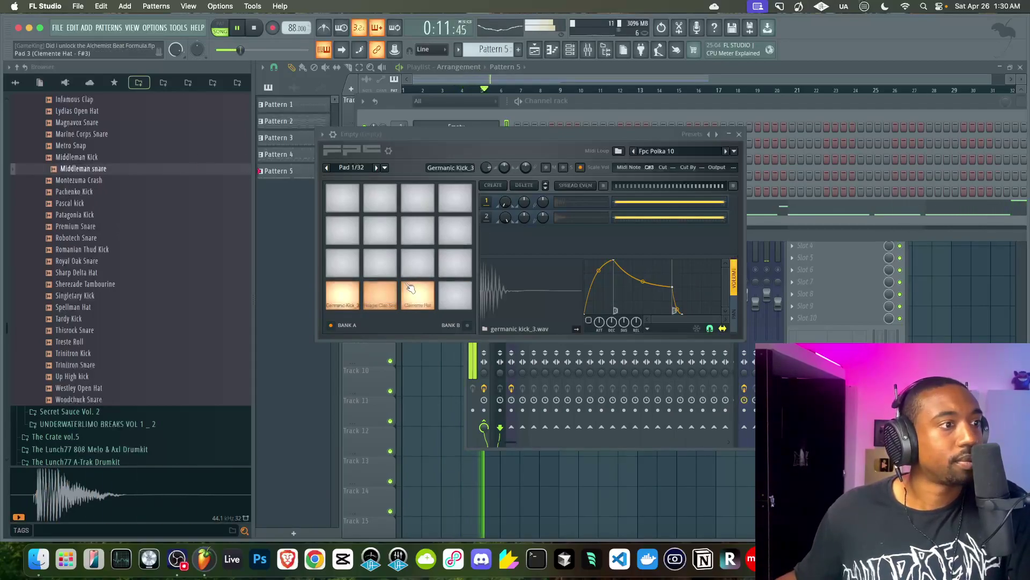
- Select the Clemente Hat pad, audition the Icewater Hat over the beat, then close FPC and stop playback
left_click(424, 292)
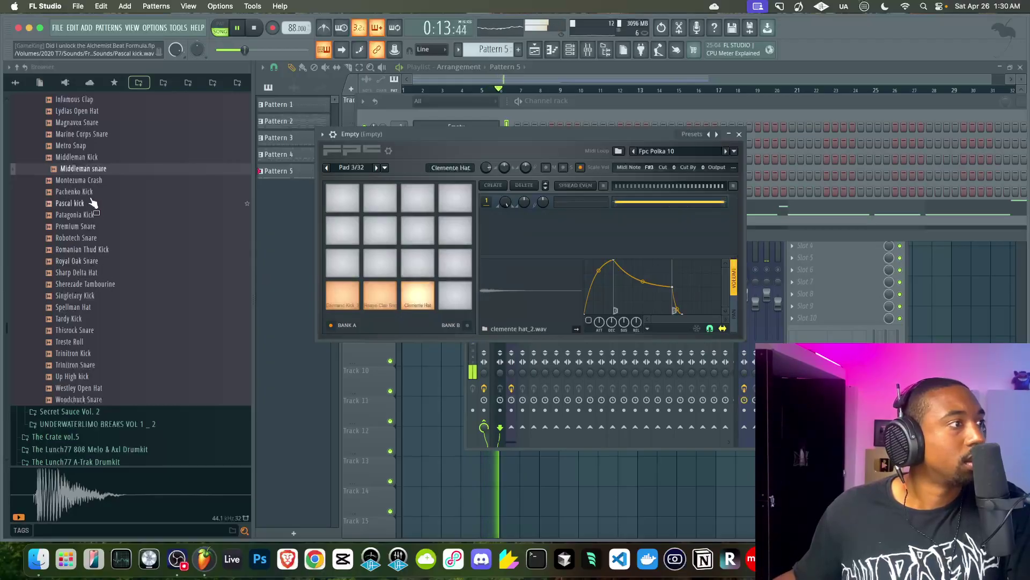
scroll(92, 203, "up", 3)
scroll(102, 218, "up", 3)
left_click(108, 226)
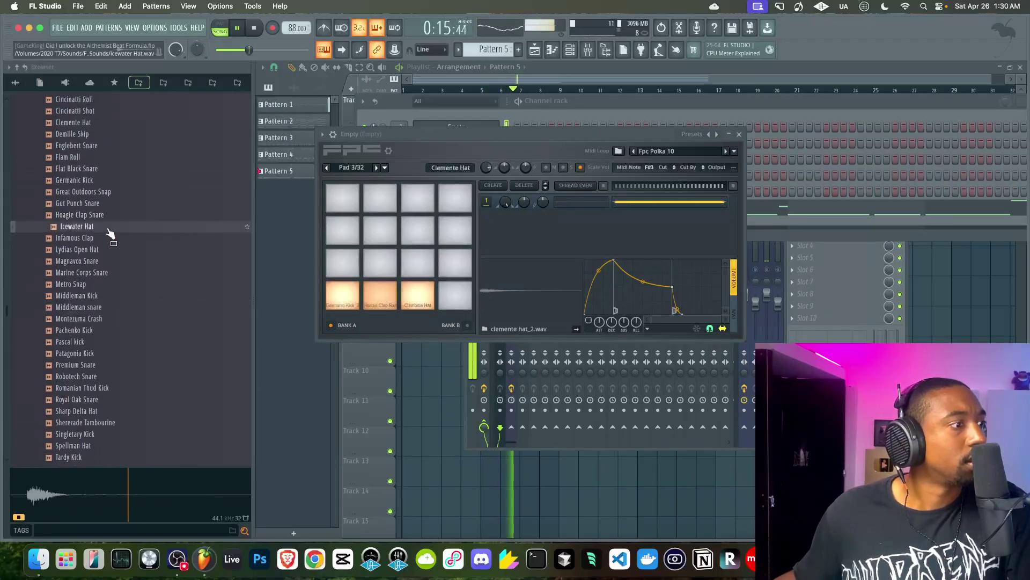
left_click(739, 134)
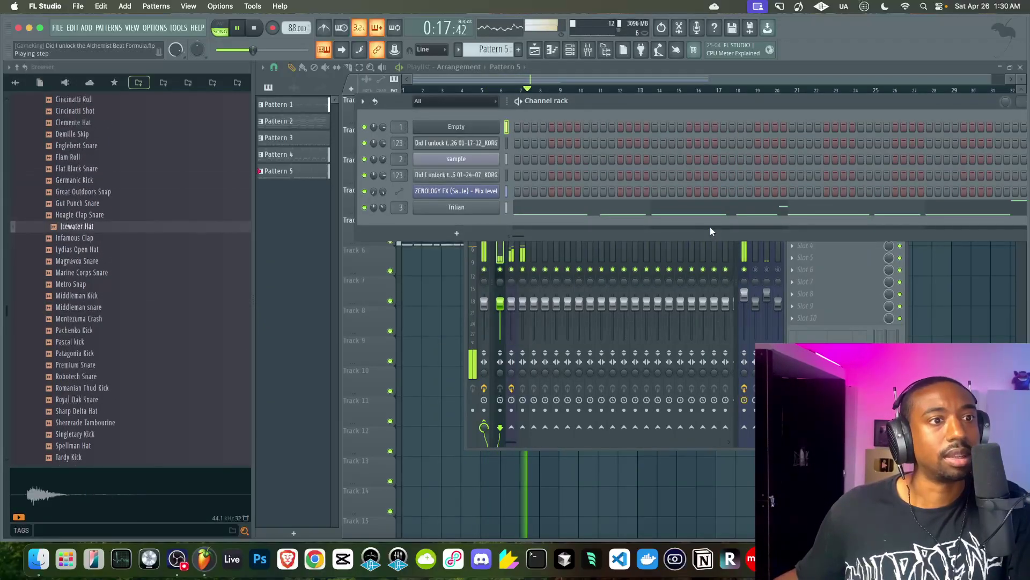
key("space")
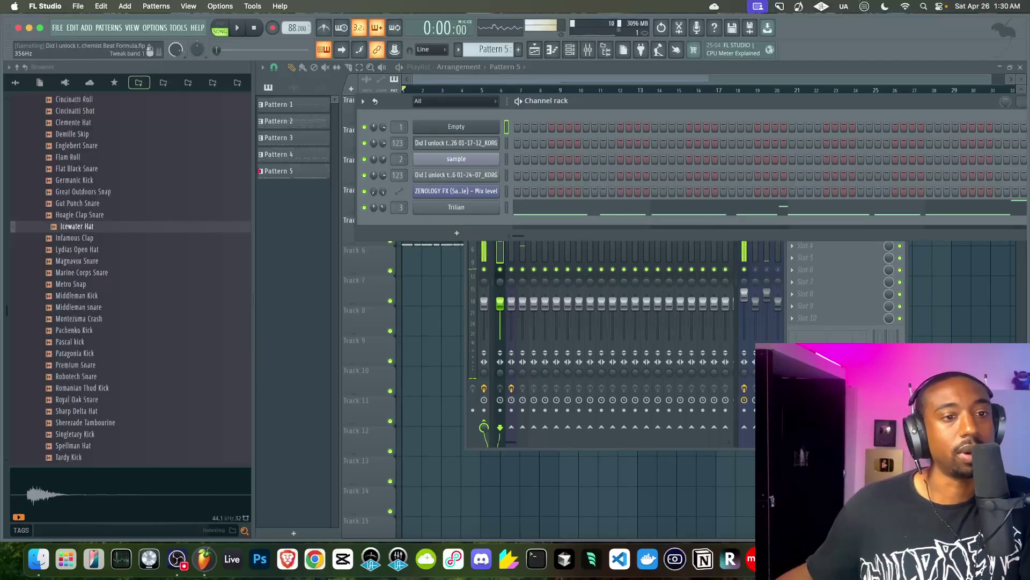
- Route the drum channel named Empty to mixer track 4 and reopen its FPC window
left_click(828, 357)
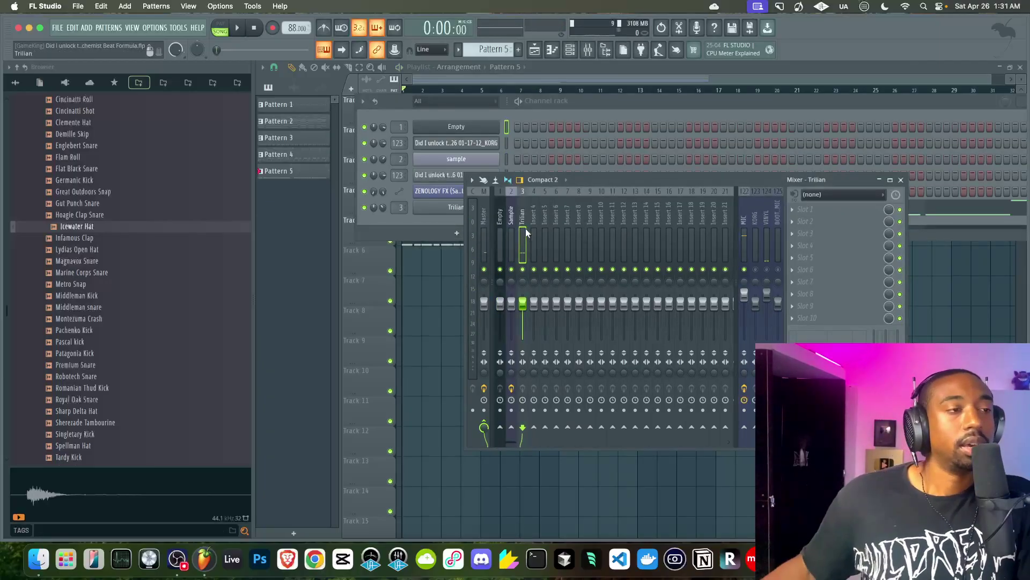
left_click(461, 126)
left_click(332, 134)
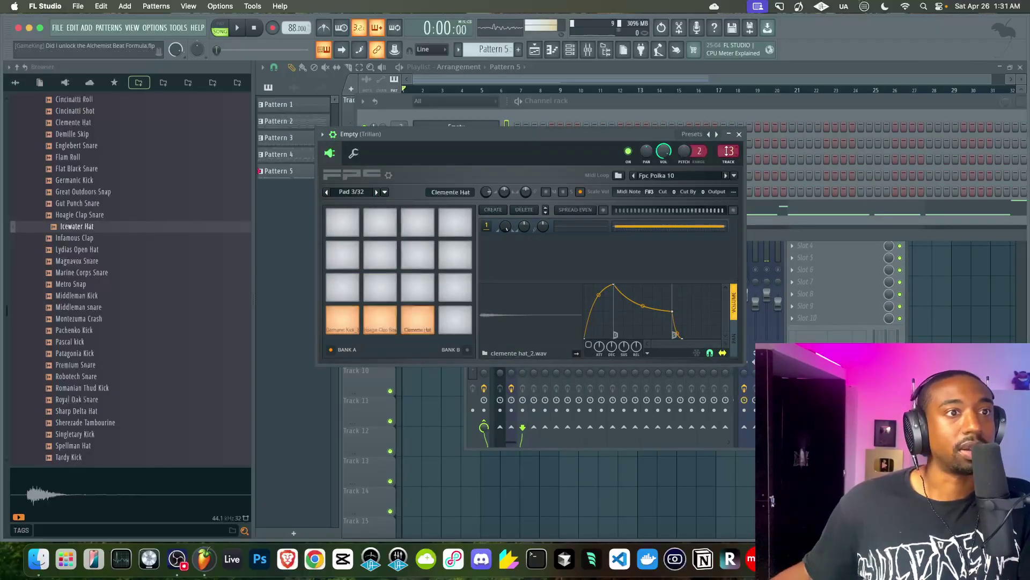
left_click(739, 135)
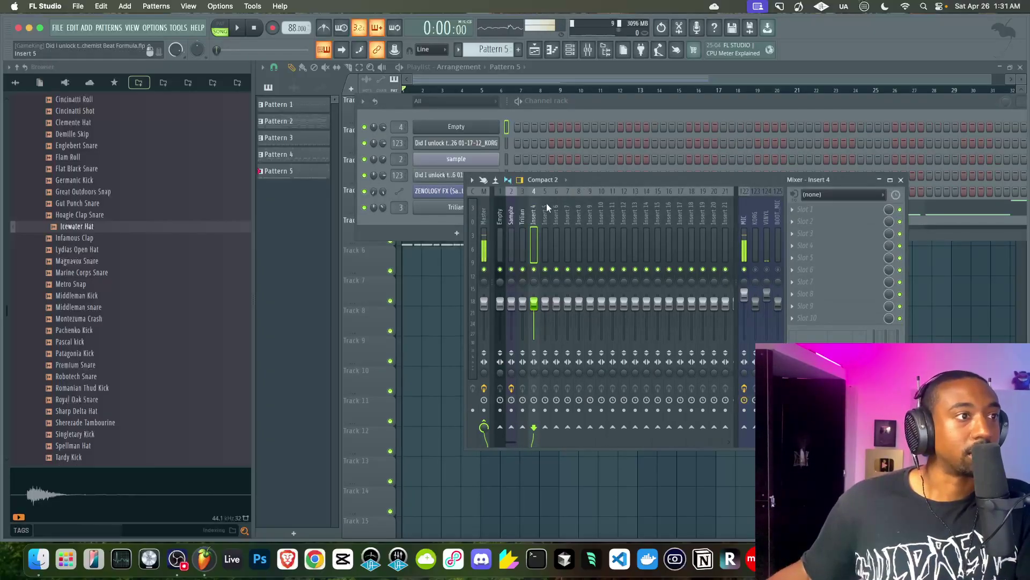
left_click(471, 129)
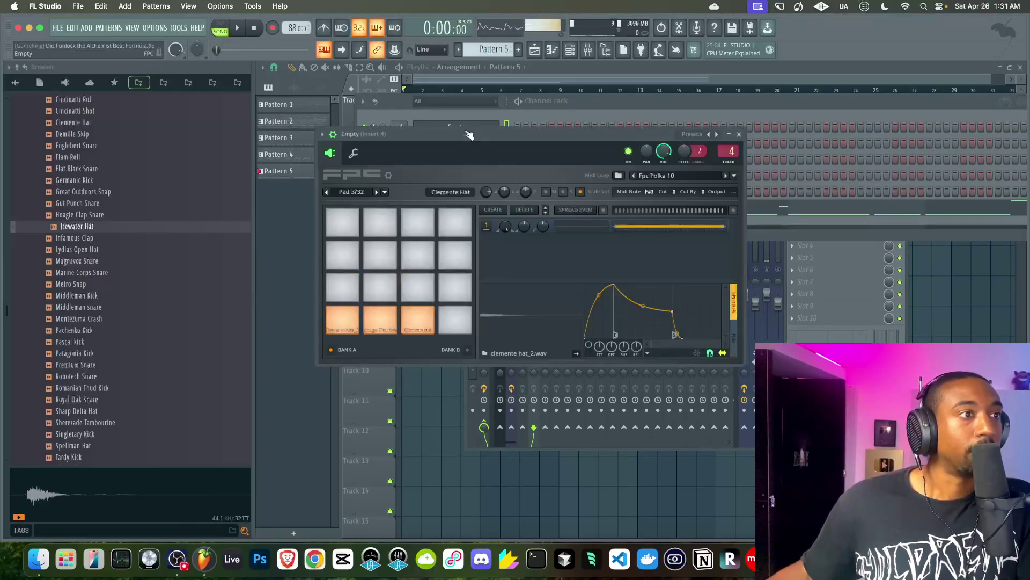
- Send the Germanic Kick pad in FPC to its own mixer track, insert 5, and name that track Kick
left_click(354, 317)
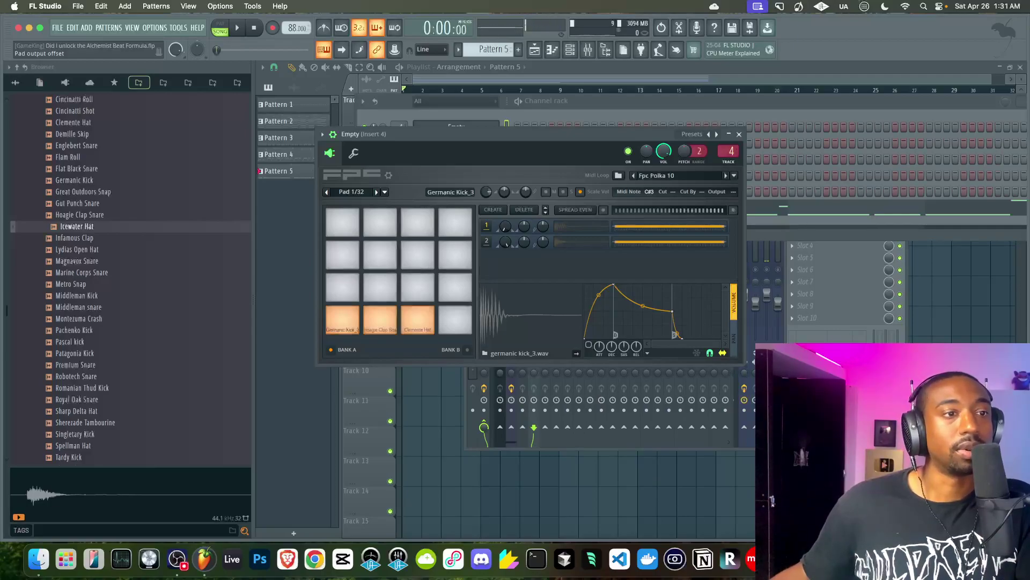
left_click(739, 133)
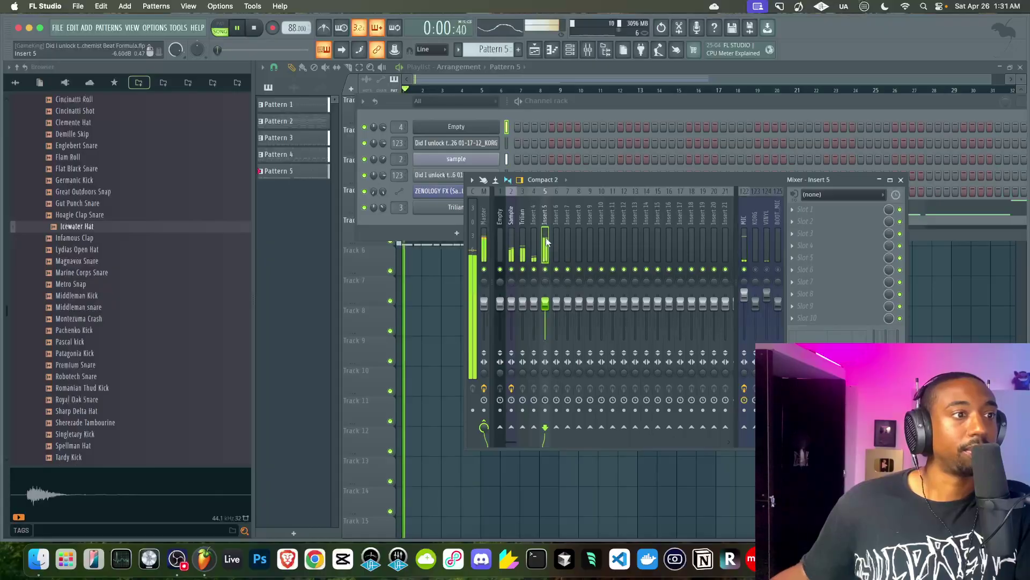
right_click(541, 252)
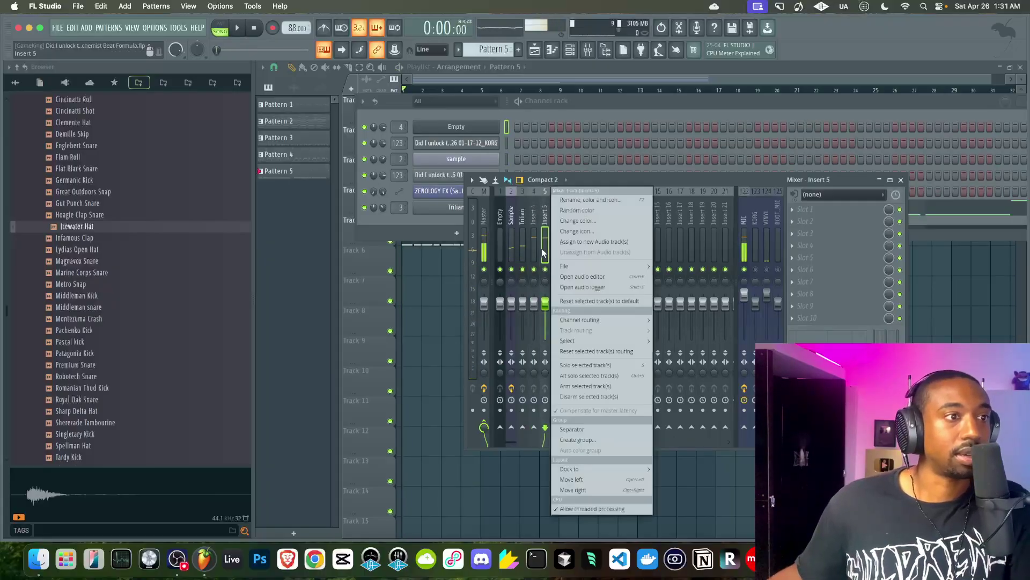
key("F2")
type("Kick")
key("Return")
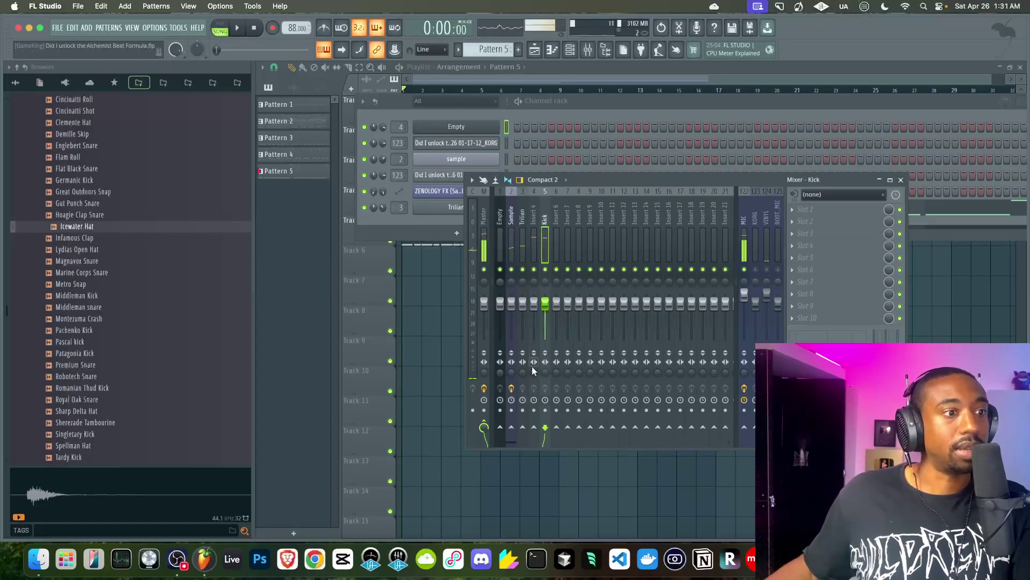
- Sidechain the Kick mixer track to the Trilian track and load Fruity Limiter in Trilian's first effect slot
right_click(522, 429)
left_click(549, 461)
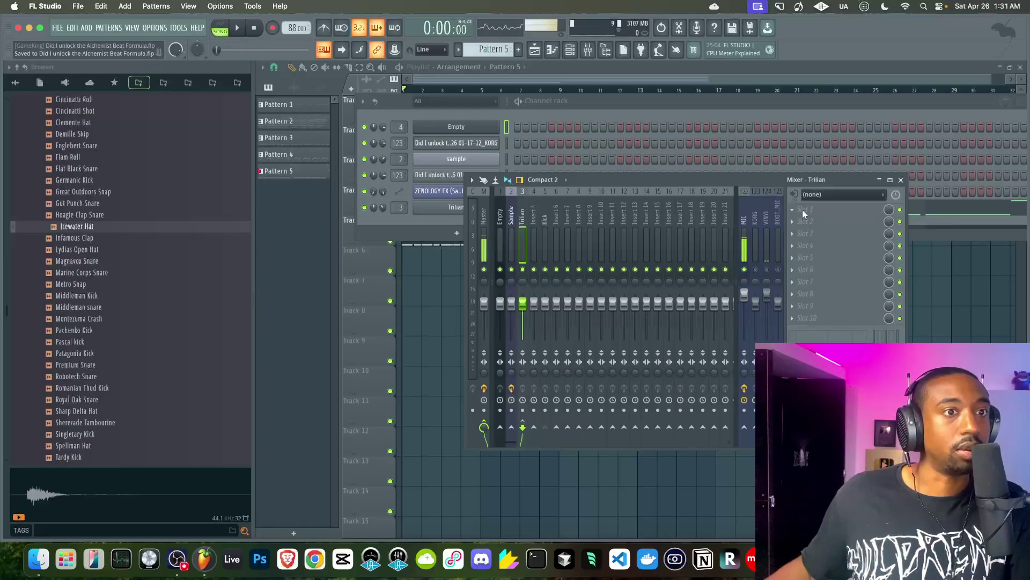
left_click(805, 211)
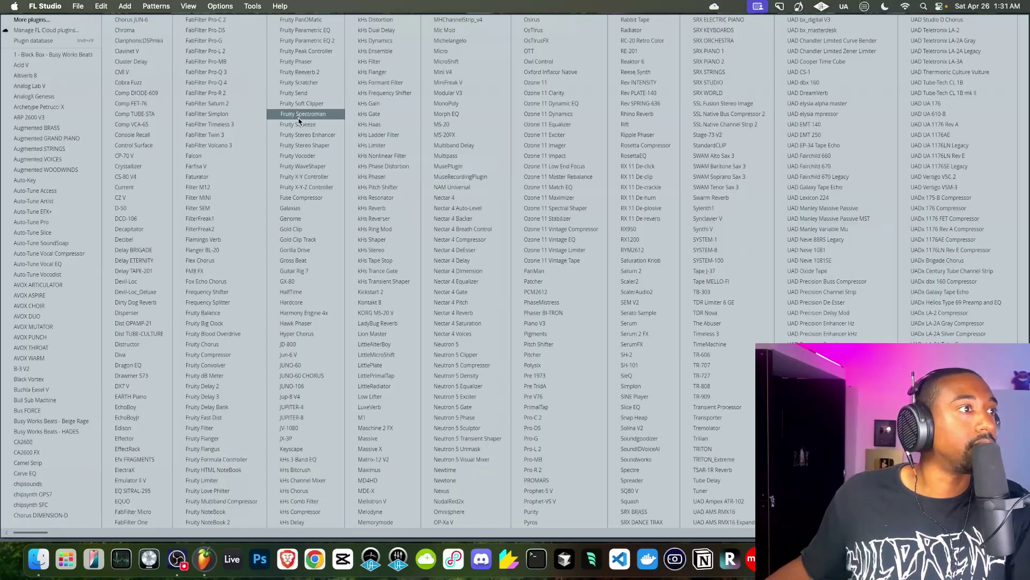
left_click(224, 480)
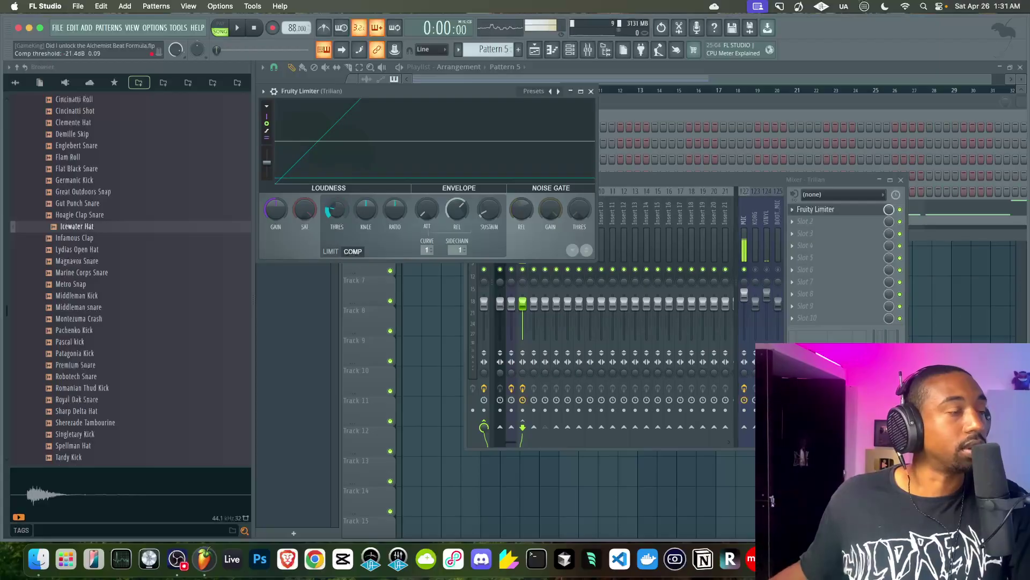
- Adjust the Trilian limiter's compressor during playback, raising the ratio and setting the release to about 49 ms, and close it
key("space")
left_click_drag(427, 209, 395, 183)
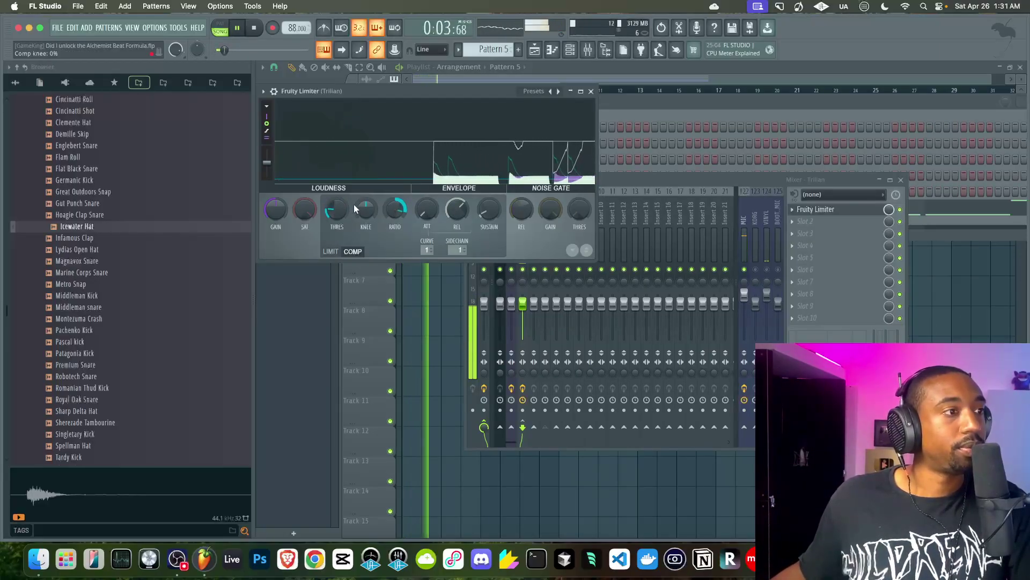
key("space")
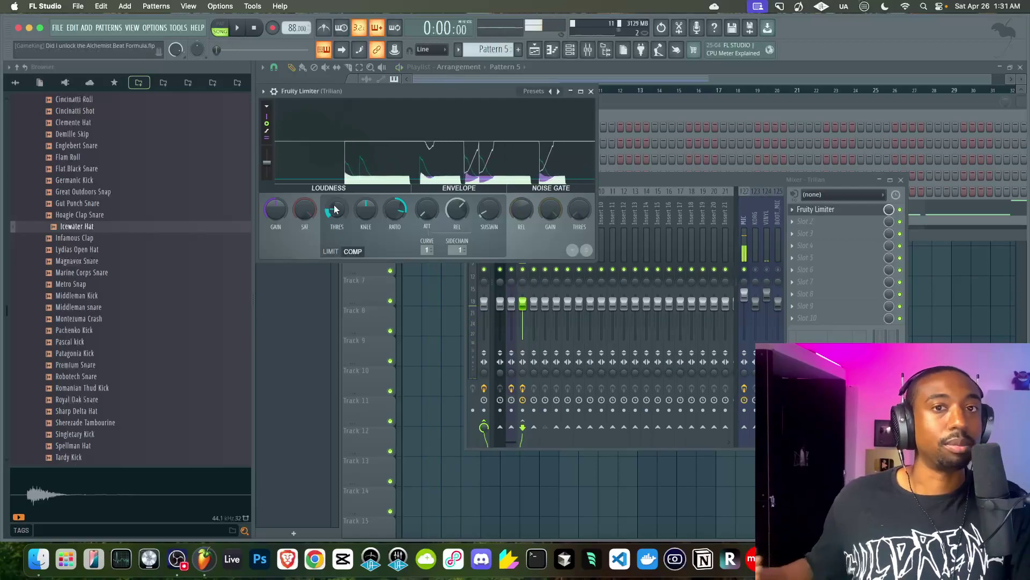
key("space")
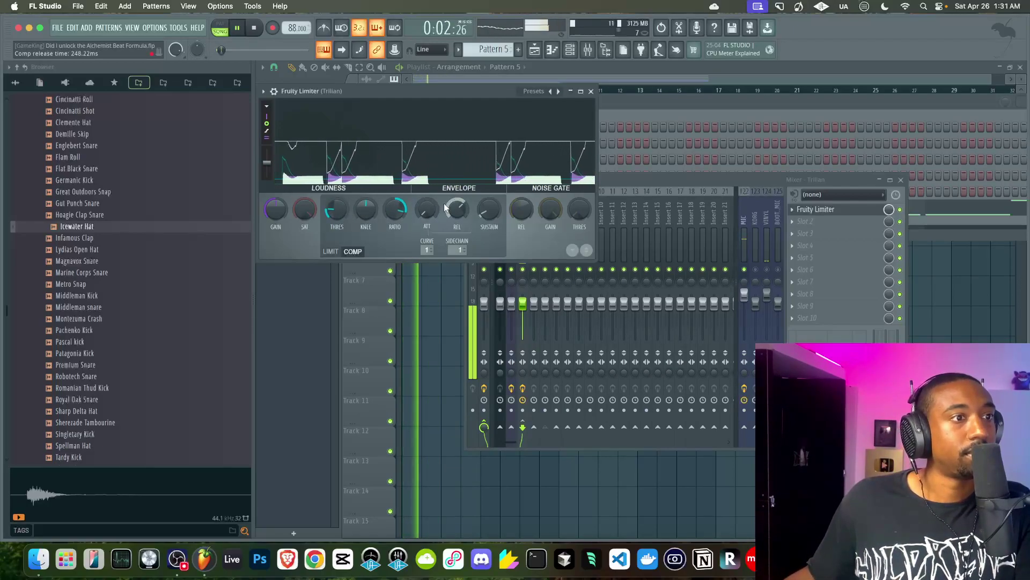
key("space")
left_click_drag(465, 203, 465, 206)
key("space")
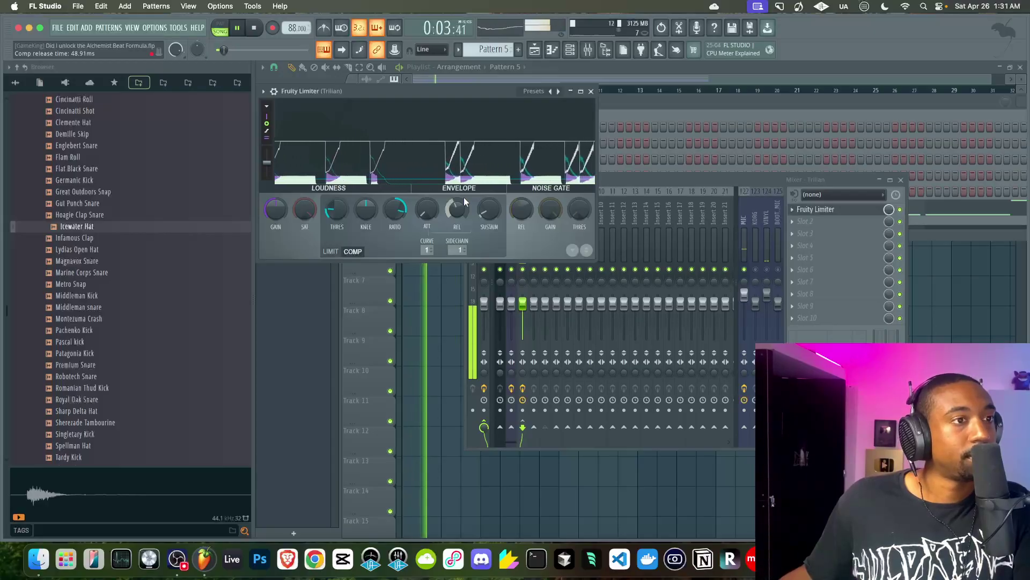
left_click(589, 93)
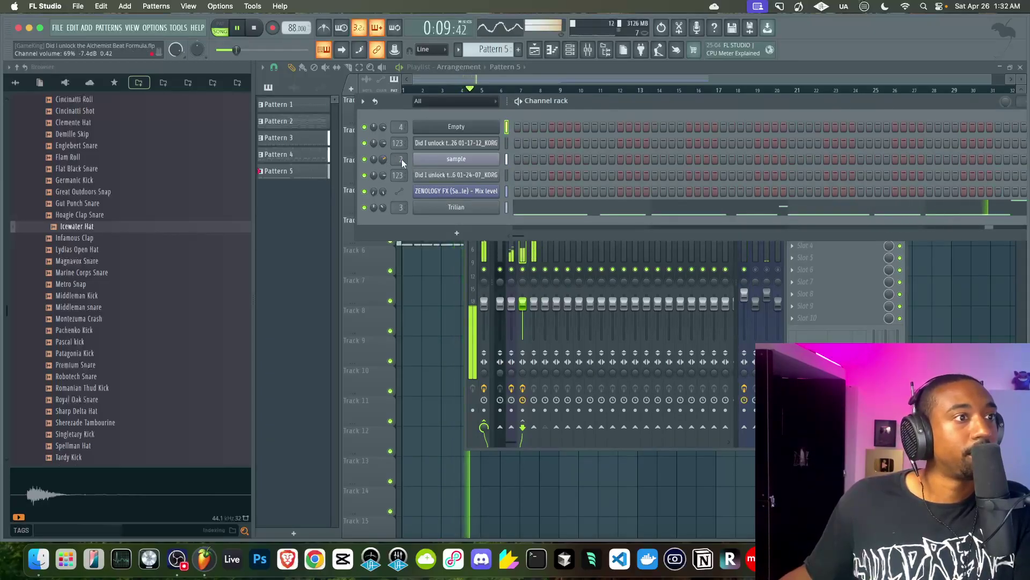
- Replace the Multi Mode Filter in the Sample track's ZENOLOGY FX with Auto Wah and set its depth to 48
left_click(511, 252)
left_click(845, 222)
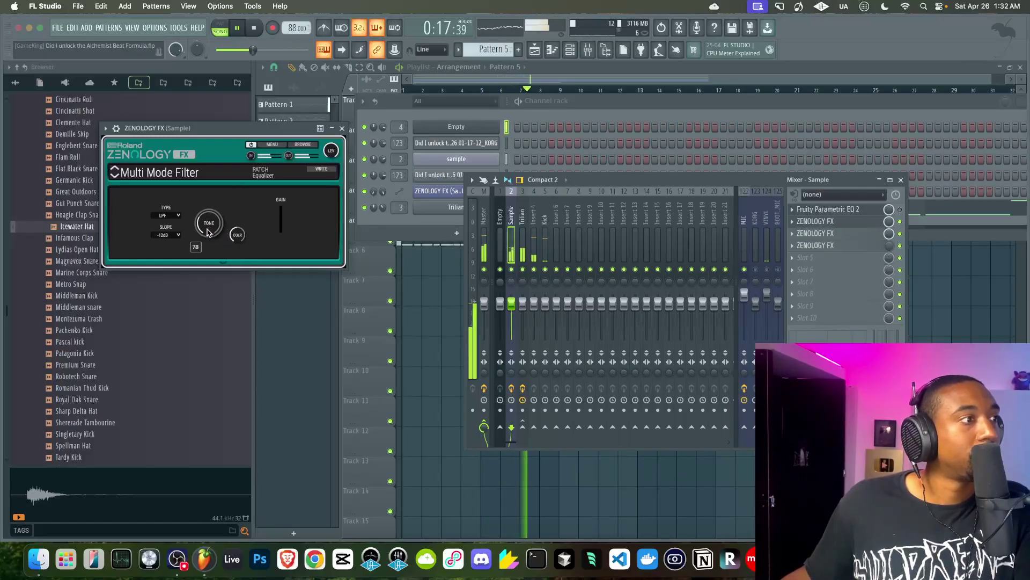
left_click(178, 216)
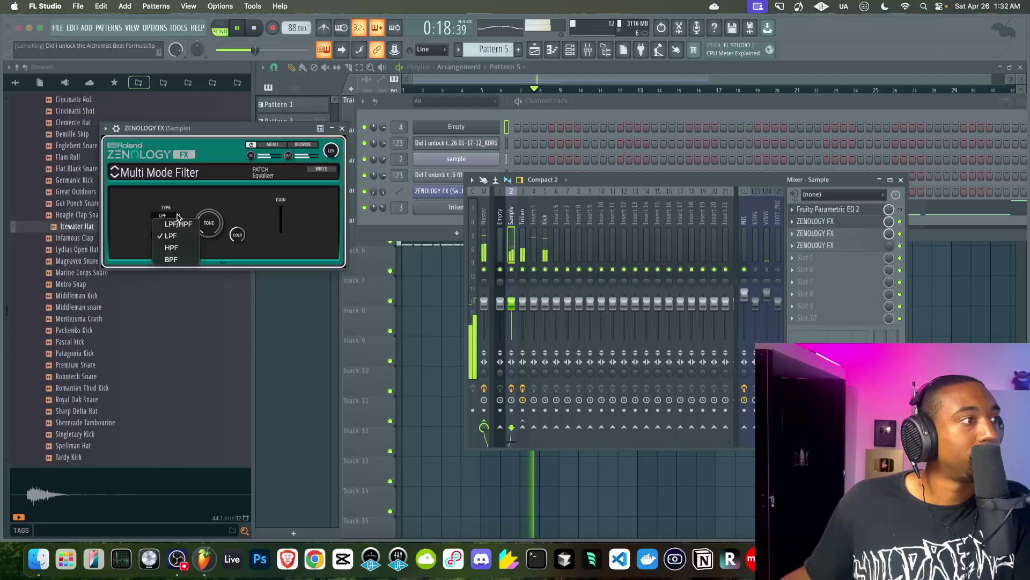
left_click(116, 174)
mouse_move(161, 186)
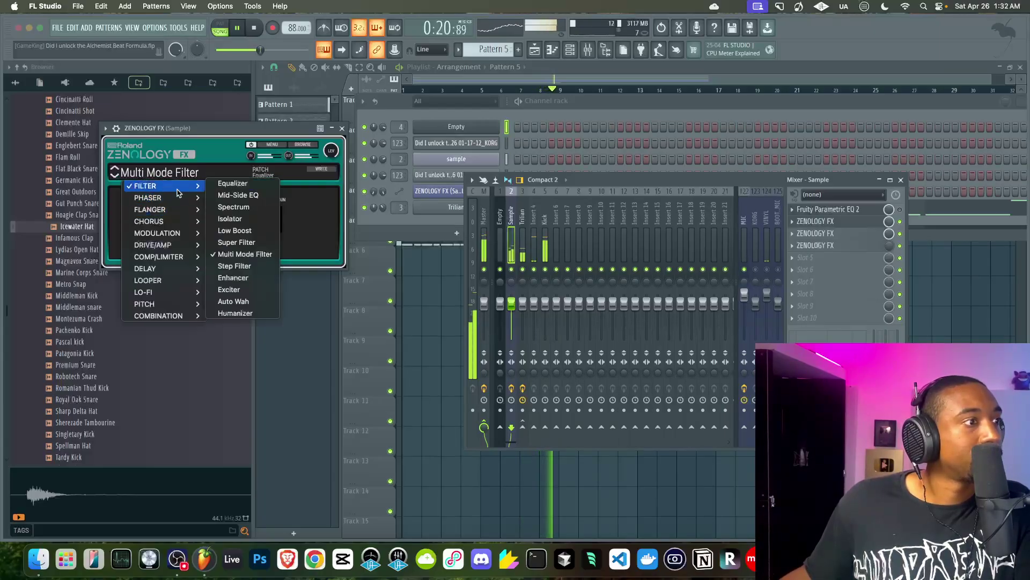
left_click(235, 301)
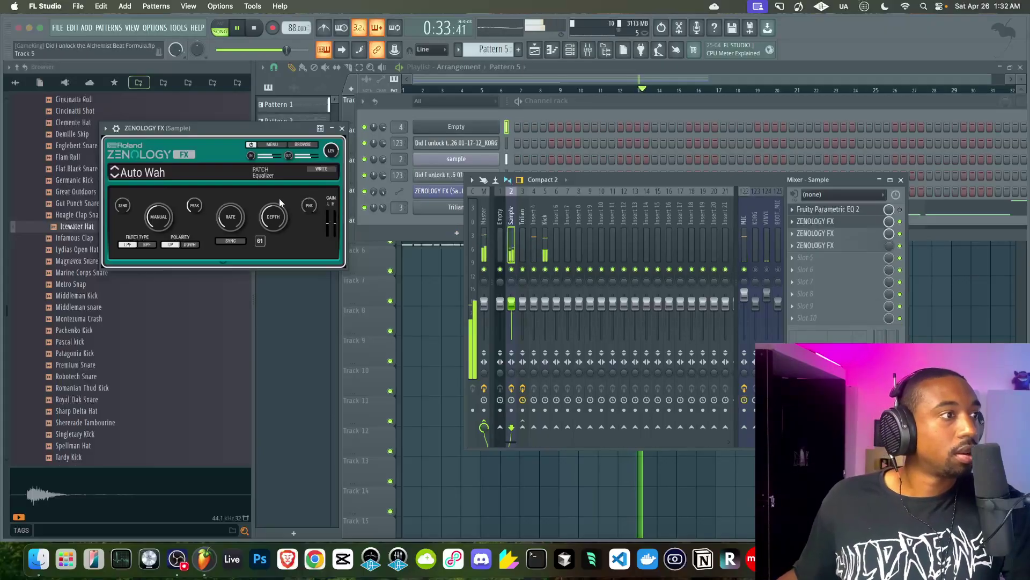
left_click_drag(279, 184, 275, 218)
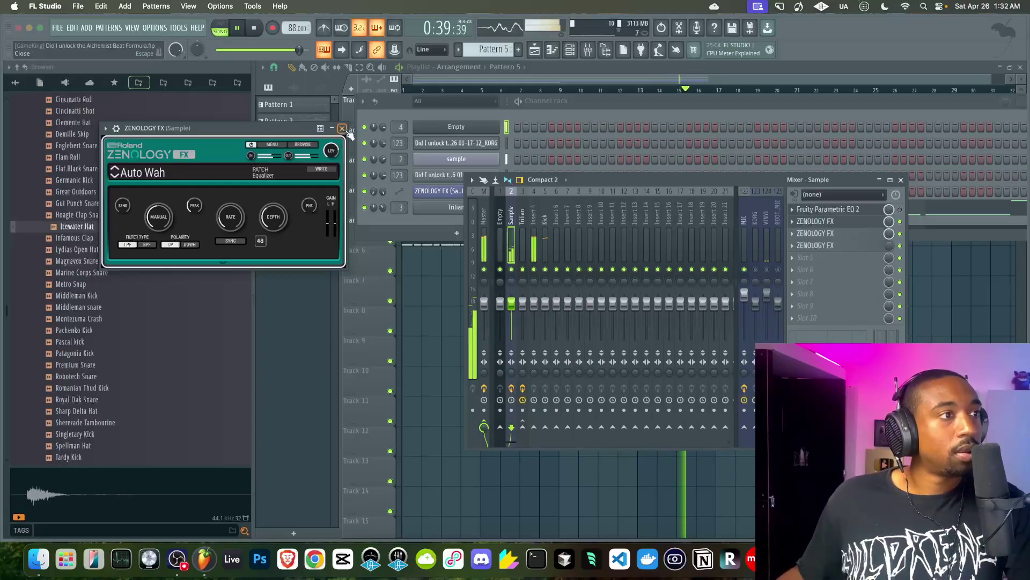
left_click(342, 129)
- Check the time shift setting of the sample channel and close the channel and mixer windows
left_click(460, 158)
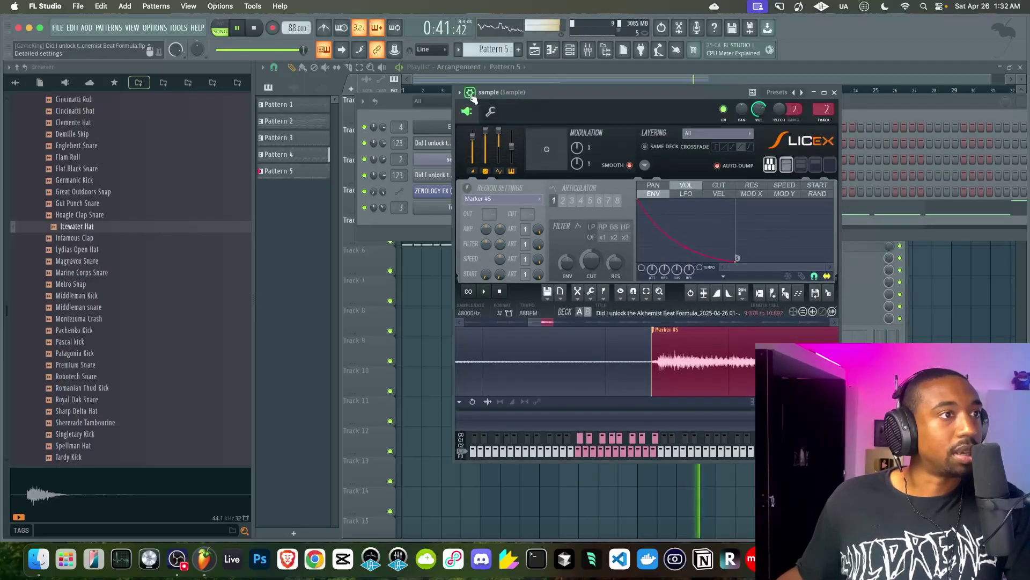
left_click(492, 113)
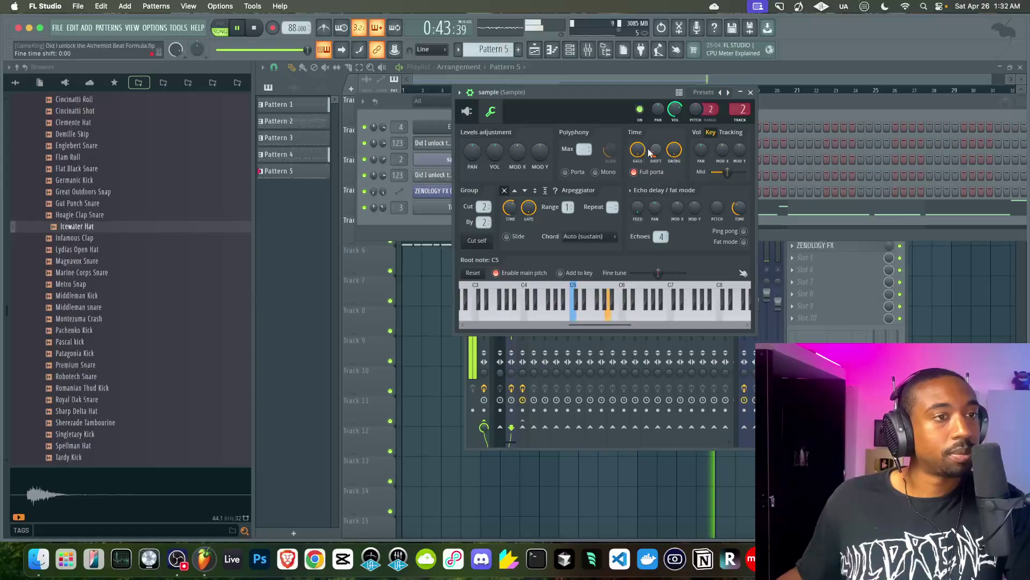
left_click(751, 92)
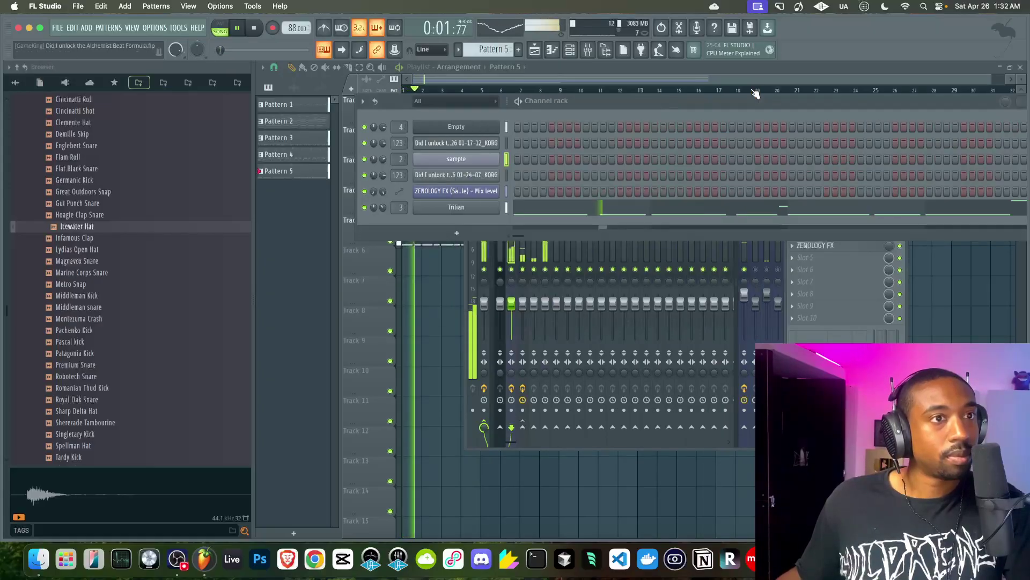
left_click(805, 329)
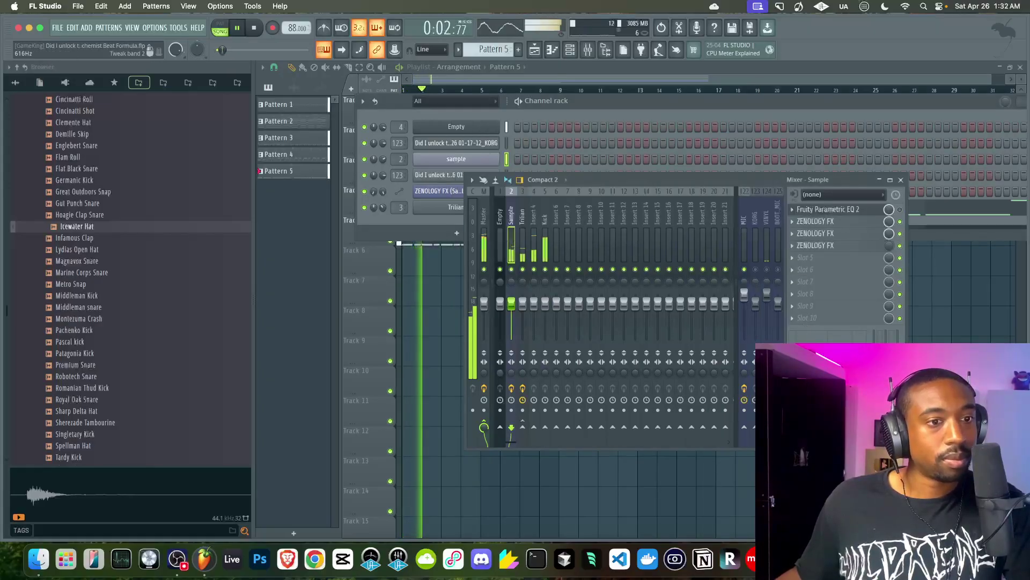
left_click(761, 246)
left_click(901, 180)
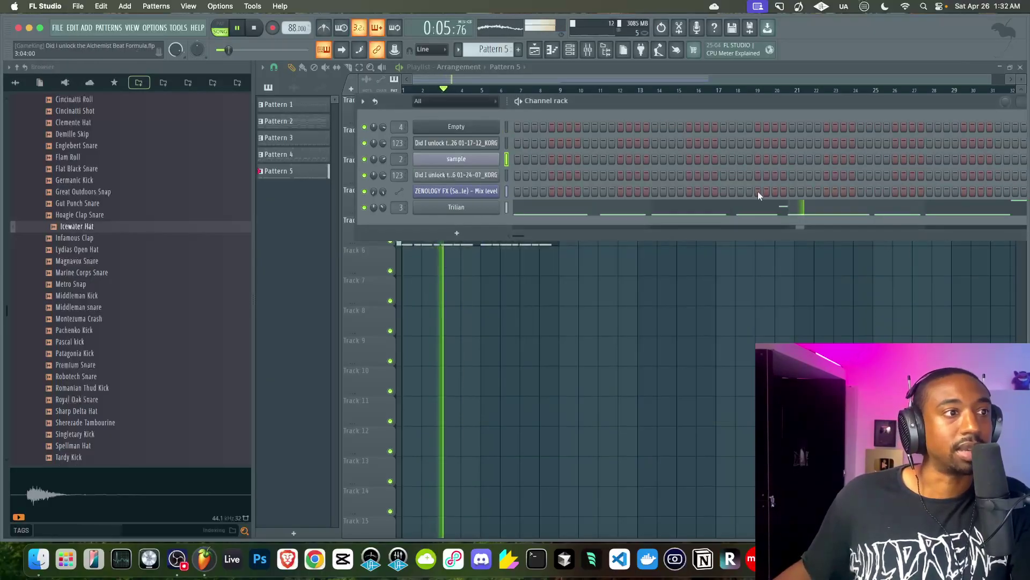
- Duplicate the Pattern 5 clip on Track 5 so a second copy starts at bar 9
right_click(495, 304)
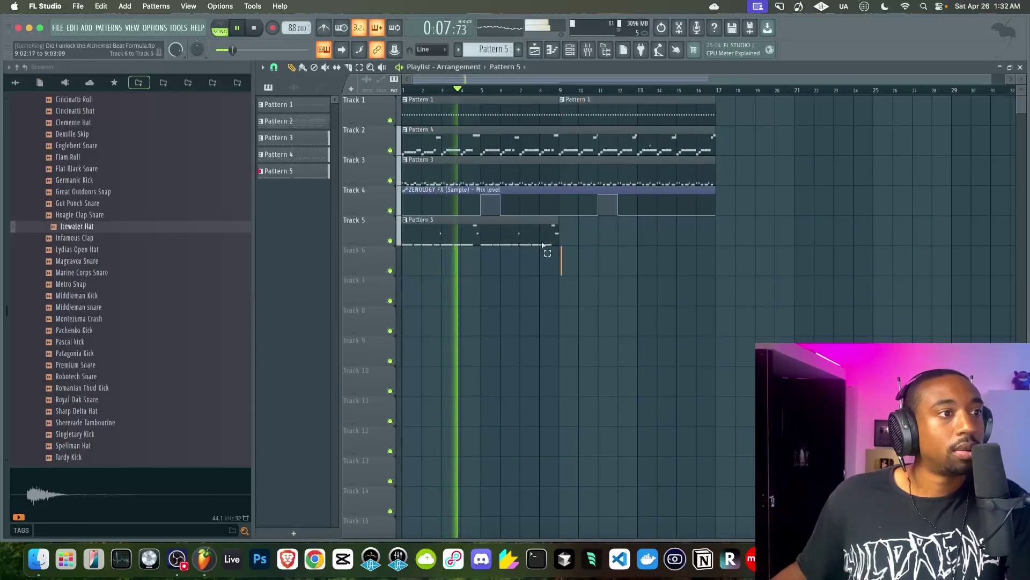
left_click(523, 237, "super")
key("super+b")
key("super+d")
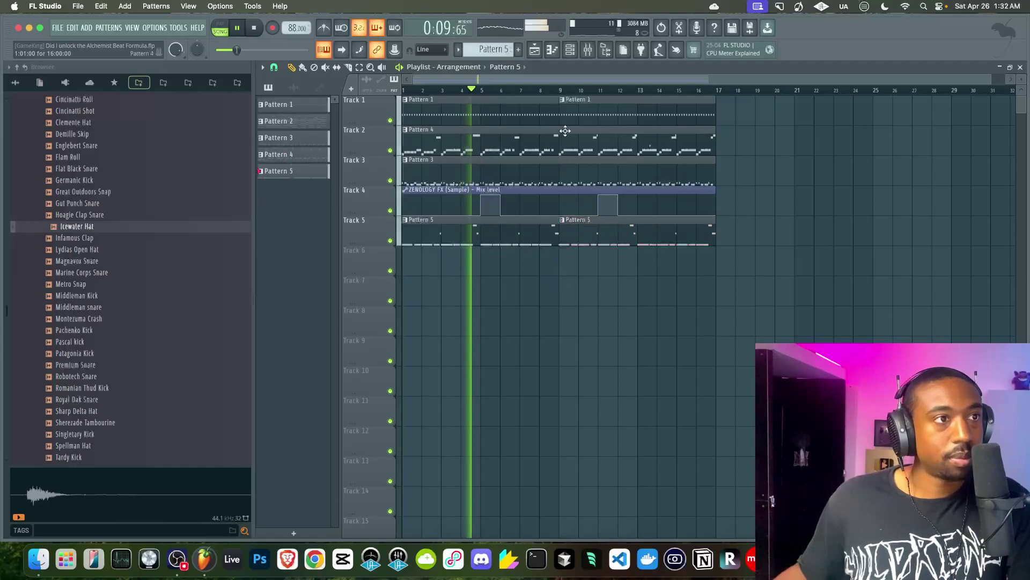
- Create a new empty pattern, Pattern 6, and check the master pitch control in the sample channel's Slicex window
left_click(571, 52)
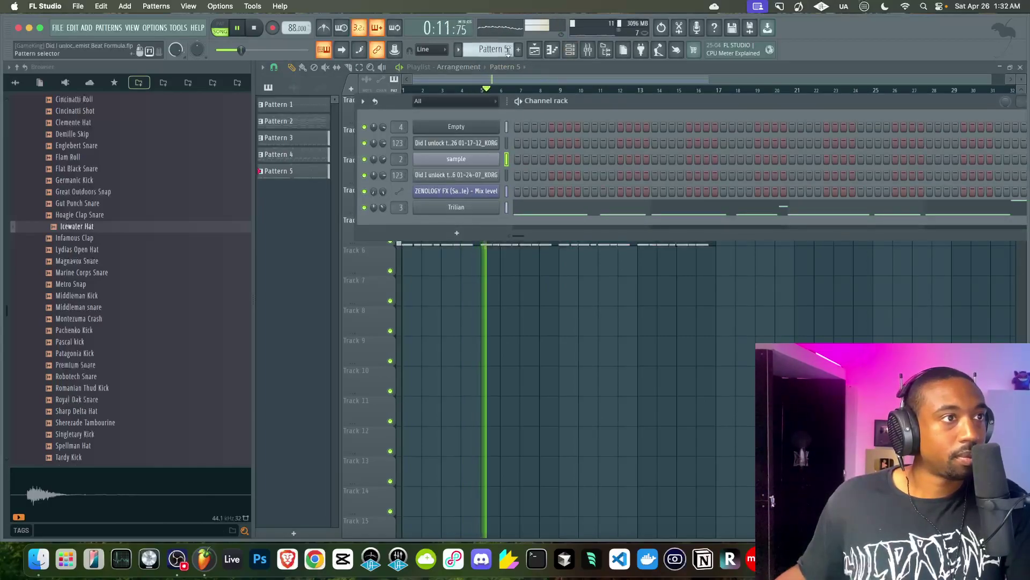
key("F4")
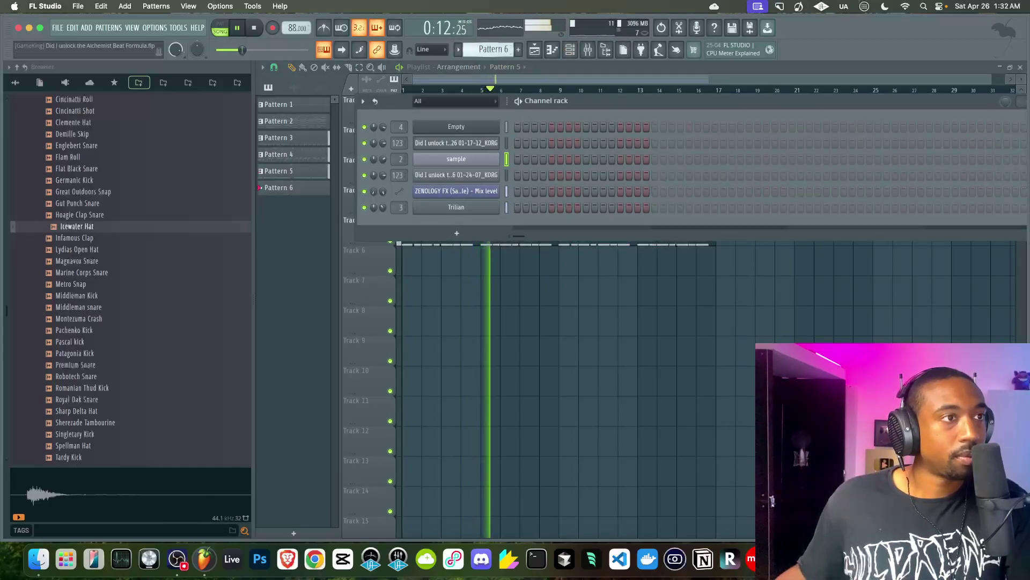
left_click(487, 158)
left_click(469, 113)
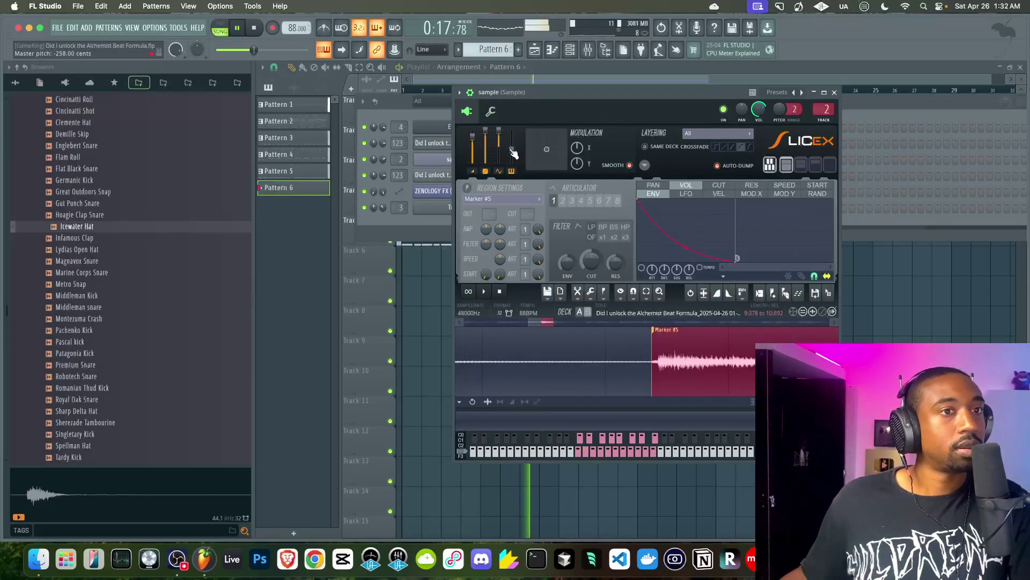
left_click(835, 92)
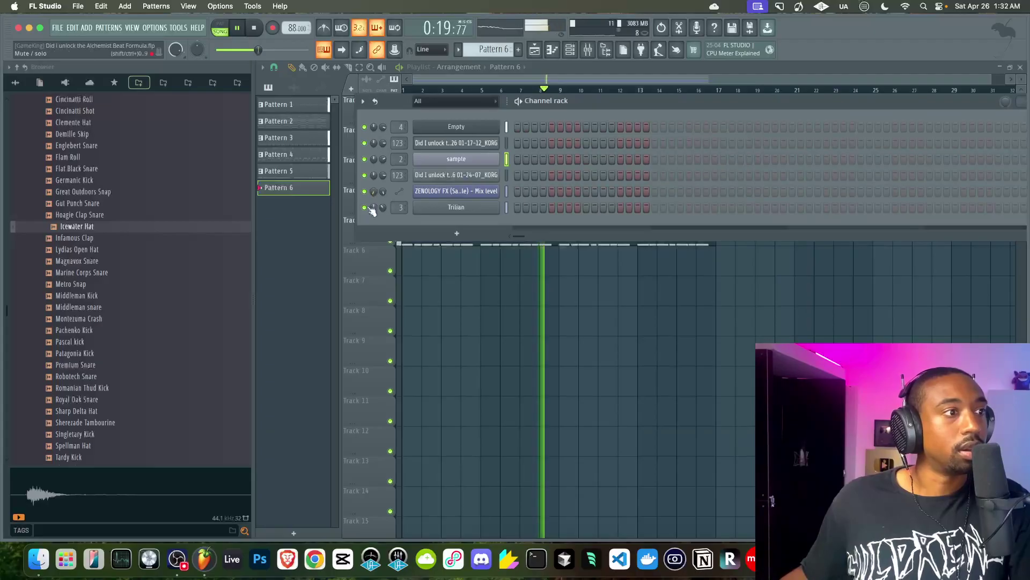
- Adjust the sample channel's volume with the Trilian channel muted and recheck the sample's Slicex settings
left_click_drag(384, 159, 383, 154)
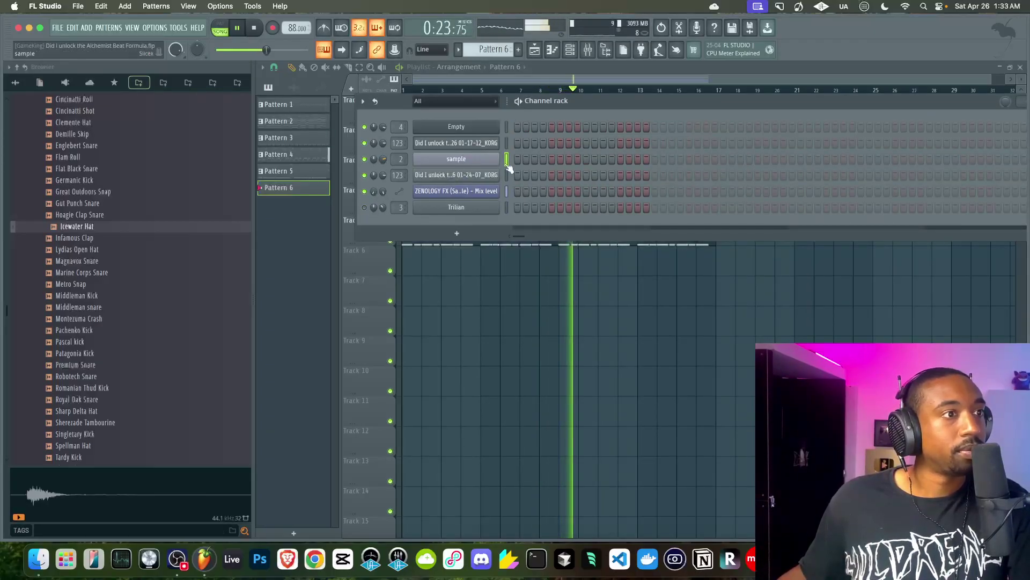
left_click(364, 209)
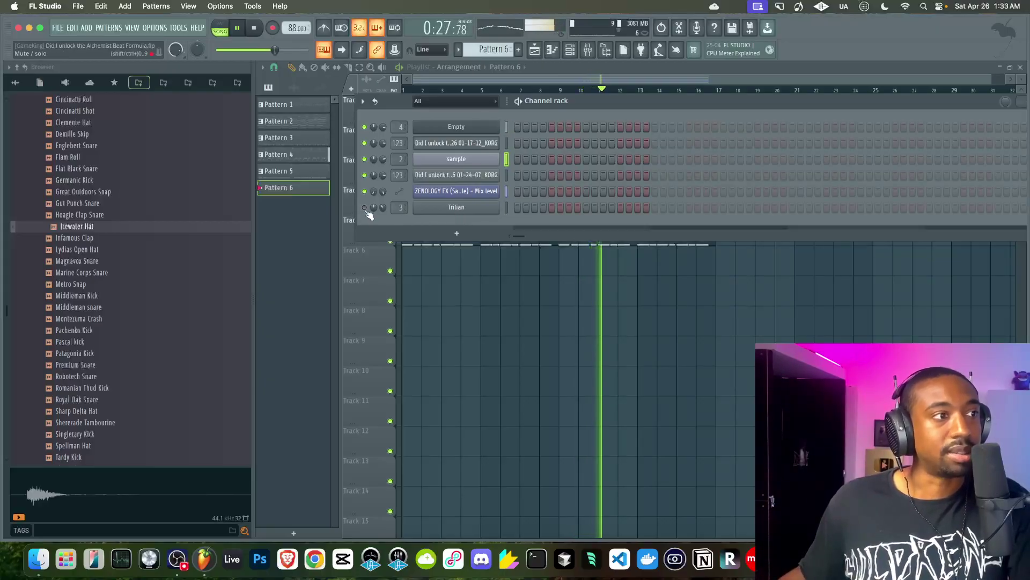
left_click(433, 162)
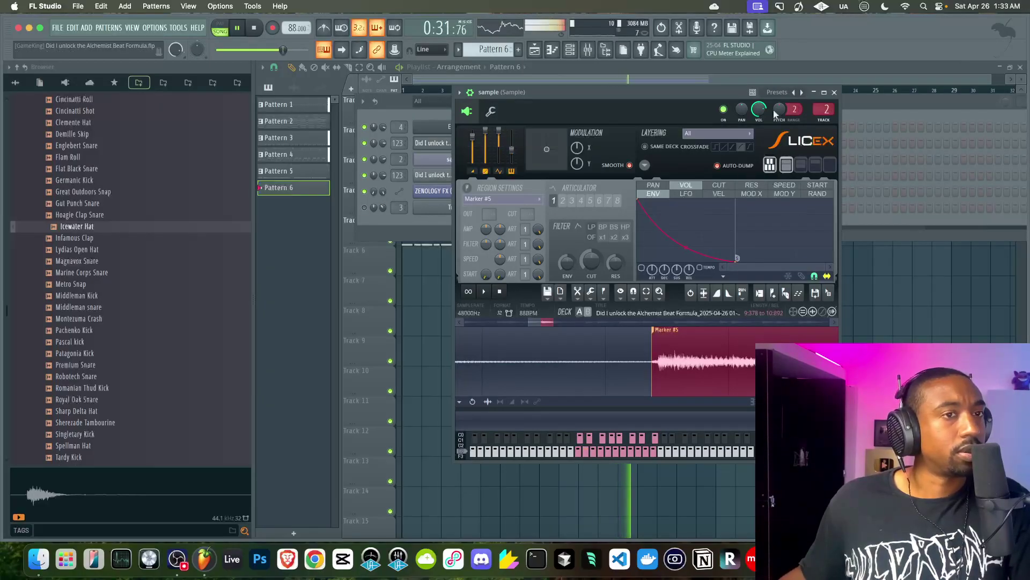
left_click(834, 92)
- Open the Trilian instrument, view its System page and close it
left_click(432, 209)
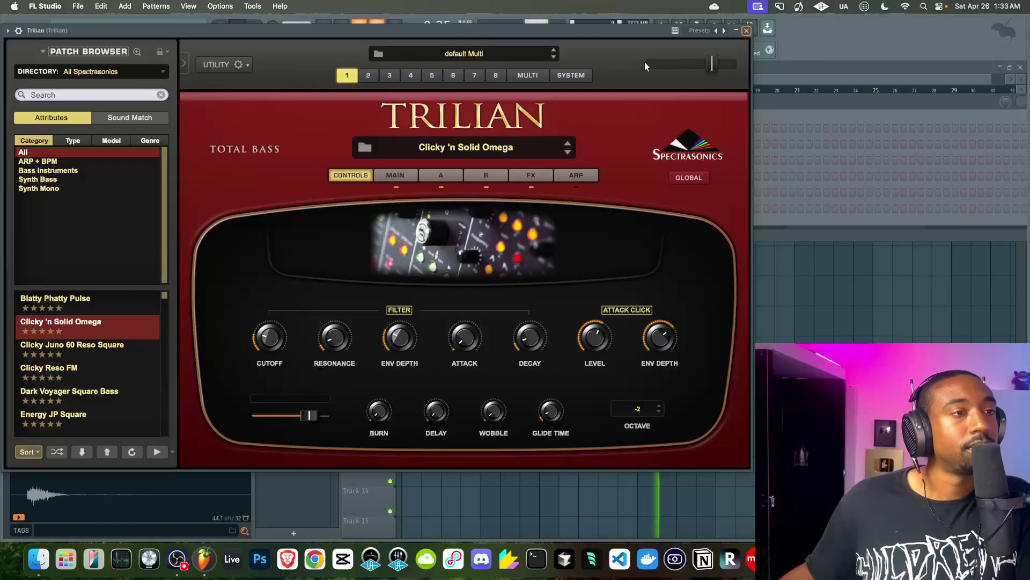
left_click(572, 76)
left_click(746, 30)
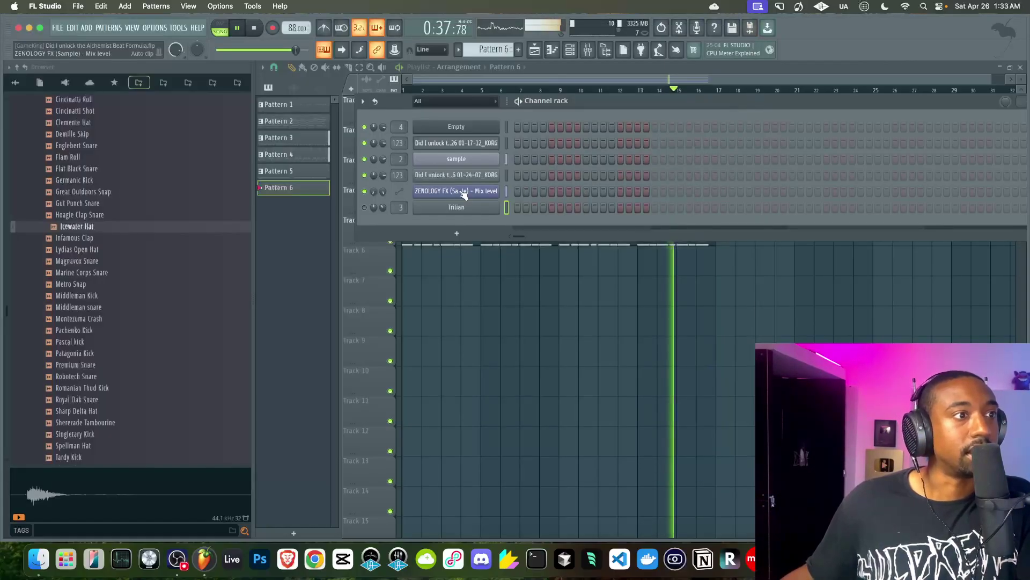
- Stop playback and open the Trilian bass notes of Pattern 5 in the piano roll
key("space")
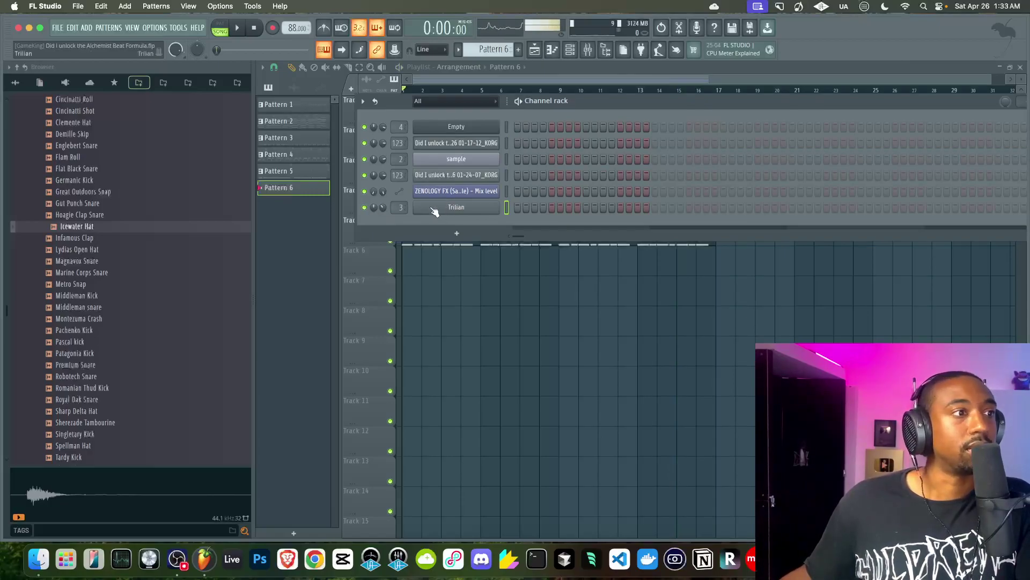
right_click(469, 320)
double_click(456, 240)
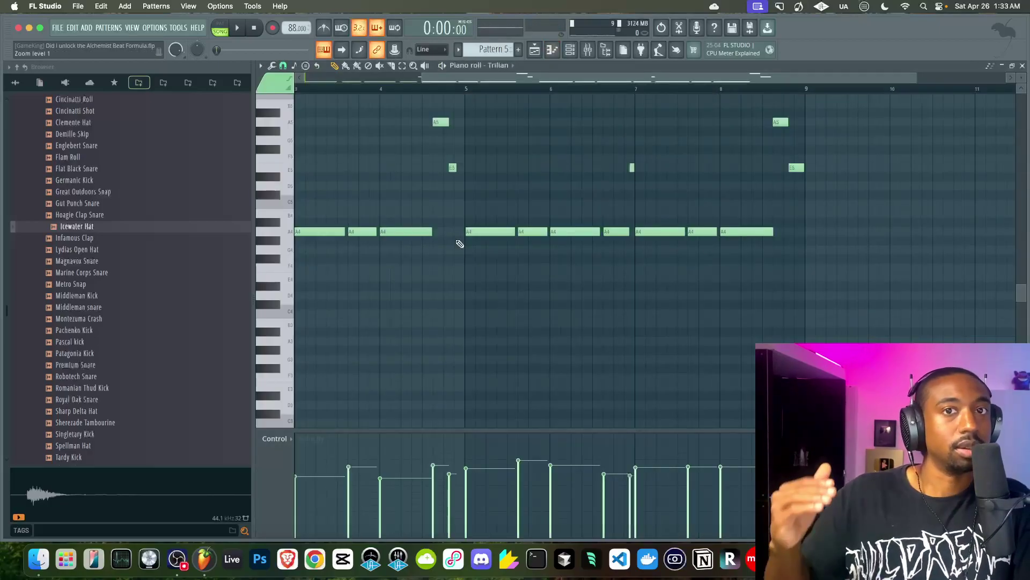
- Transpose all Trilian bass notes in Pattern 5 down two semitones and return to the playlist
key("shift+Down")
key("shift+Down")
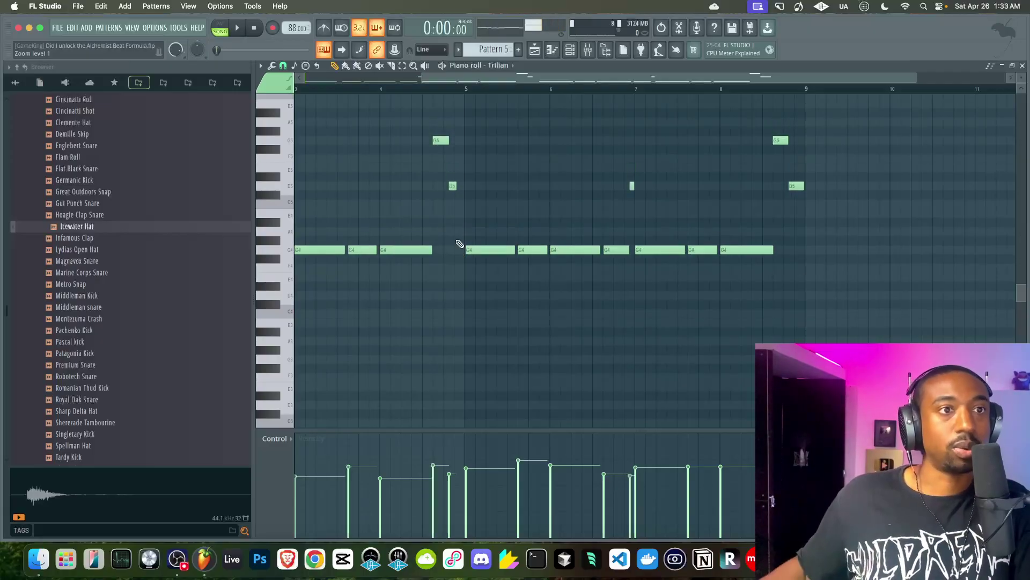
left_click(1022, 66)
key("space")
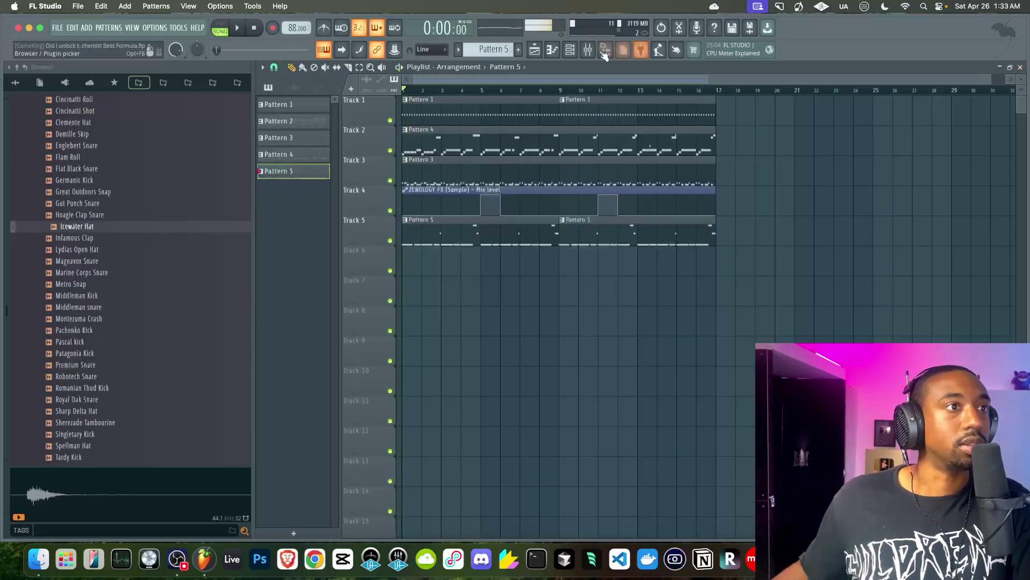
- Check the Trilian instrument's System page, raise its Pattern 5 notes two octaves in the piano roll, and start playback
left_click(575, 51)
left_click(459, 209)
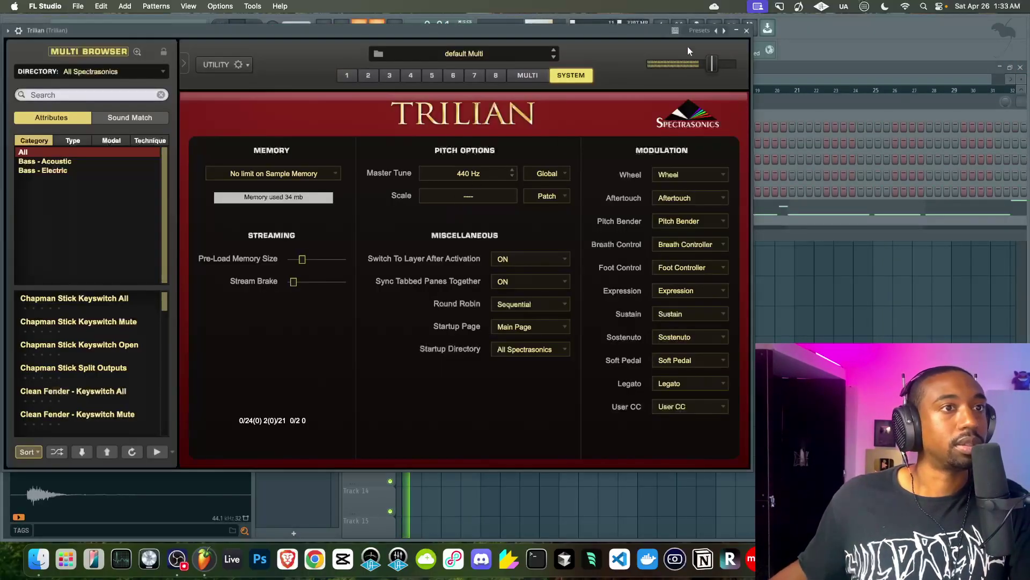
left_click(746, 31)
left_click(652, 216)
scroll(652, 216, "down", 1)
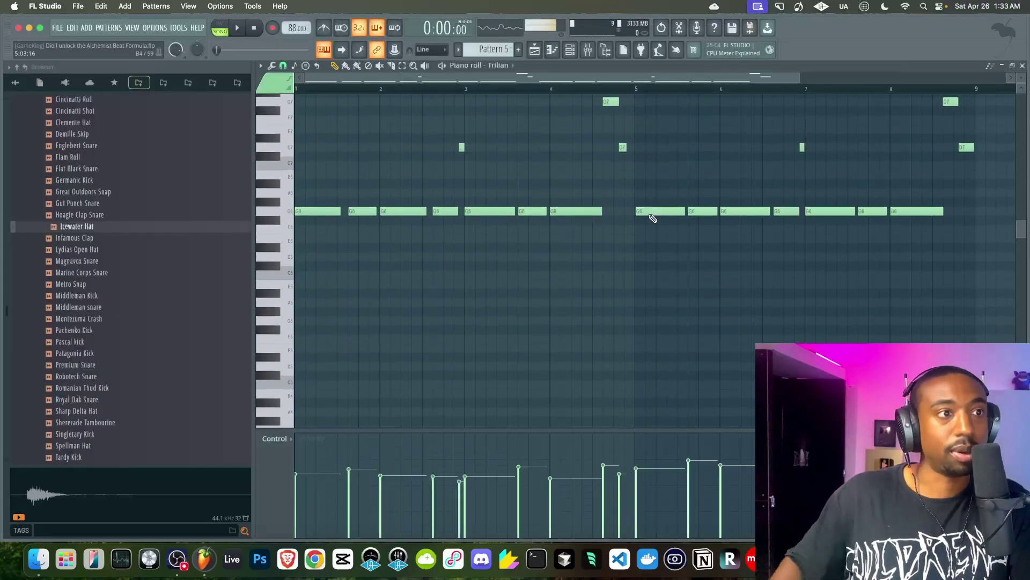
key("space")
- Try Trilian's master tune at 432 Hz, set it to 435 Hz during playback and close the instrument
key("F6")
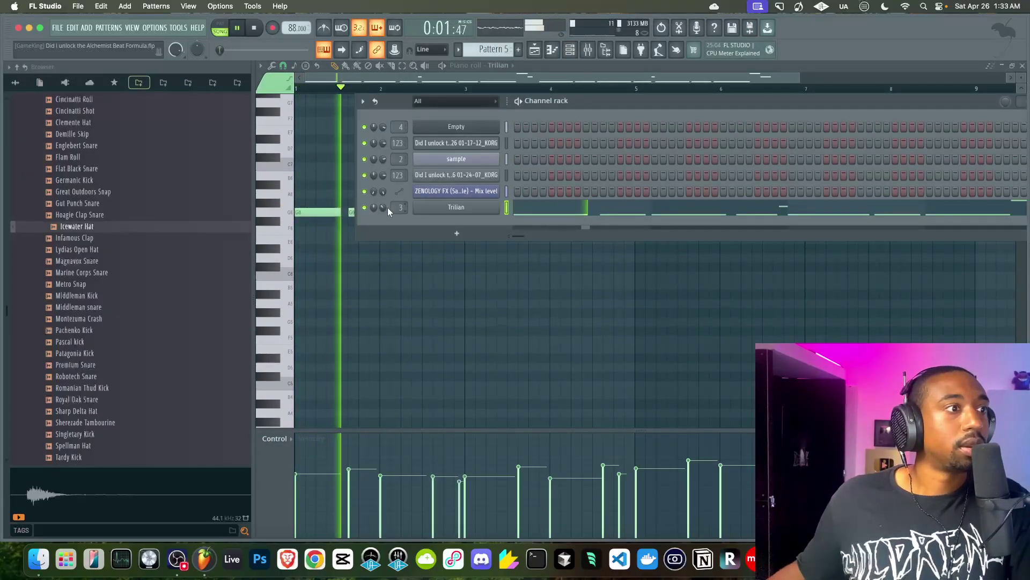
left_click(444, 209)
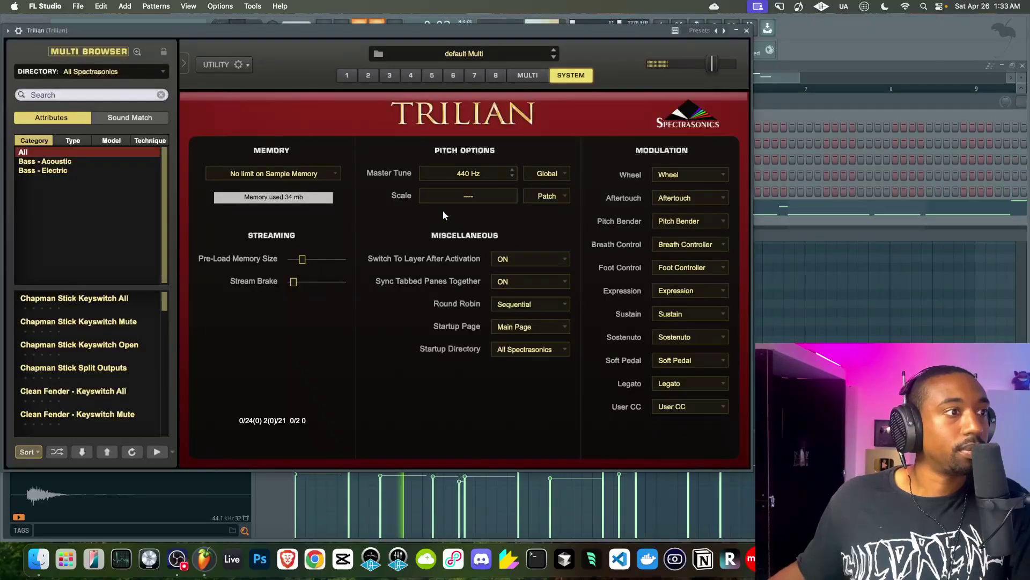
left_click(480, 172)
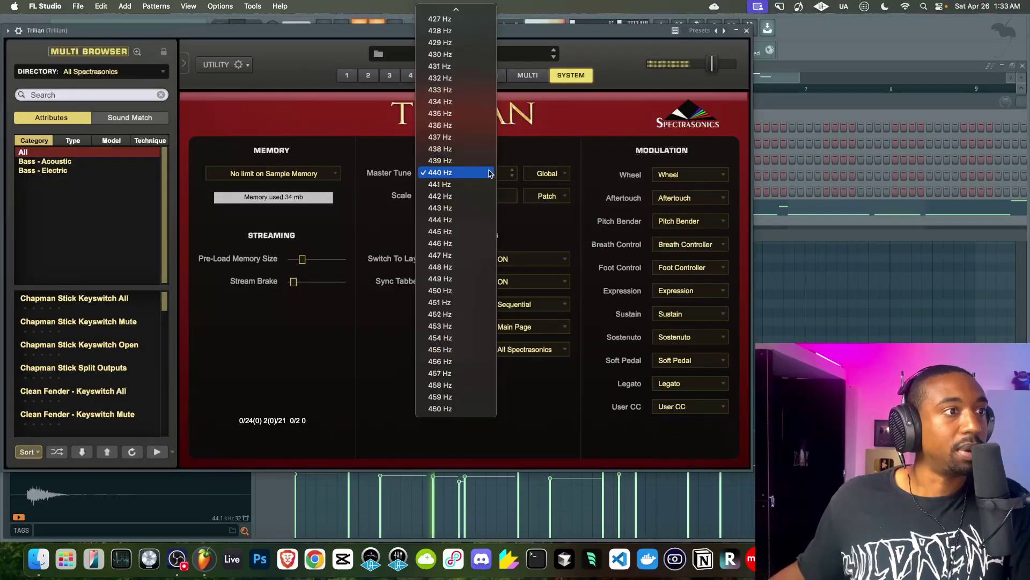
left_click(454, 78)
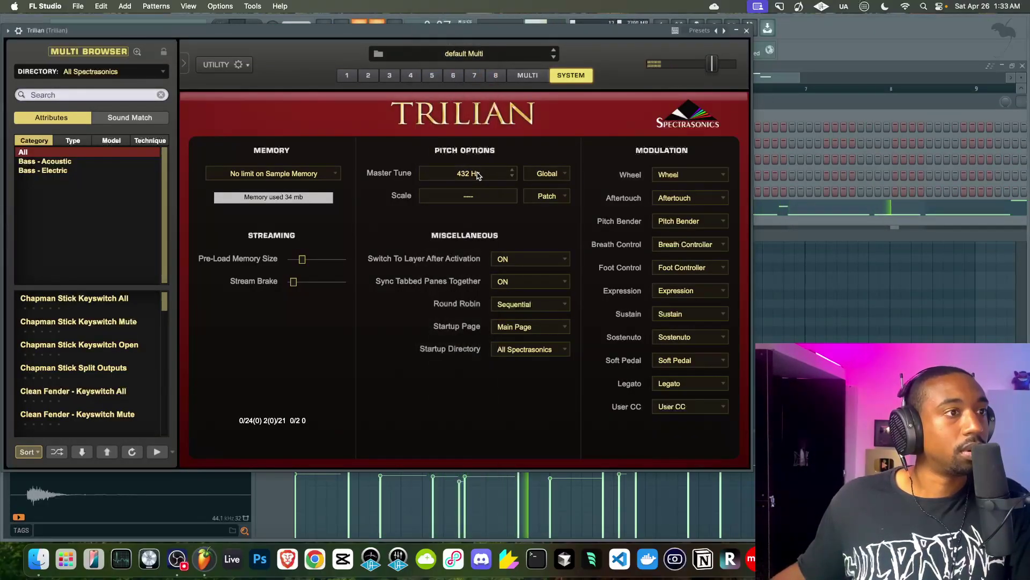
left_click(478, 176)
left_click(450, 200)
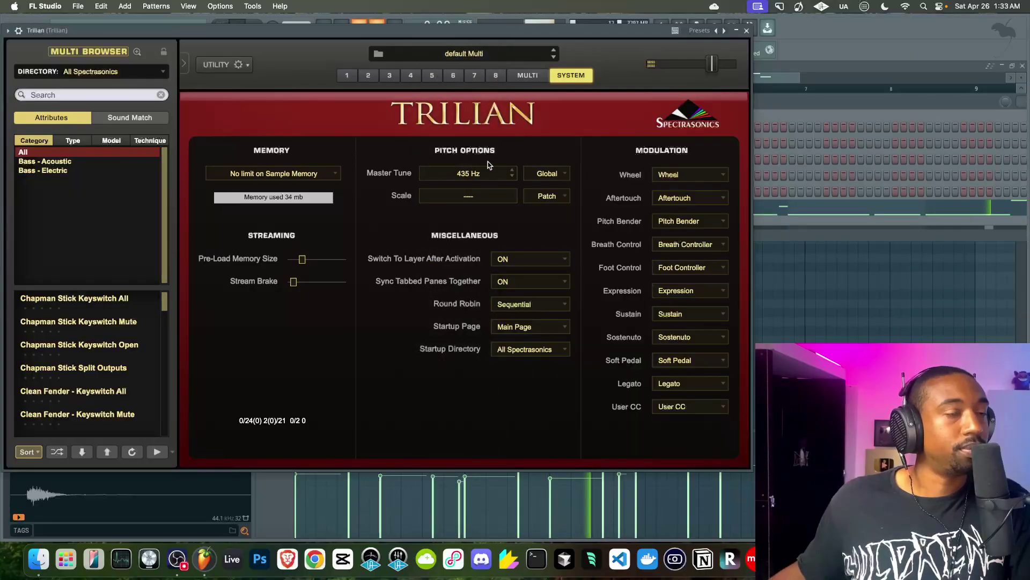
left_click(746, 30)
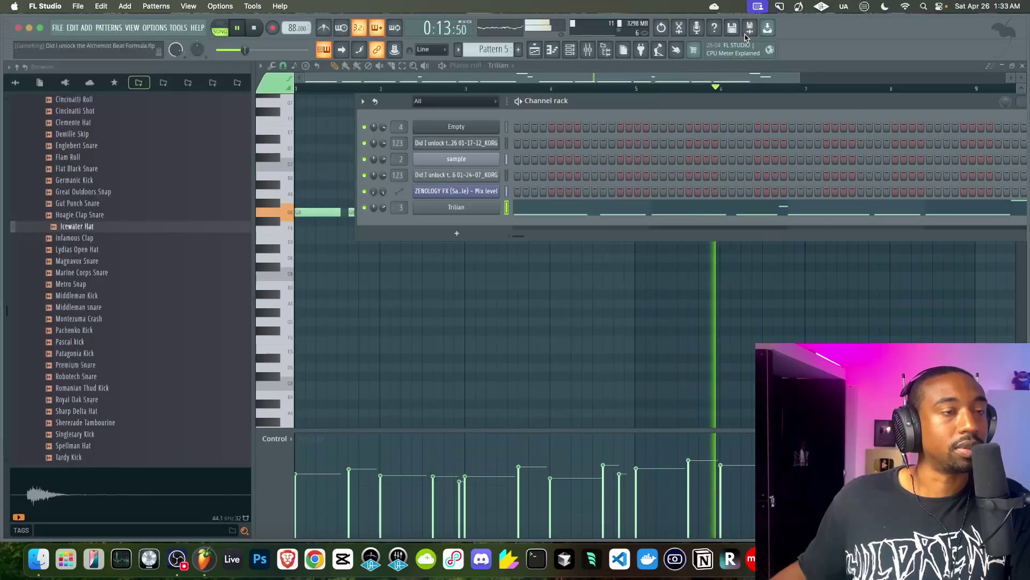
- Lower the Trilian notes of Pattern 5 by two octaves in the piano roll and restart playback
left_click(563, 209)
left_click(563, 209)
scroll(562, 209, "up", 5)
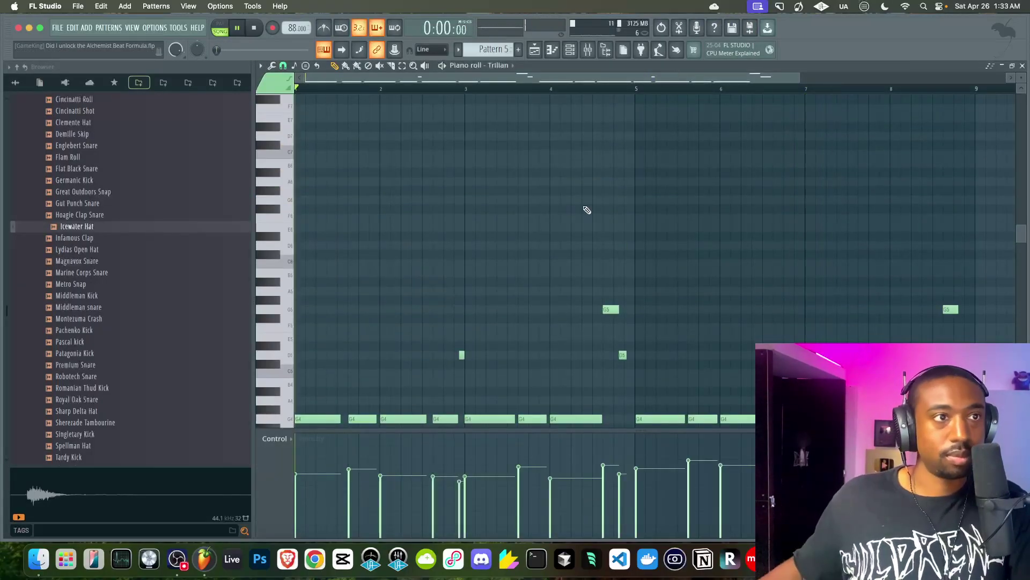
- Load the UAD elysia mpressor into the first effect slot of mixer track Insert 4
left_click(591, 54)
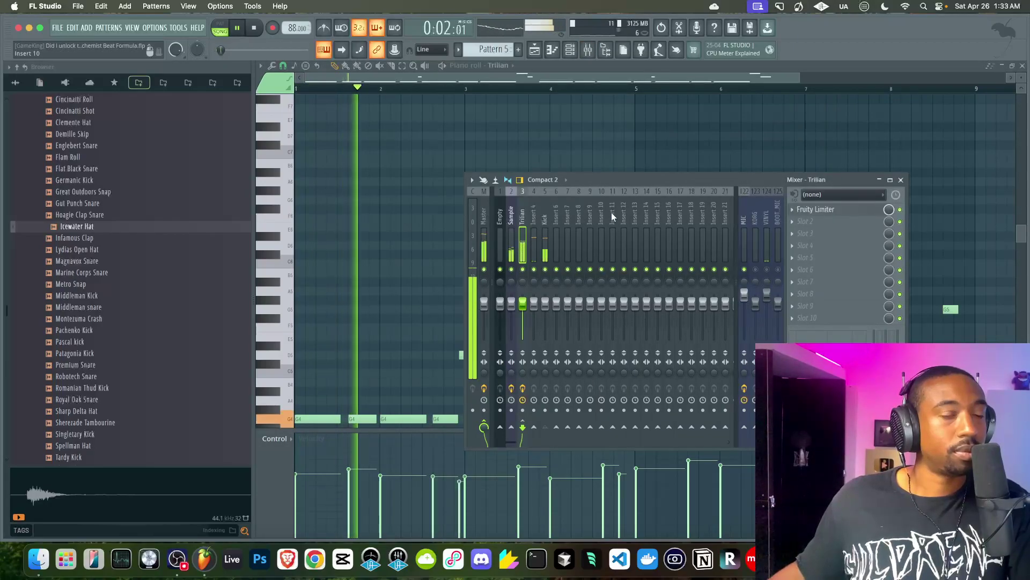
left_click(664, 142)
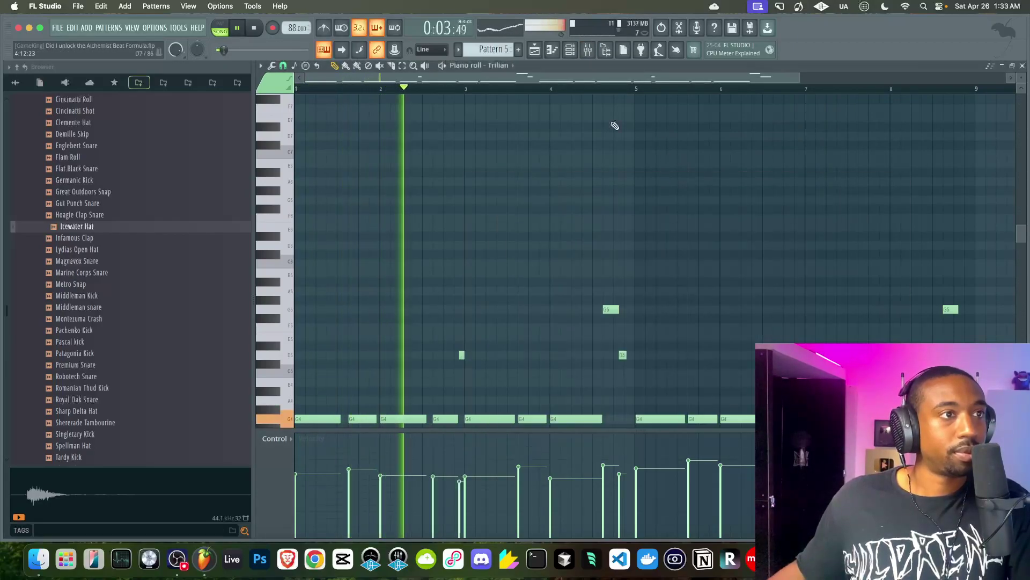
left_click(588, 51)
left_click(535, 242)
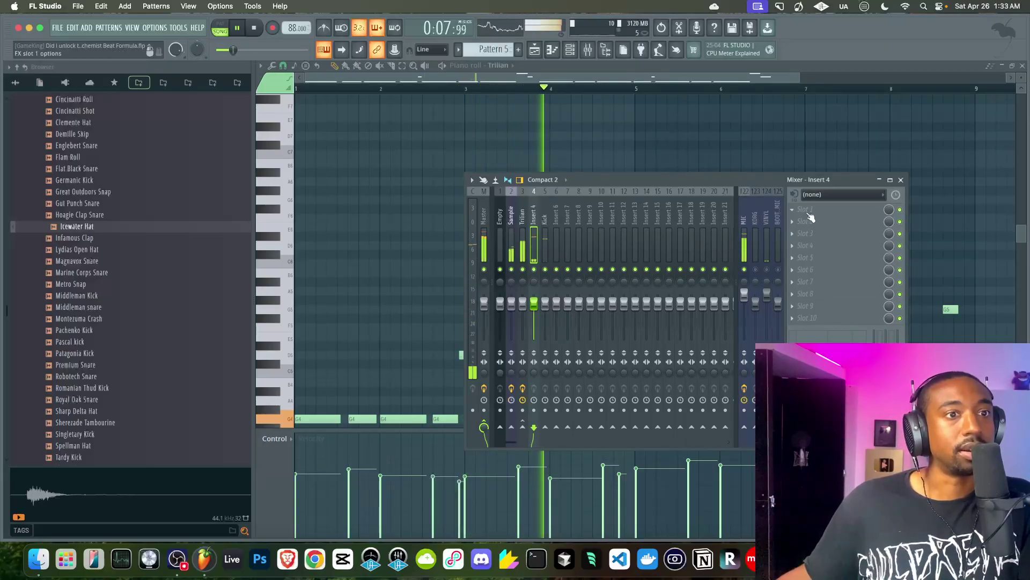
left_click(803, 210)
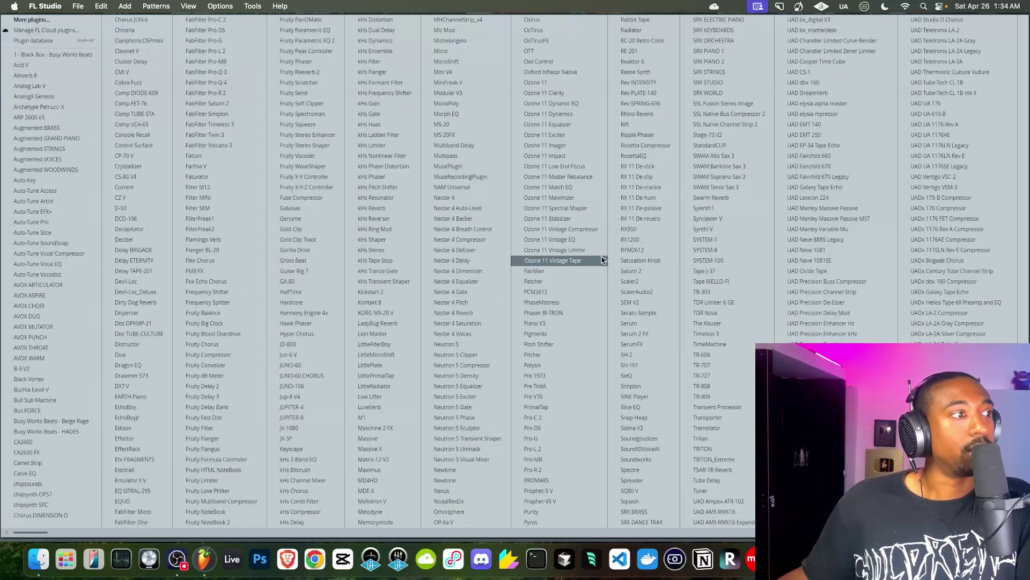
scroll(602, 260, "right", 3)
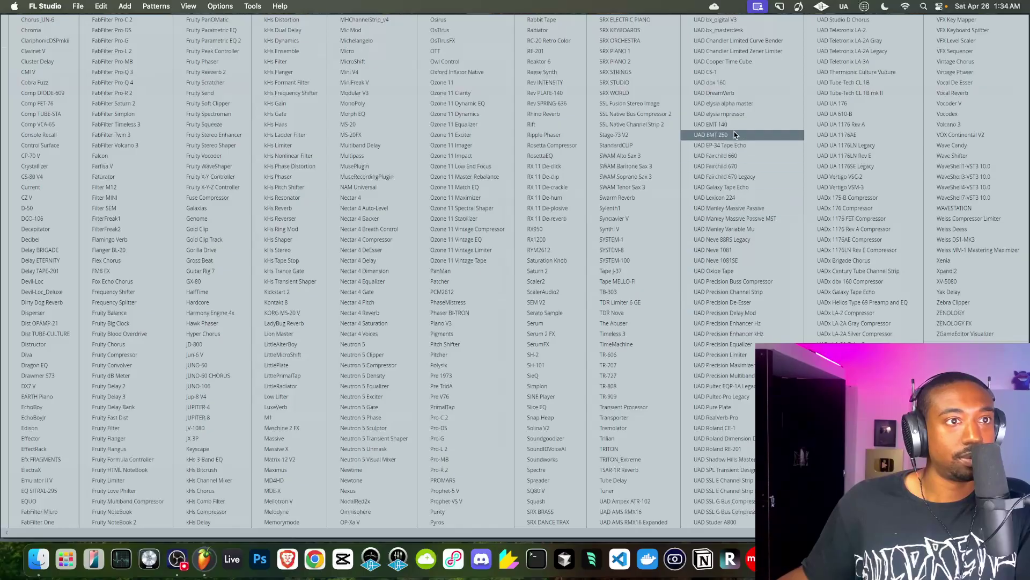
left_click(719, 114)
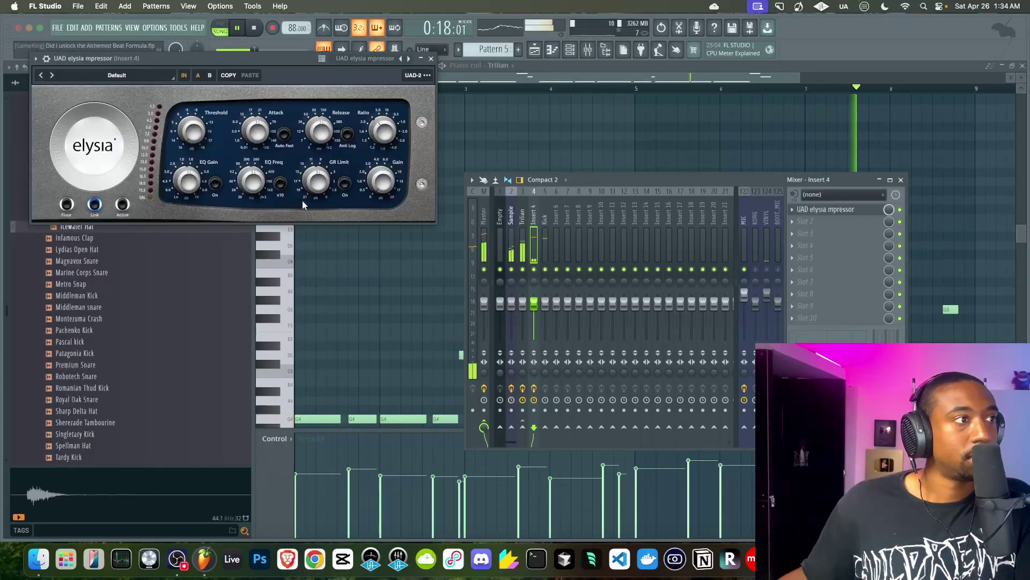
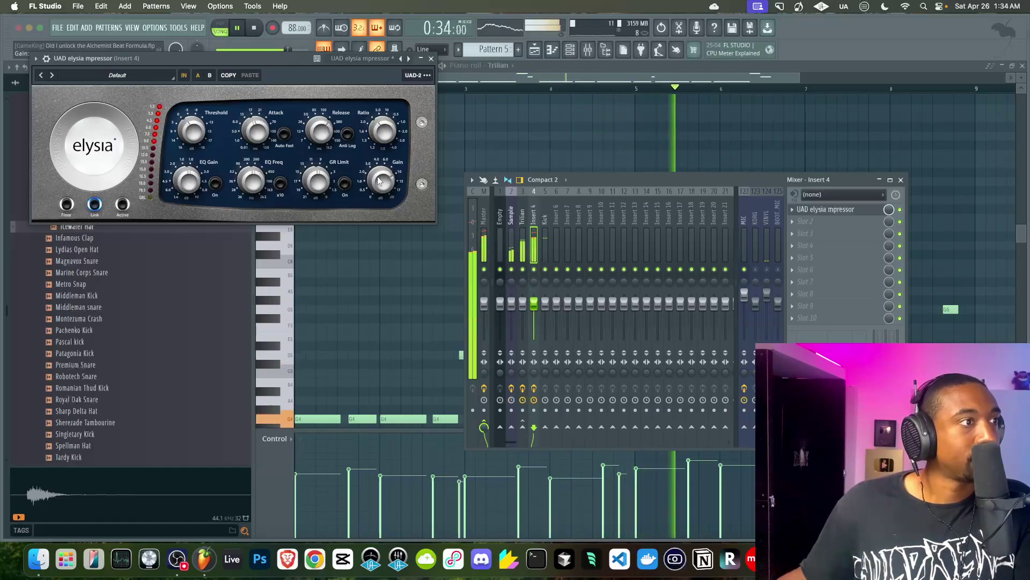
- Raise the elysia mpressor's compression ratio on Insert 4 to 6.2
mouse_move(387, 123)
left_click_drag(386, 122, 387, 105)
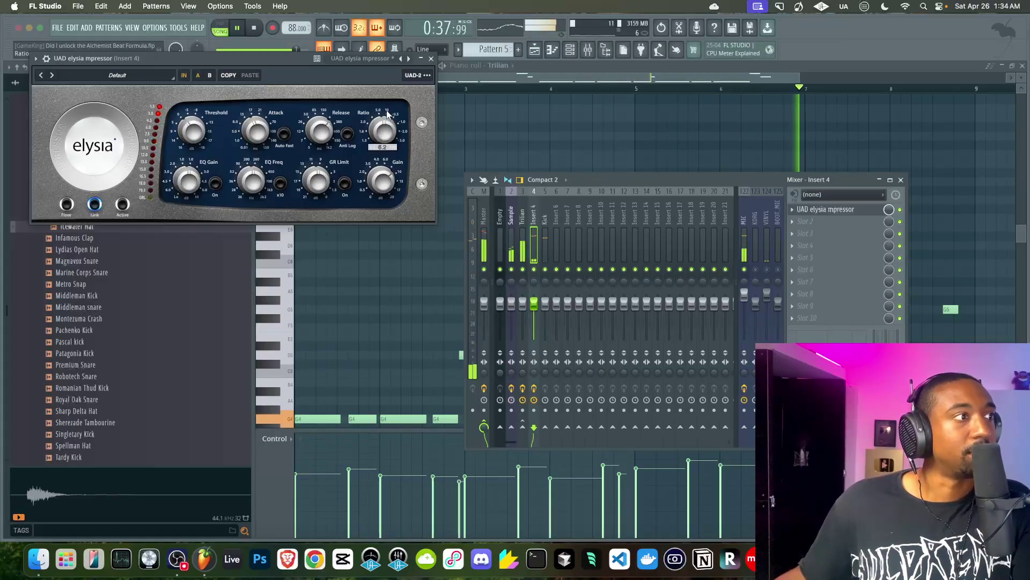
- Close the elysia mpressor, stop playback and load ZENOLOGY FX into the second effect slot of mixer Insert 4
left_click(431, 59)
key("space")
key("F9")
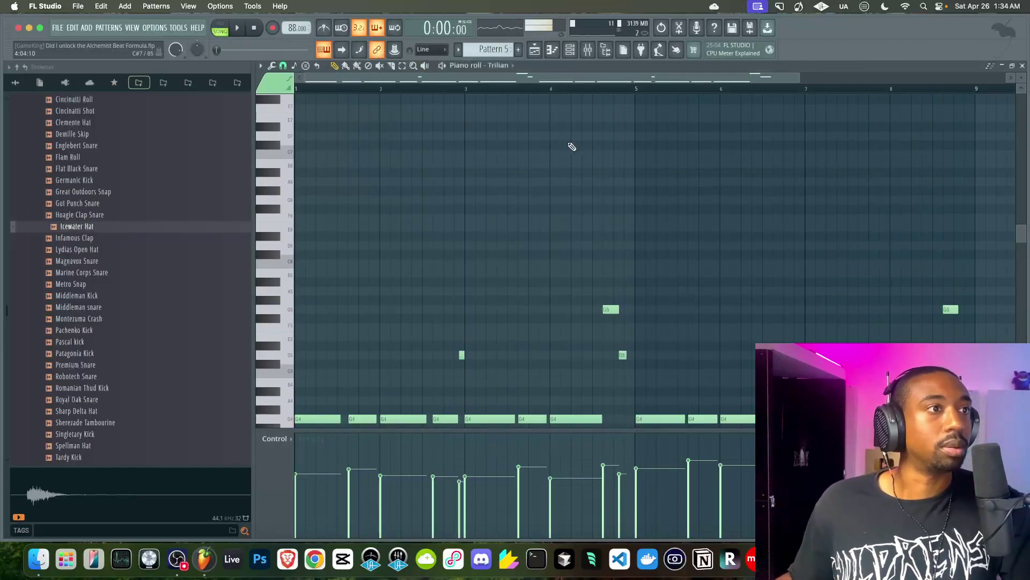
left_click(589, 51)
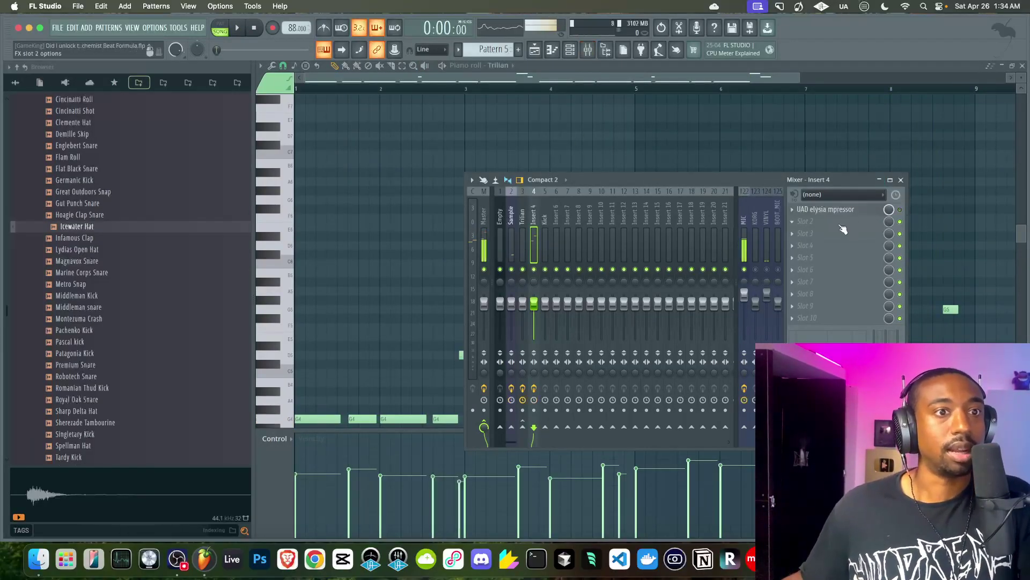
left_click(841, 225)
mouse_move(840, 230)
left_click(955, 323)
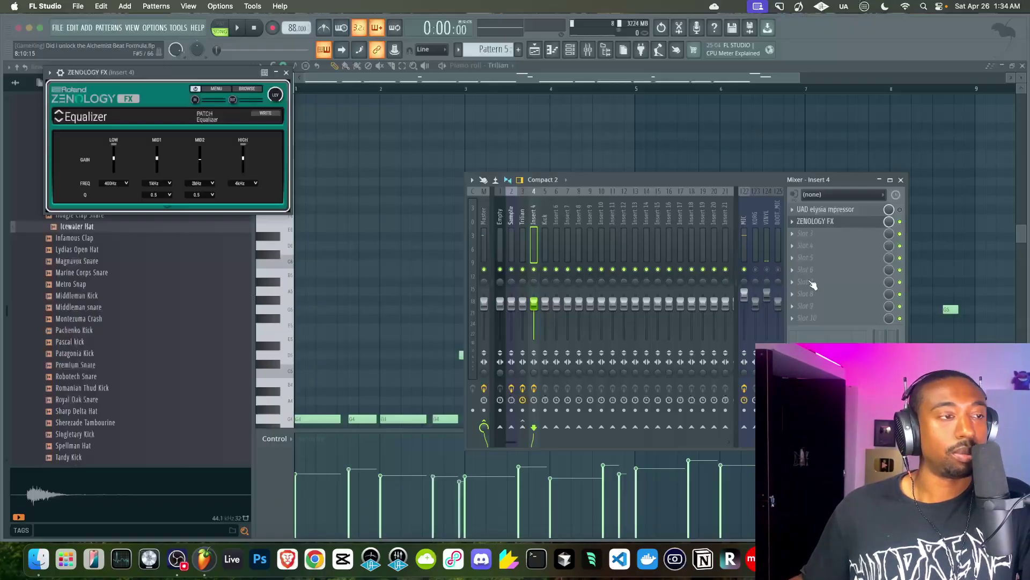
- Switch the ZENOLOGY FX effect on Insert 4 to the Compressor from the COMP/LIMITER category
left_click(75, 119)
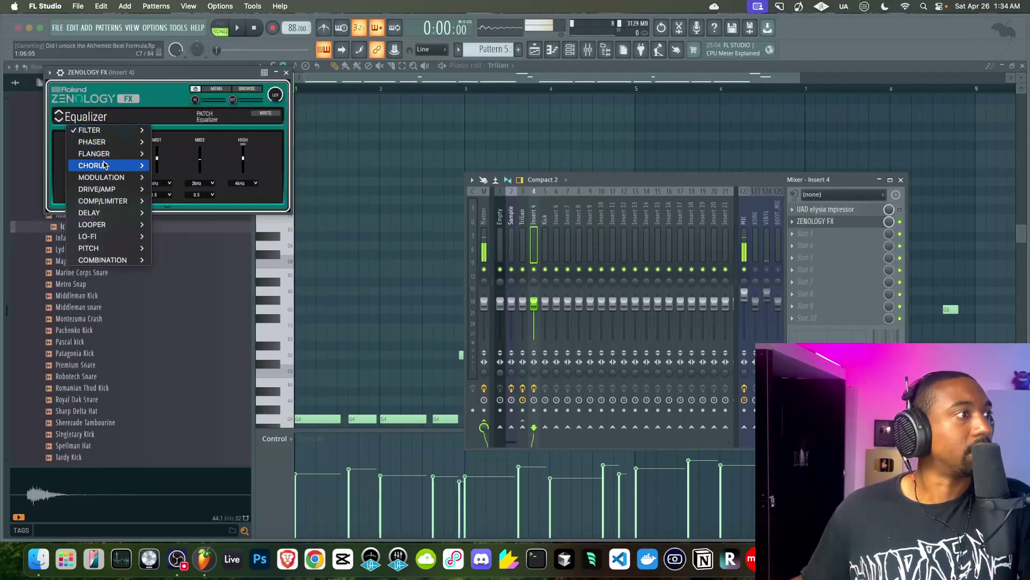
mouse_move(118, 202)
left_click(165, 199)
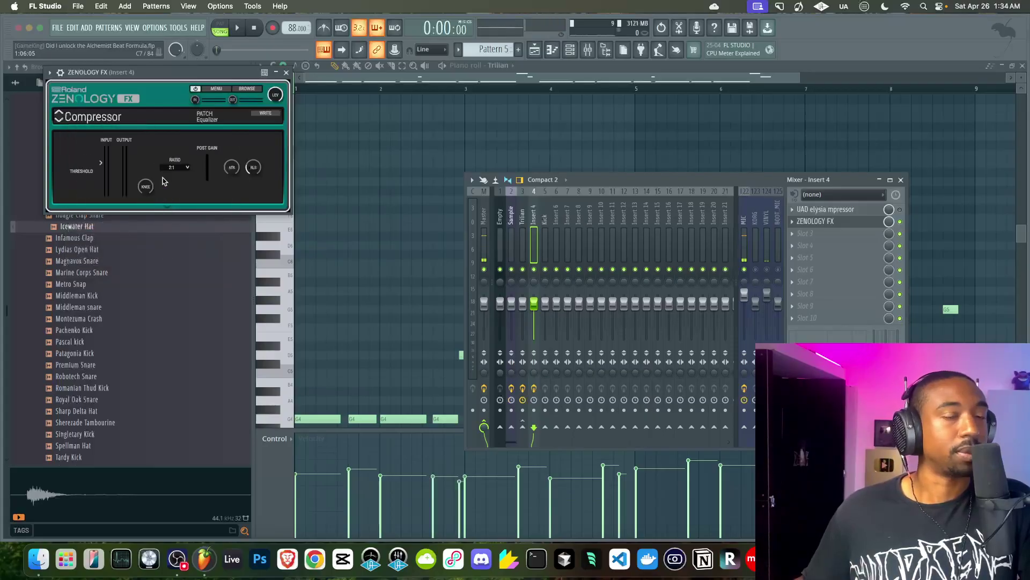
- Switch ZENOLOGY FX to the LOFI Compress effect from the LO-FI category and audition it in the beat
left_click(96, 118)
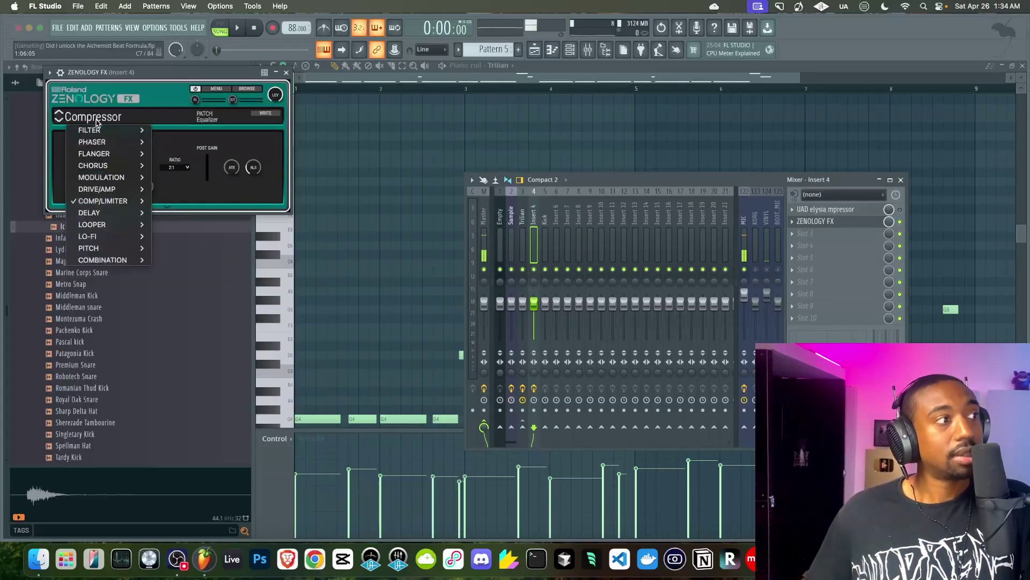
mouse_move(101, 142)
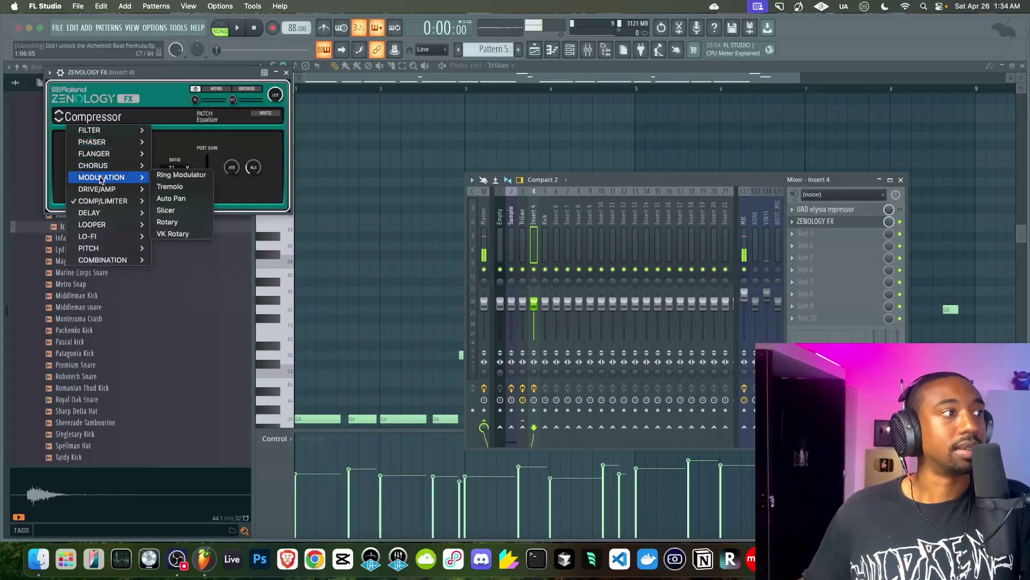
mouse_move(100, 192)
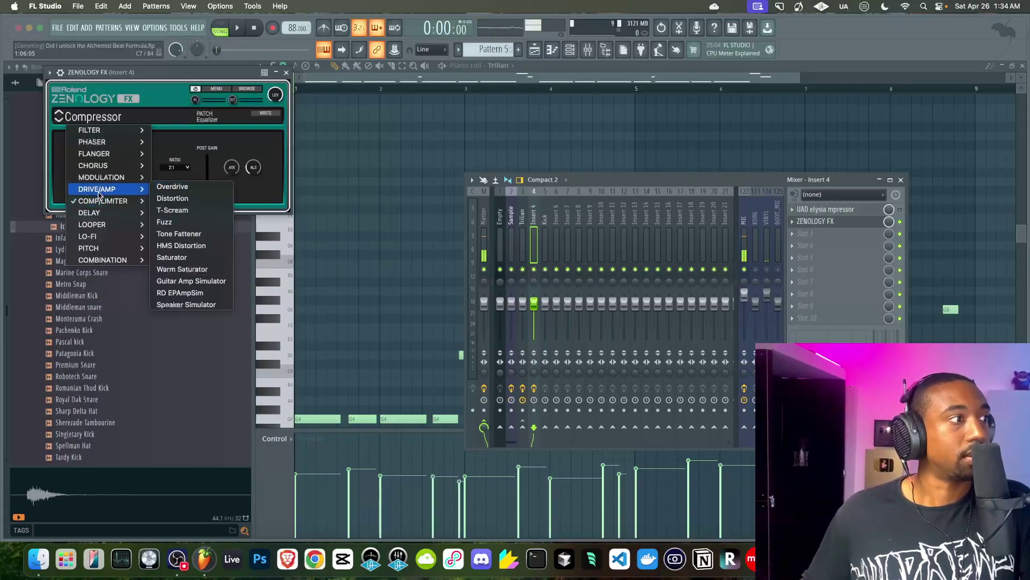
mouse_move(99, 240)
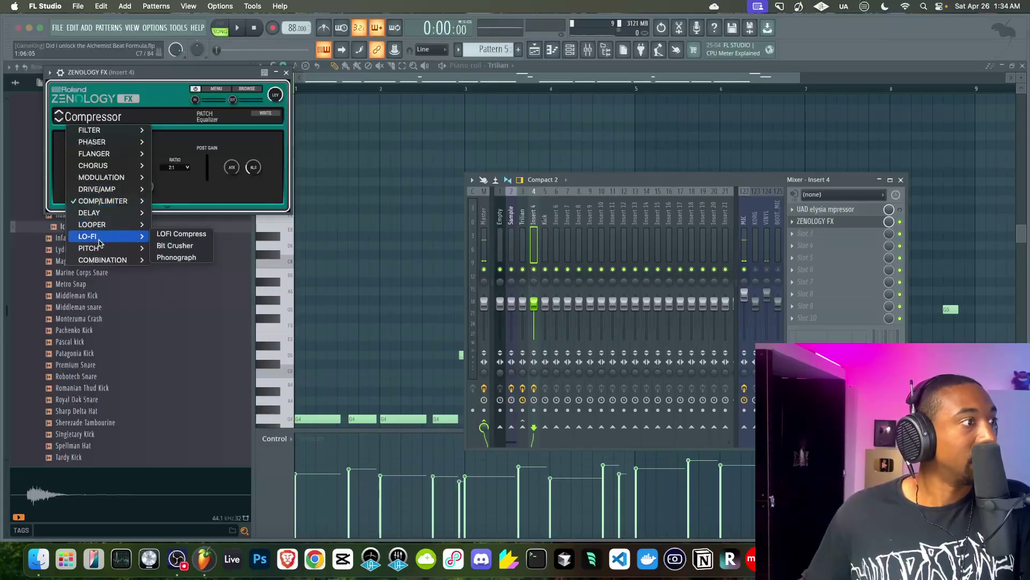
left_click(177, 234)
key("space")
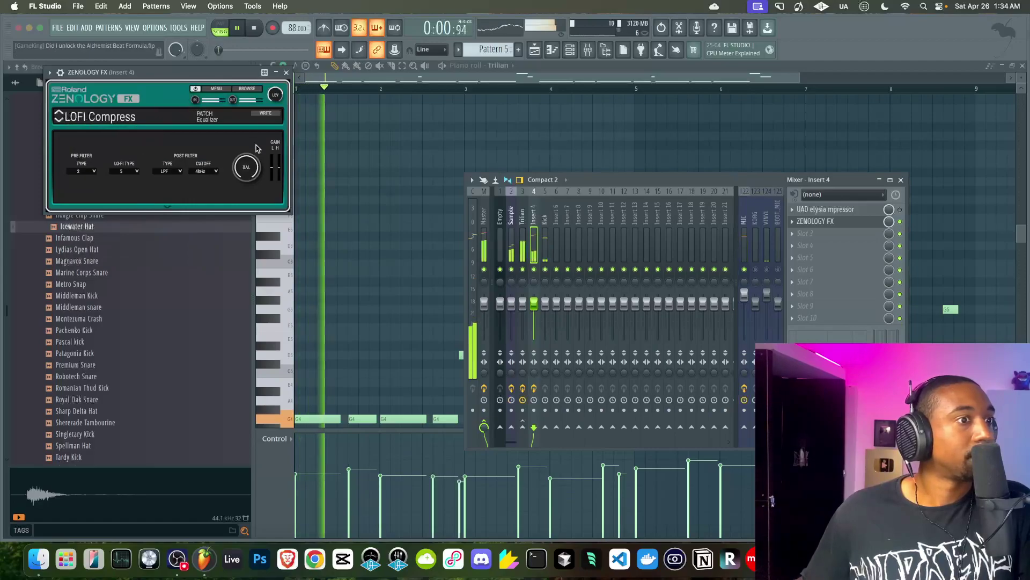
key("space")
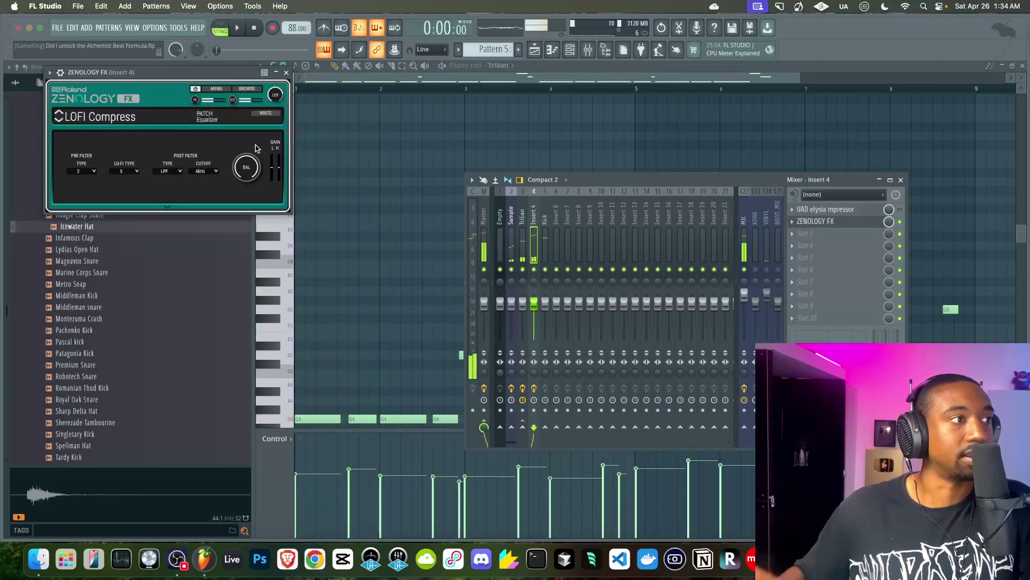
key("space")
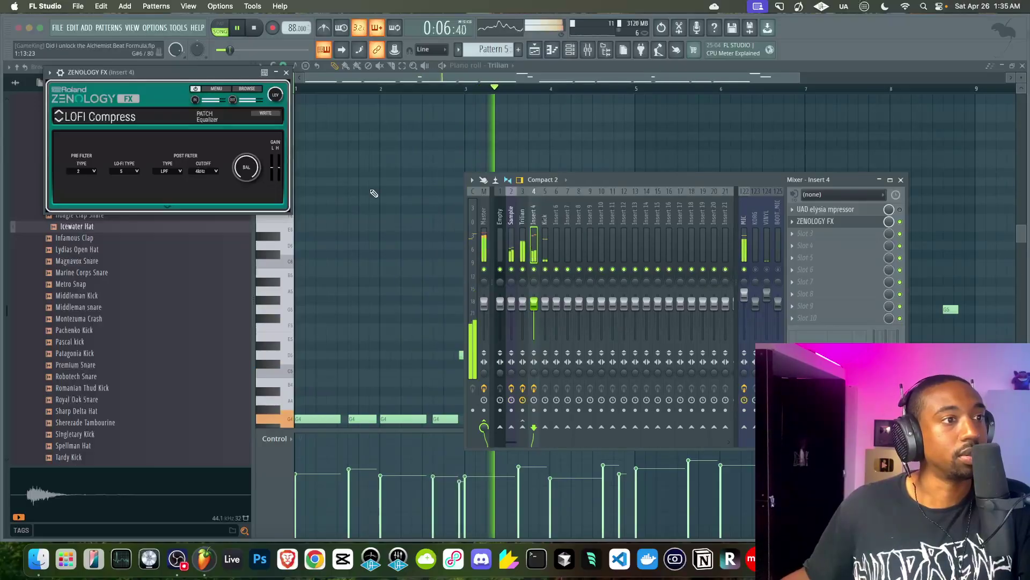
- Select the Empty, Sample, Trilian, Insert 4 and Kick mixer tracks together and lower their faders slightly
left_click_drag(500, 233, 543, 234)
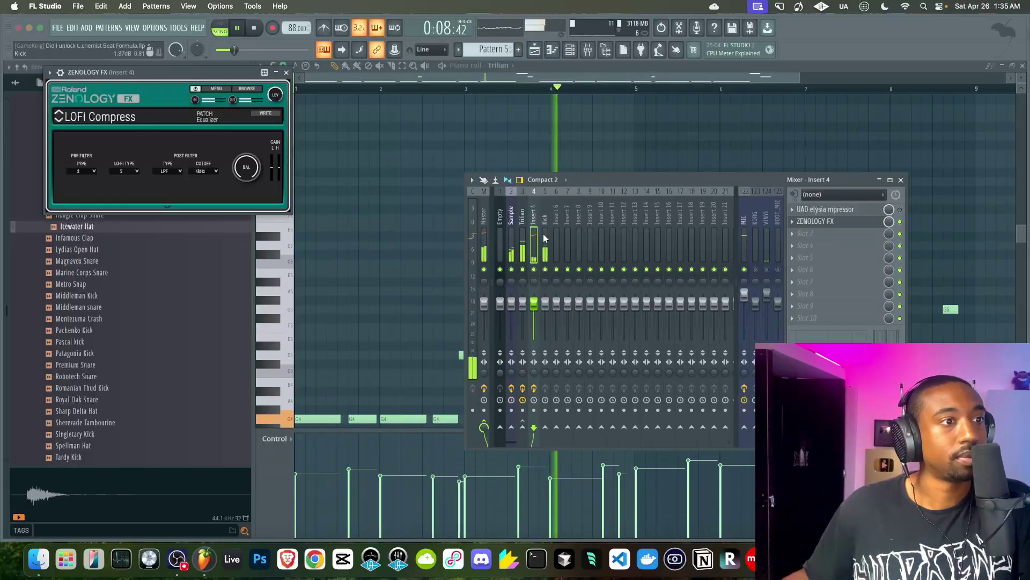
scroll(497, 239, "down", 12)
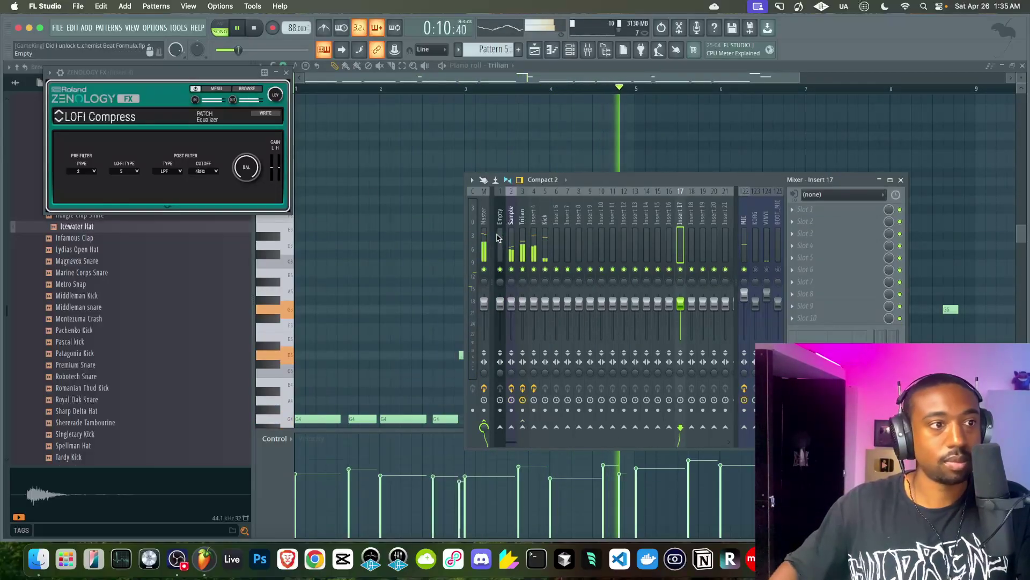
left_click_drag(543, 246, 497, 248)
left_click_drag(522, 303, 522, 311)
- Rename mixer Insert 6 as BEAT MIX and move it to the first insert position
right_click(558, 242)
left_click(558, 241)
type("BEAT MI")
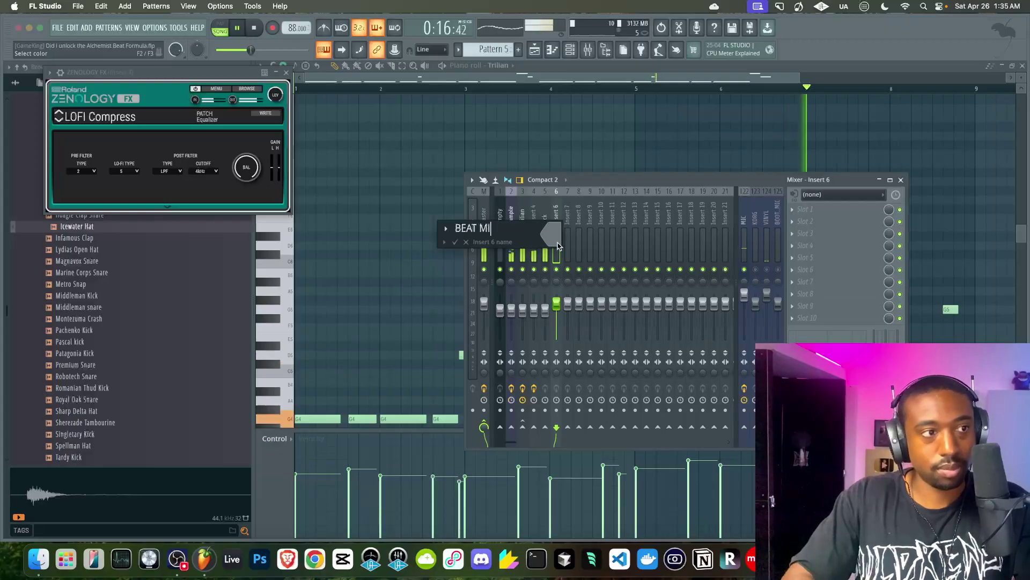
type("X")
key("Return")
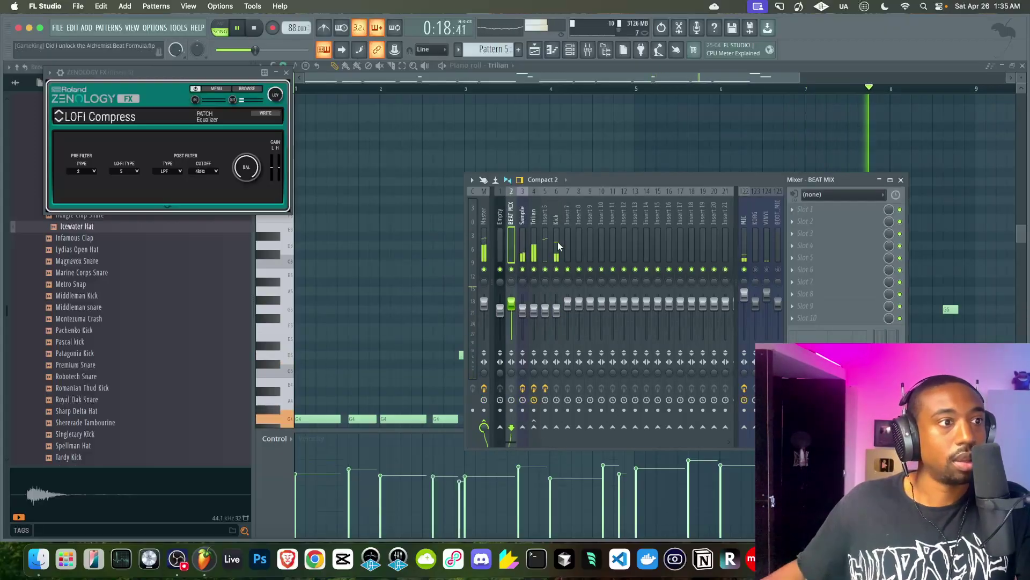
key("alt+Left")
- Stop playback and add Fruity Delay 3 to the fifth effect slot of the Sample mixer track
left_click(537, 240)
left_click(525, 239)
key("space")
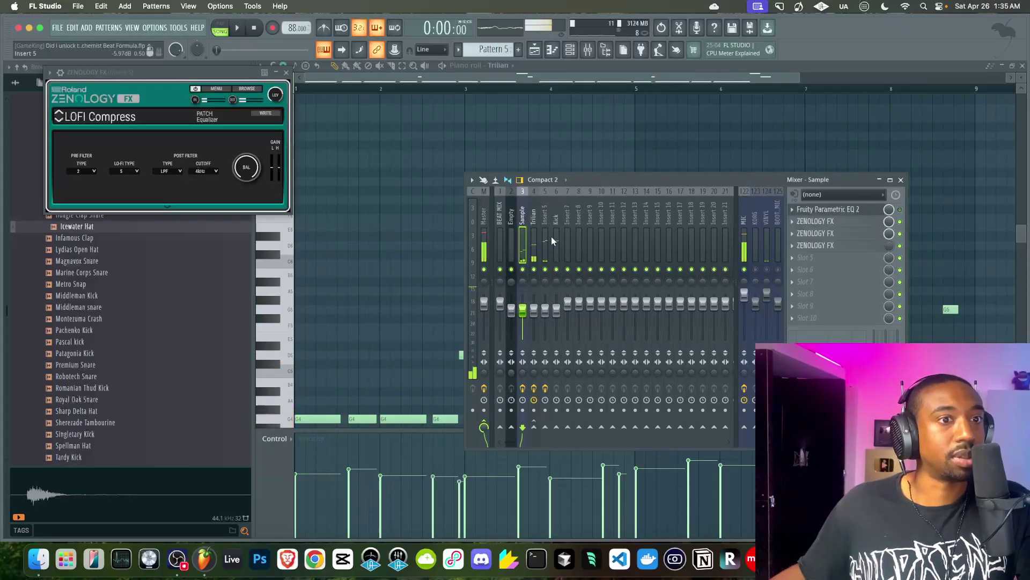
left_click(809, 257)
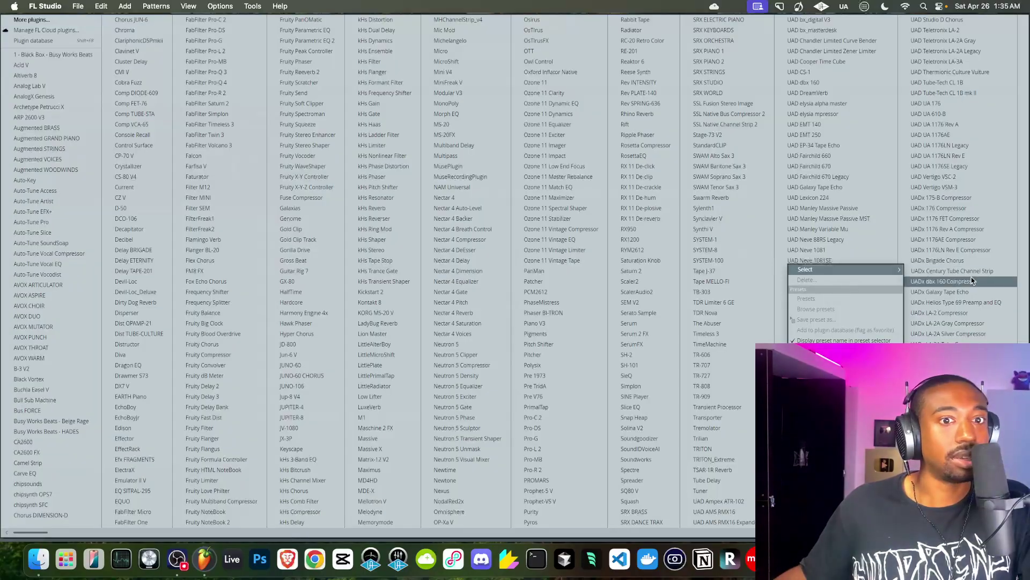
scroll(667, 241, "right", 3)
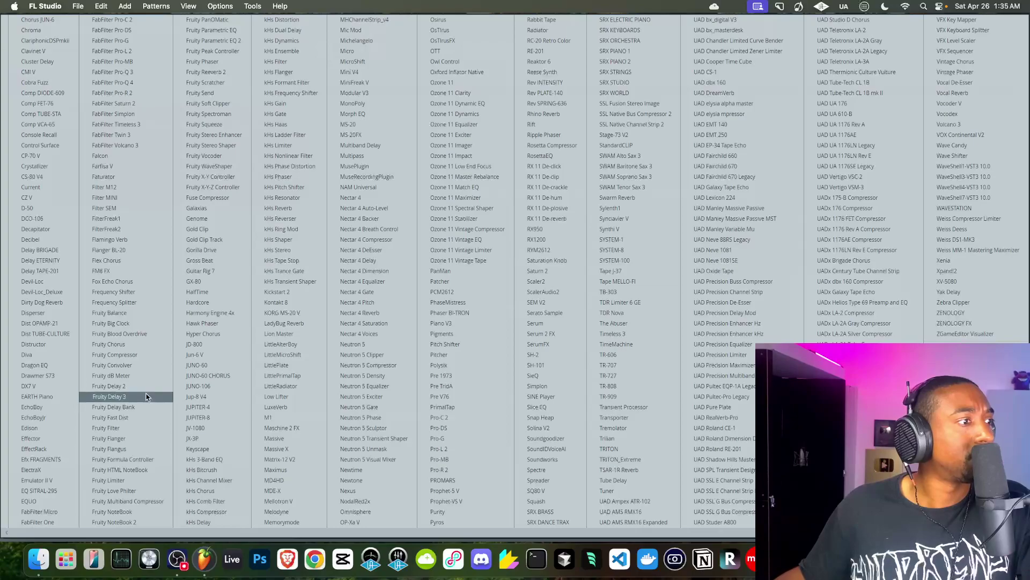
left_click(110, 396)
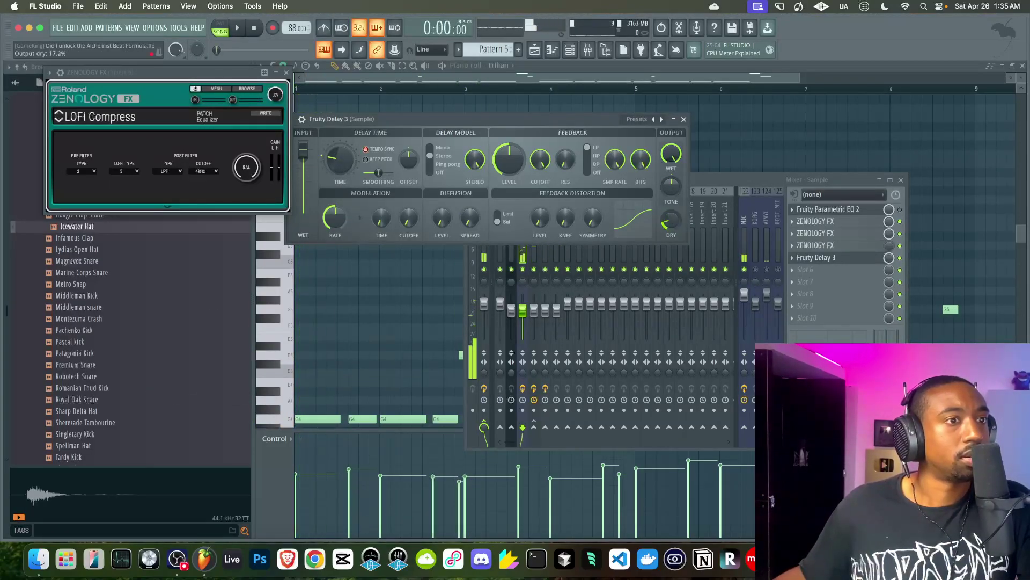
- Set Fruity Delay 3 to Ping pong with tempo sync off, minimum delay time and feedback, and slightly higher modulation time, then close it
key("space")
left_click(429, 163)
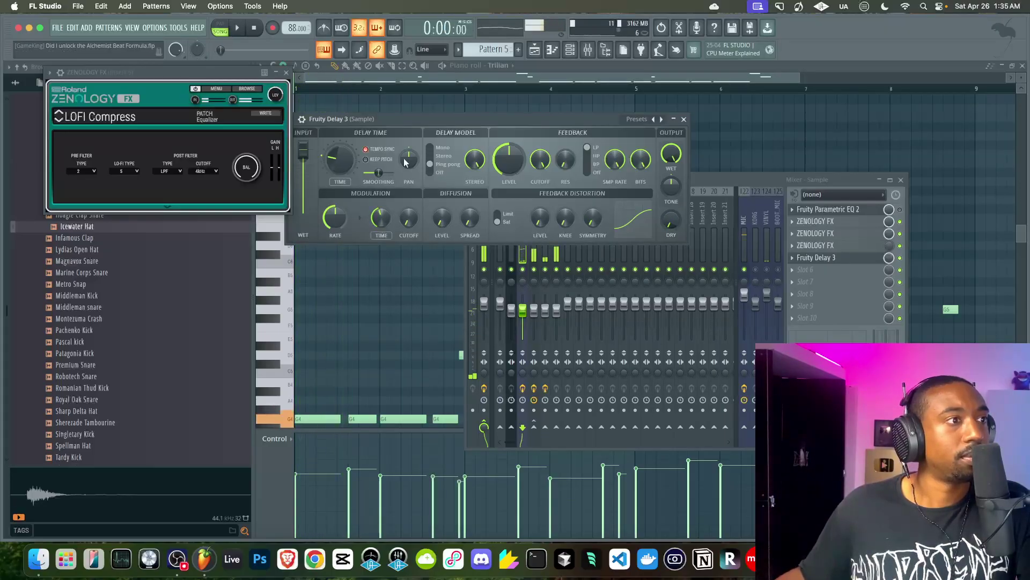
key("space")
left_click_drag(340, 160, 340, 168)
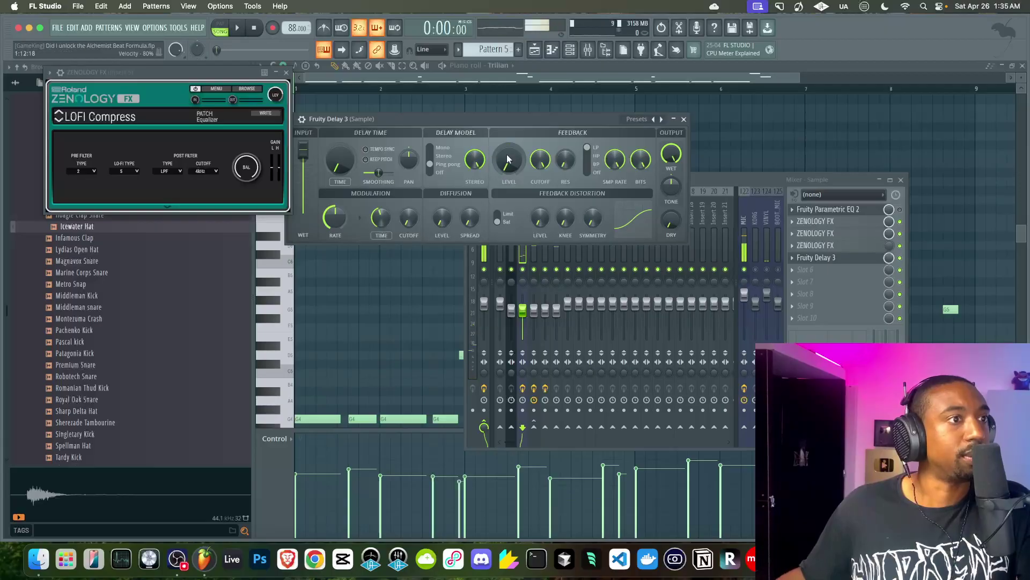
key("space")
left_click_drag(381, 217, 380, 209)
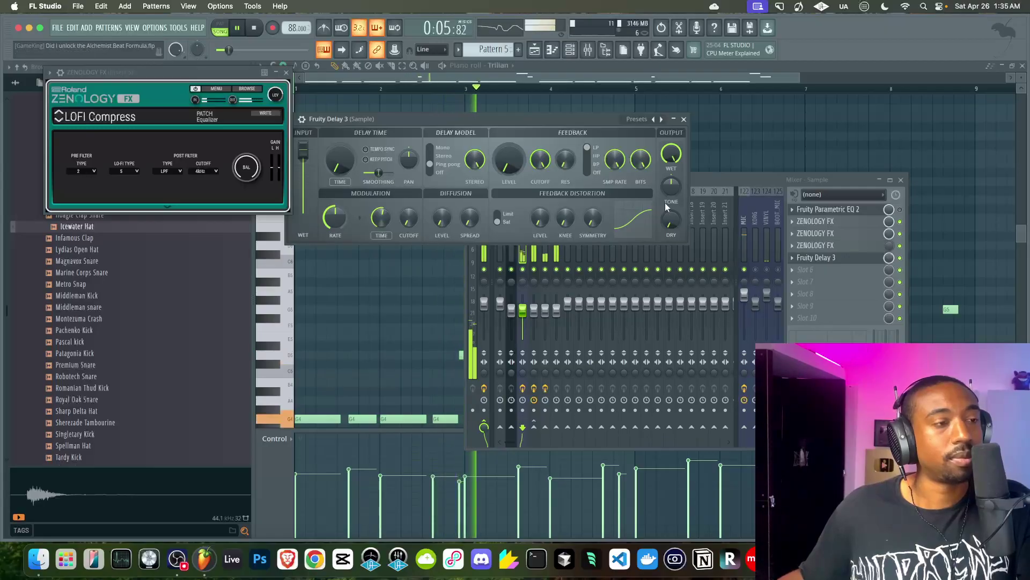
left_click(684, 119)
key("Escape")
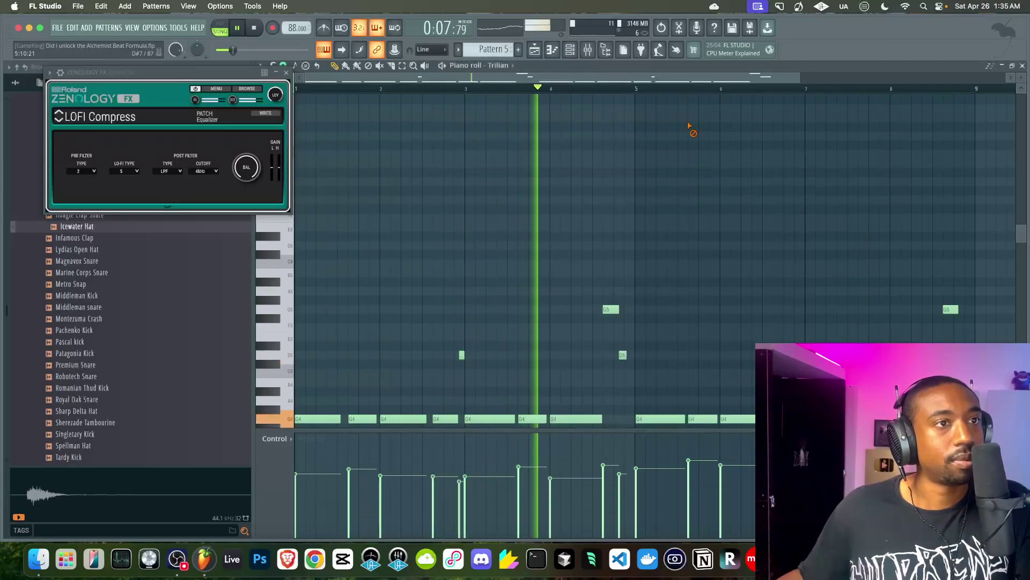
- Retune the Clemente Hat layer in the Empty channel's FPC to about -650 cents
left_click(1022, 66)
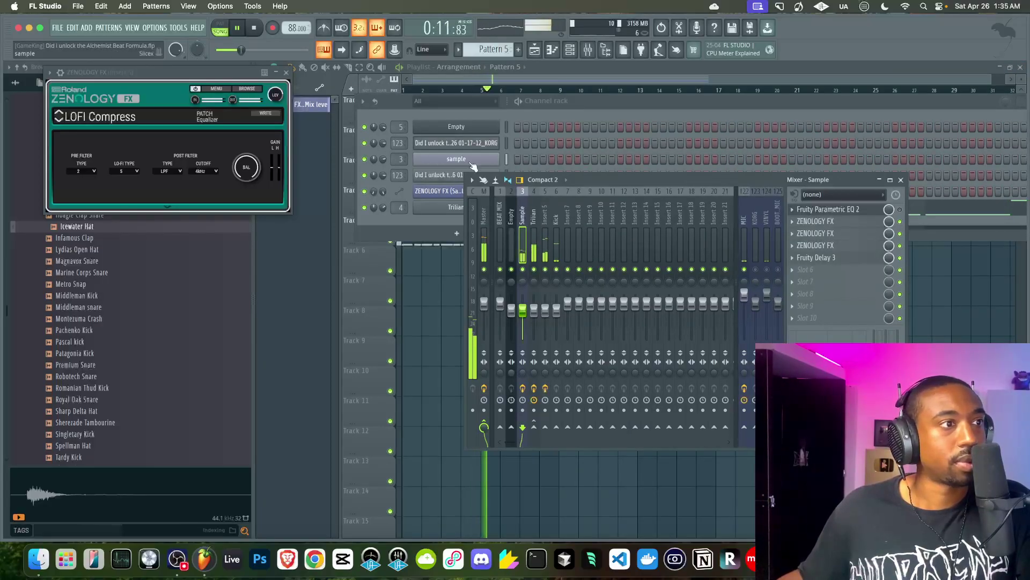
left_click(476, 126)
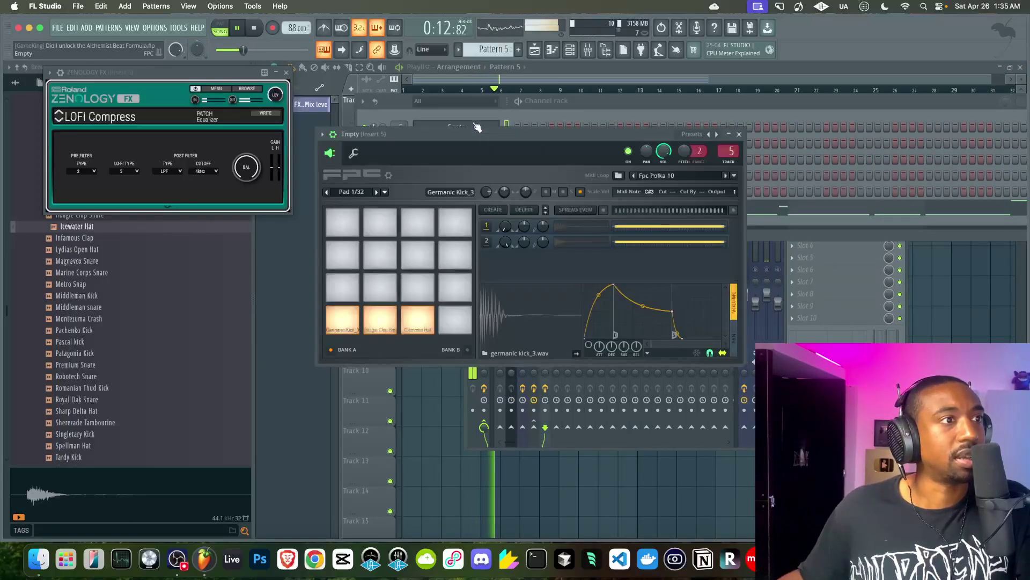
left_click(412, 316)
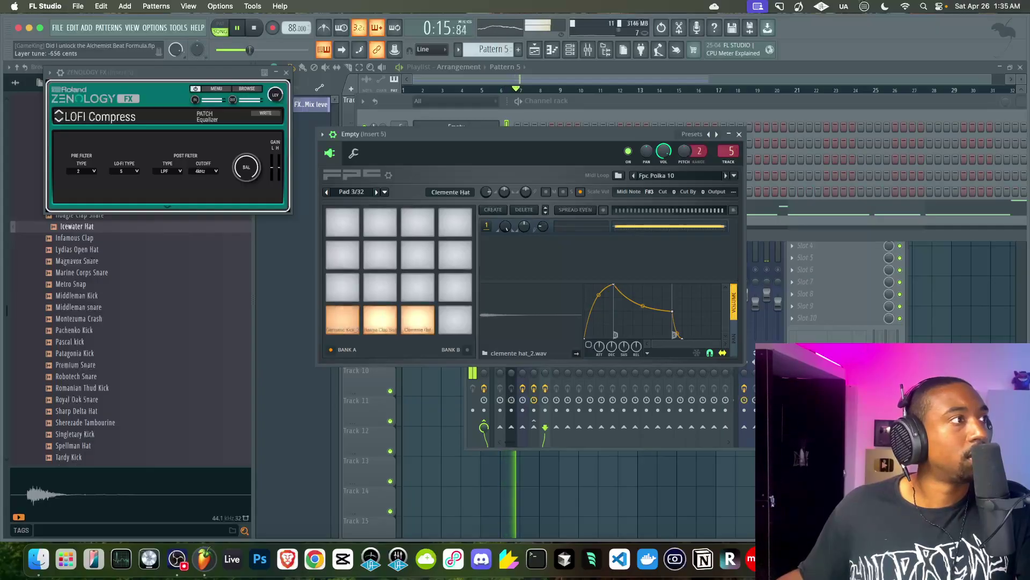
left_click_drag(542, 228, 542, 221)
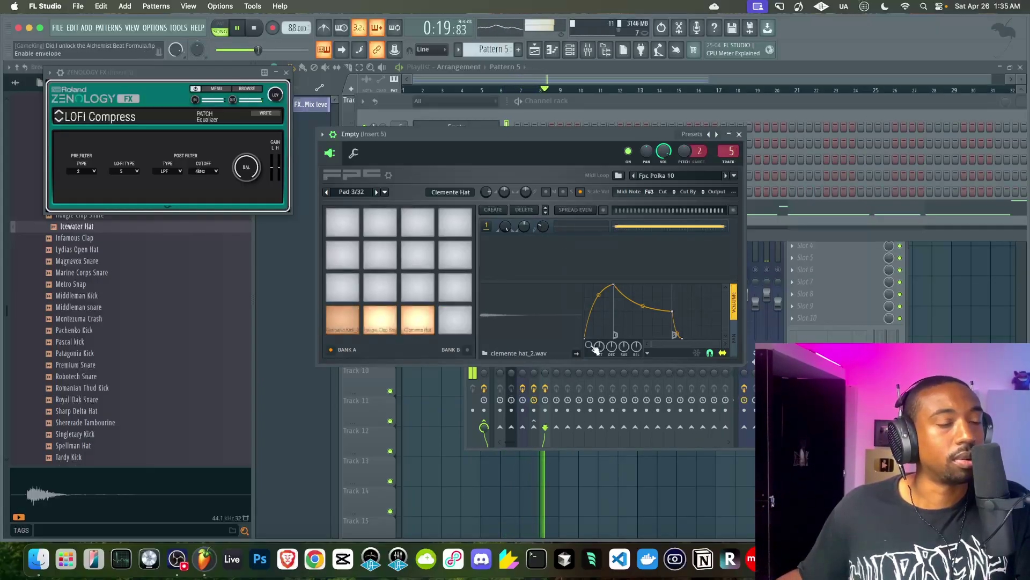
left_click(738, 134)
- Close the ZENOLOGY FX window, review Pattern 4's sample notes in the piano roll, and return to the playlist
left_click(435, 290)
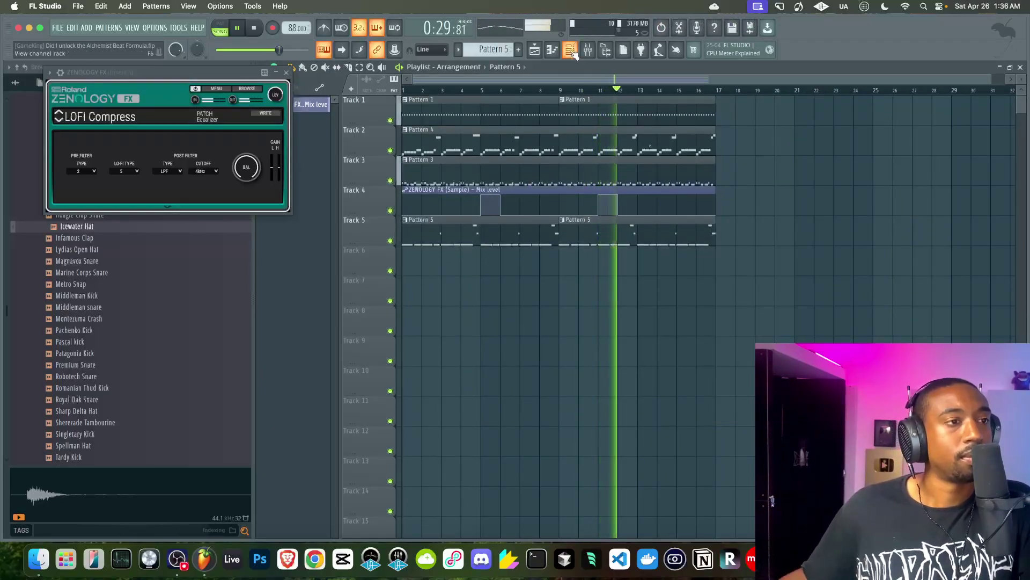
left_click(286, 72)
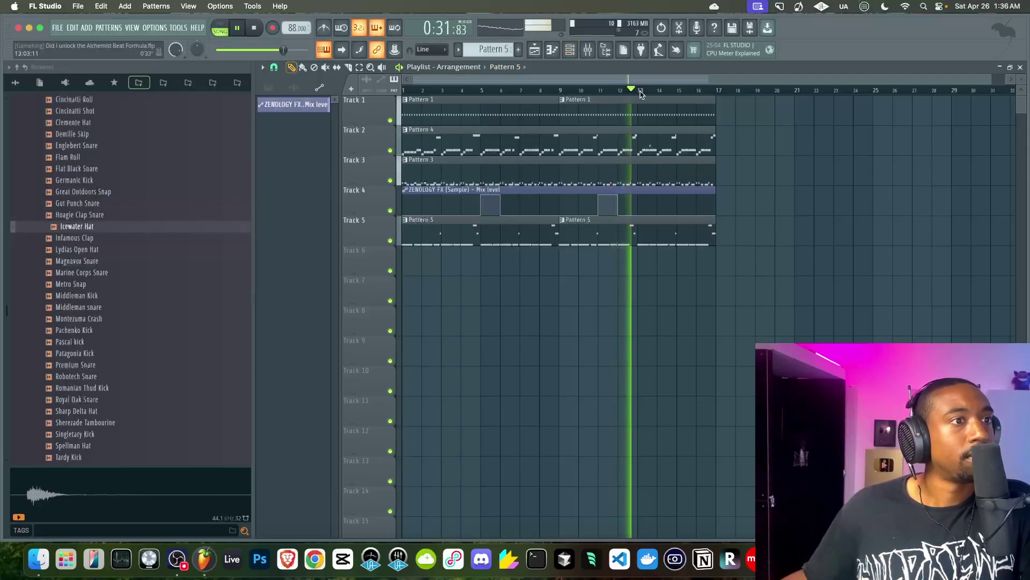
double_click(617, 143)
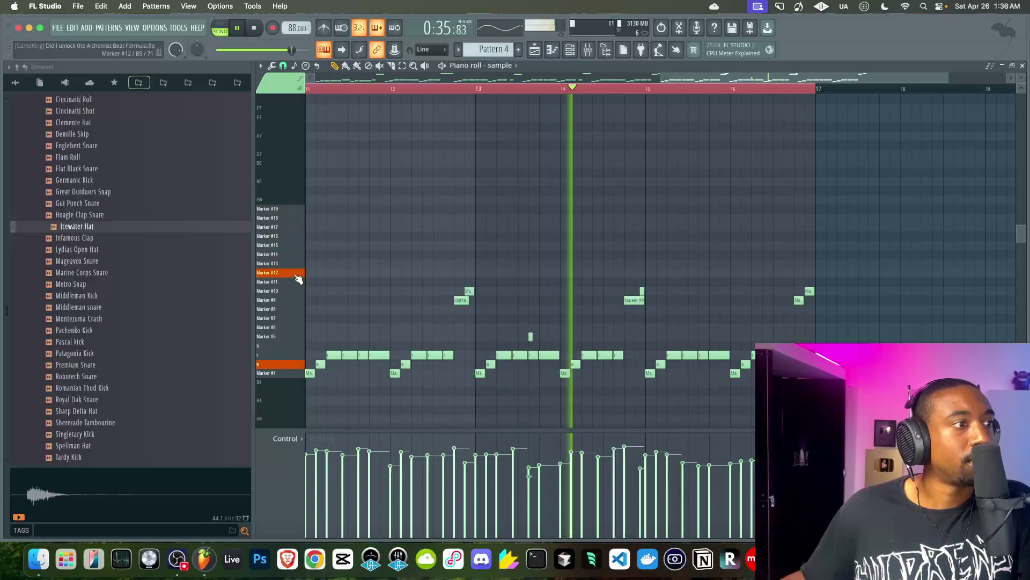
left_click(571, 49)
key("space")
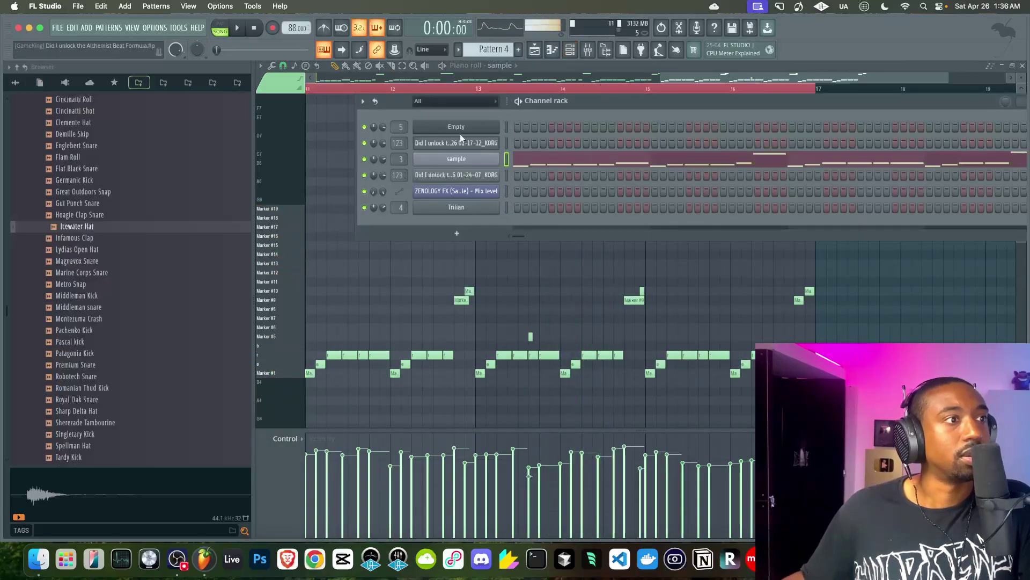
left_click(535, 51)
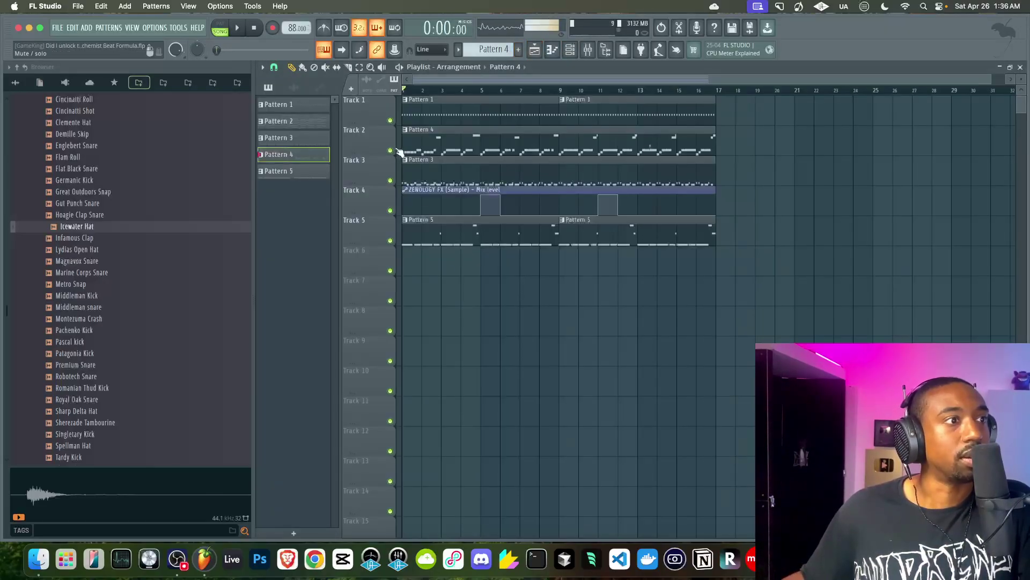
- Set the sample channel's volume to about 54% in the channel rack and open the mixer
left_click(570, 50)
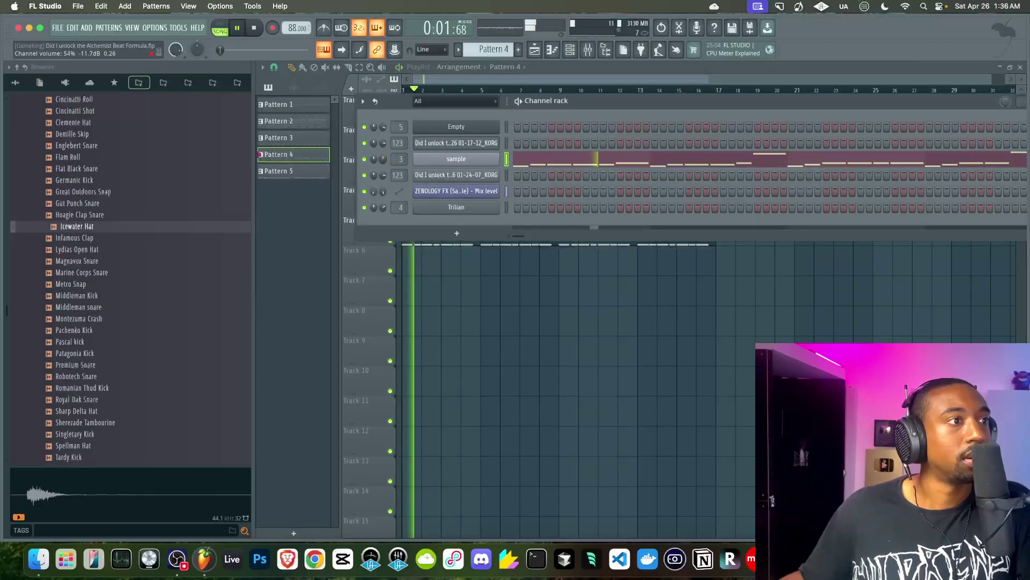
left_click(570, 50)
left_click(588, 50)
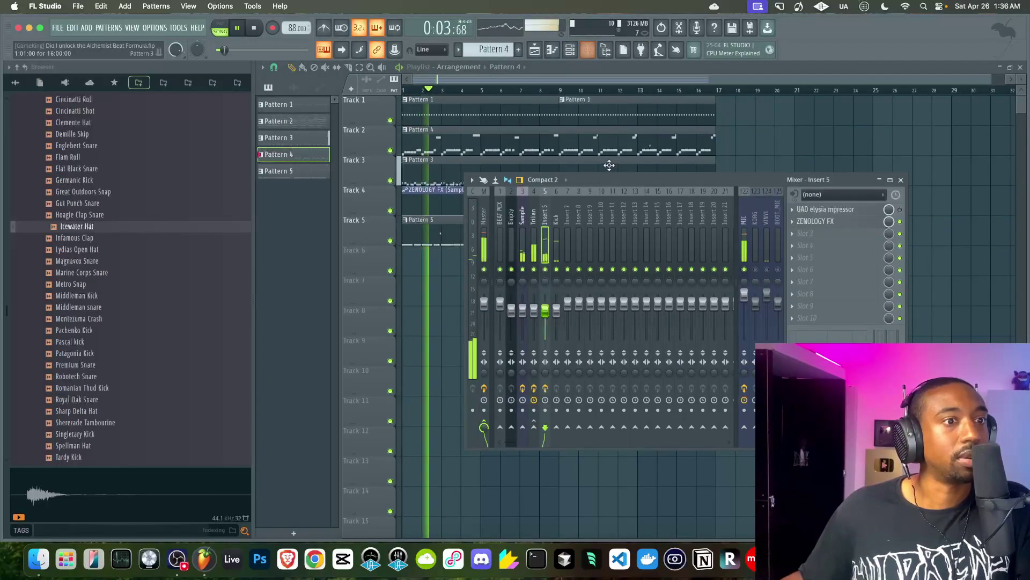
- Check the KORG, Sample and Insert 5 mixer tracks while replaying the arrangement
left_click(758, 272)
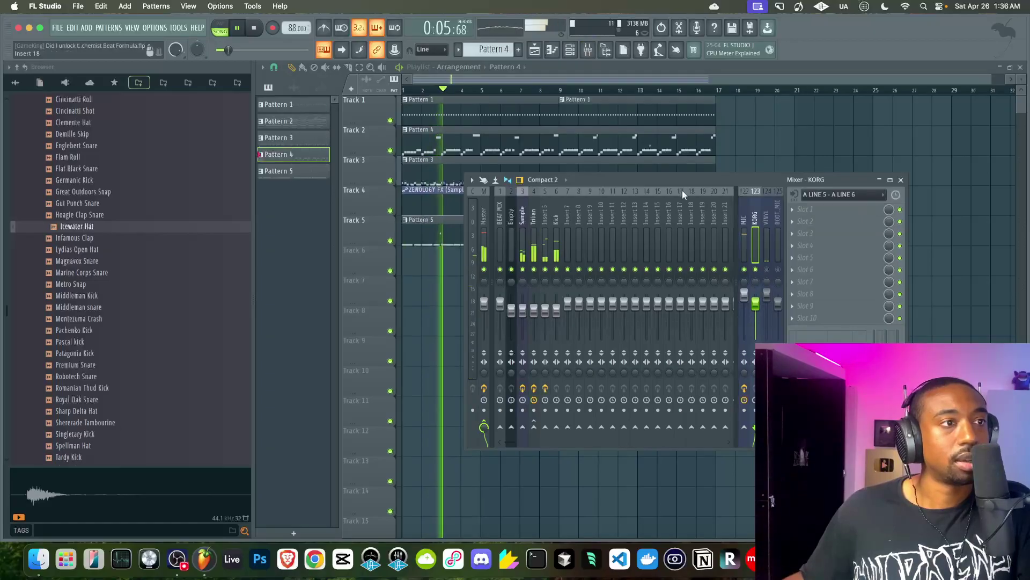
left_click(588, 50)
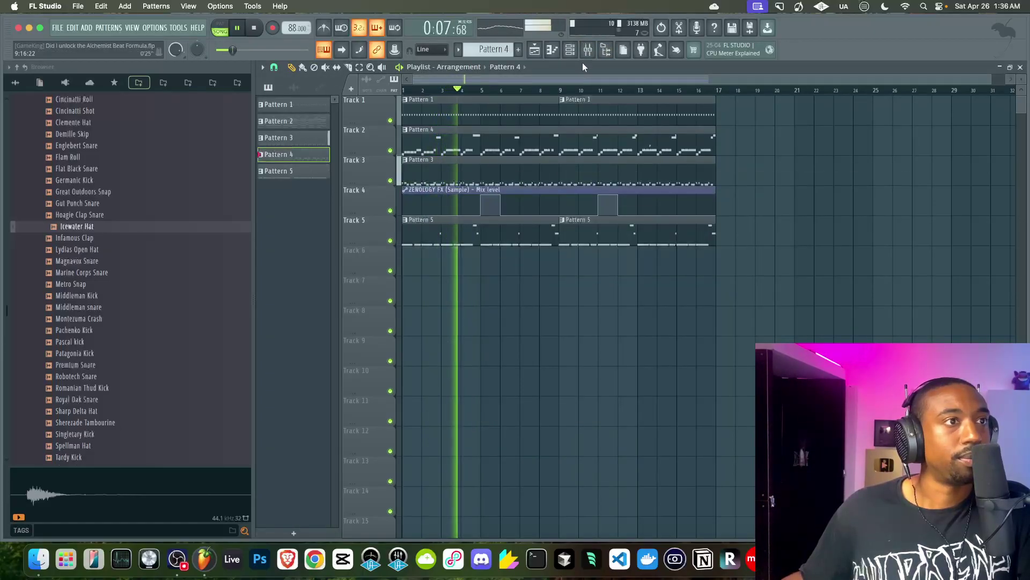
left_click(588, 50)
left_click(520, 246)
key("space")
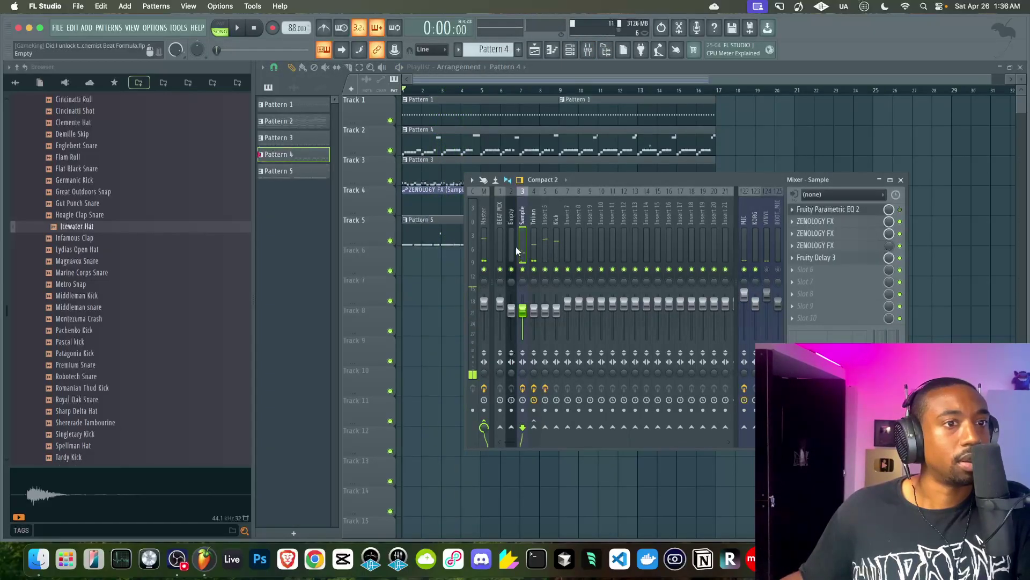
left_click(546, 245)
key("space")
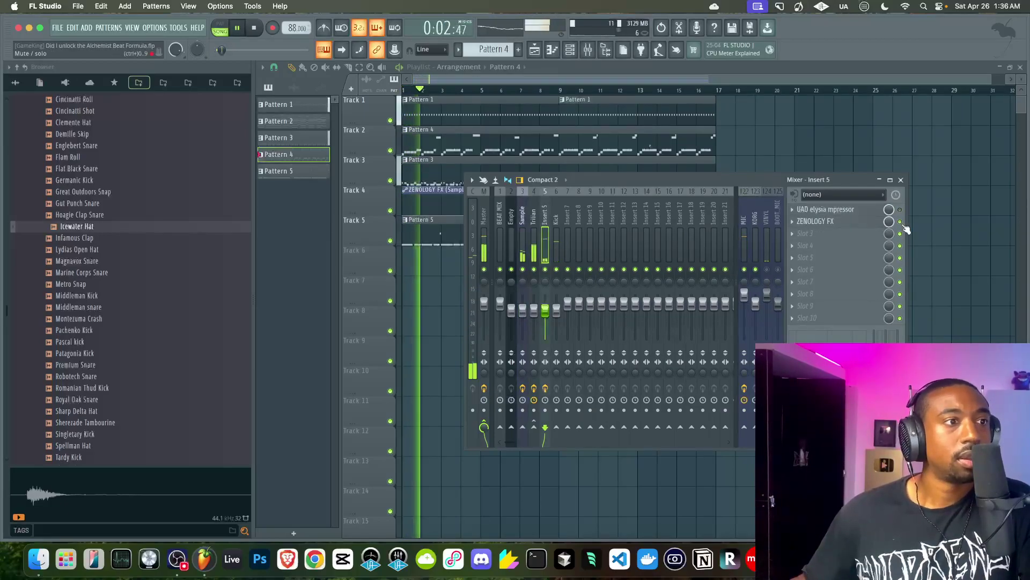
- Open ZENOLOGY FX on Insert 5 and review the post-filter cutoff choices
left_click(816, 221)
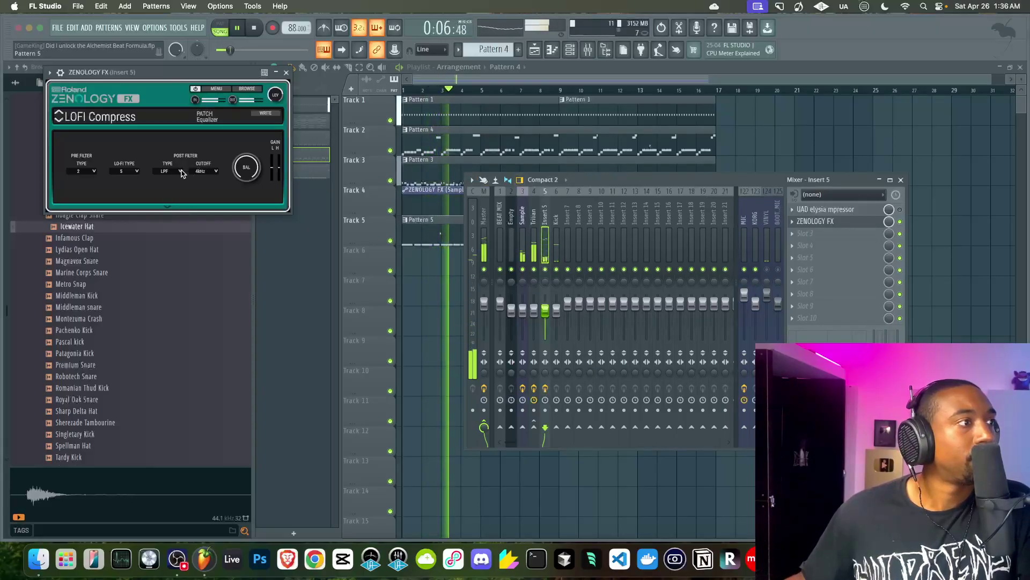
left_click(207, 172)
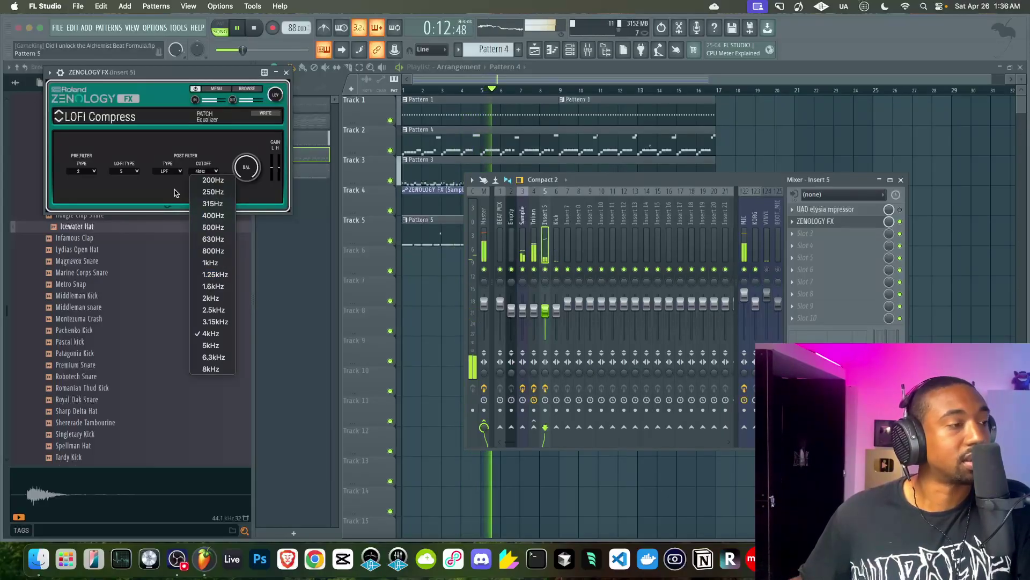
left_click(174, 189)
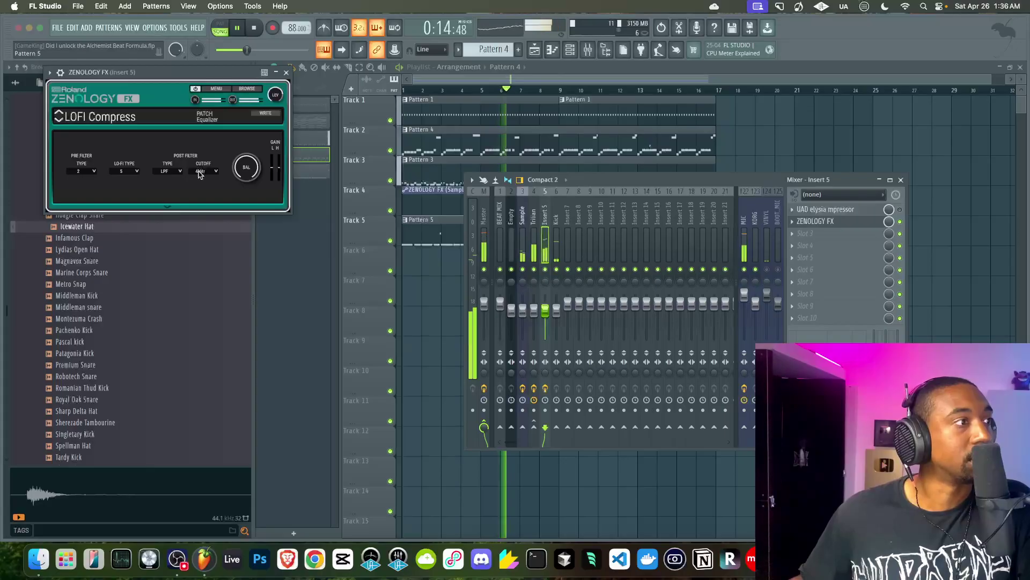
- Audition lo-fi types 1, 3, 4, 8 and 9 in Insert 5's LOFI Compress and settle on type 4
left_click(131, 173)
left_click(127, 171)
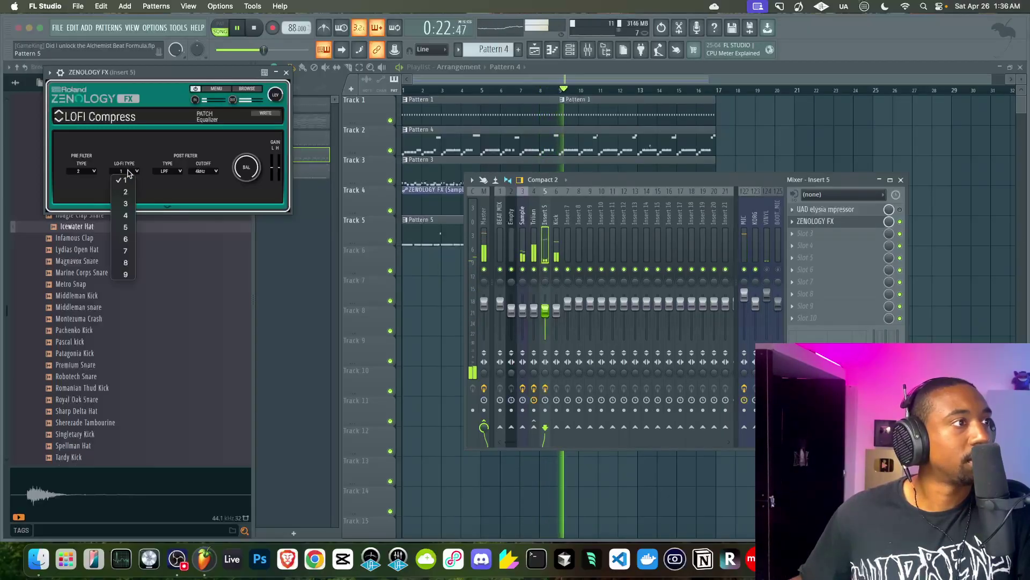
left_click(131, 172)
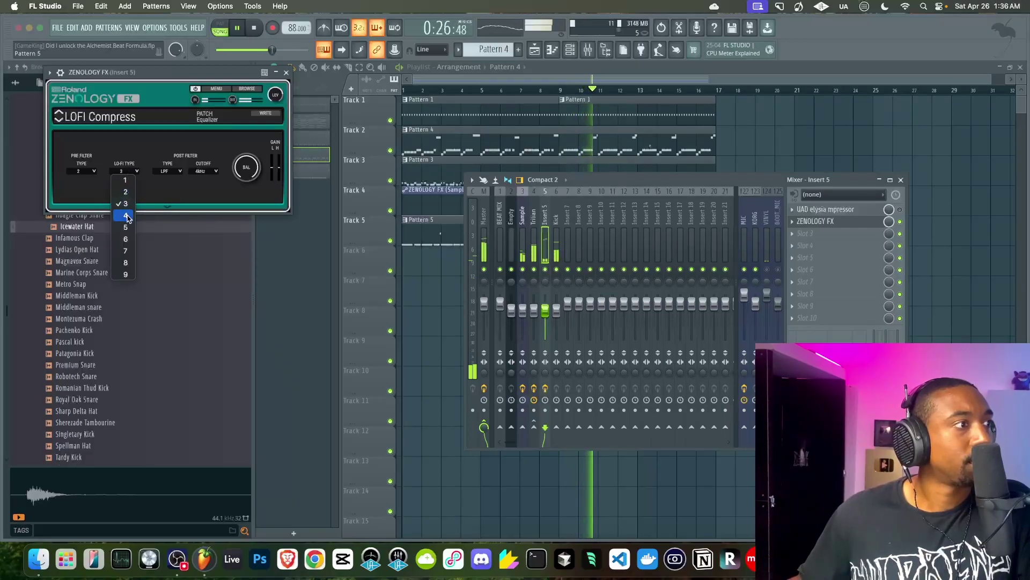
left_click(127, 215)
left_click(128, 171)
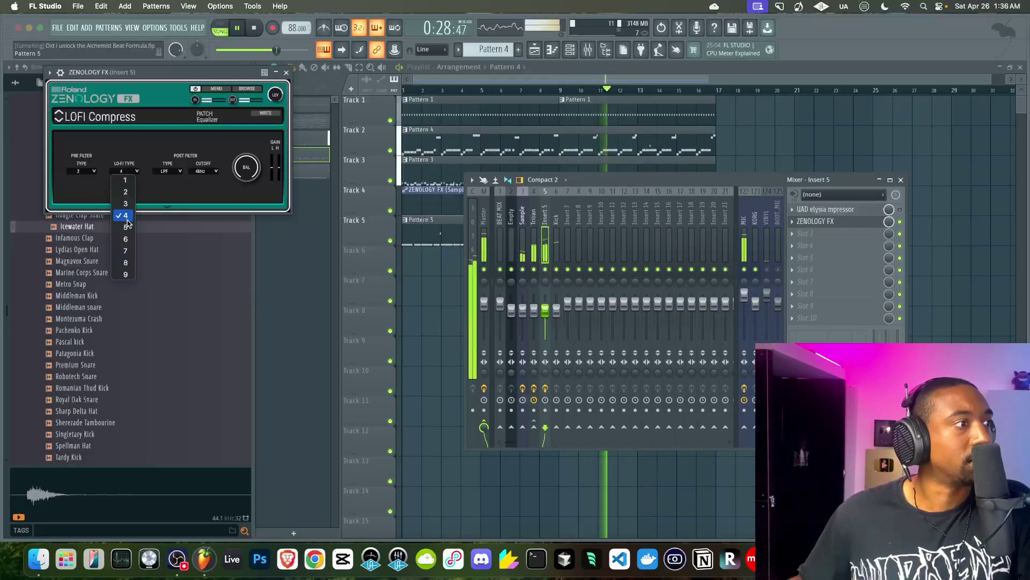
left_click(126, 172)
left_click(126, 262)
left_click(129, 172)
left_click(127, 274)
left_click(127, 171)
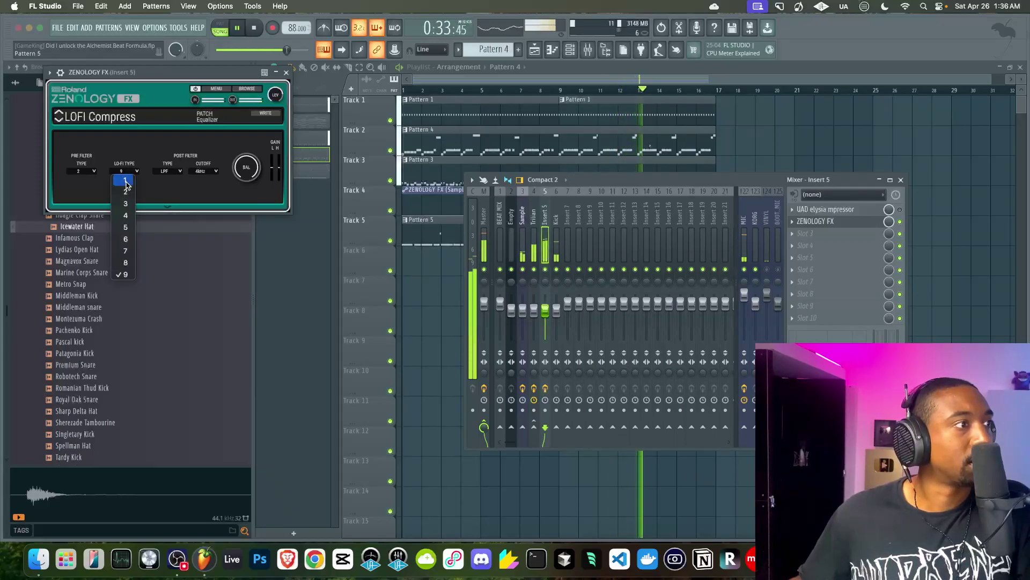
left_click(127, 215)
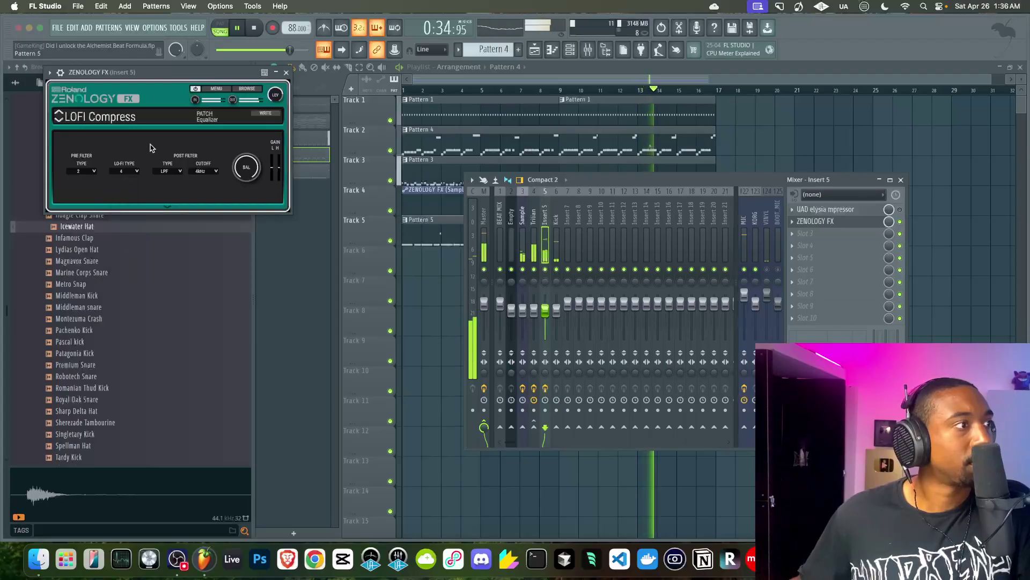
- Close and reopen Insert 5's ZENOLOGY FX and boost its high gain slightly
left_click(286, 73)
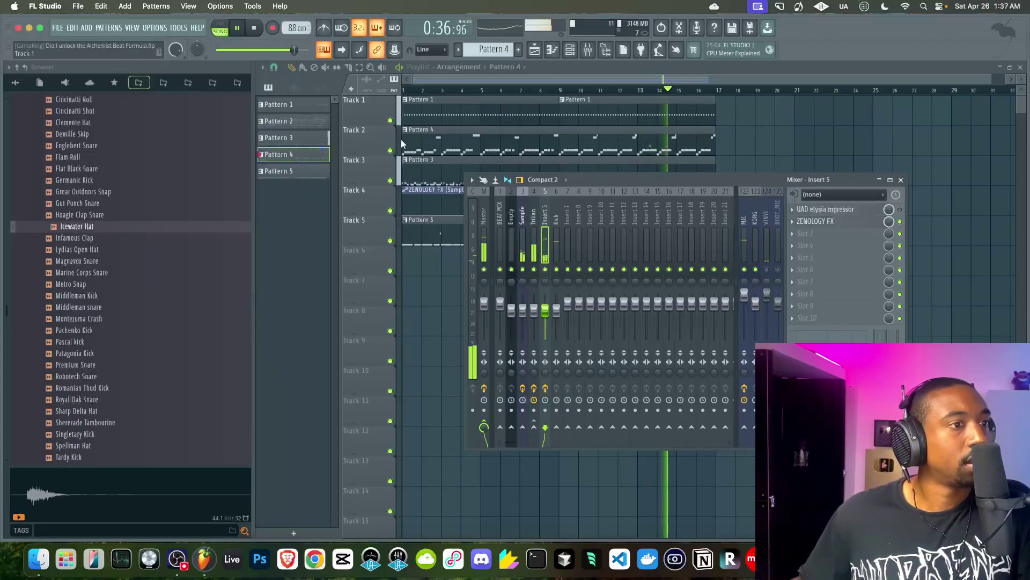
left_click(824, 221)
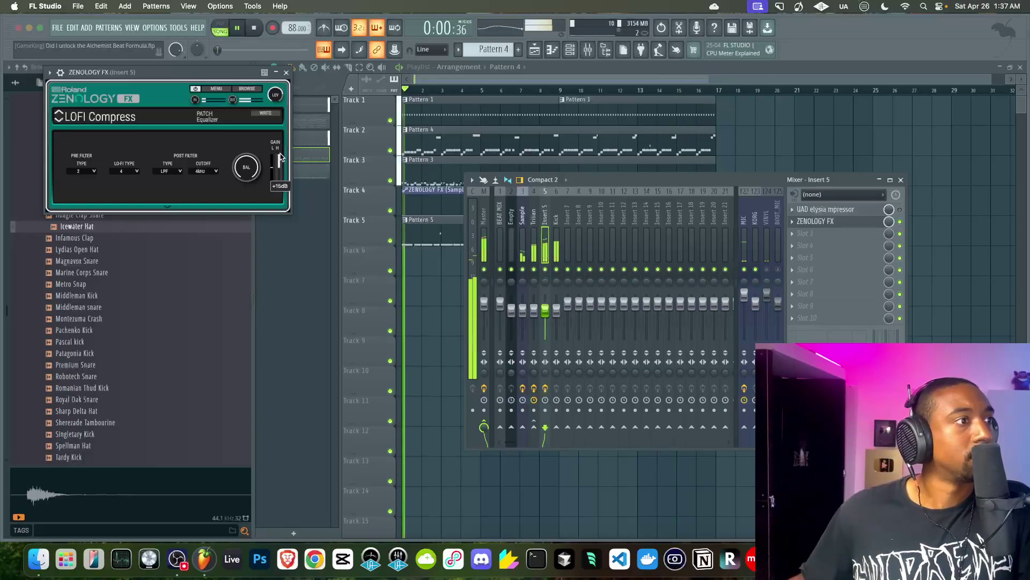
left_click_drag(279, 160, 279, 166)
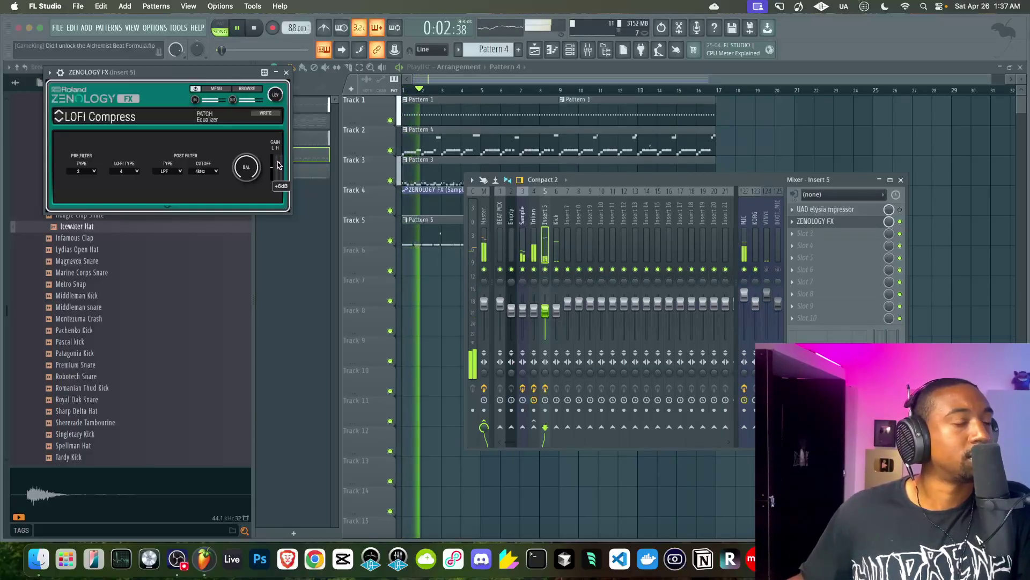
- Send the Kick mixer track to Insert 5 and replay the arrangement to hear it
left_click(557, 241)
key("space")
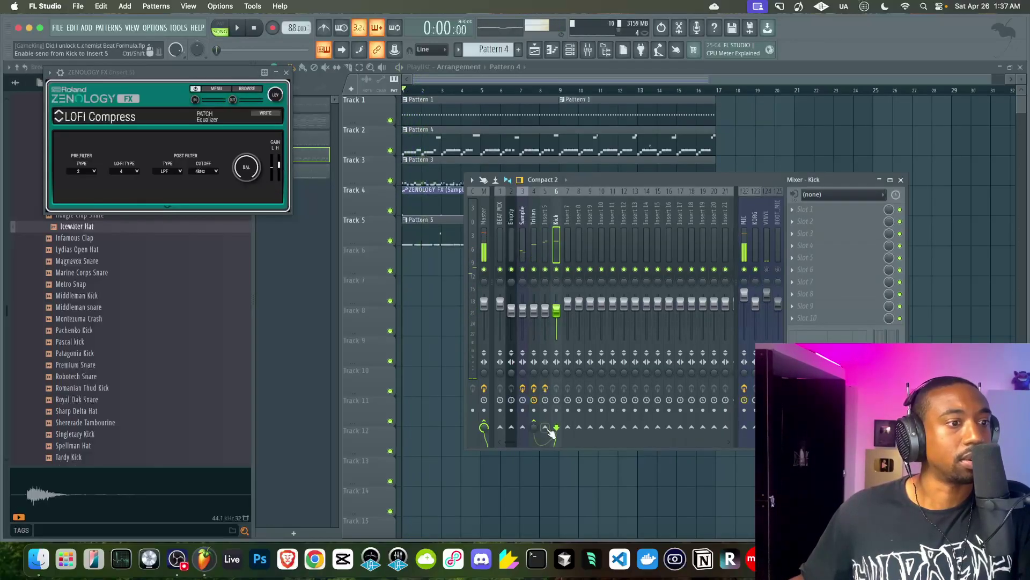
key("space")
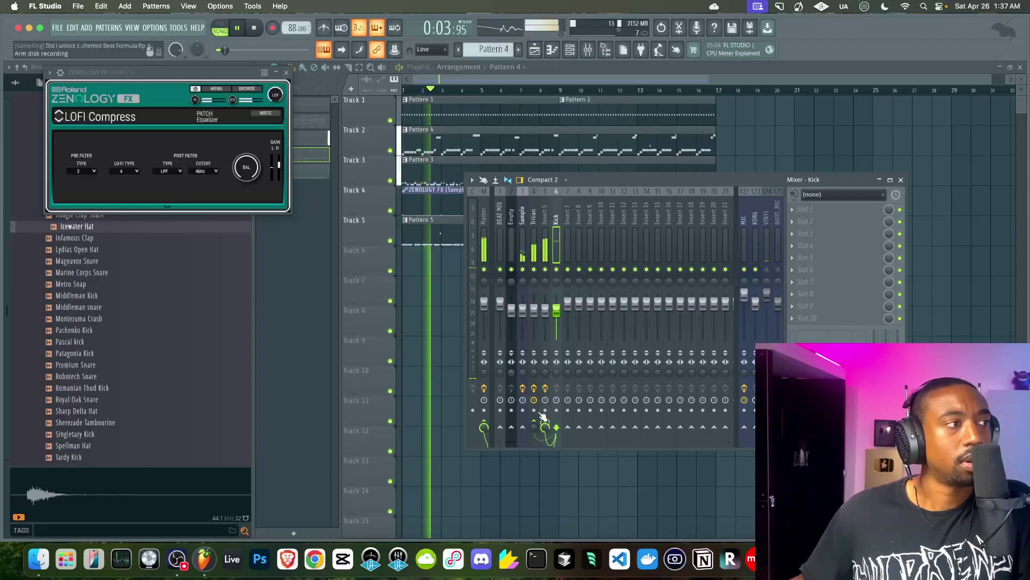
key("F9")
key("space")
key("space")
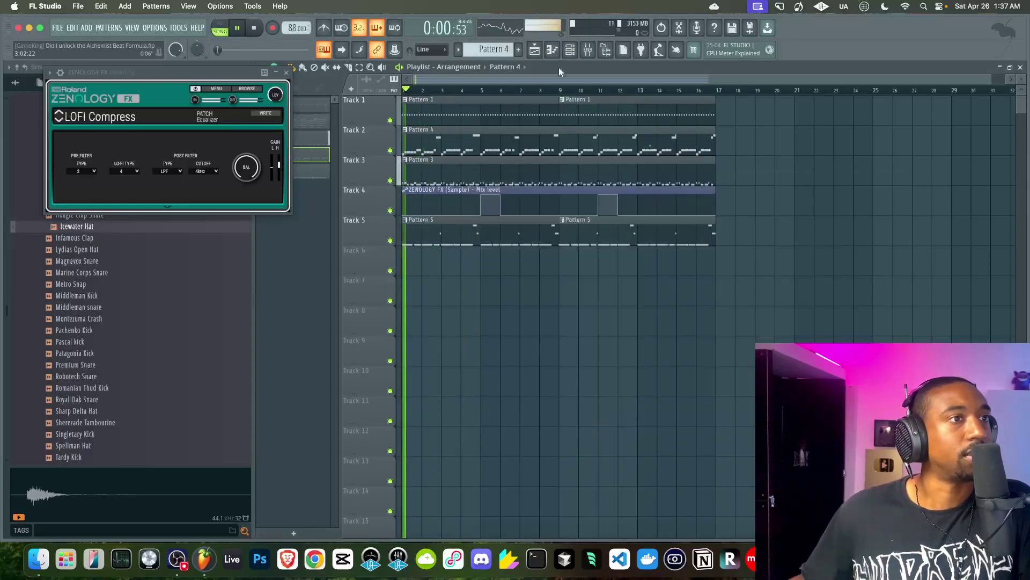
key("F9")
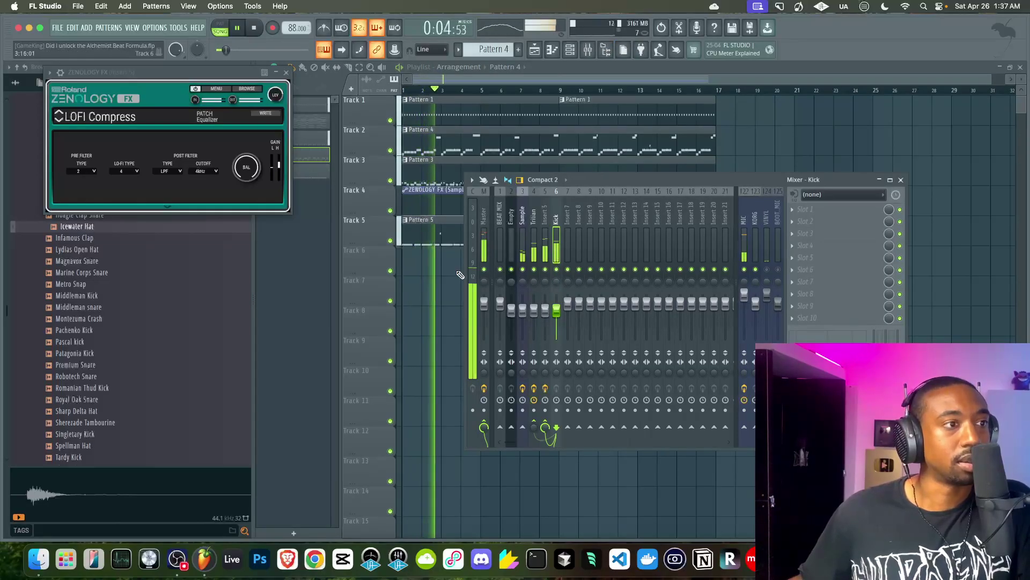
key("F9")
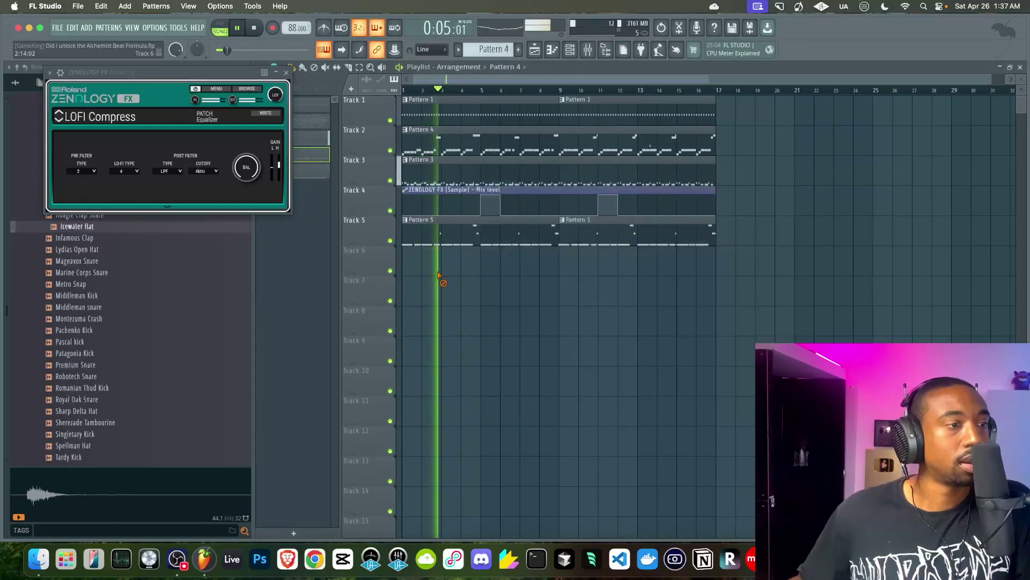
- Open Pattern 5's Trilian notes and lengthen the short D5 note before bar 5 up to the barline
left_click(590, 49)
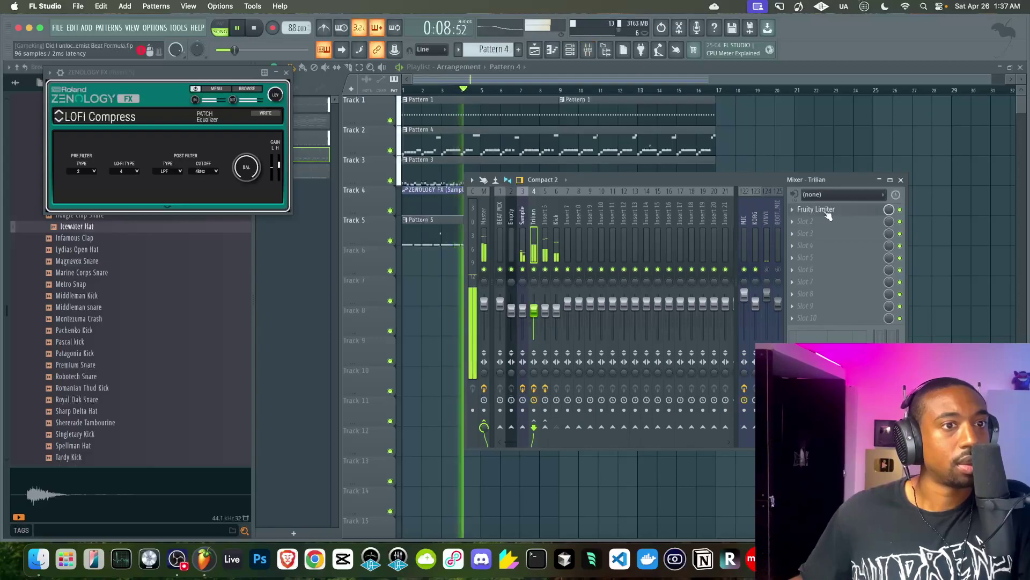
key("F9")
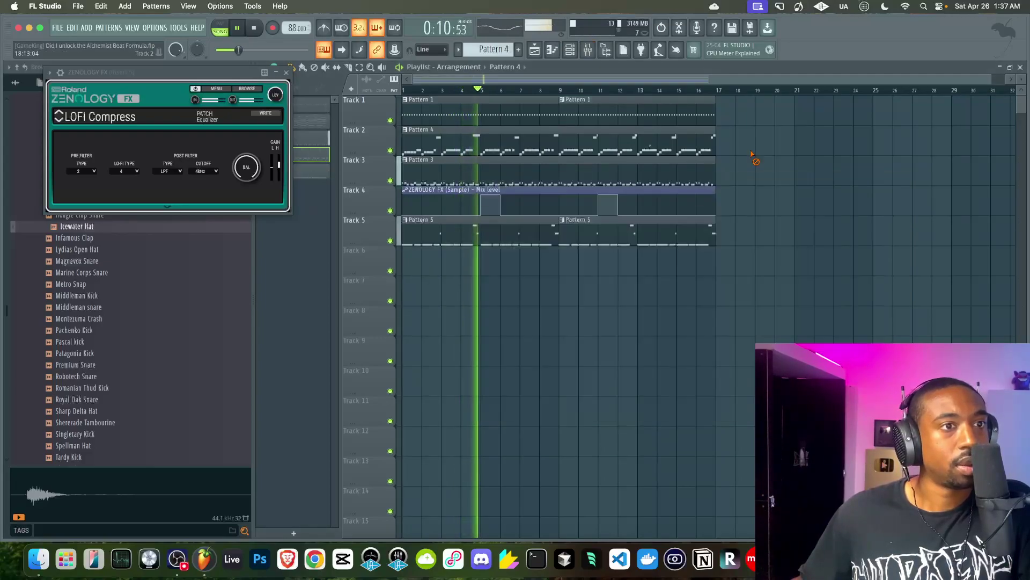
double_click(402, 225)
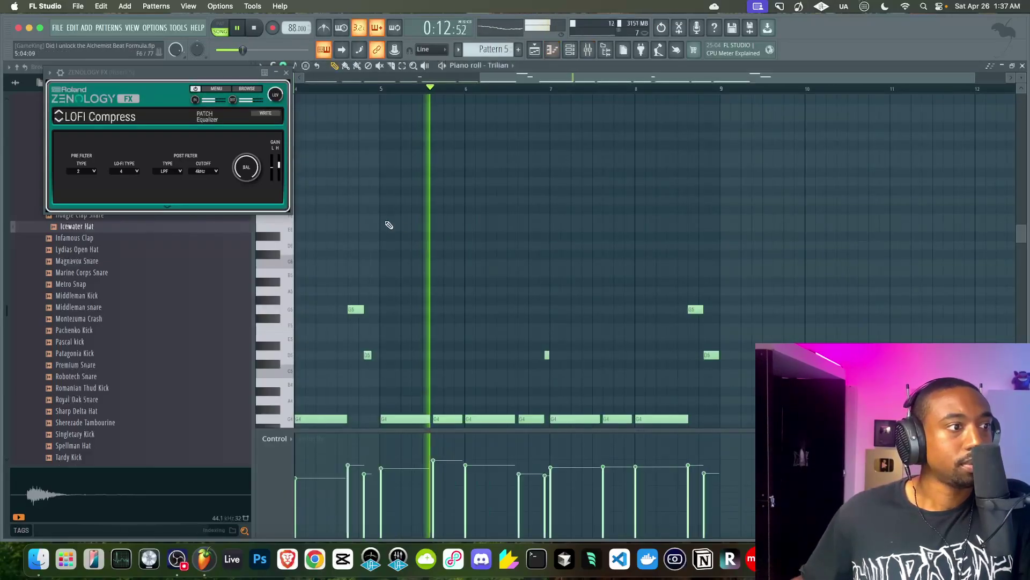
left_click(367, 354)
scroll(368, 354, "up", 2)
left_click_drag(370, 354, 382, 354)
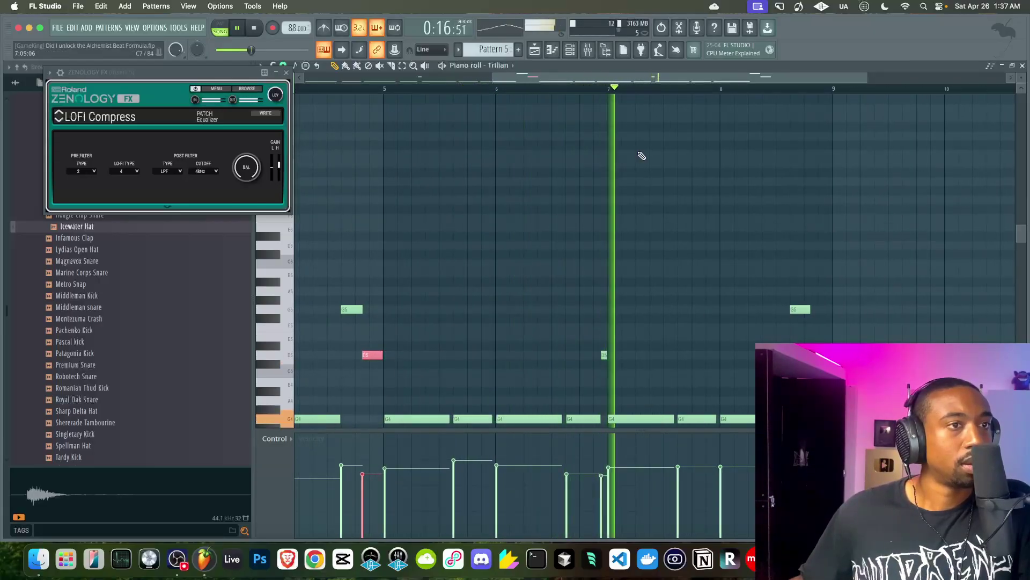
- Raise the high gain to +8 dB in the Auto Wah on the Sample mixer track and close the effect
key("F9")
left_click(526, 239)
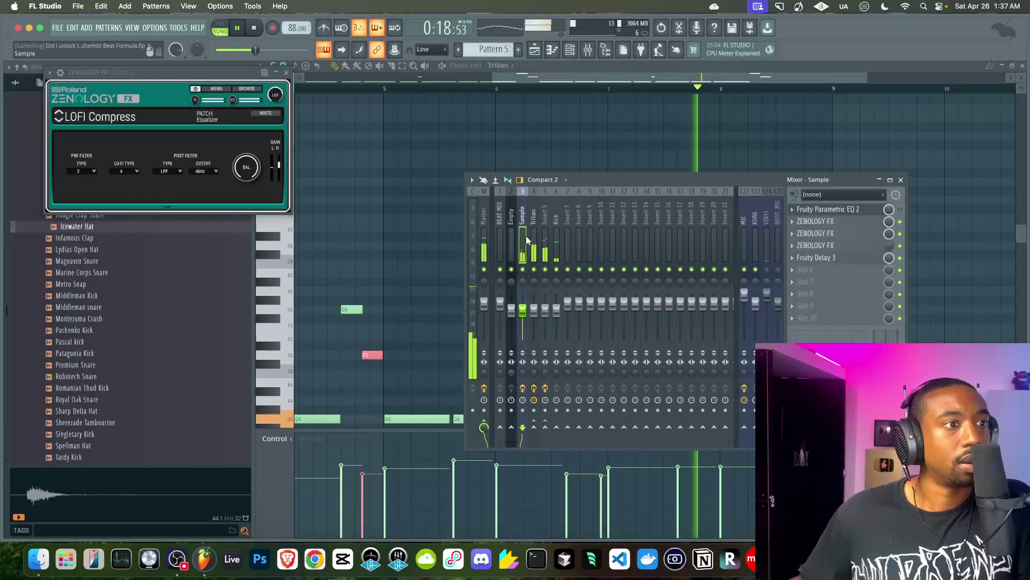
left_click(841, 233)
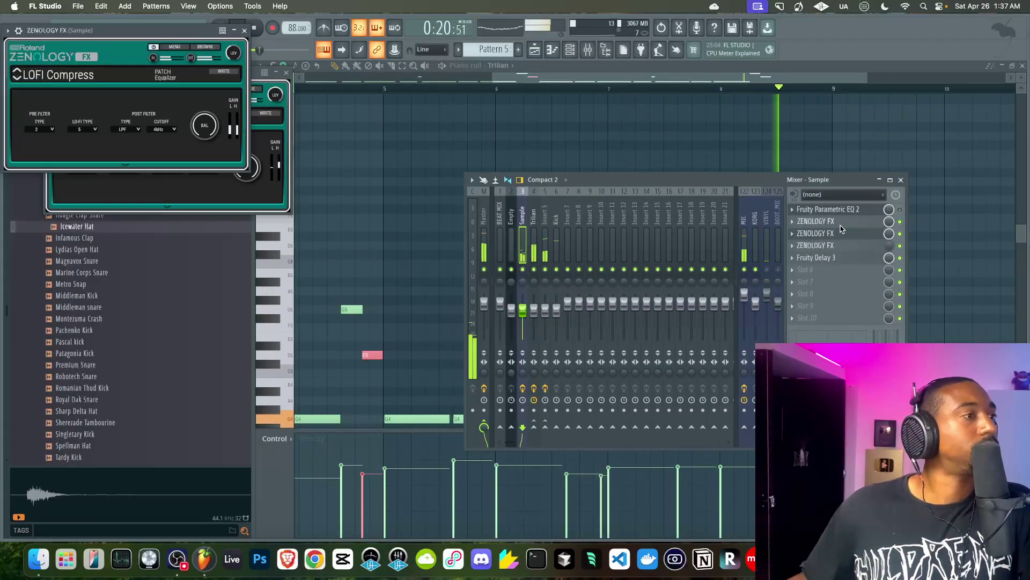
left_click(840, 221)
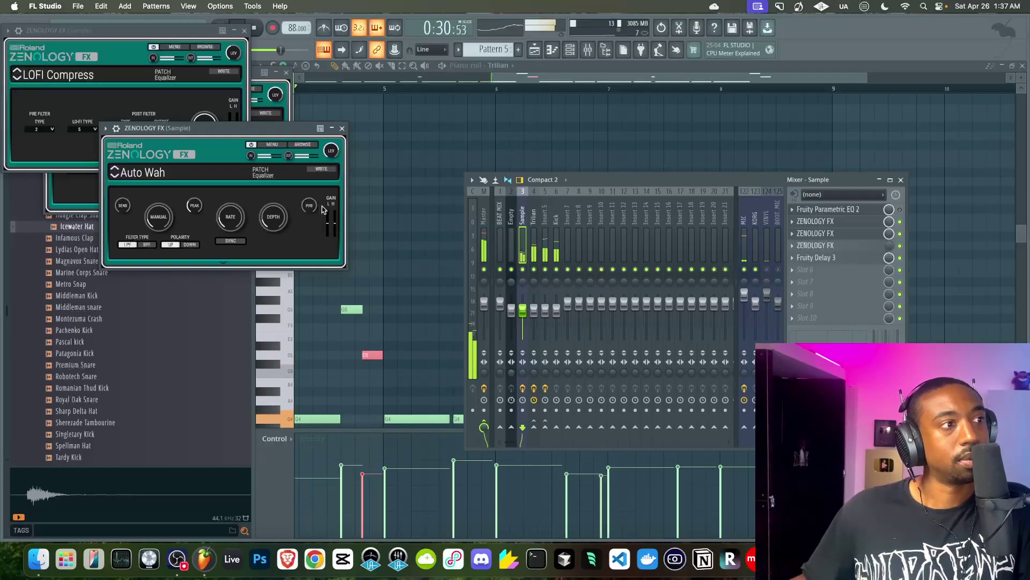
mouse_move(311, 206)
left_mouse_down()
mouse_move(319, 182)
mouse_move(316, 190)
left_mouse_up()
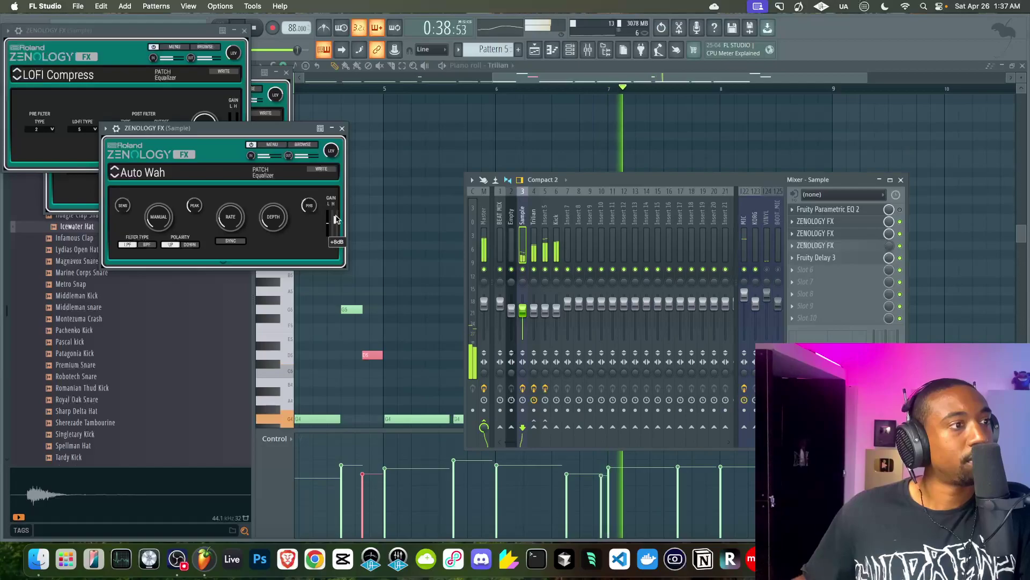
left_click(345, 128)
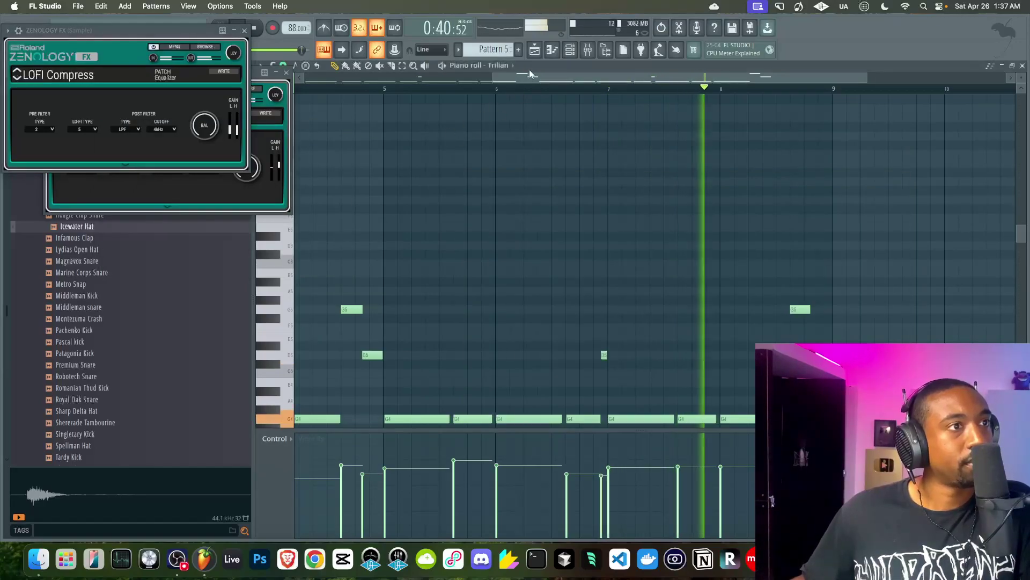
- Bring up the channel rack, move the LOFI Compress window down, and enable KRONOS KEYBOARD input in the MIDI settings
left_click(535, 50)
left_click(588, 50)
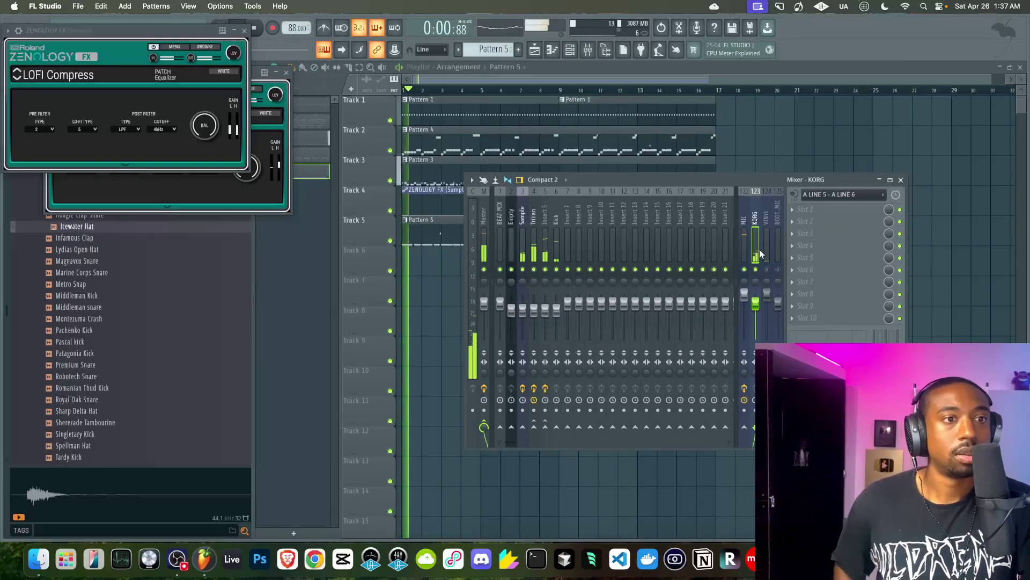
left_click(570, 50)
left_click_drag(180, 35, 183, 74)
left_click(154, 27)
left_click(162, 49)
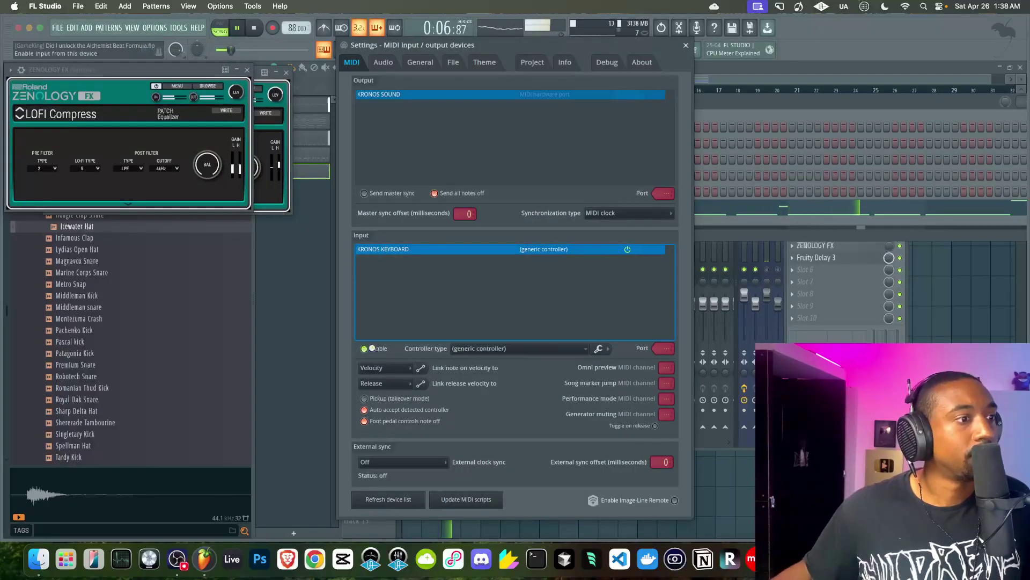
left_click(686, 46)
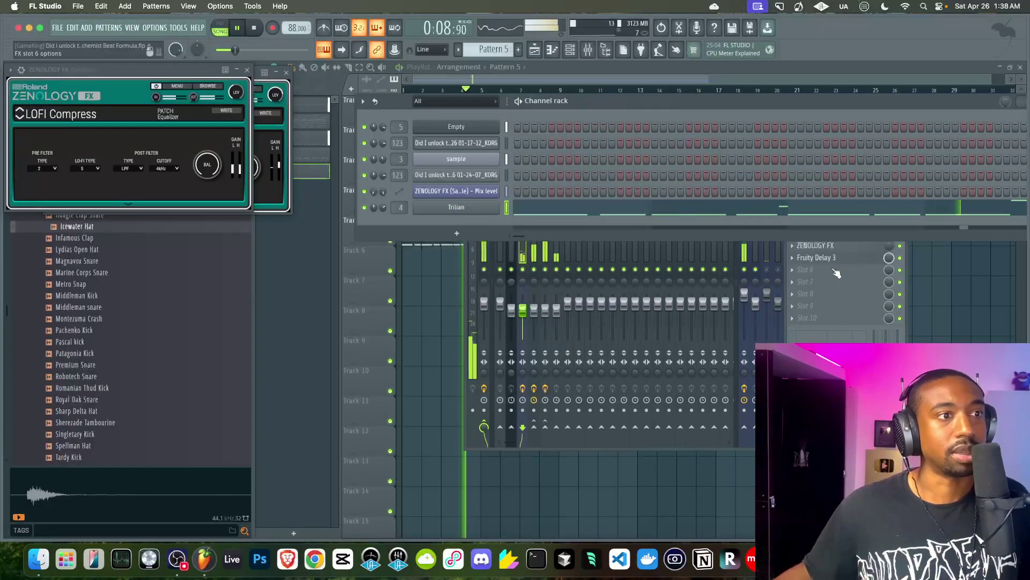
- Save the project and bring the mixer and channel rack back up
right_click(944, 322)
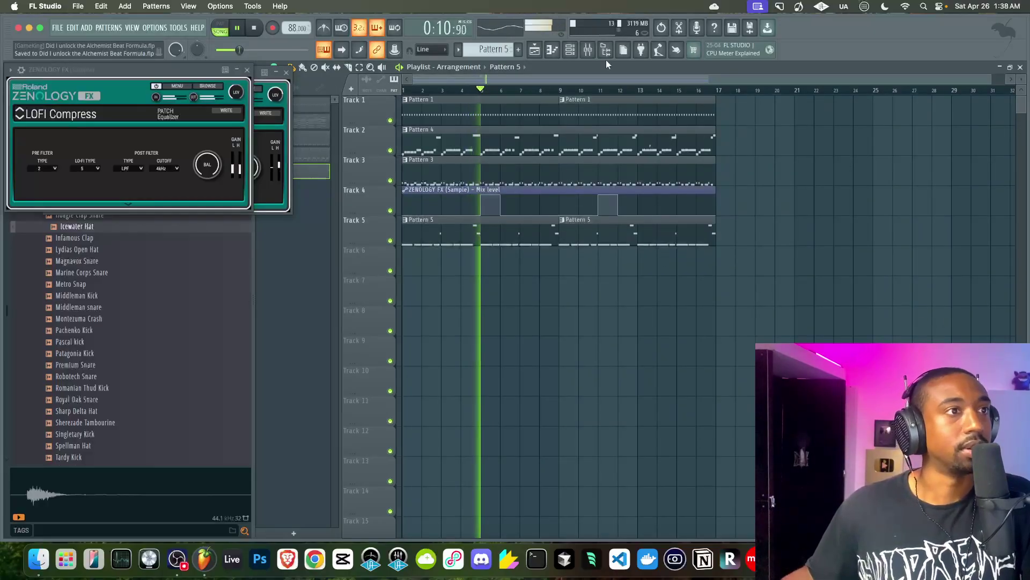
left_click(587, 54)
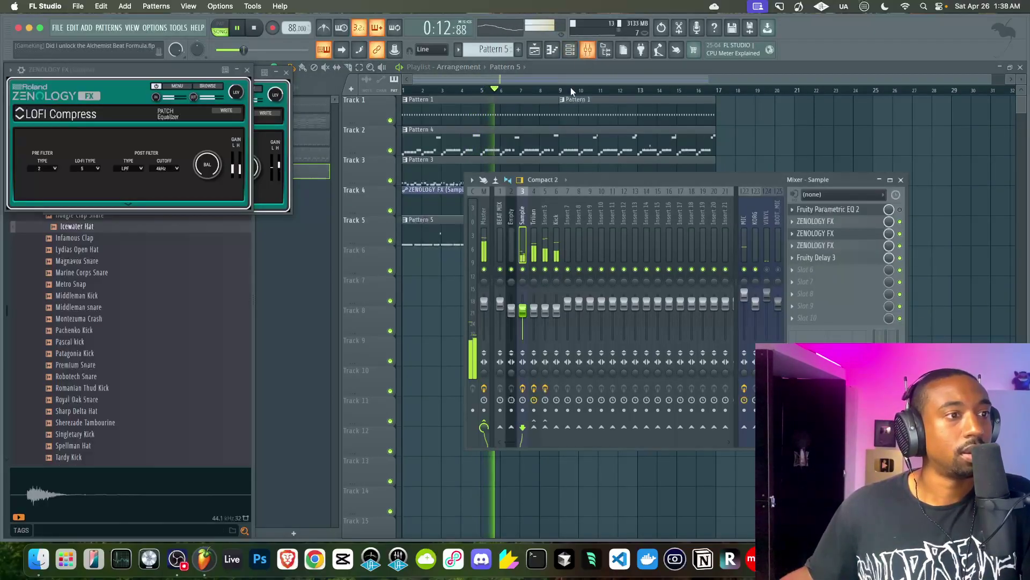
left_click(571, 50)
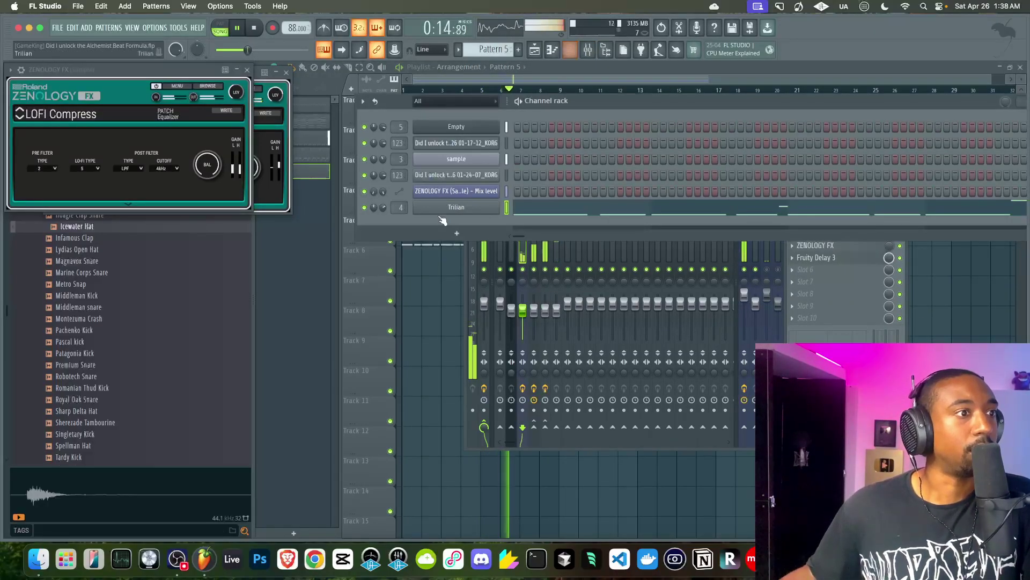
- Reset the Kick mixer track's volume to 100% and disable its send to the Master
left_click_drag(557, 306, 557, 314)
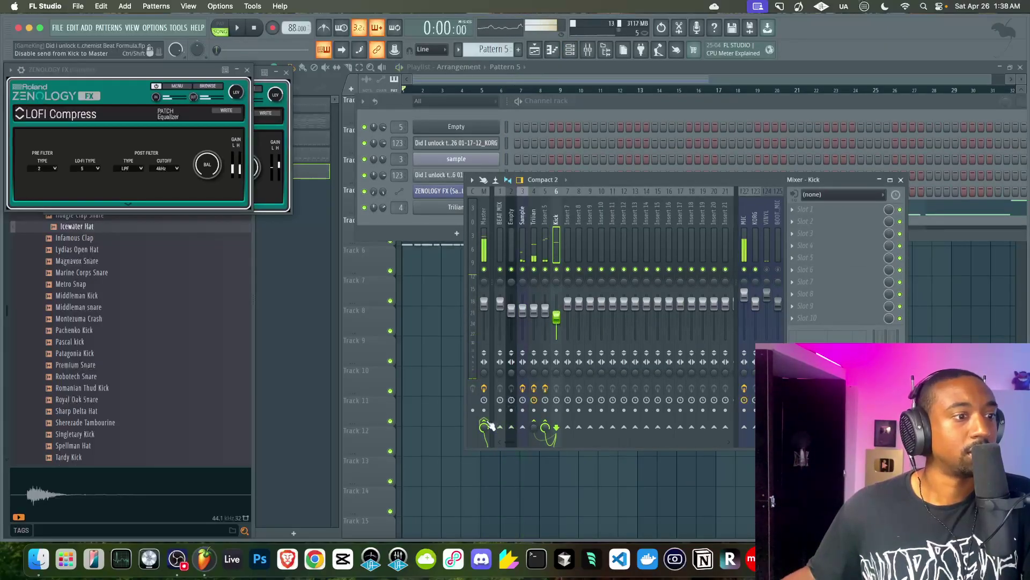
key("space")
right_click(557, 317)
left_click(568, 320)
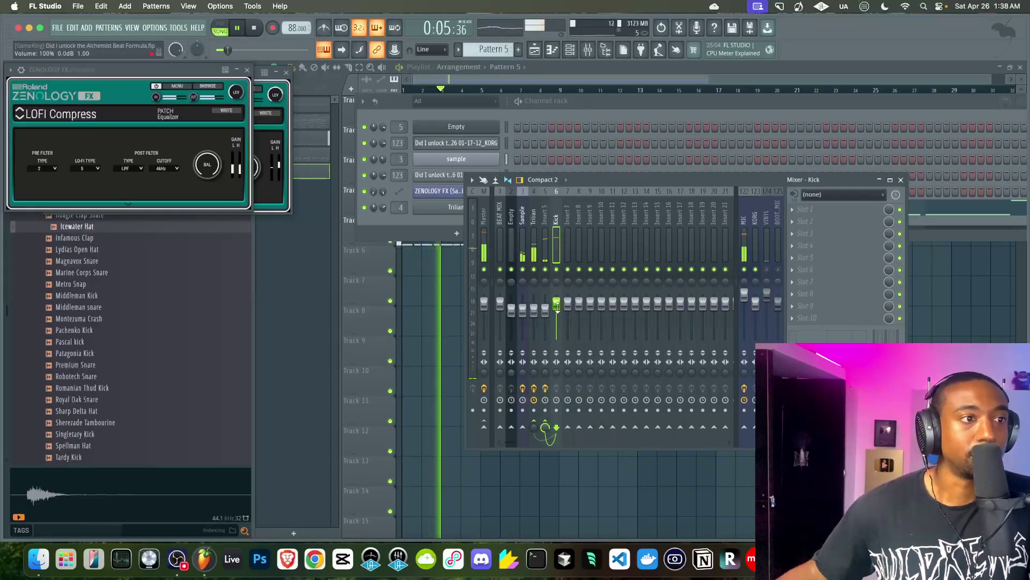
- Route the Kick mixer track to BEAT MIX, adjusting its send level to Insert 5 and lowering its fader slightly
left_click(500, 427)
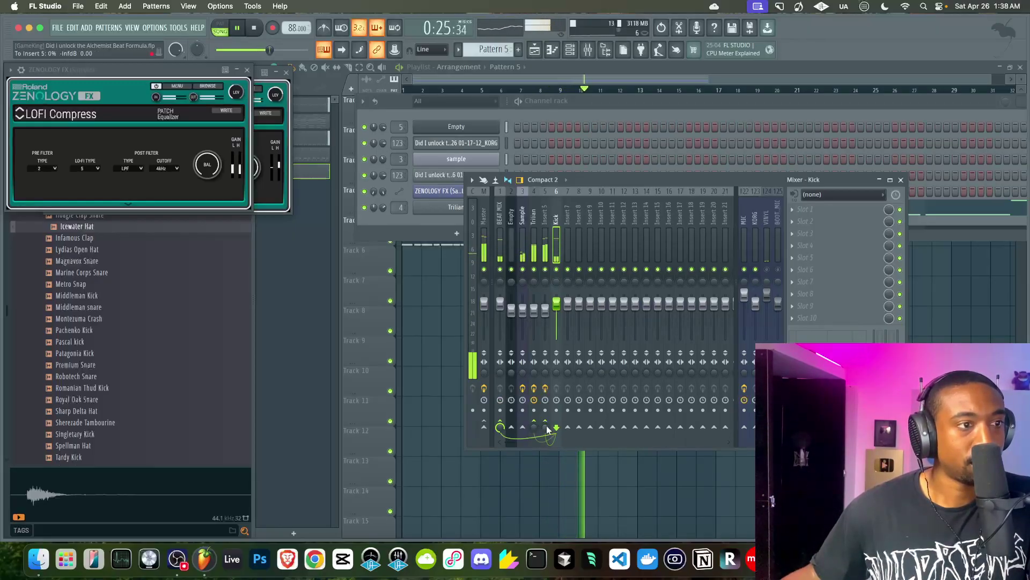
left_click_drag(547, 430, 546, 419)
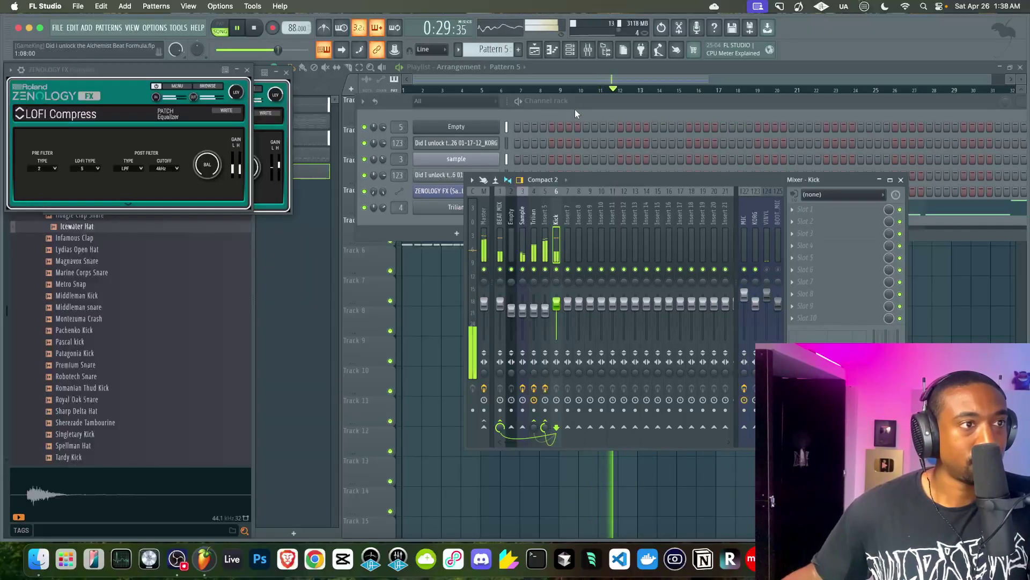
left_click_drag(557, 304, 557, 308)
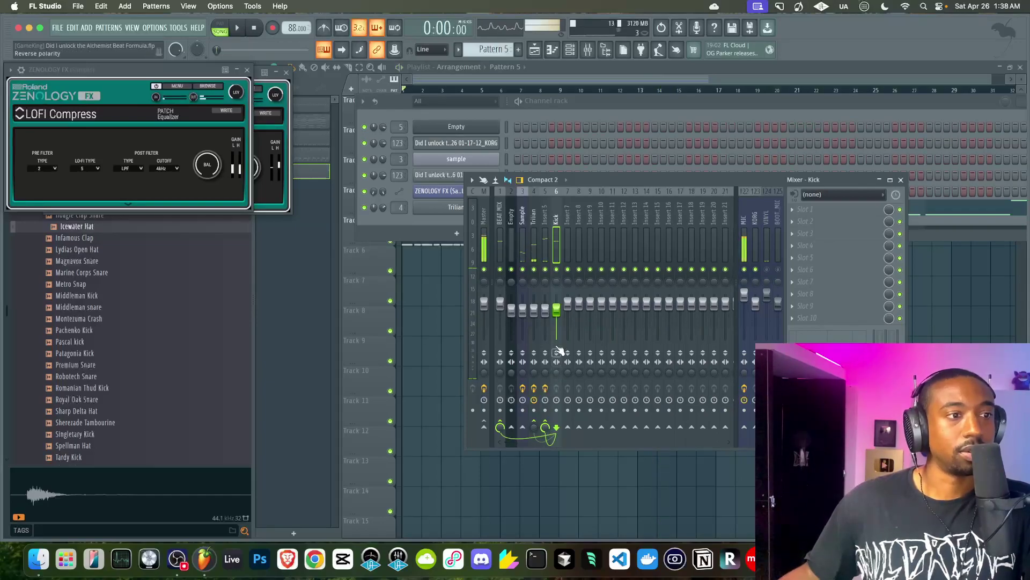
- Switch to the empty Pattern 6 and disable KRONOS KEYBOARD input in the MIDI settings
left_click(629, 115)
key("space")
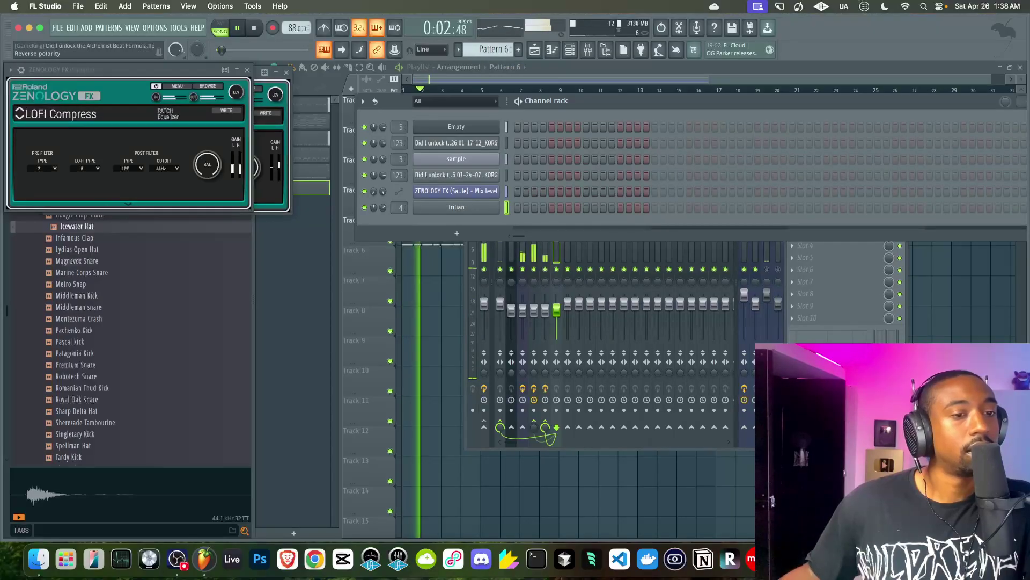
key("F9")
key("space")
left_click(549, 106)
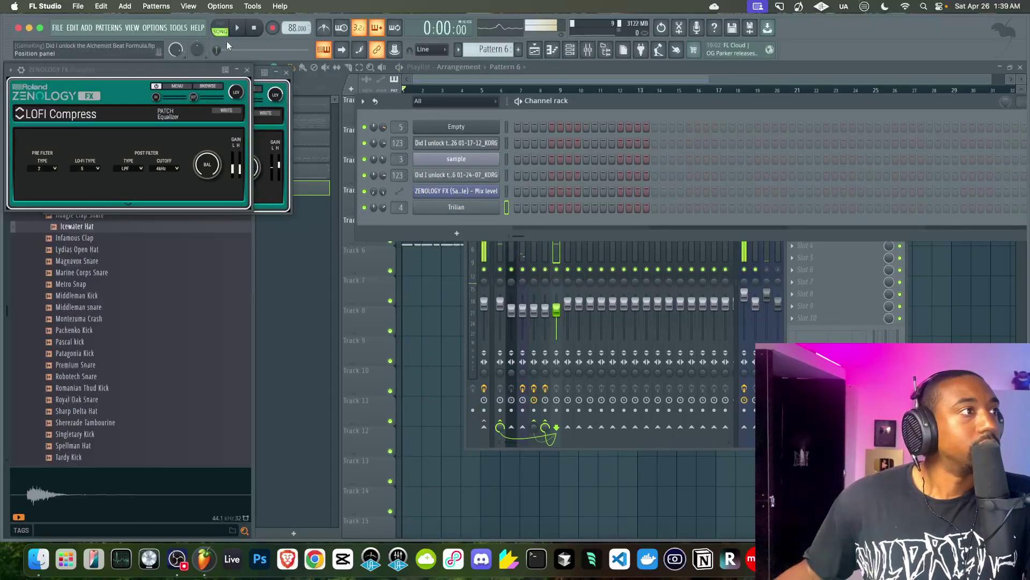
left_click(155, 28)
left_click(164, 43)
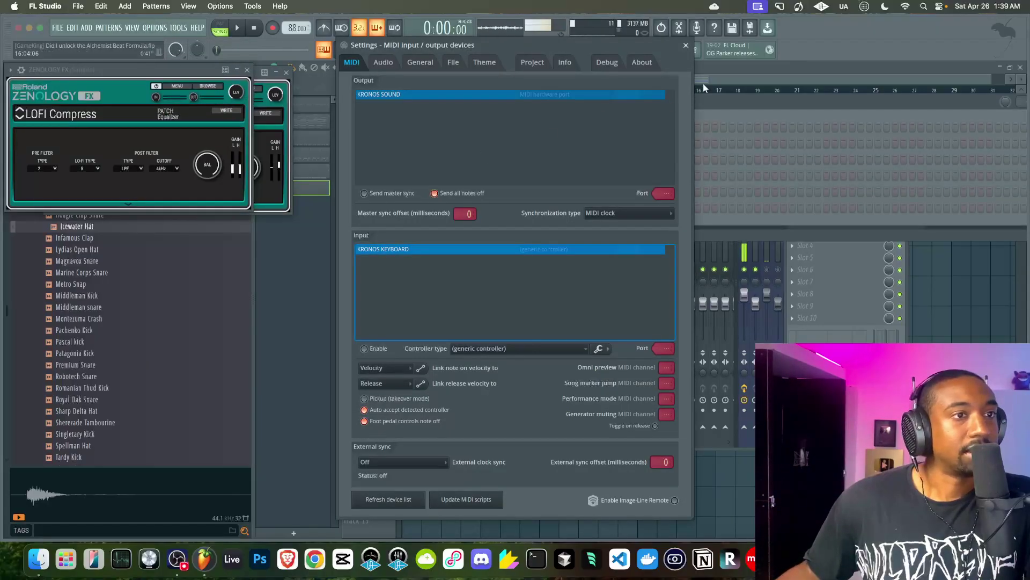
left_click(686, 46)
- Arm the KORG mixer track and record its live input over the 16-bar arrangement onto playlist Track 6
left_click(756, 252)
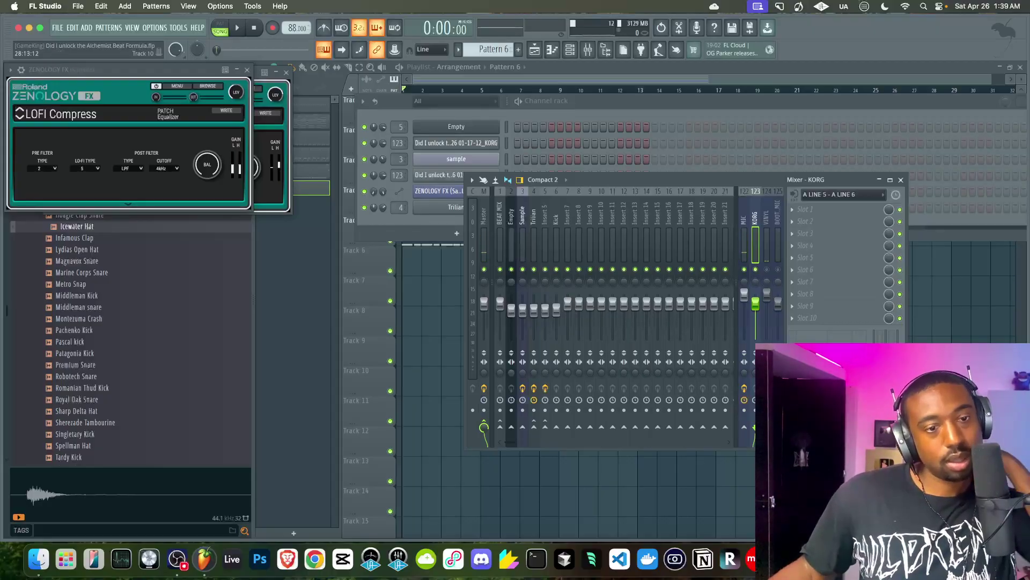
left_click(947, 380)
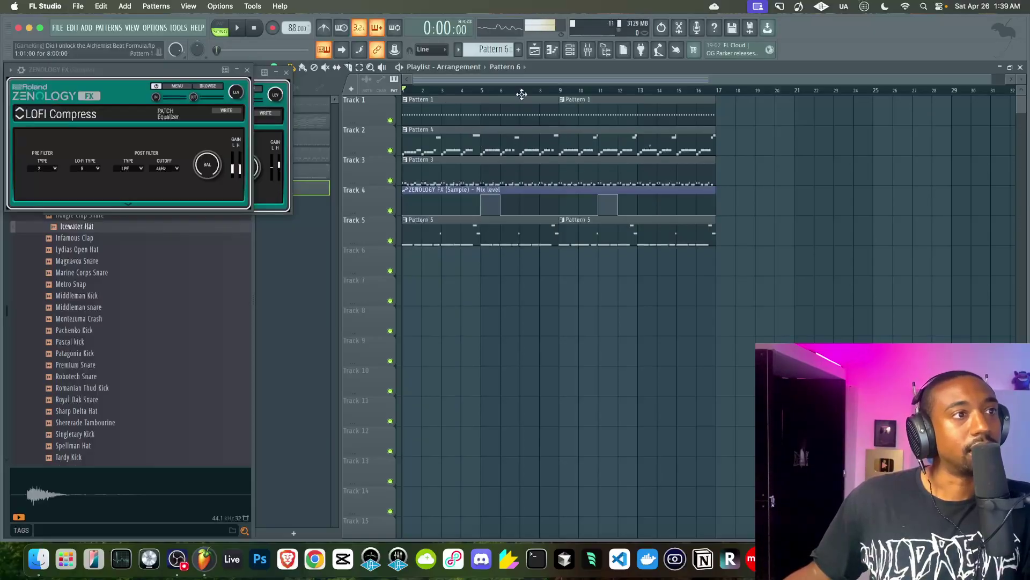
left_click(578, 47)
left_click(499, 304)
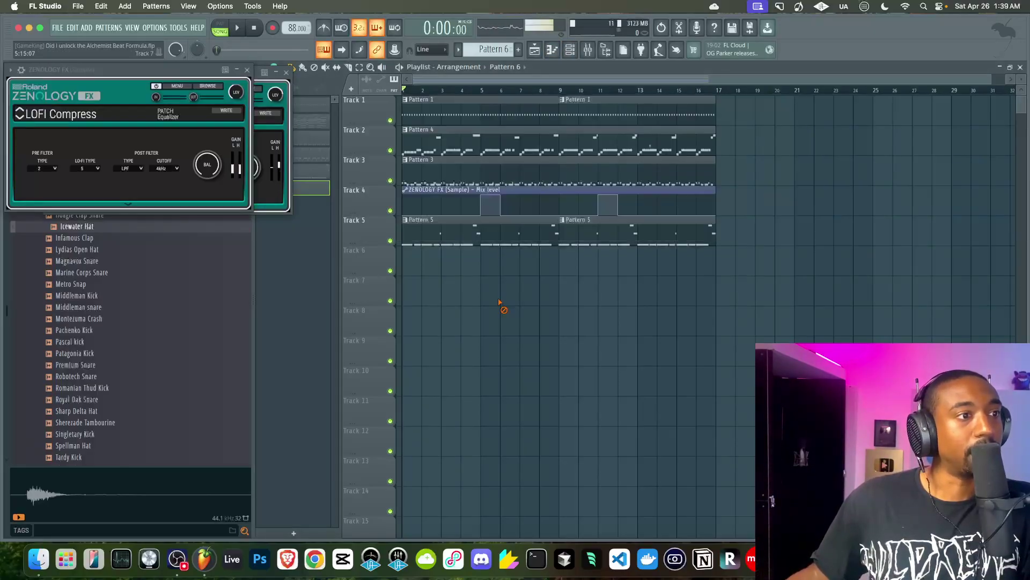
left_click(588, 50)
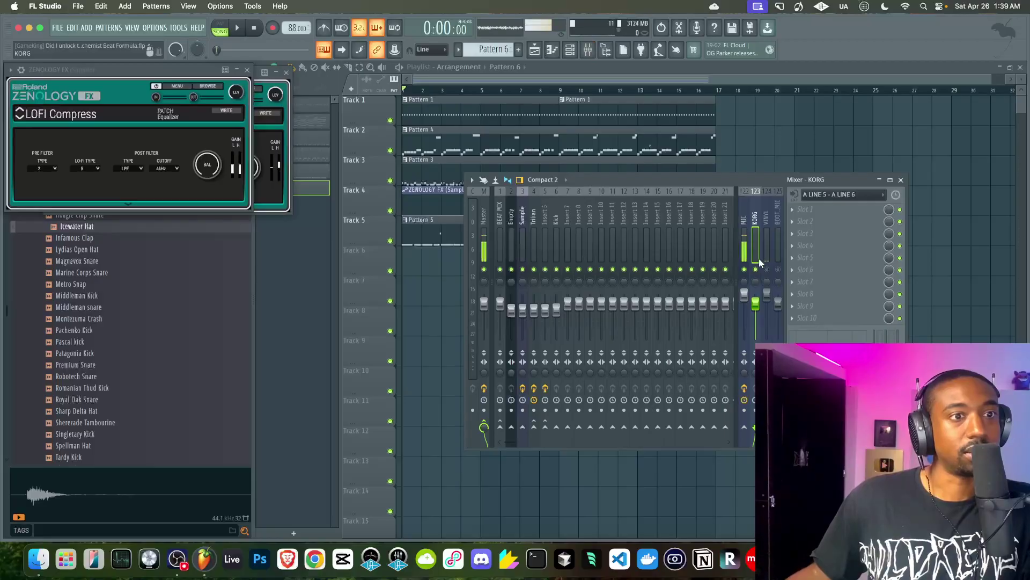
left_click(796, 159)
left_click(589, 50)
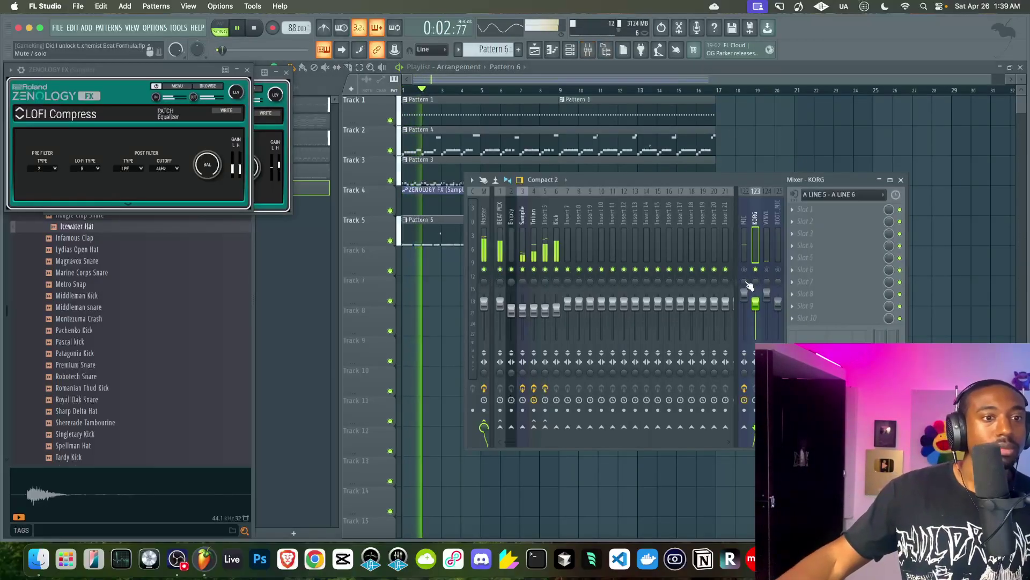
left_click(944, 383)
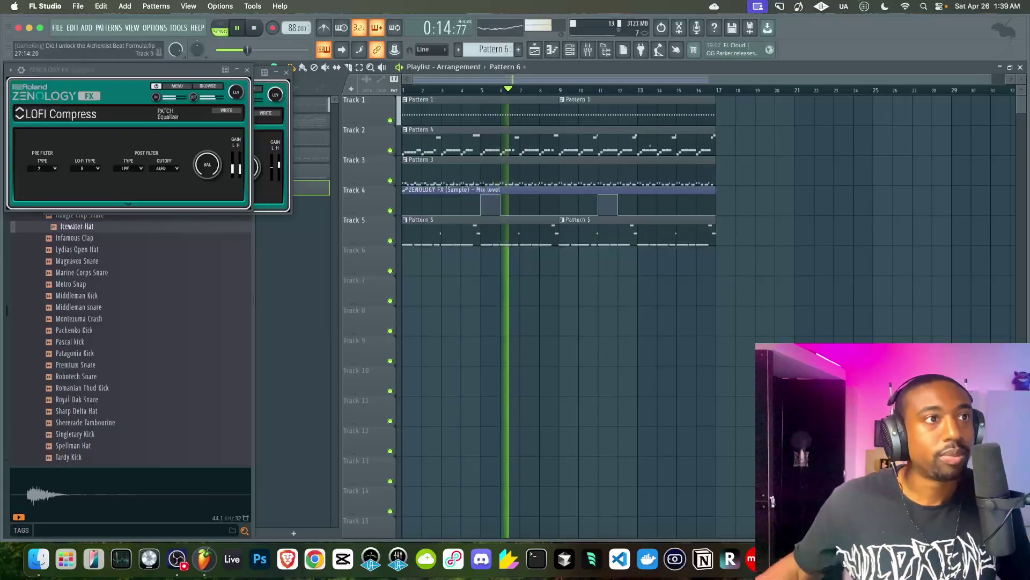
key("F9")
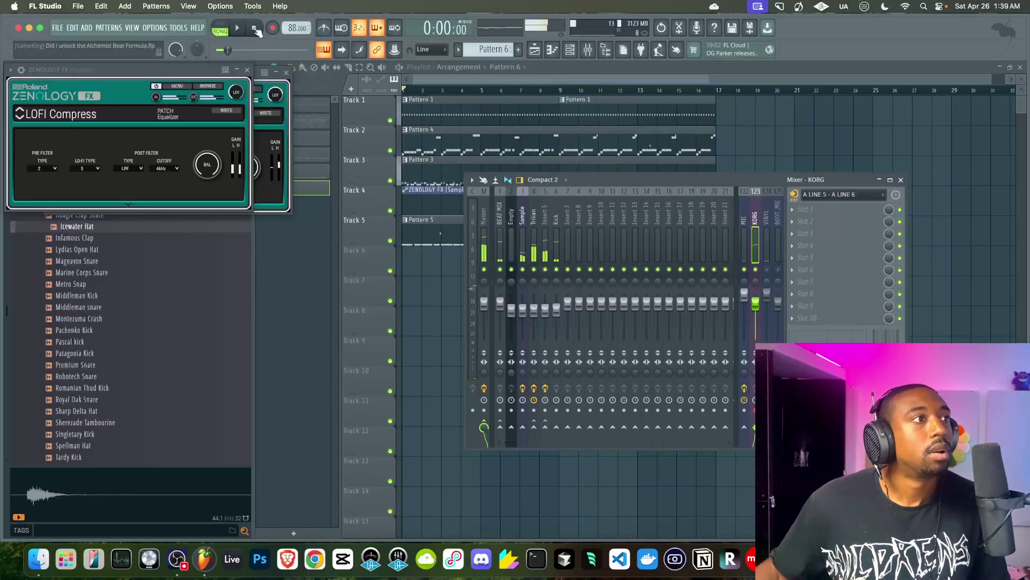
key("F9")
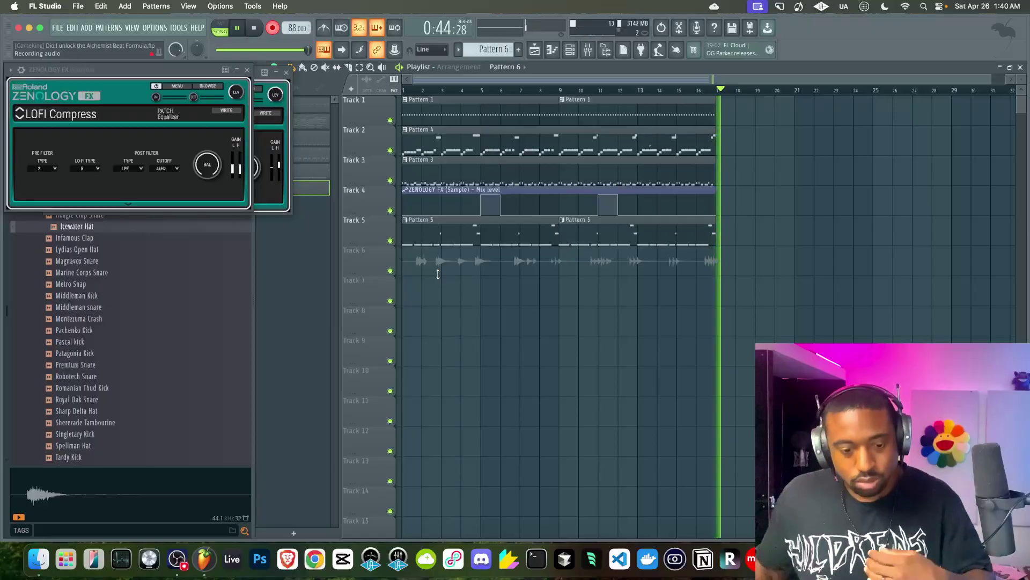
key("space")
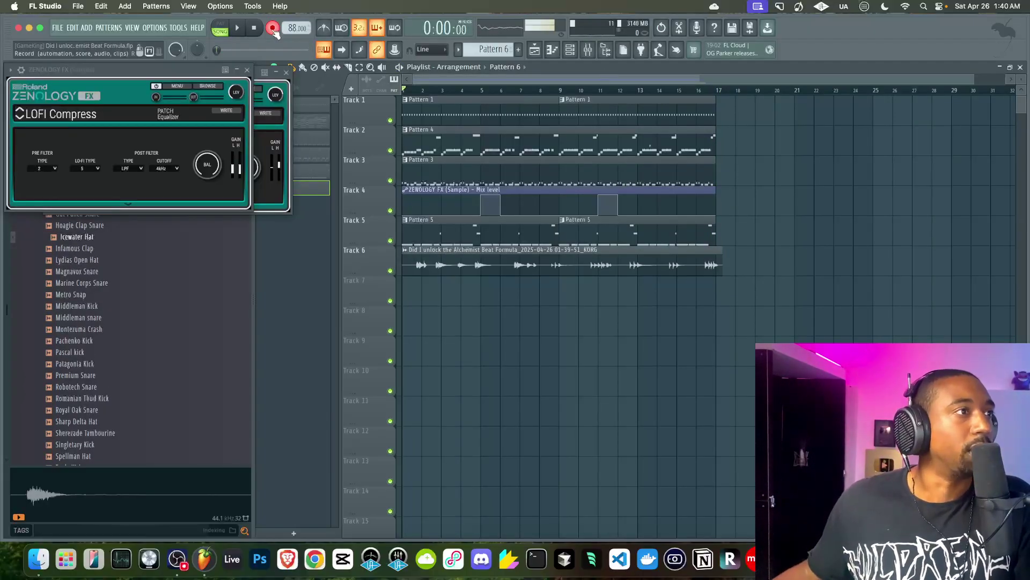
double_click(472, 263)
right_click(448, 323)
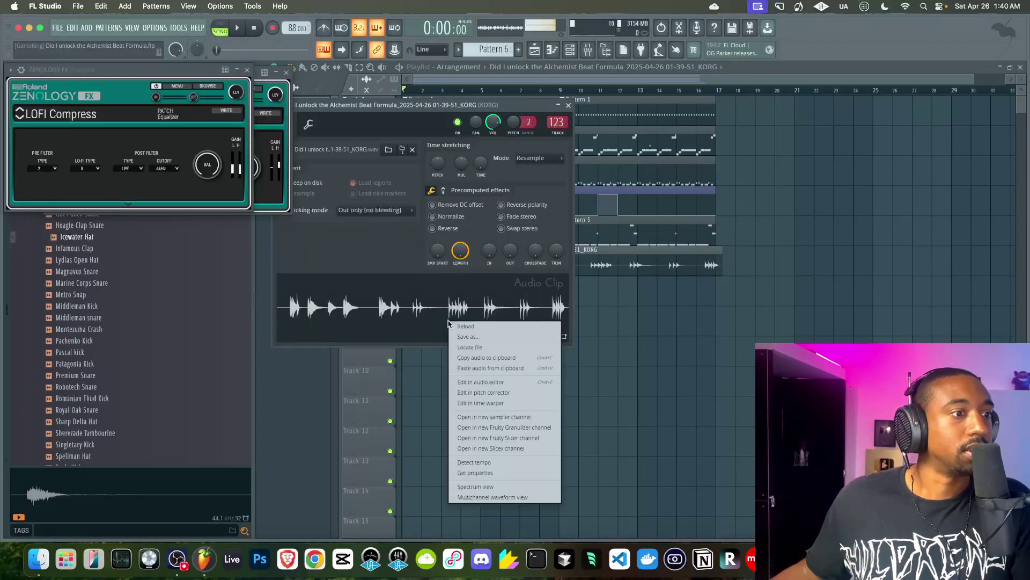
left_click(569, 106)
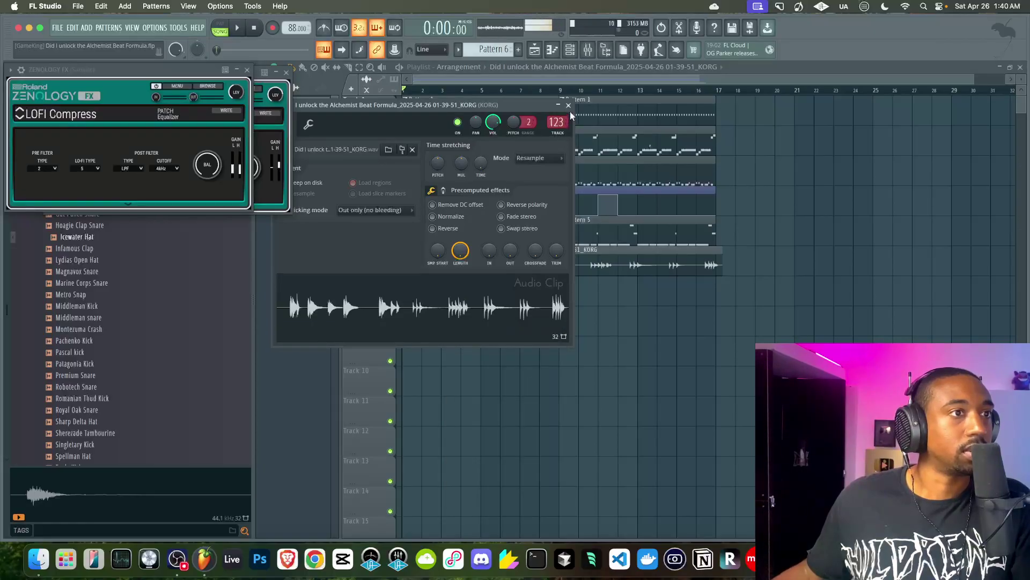
left_click(568, 105)
- Add a Serato Sample channel and move its window clear of the channel names
left_click(572, 49)
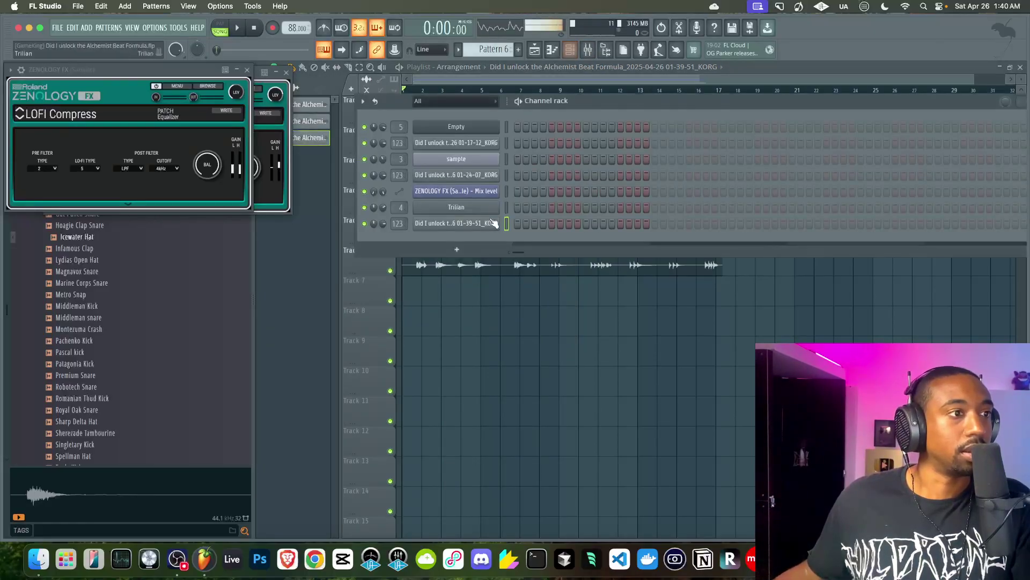
left_click(474, 249)
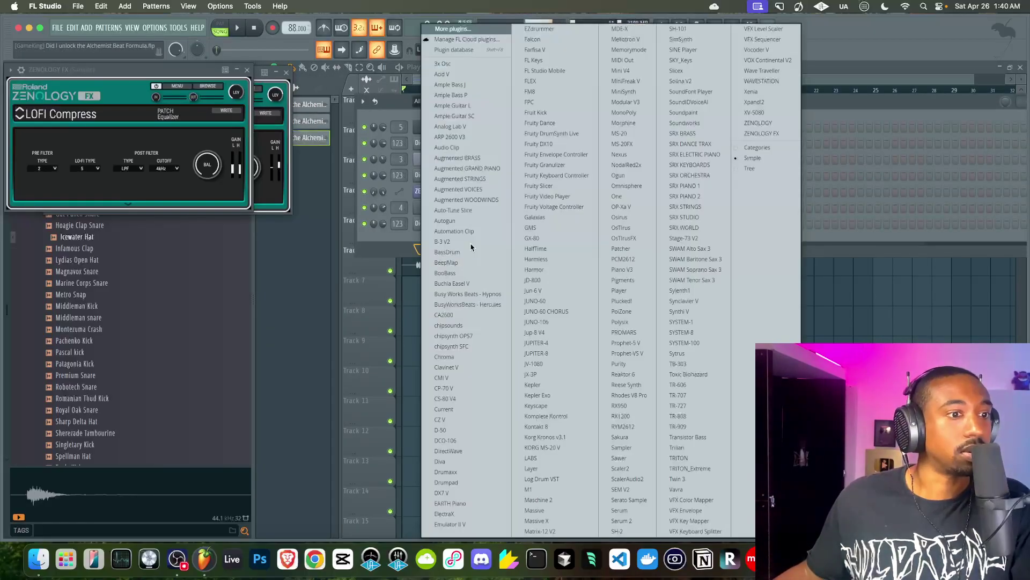
left_click(631, 500)
left_click(588, 410)
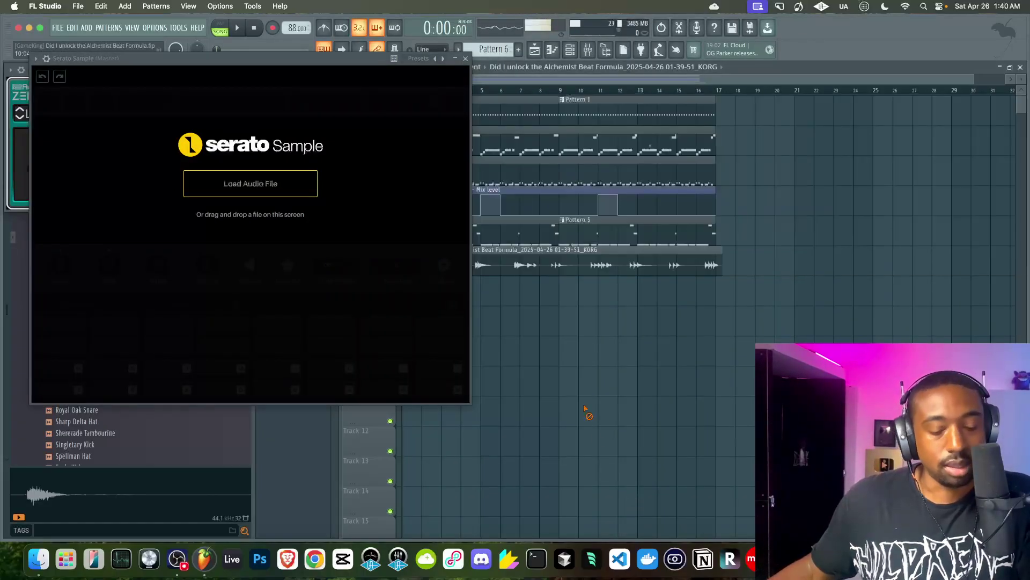
left_click(560, 51)
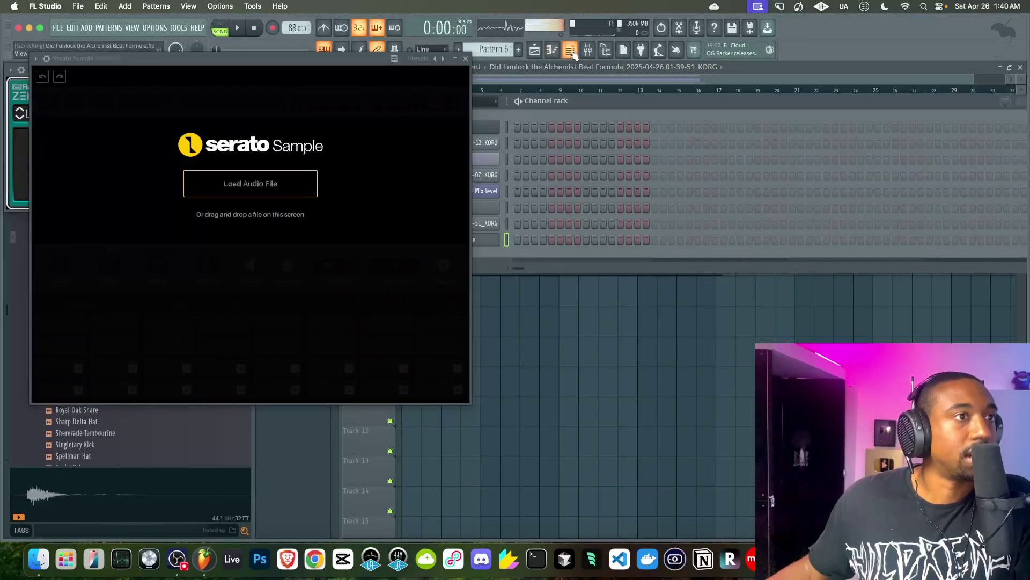
left_click_drag(379, 63, 870, 147)
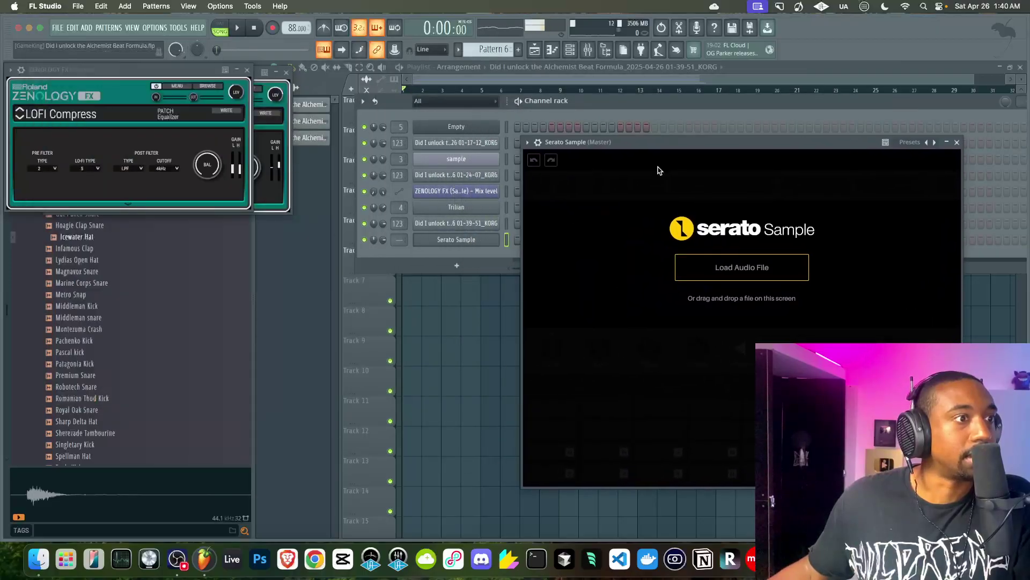
- Load the recorded KORG audio into Serato Sample with Find Samples applied and close the open windows
left_click(493, 225)
left_click_drag(403, 311, 689, 300)
left_click(564, 387)
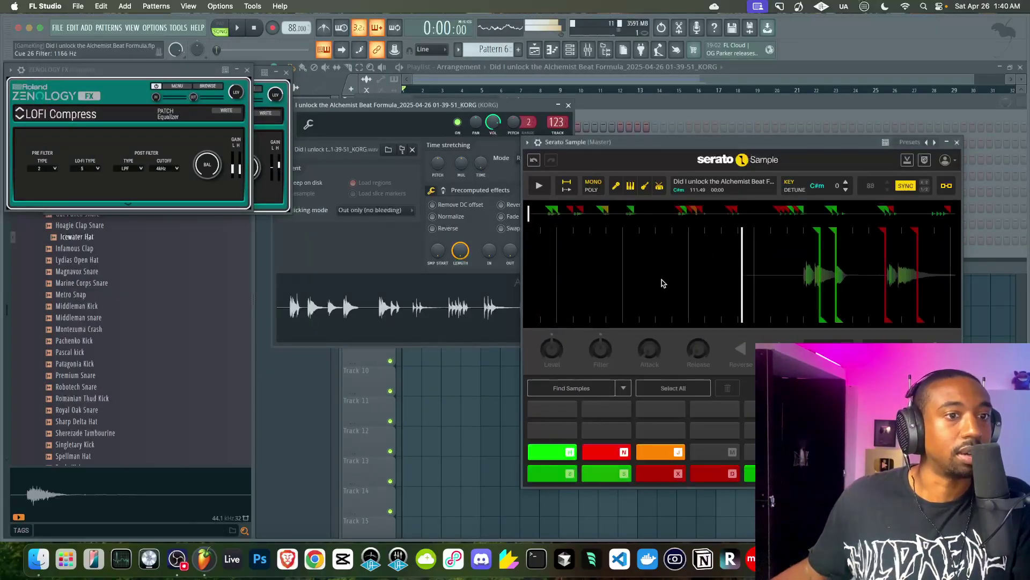
left_click(957, 142)
key("Escape")
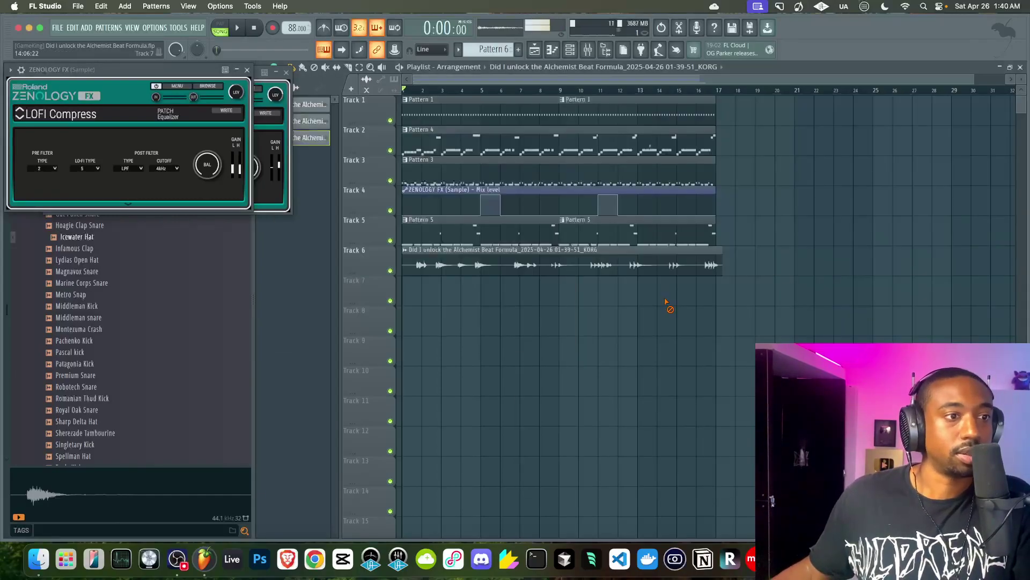
- Route the Serato Sample channel to mixer track 7 and delete the recorded KORG clip from playlist Track 6
key("space")
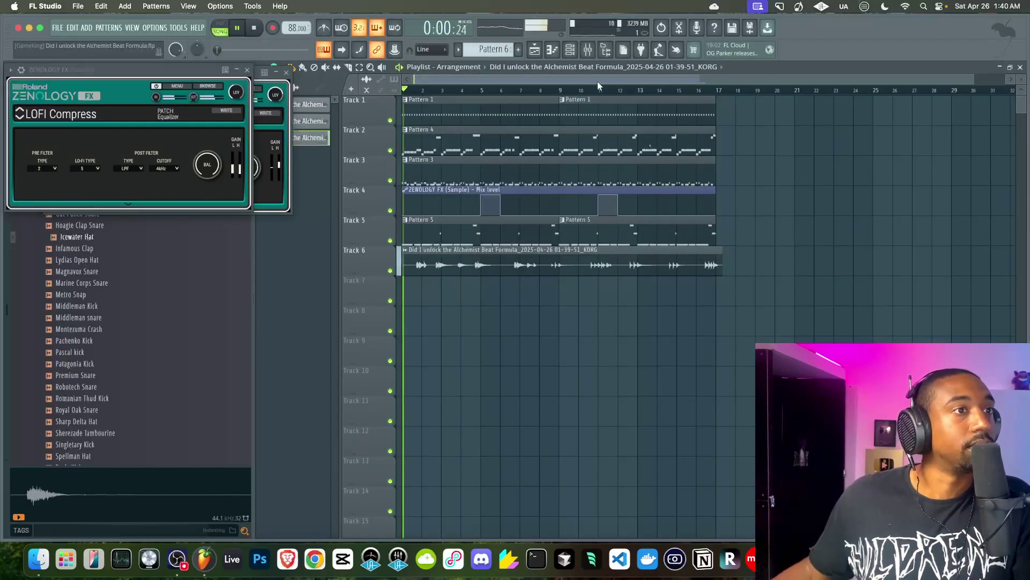
left_click(570, 49)
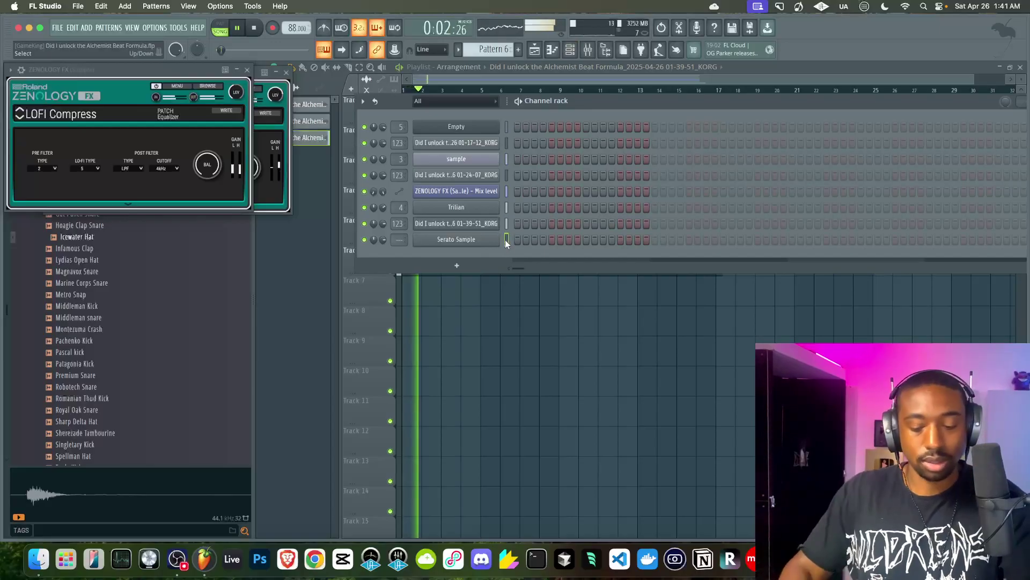
key("super+l")
left_click(447, 298)
right_click(468, 250)
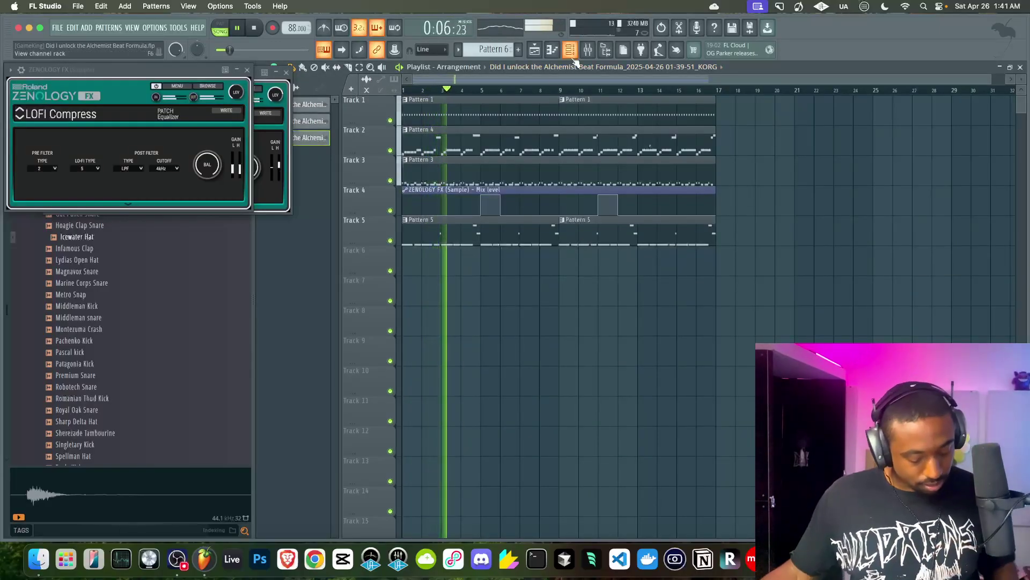
- Enable KRONOS KEYBOARD input in the MIDI settings and disarm recording on the KORG mixer track
left_click(589, 52)
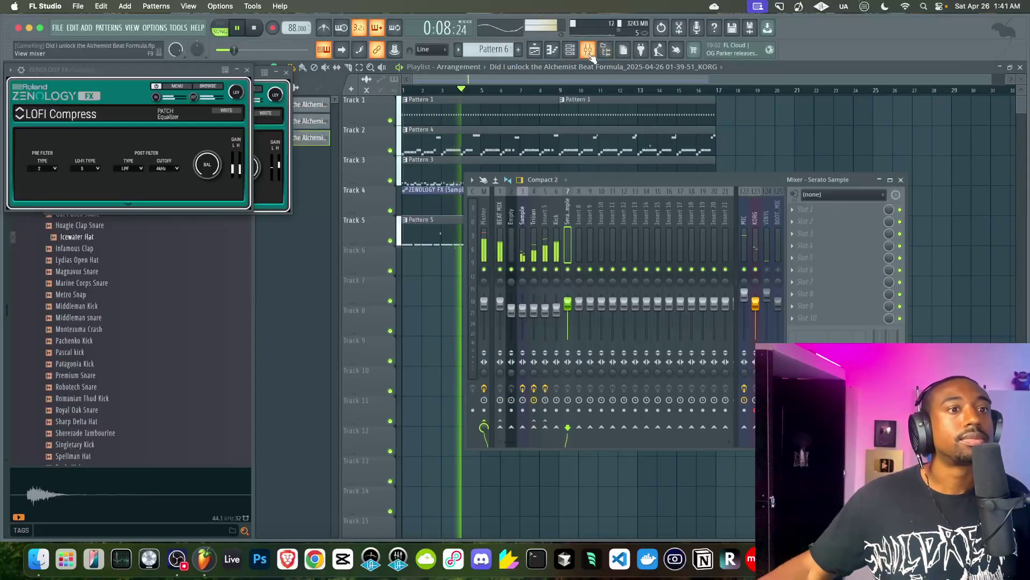
left_click(161, 28)
left_click(161, 51)
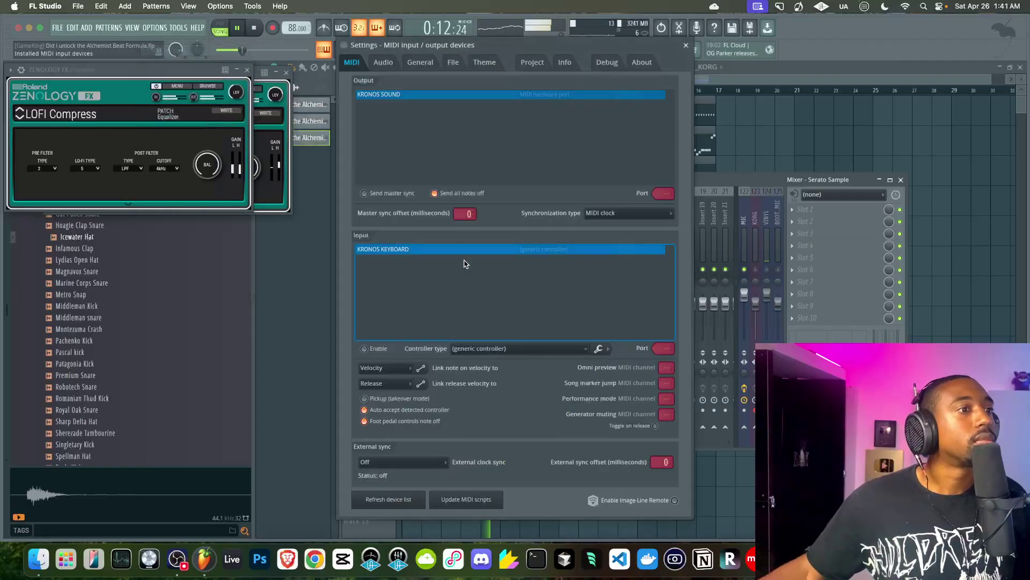
left_click(686, 45)
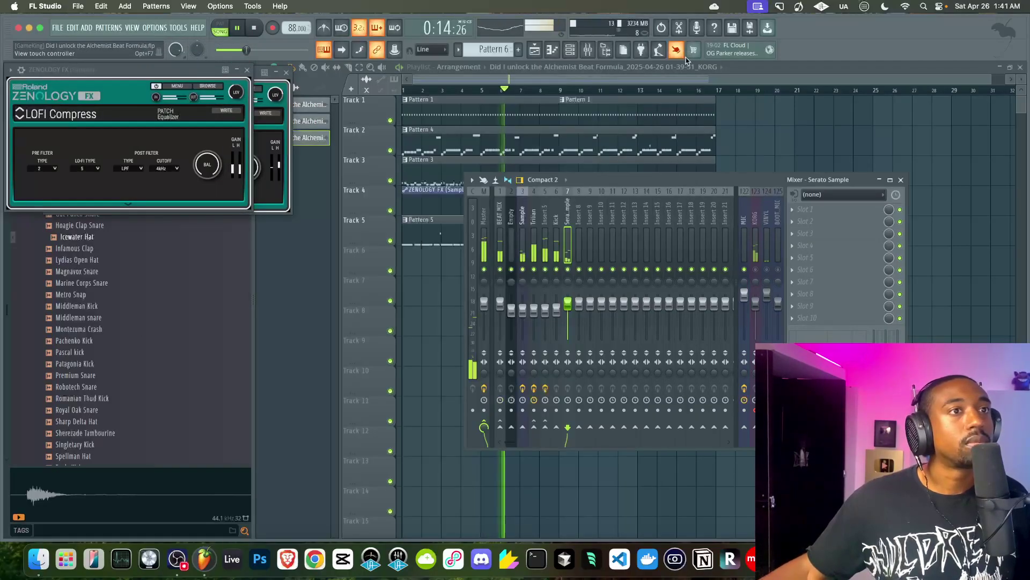
left_click(639, 110)
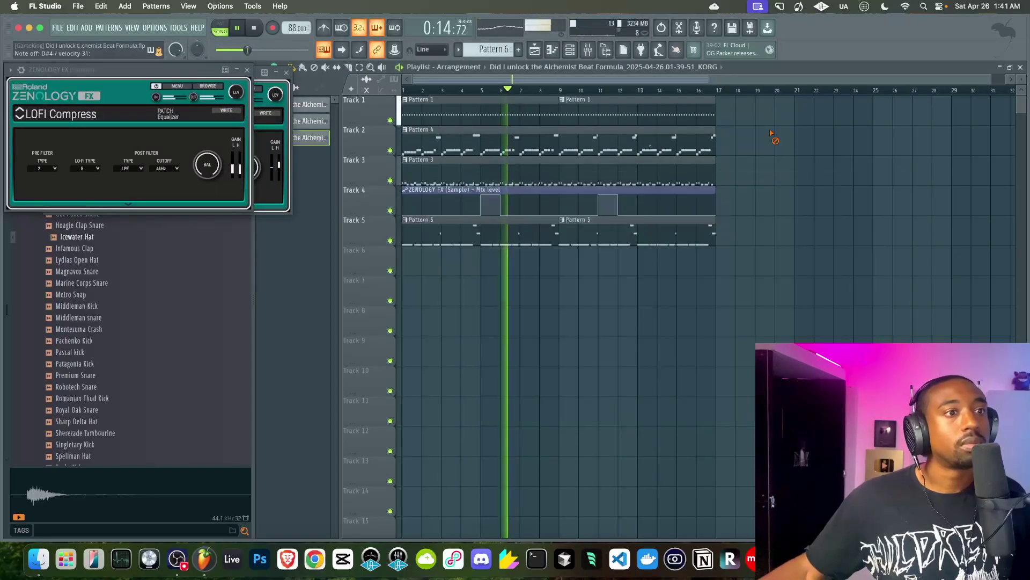
left_click(588, 50)
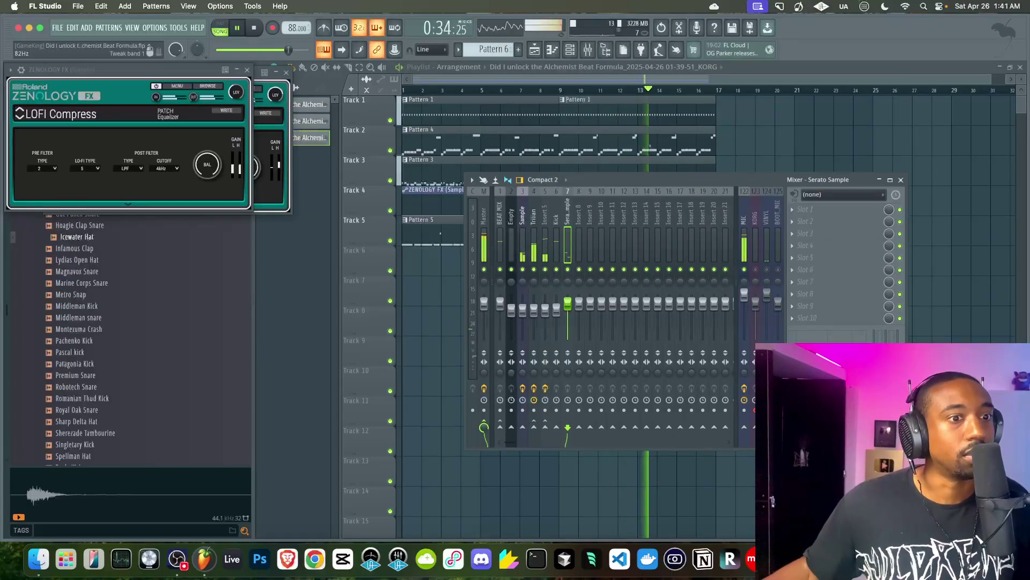
left_click(753, 403)
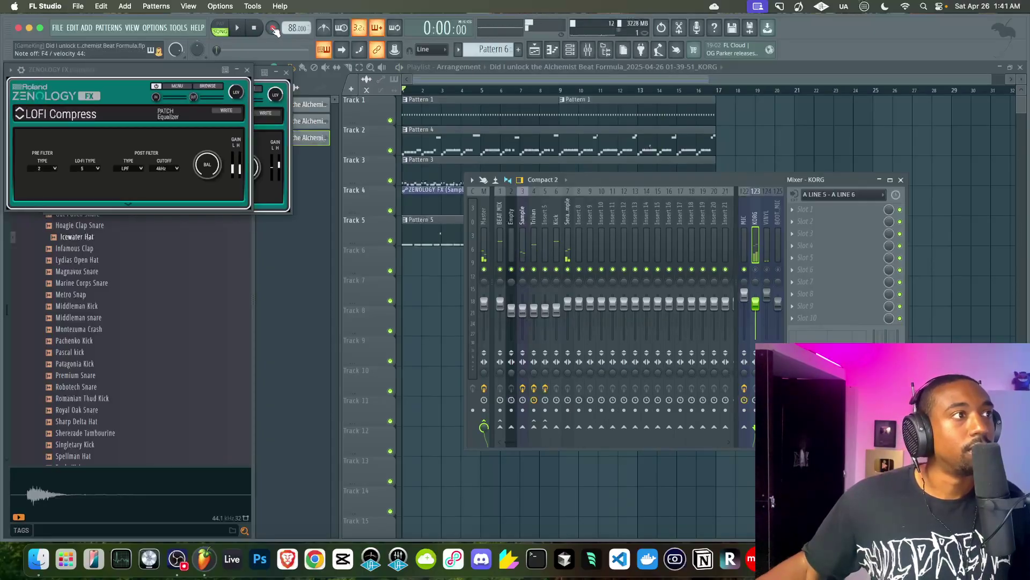
- Record the played Serato Sample chops into Pattern 6 over the 16-bar beat, disarm recording and restart playback
key("F9")
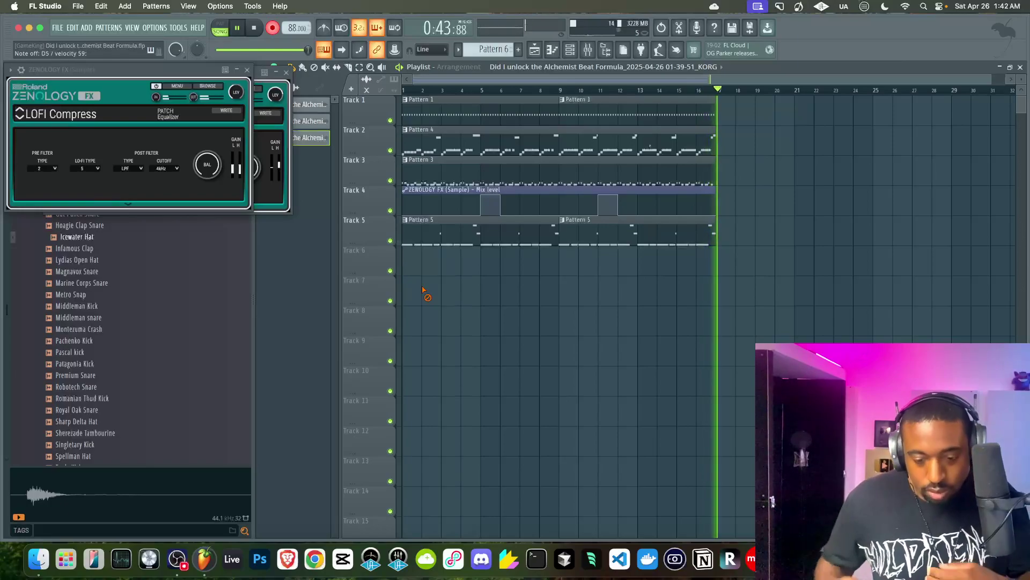
key("space")
left_click(274, 28)
key("space")
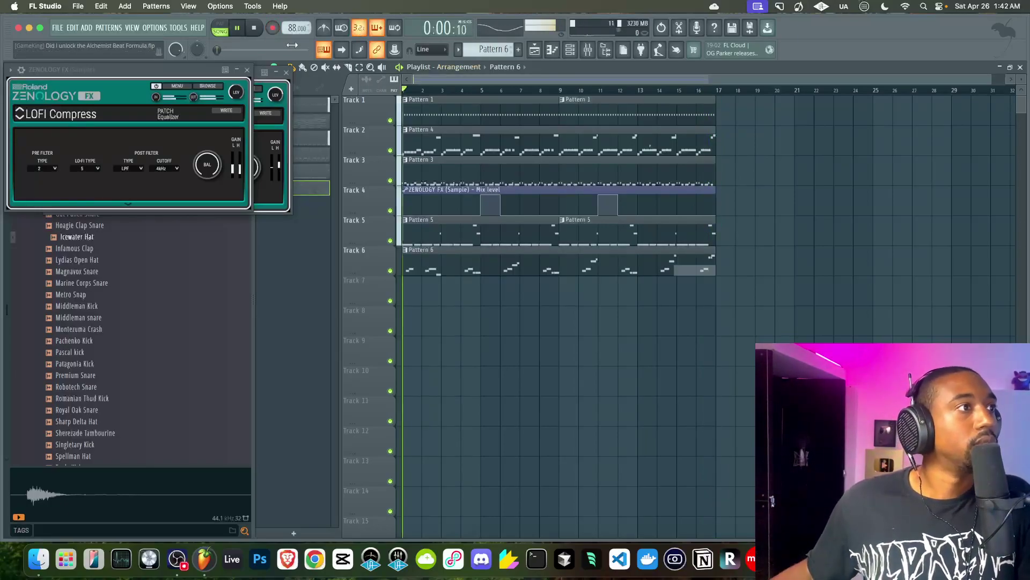
- Open the recorded Pattern 6 clip in the piano roll, save the project and close both ZENOLOGY FX windows
double_click(463, 263)
key("super+s")
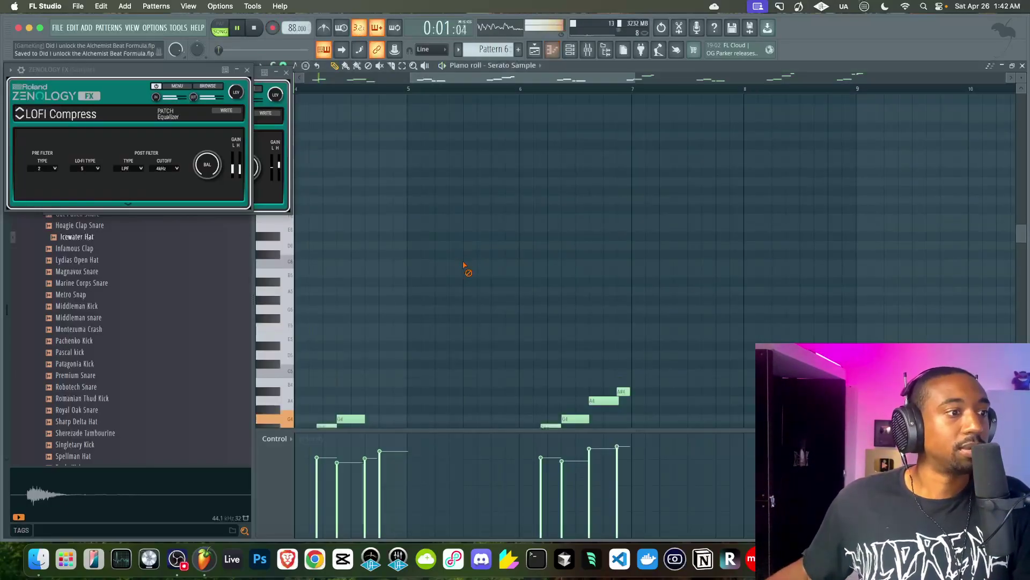
left_click(286, 73)
left_click(247, 69)
scroll(387, 164, "left", 5)
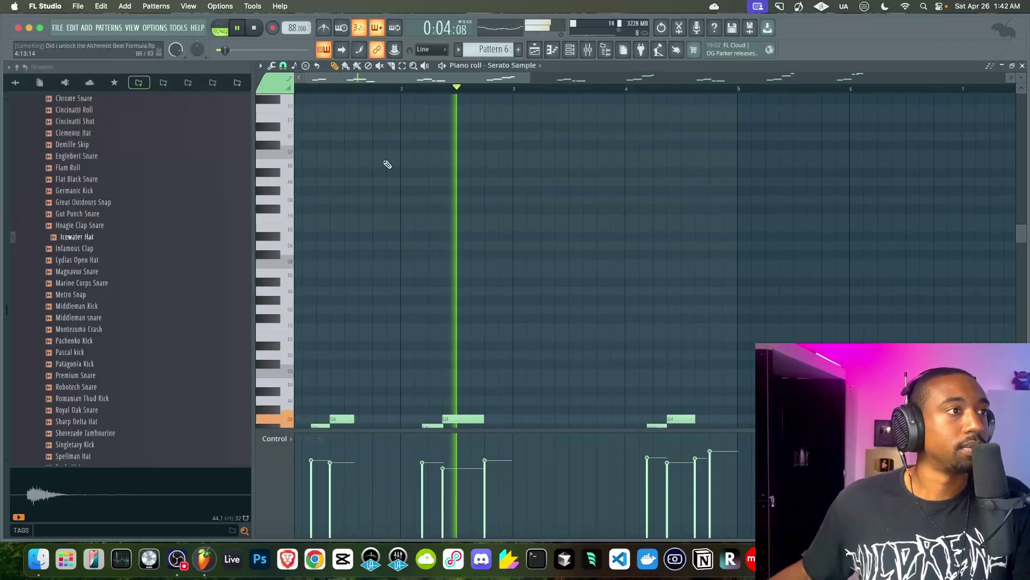
- Lower the MIC track's fader in the mixer and save the project
scroll(526, 204, "down", 5)
left_click(588, 50)
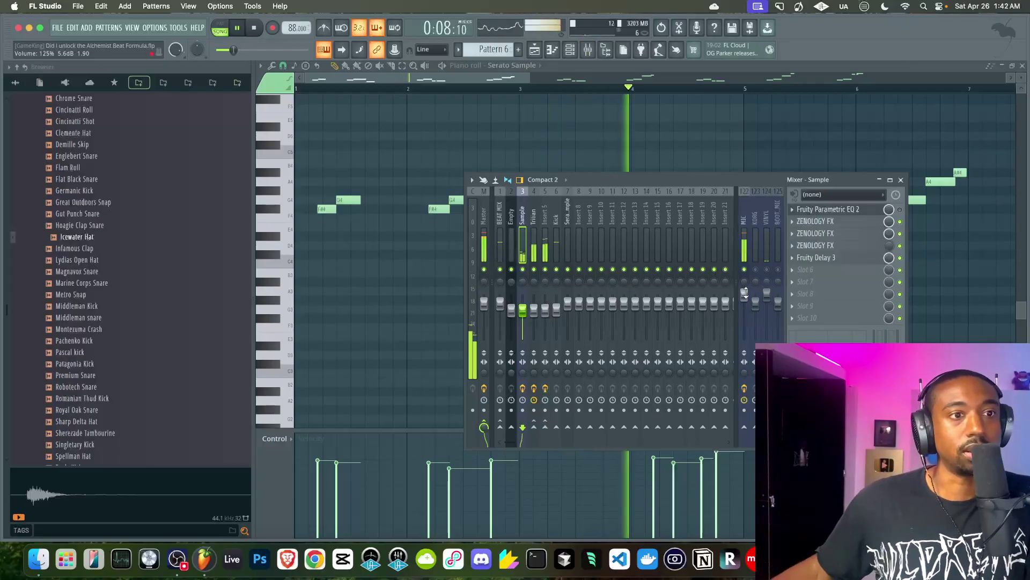
right_click(602, 153)
key("super+s")
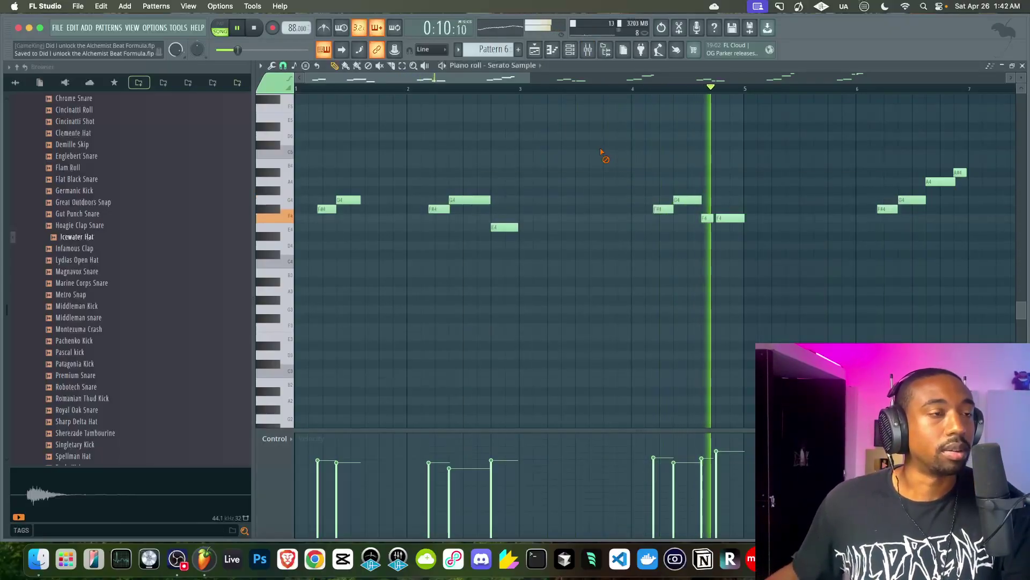
left_click(588, 49)
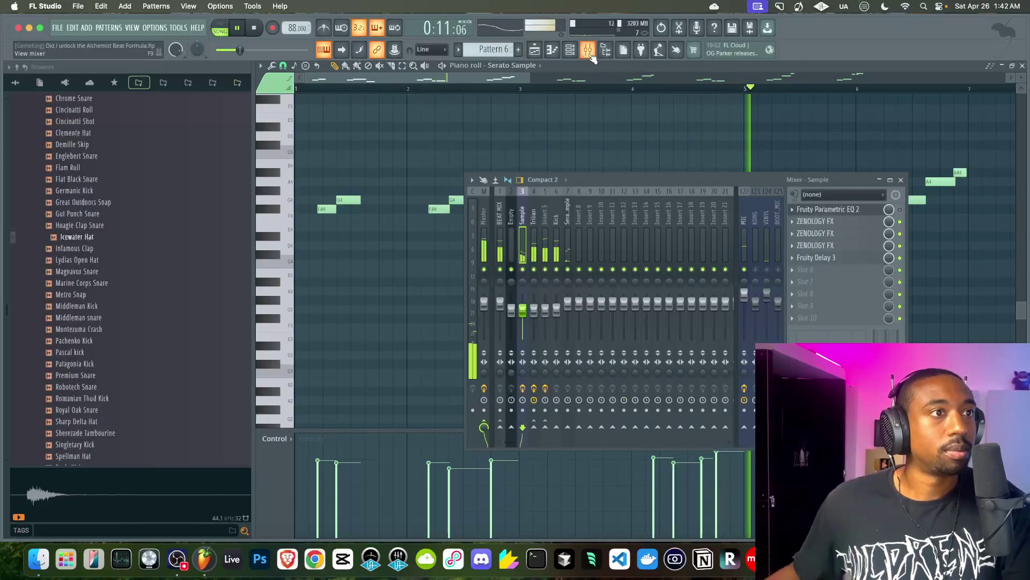
right_click(674, 143)
key("super+s")
- Review the Serato Sample notes across all 16 bars and check the level of its mixer track during playback
scroll(675, 142, "down", 5)
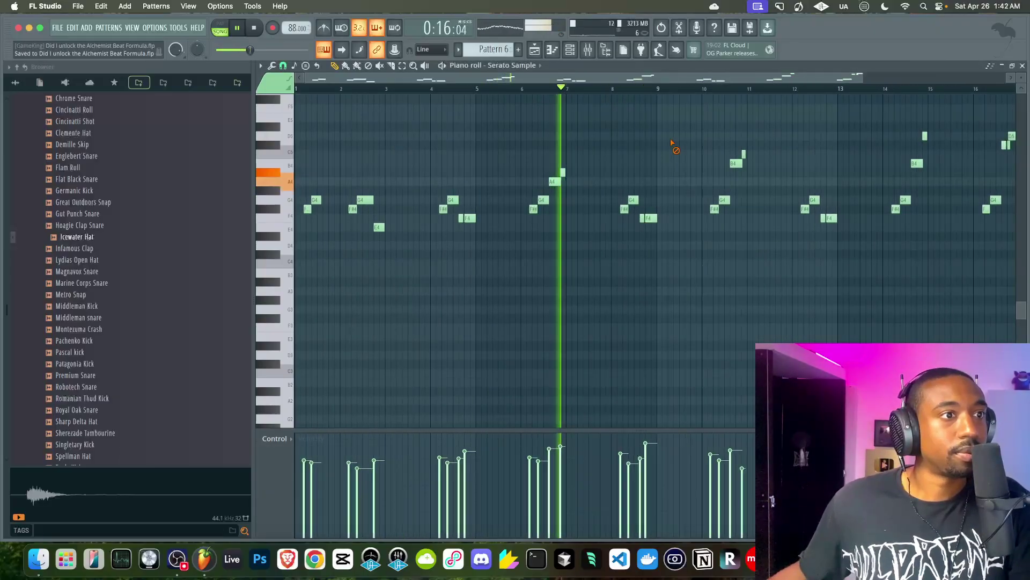
scroll(561, 182, "up", 5)
left_click(559, 172, "super")
scroll(559, 171, "down", 3)
scroll(680, 191, "down", 2)
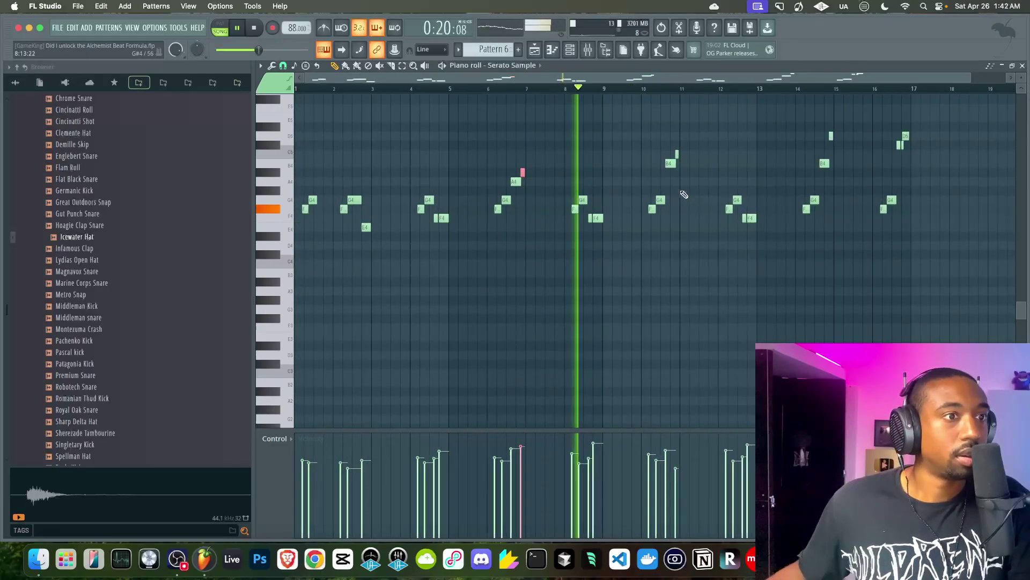
right_click(625, 176)
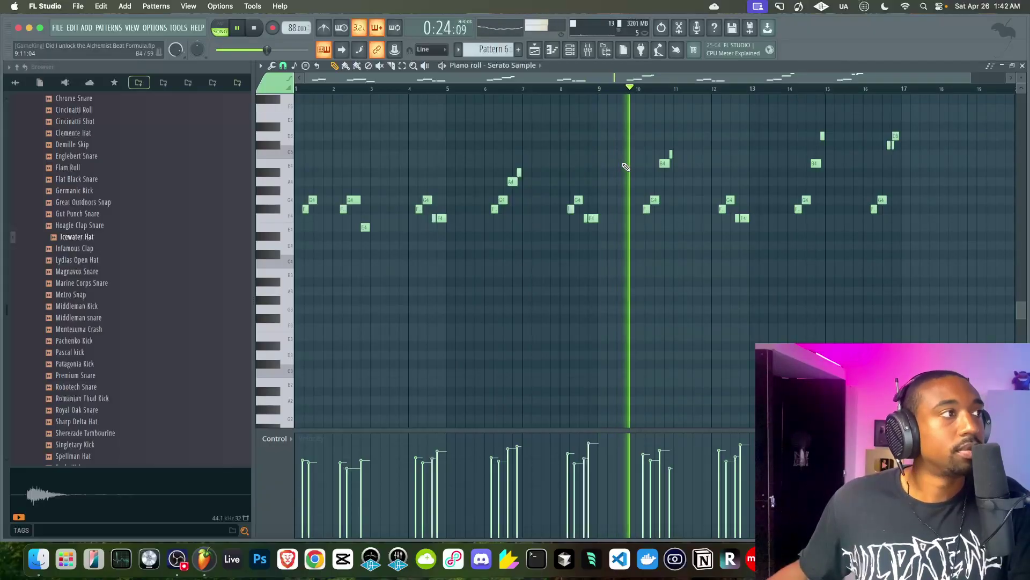
key("F6")
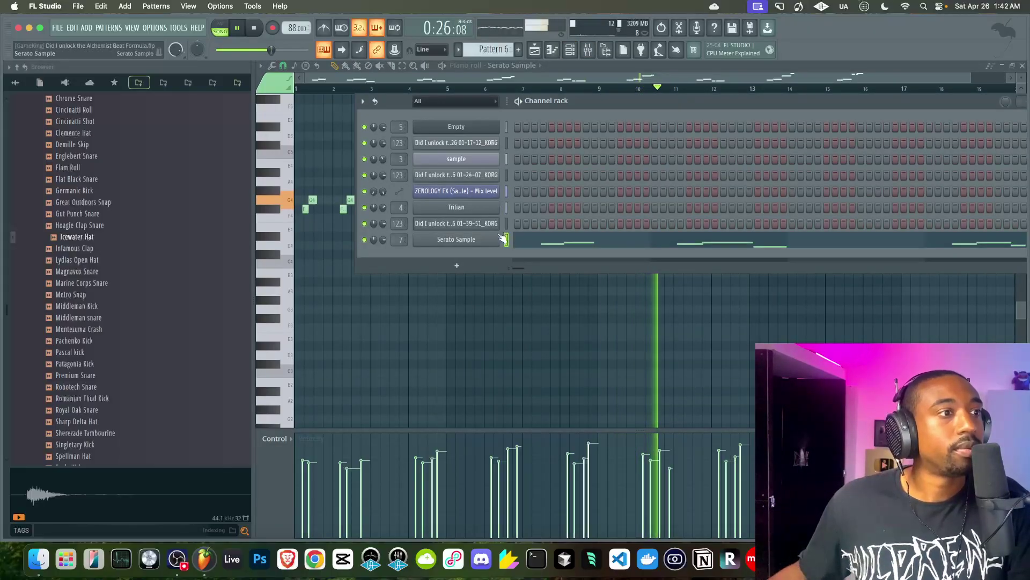
left_click(588, 49)
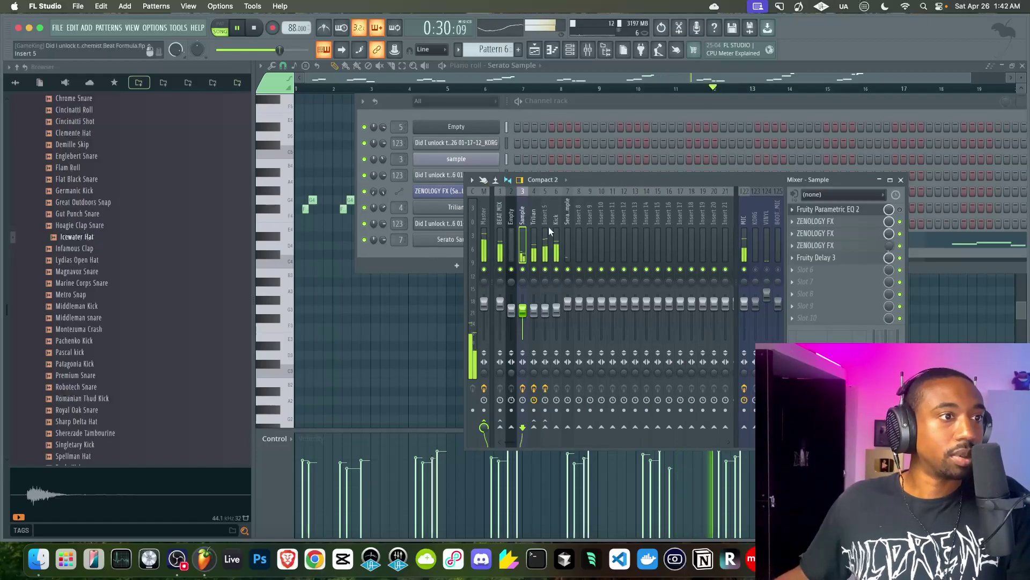
left_click(569, 228)
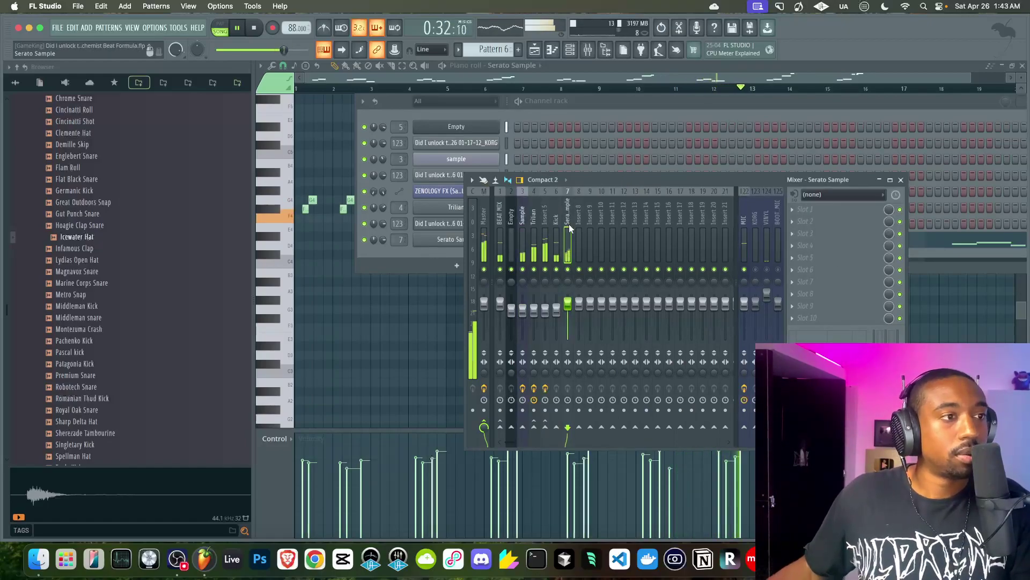
right_click(421, 283)
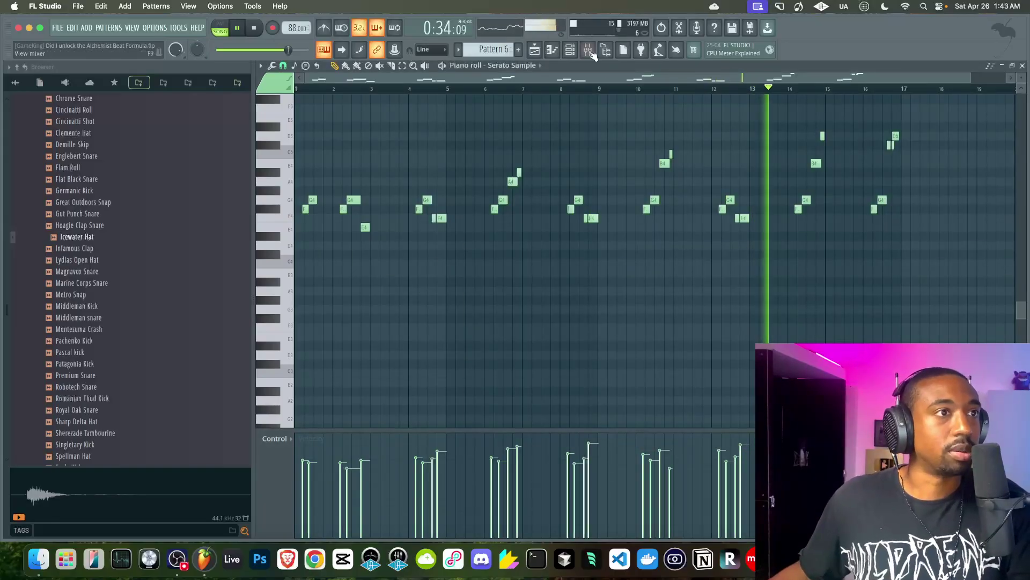
- Duplicate all playlist clips on Tracks 1 to 6 so the 16-bar arrangement repeats from bar 17
left_click(545, 48)
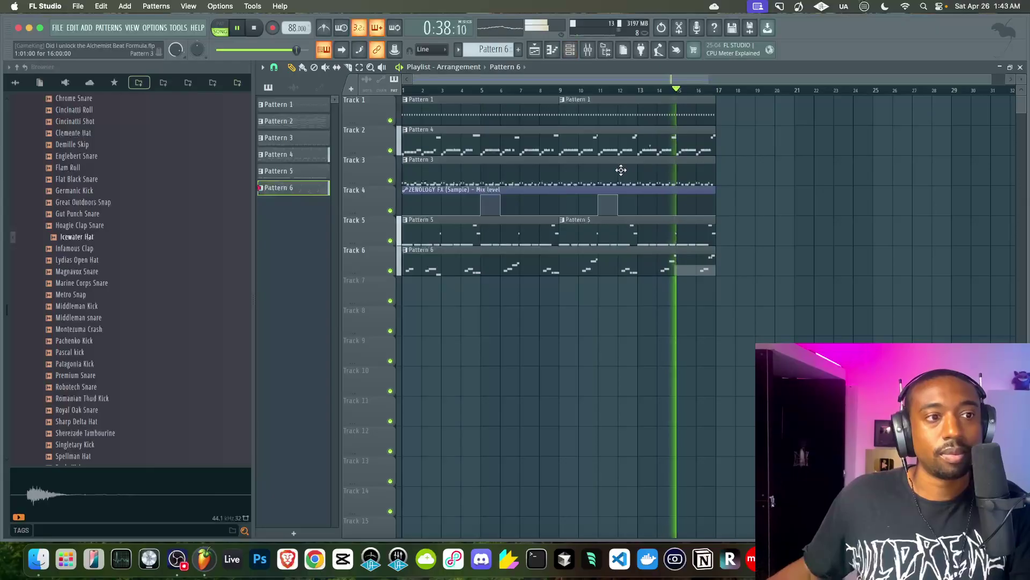
left_click_drag(787, 333, 363, 97)
key("super+b")
left_click(686, 322)
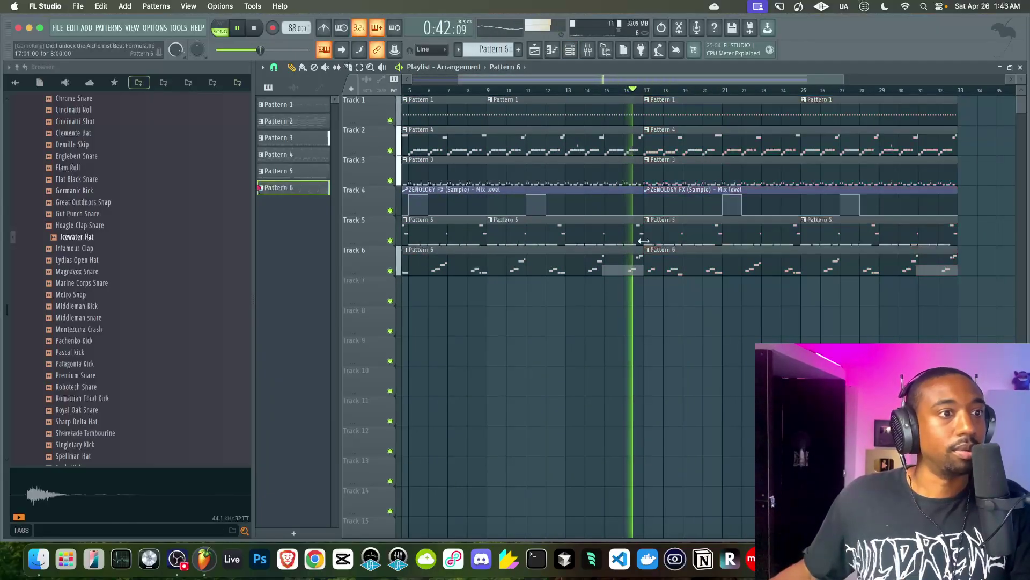
- Delete the first two Serato Sample notes in bar 1 of Pattern 6 and return to the playlist
scroll(548, 113, "down", 3)
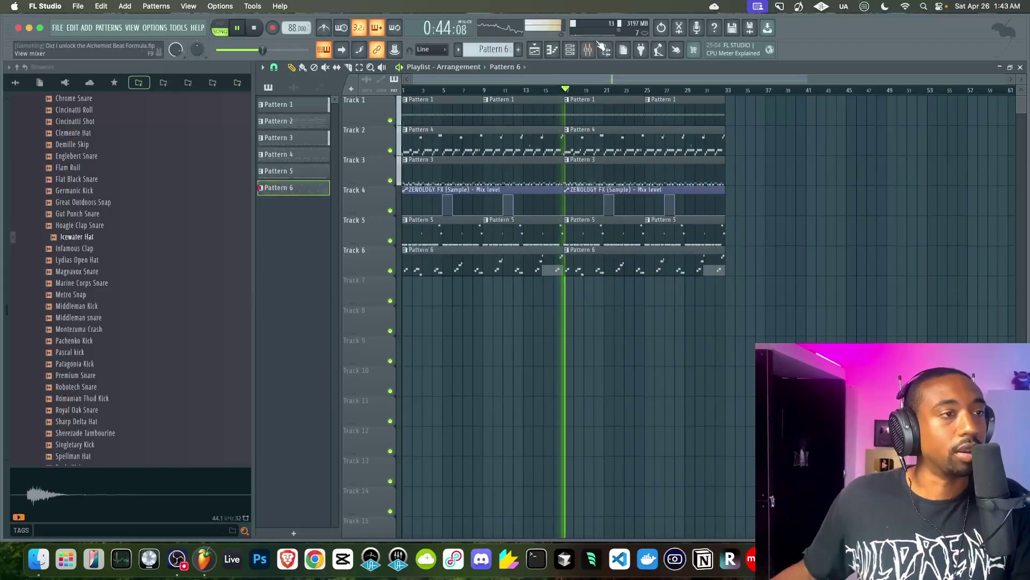
left_click(570, 50)
scroll(547, 270, "right", 2)
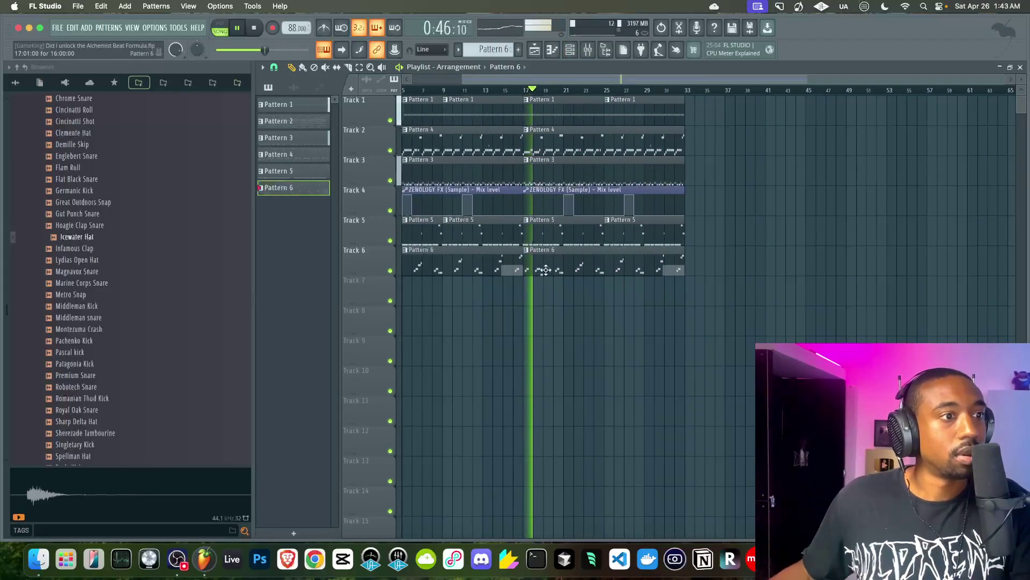
double_click(527, 267)
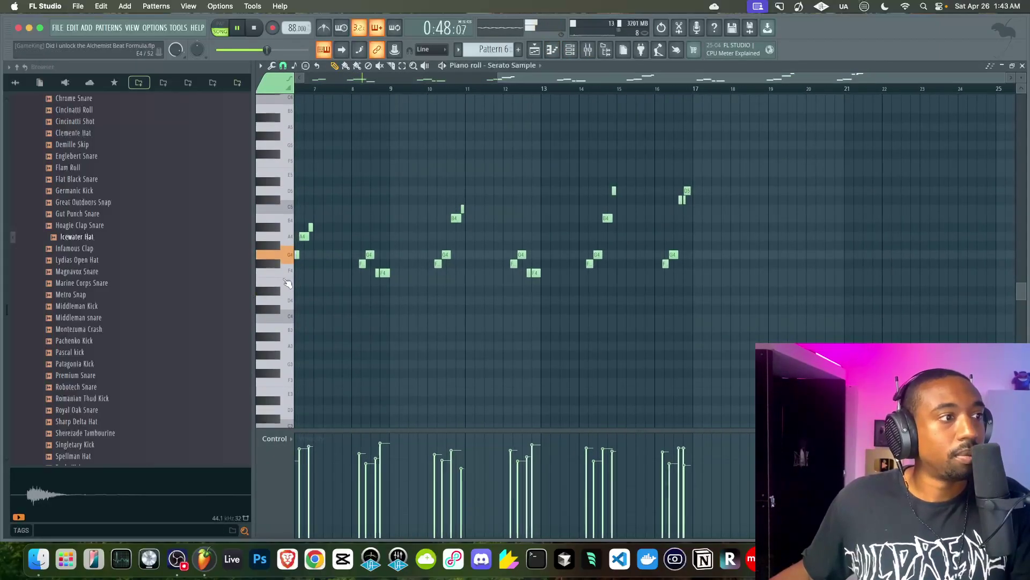
scroll(352, 311, "down", 2)
left_click_drag(327, 324, 298, 303)
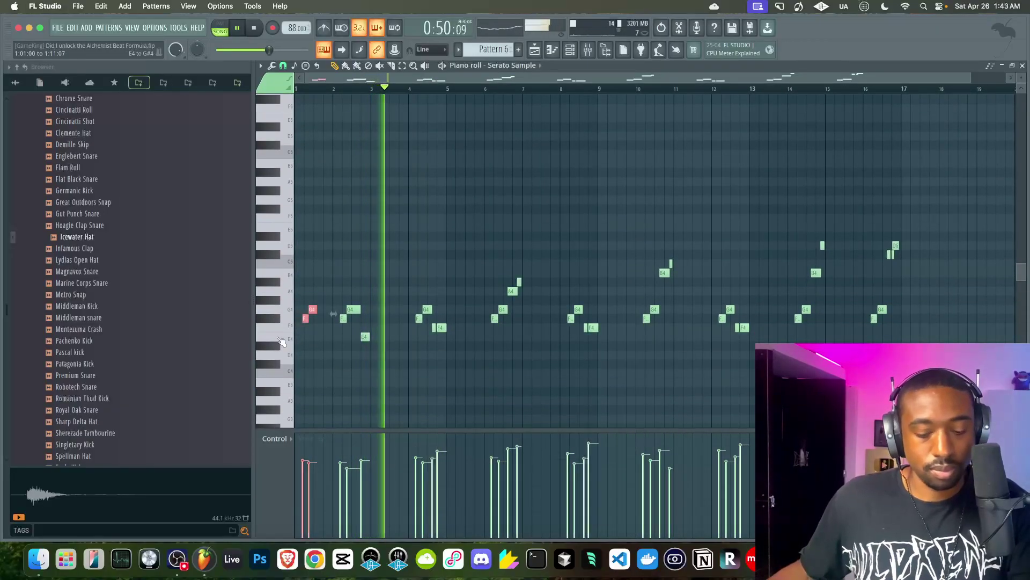
key("Delete")
key("F5")
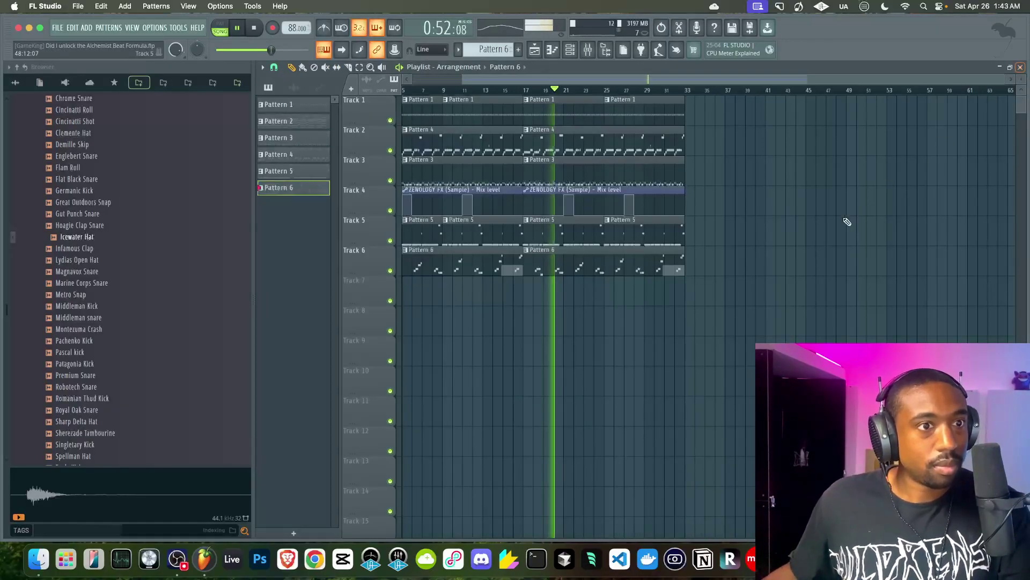
- Try a higher level on the Sample mixer track, and raise the Insert 5 track's volume to about 92%
key("F9")
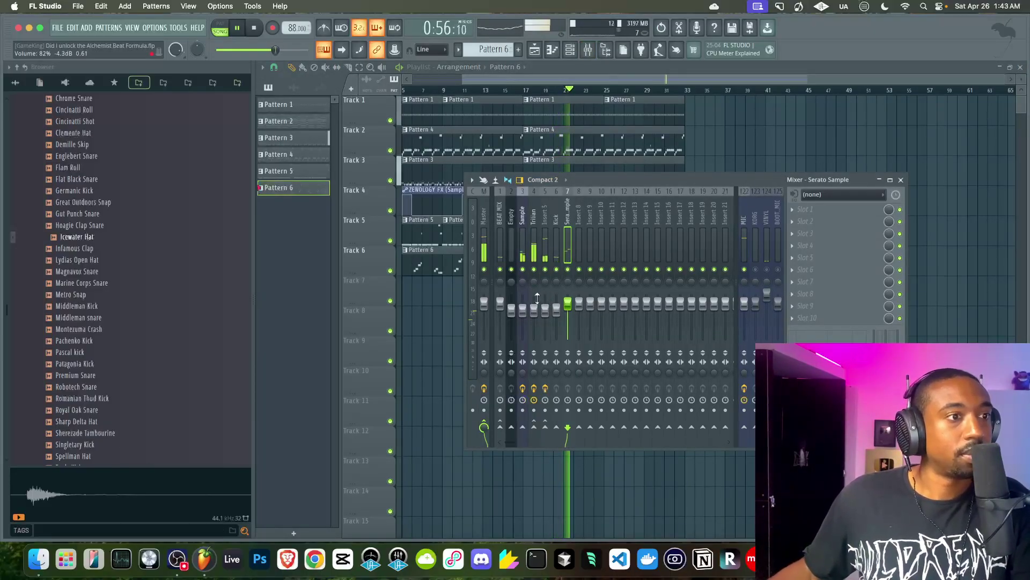
left_click(522, 247)
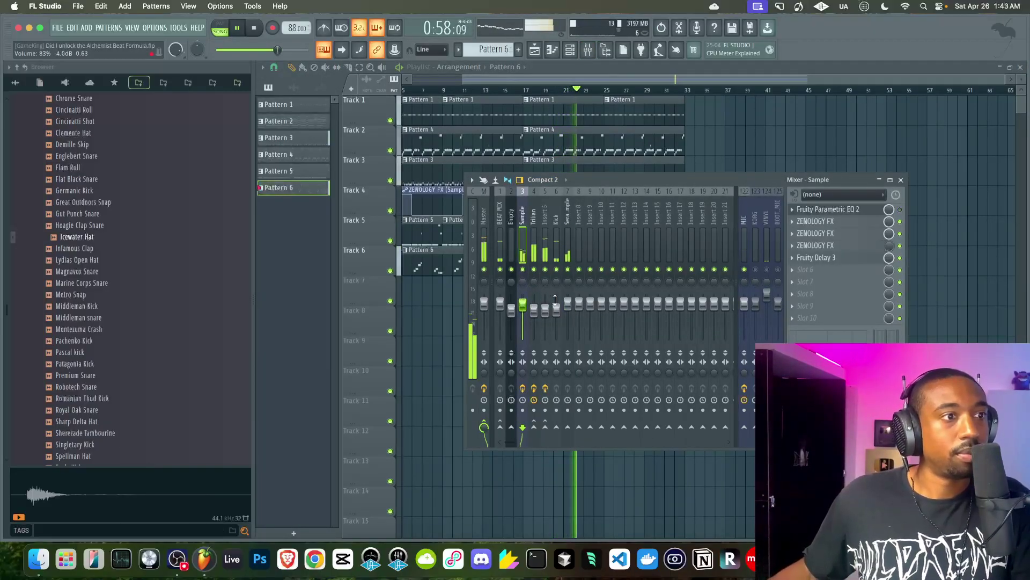
right_click(521, 310)
key("c")
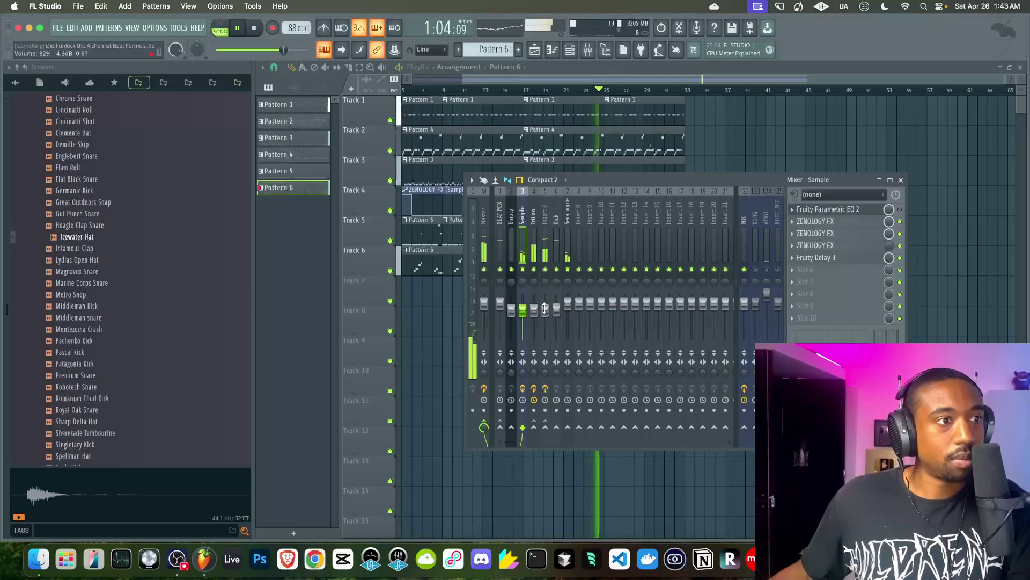
left_click(544, 307)
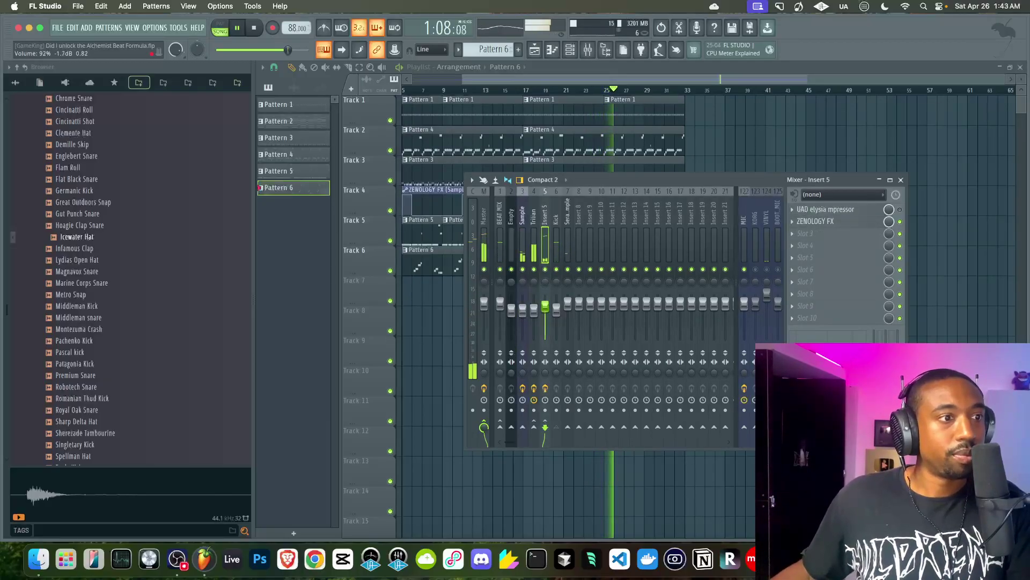
left_click(556, 252)
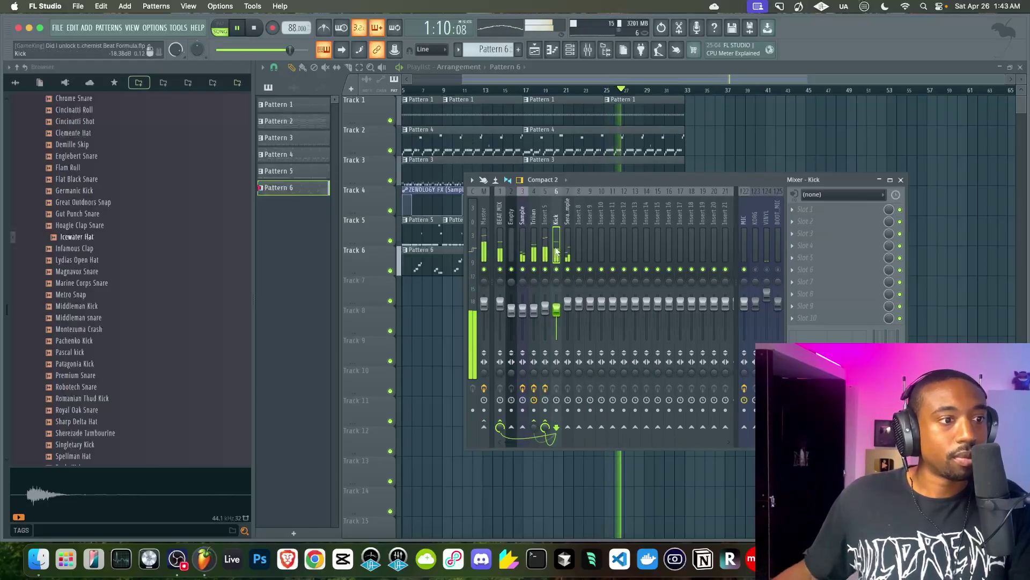
left_click(545, 309)
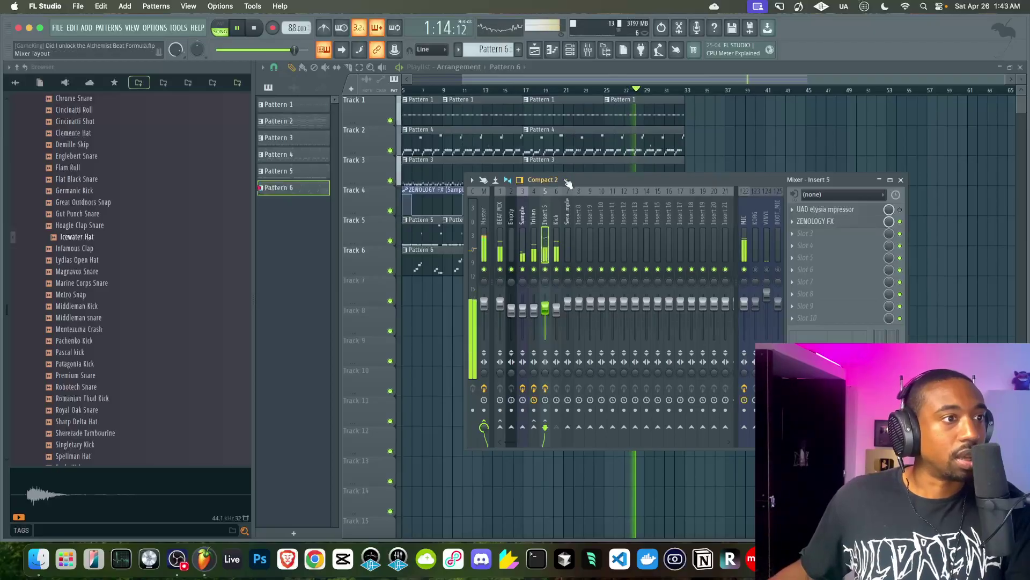
- Raise the volume multiplier of the FPC drum channel named Empty to 117%
key("F6")
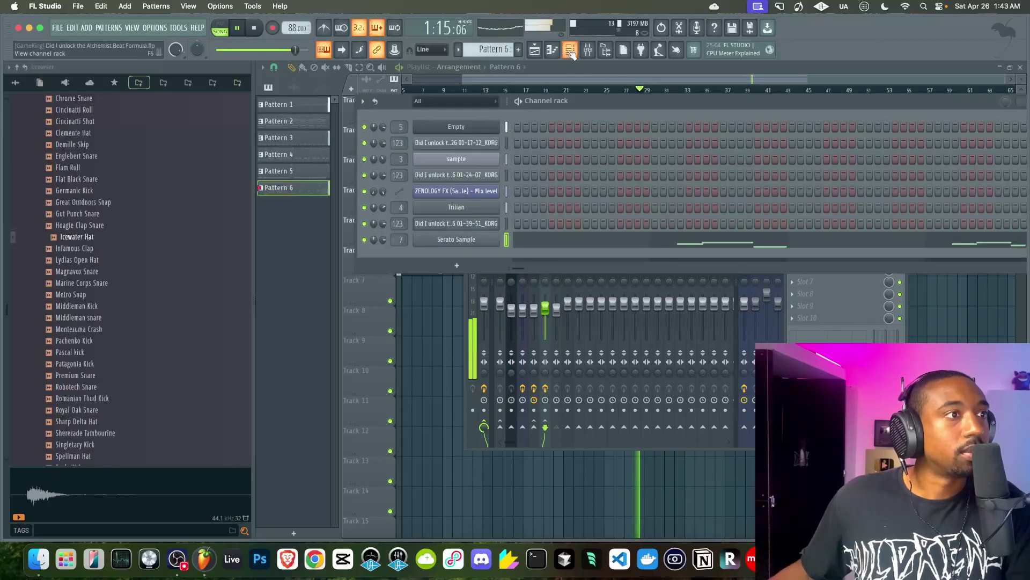
left_click(460, 129)
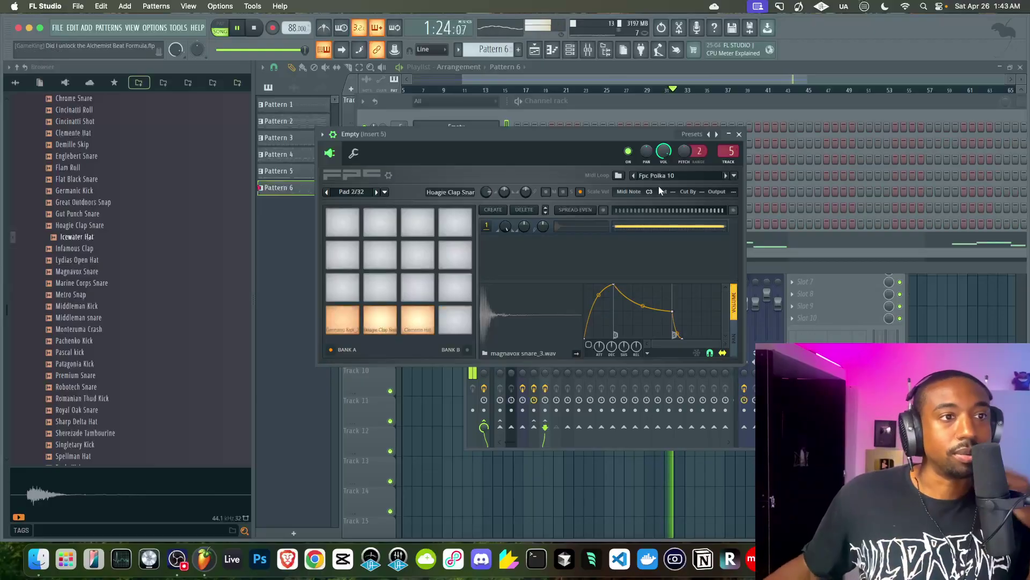
left_click(739, 134)
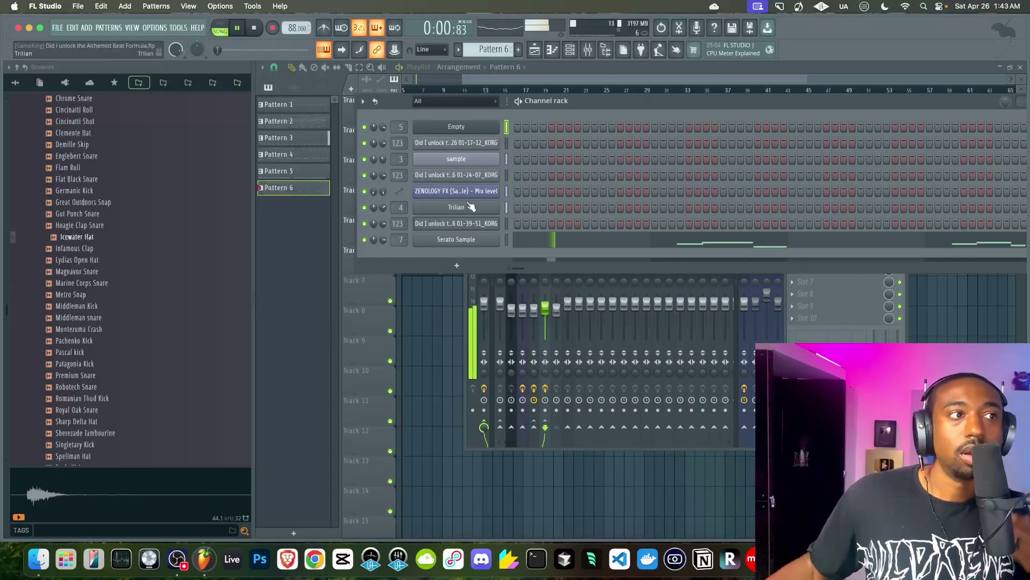
left_click(468, 128)
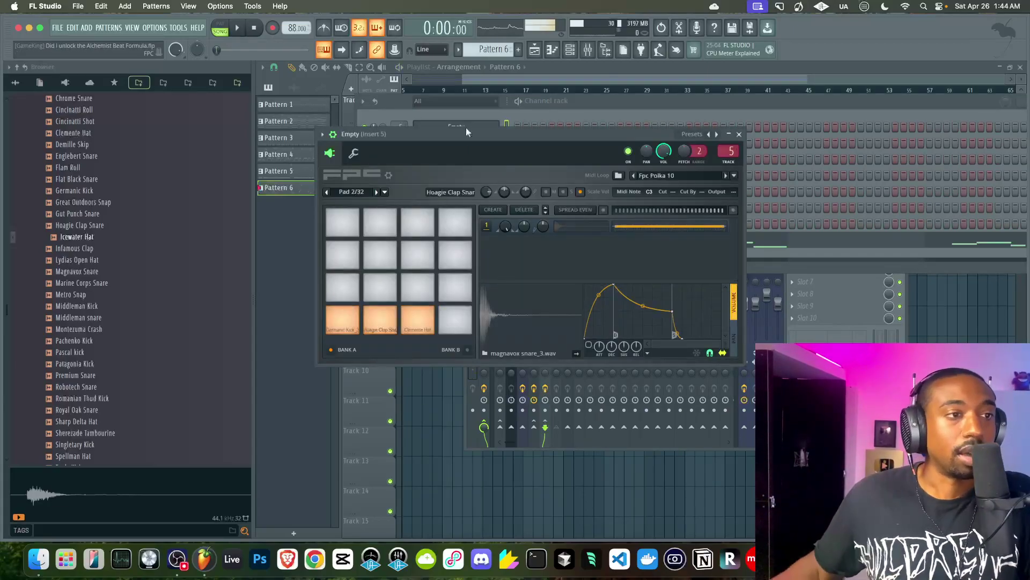
left_click(365, 154)
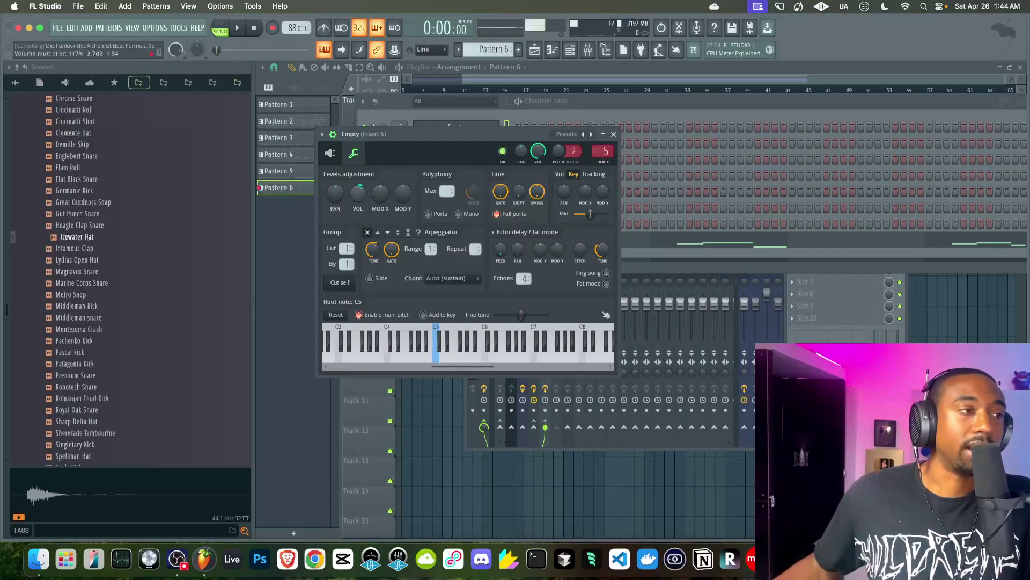
- Set the second layer of FPC's Germanic Kick pad to 73% volume
left_click(330, 153)
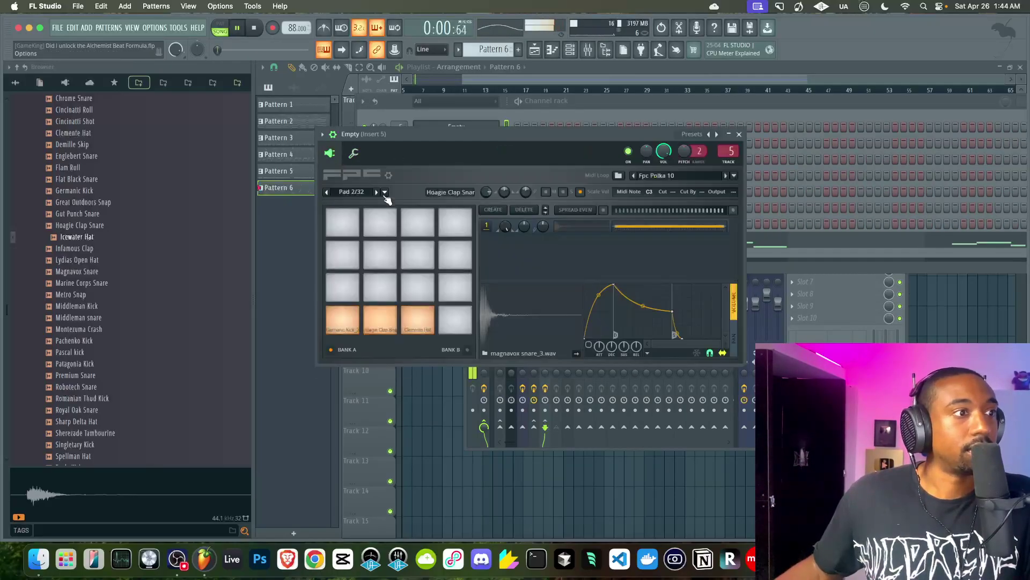
left_click(357, 315)
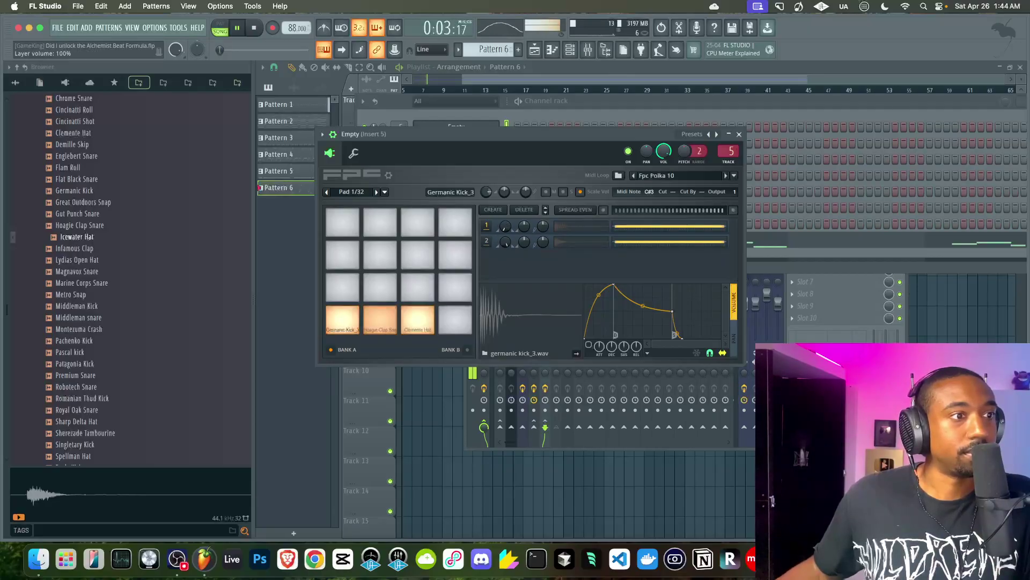
left_click_drag(508, 243, 508, 239)
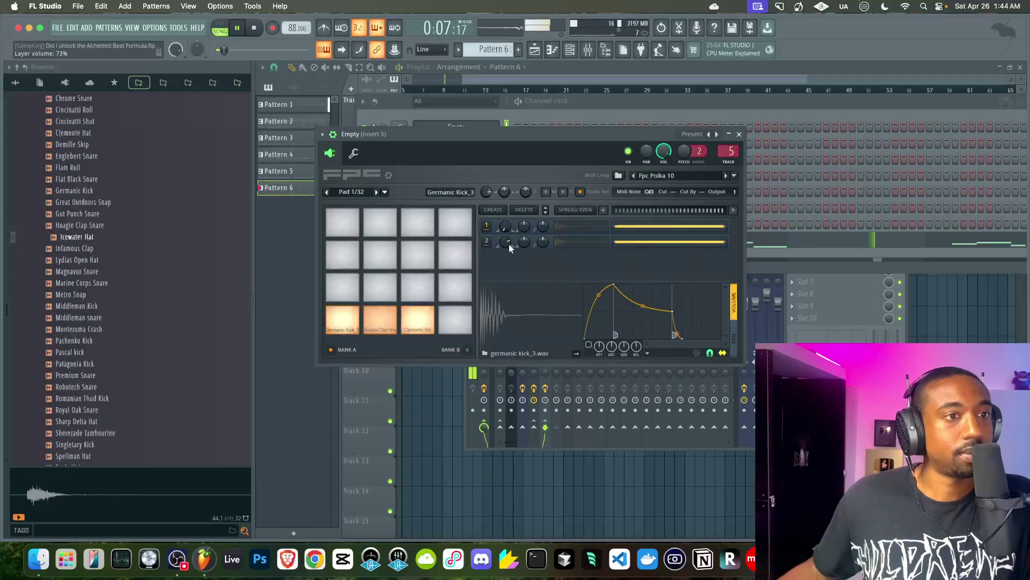
- Set the second layer of FPC's Germanic Kick pad to 80% volume and return to the playlist
left_click_drag(513, 244, 513, 240)
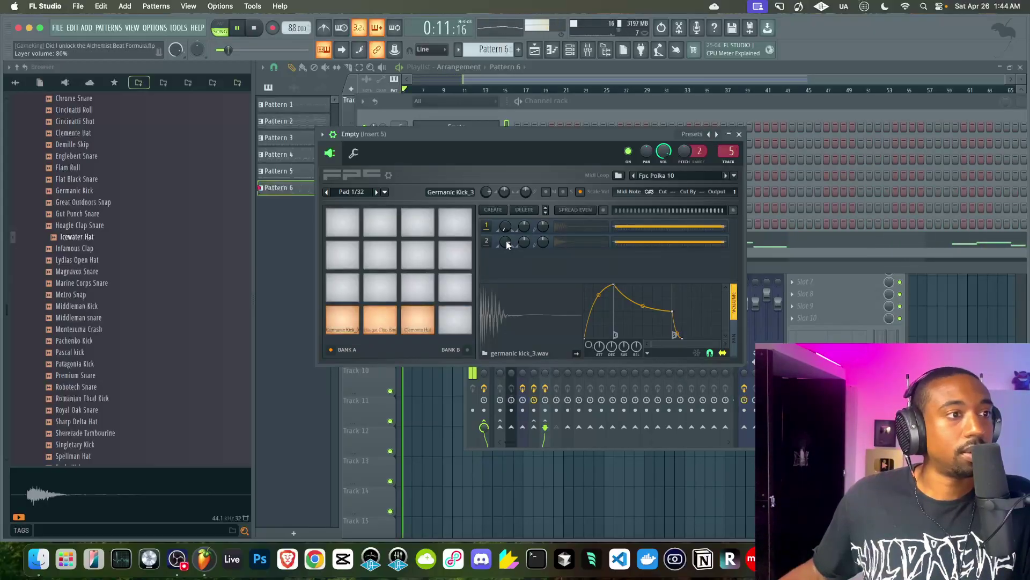
left_click(738, 134)
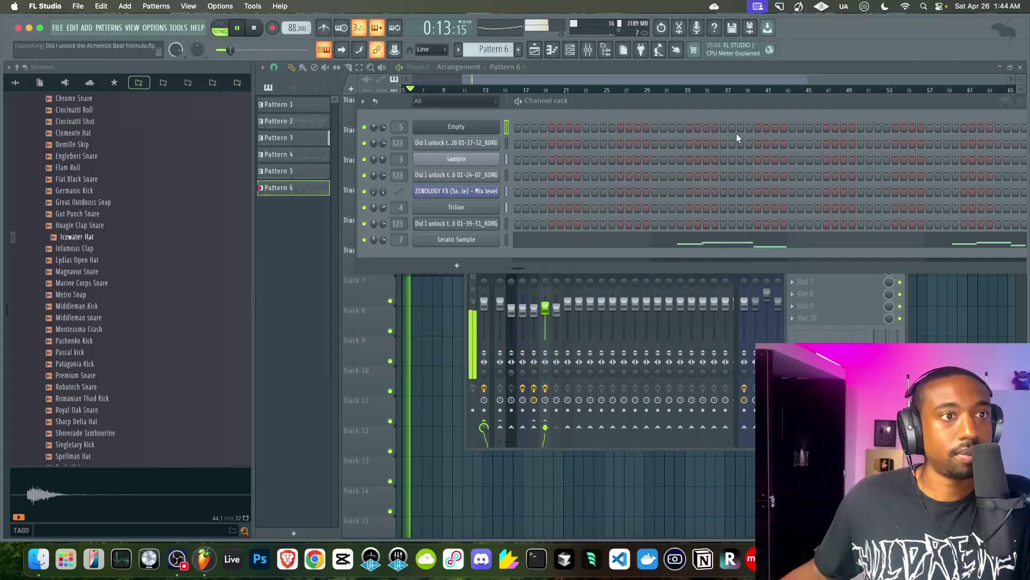
key("F5")
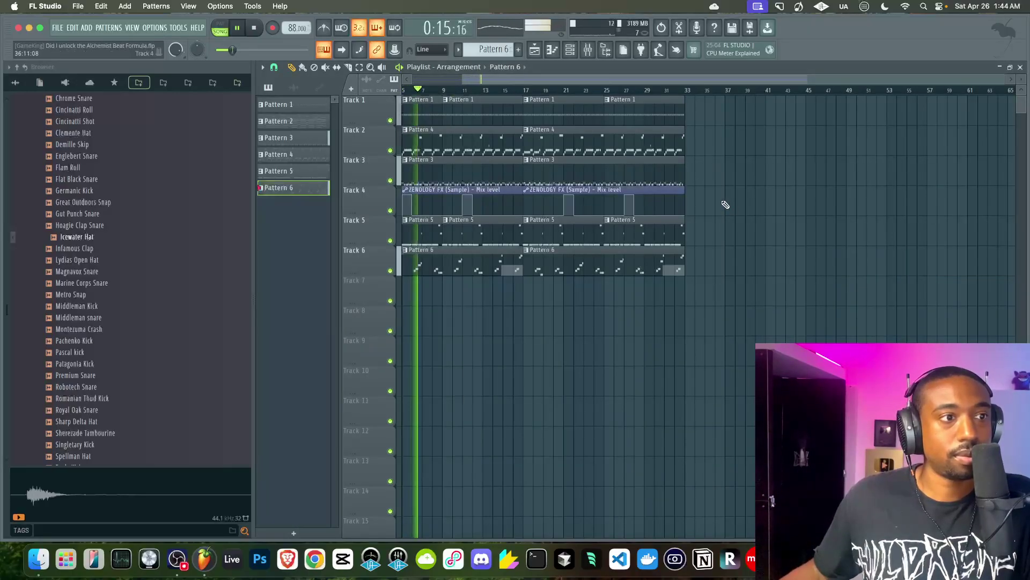
- Create a new empty pattern after Pattern 6
left_click(570, 50)
key("F4")
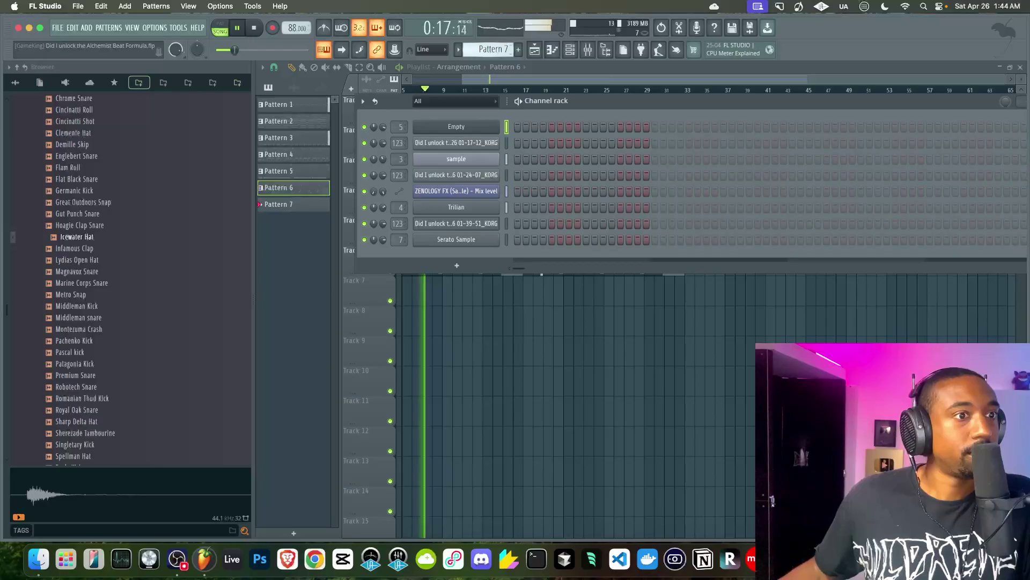
key("F6")
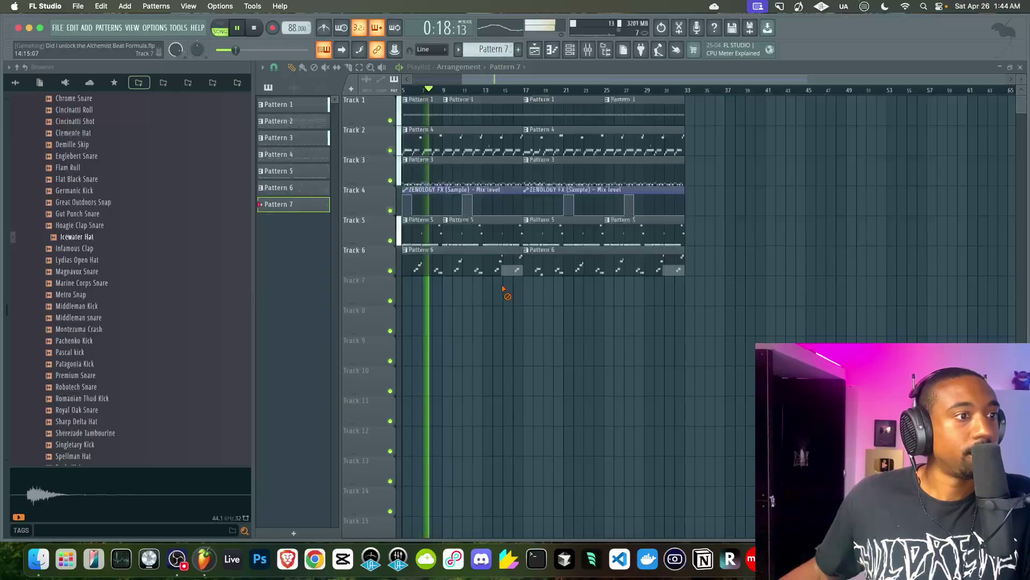
- Route the instrument mixer tracks from Empty through Serato Sample to the BEAT MIX track
left_click(588, 50)
left_click(500, 244)
left_click_drag(513, 245, 564, 242)
right_click(501, 427)
left_click(532, 435)
left_click(591, 243, "shift")
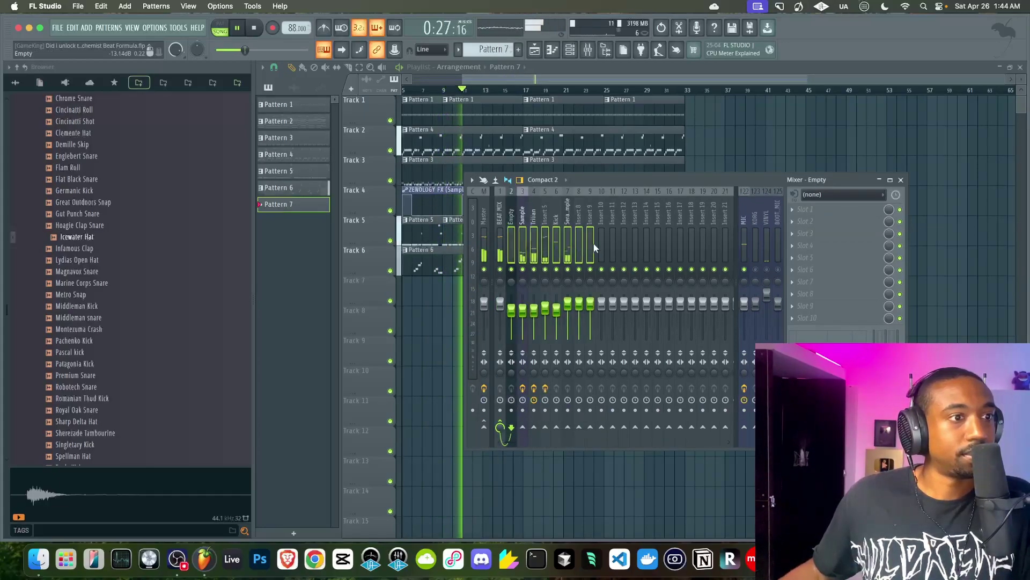
left_click_drag(593, 248, 668, 252)
- Sidechain the Kick mixer track to the Trilian track so Trilian's Fruity Limiter has a sidechain source
left_click(556, 238)
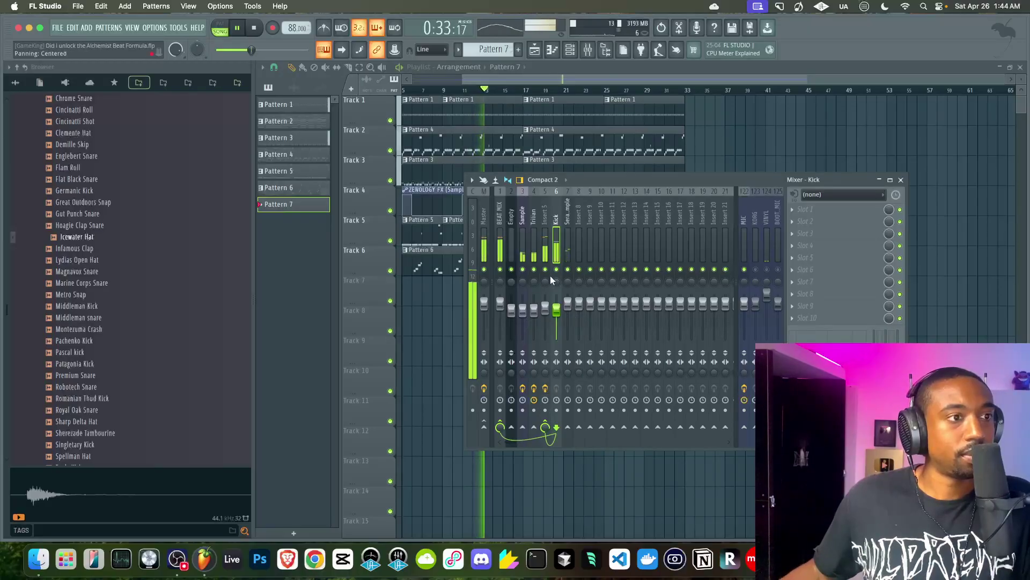
left_click(535, 272)
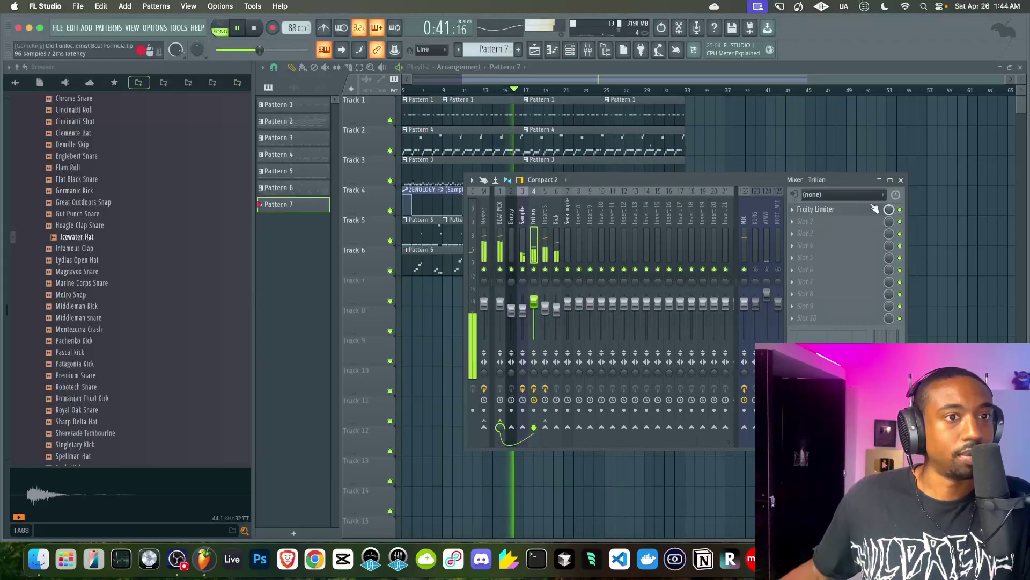
left_click(848, 211)
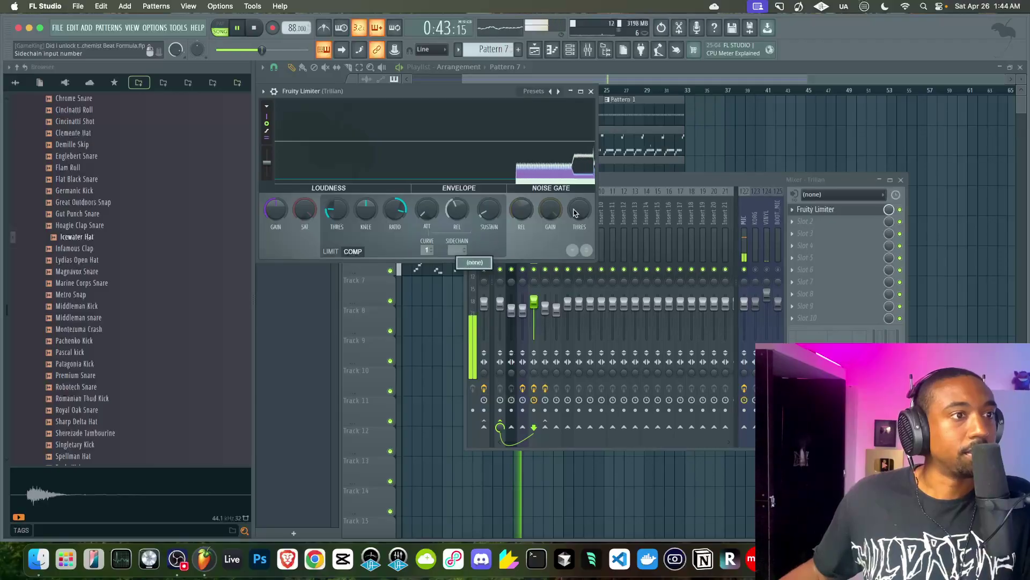
left_click(590, 91)
left_click(557, 231)
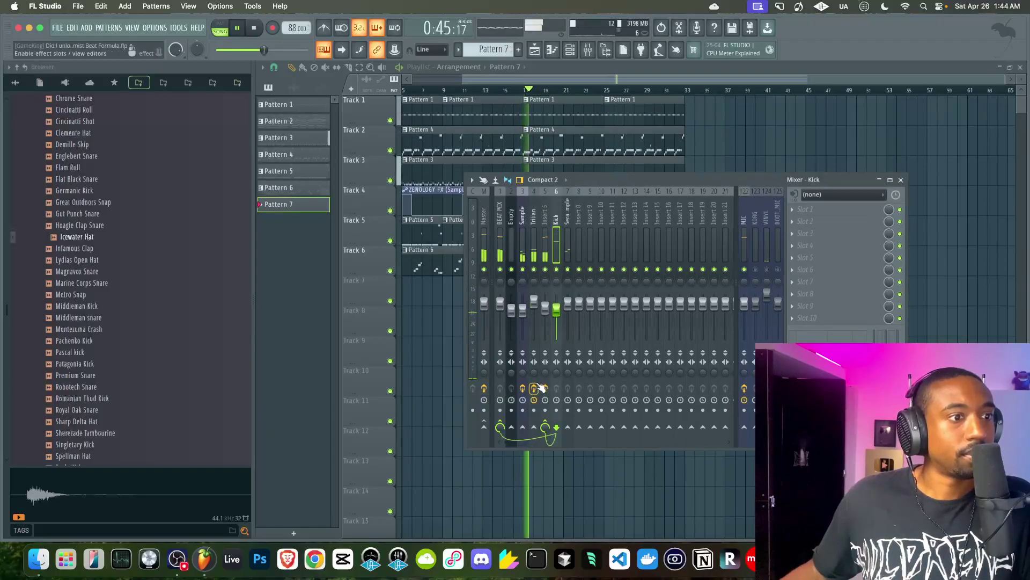
right_click(535, 428)
left_click(550, 460)
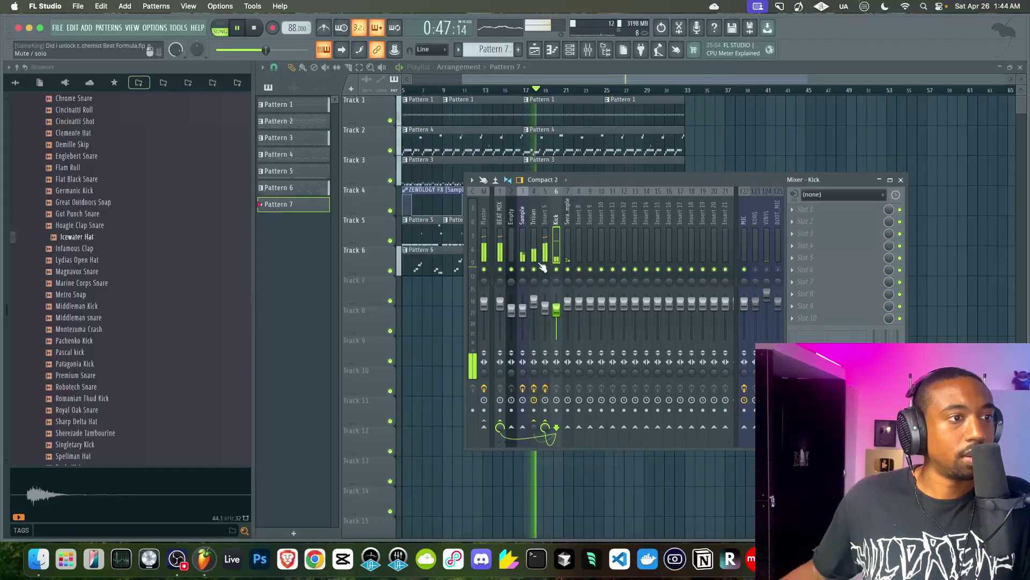
- Set the sidechain input of Trilian's Fruity Limiter to 1 and lower the Trilian mixer track's volume to slightly below 81%
left_click(535, 241)
left_click(826, 209)
left_click_drag(467, 250, 468, 245)
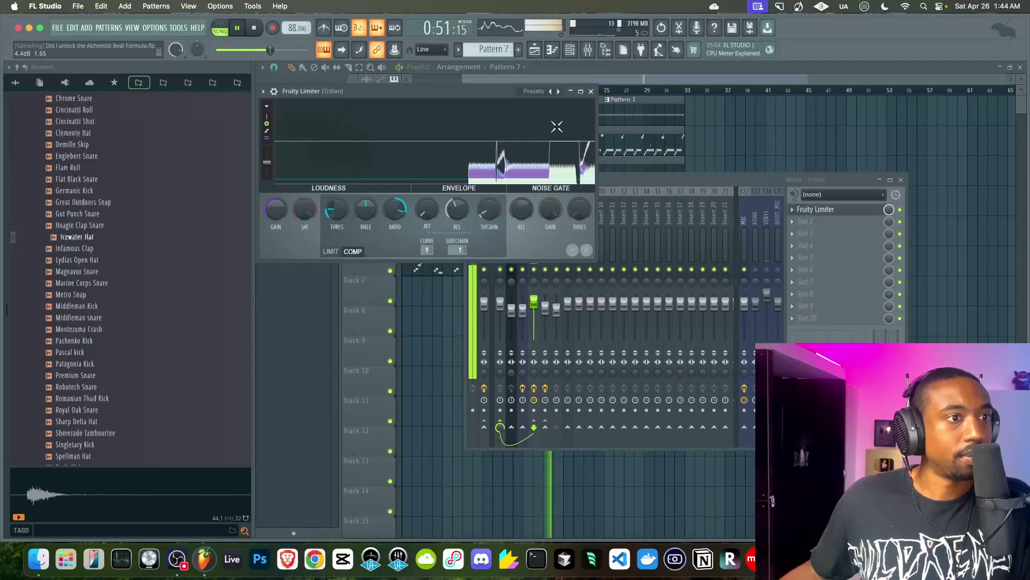
left_click(591, 91)
left_click_drag(534, 302, 534, 309)
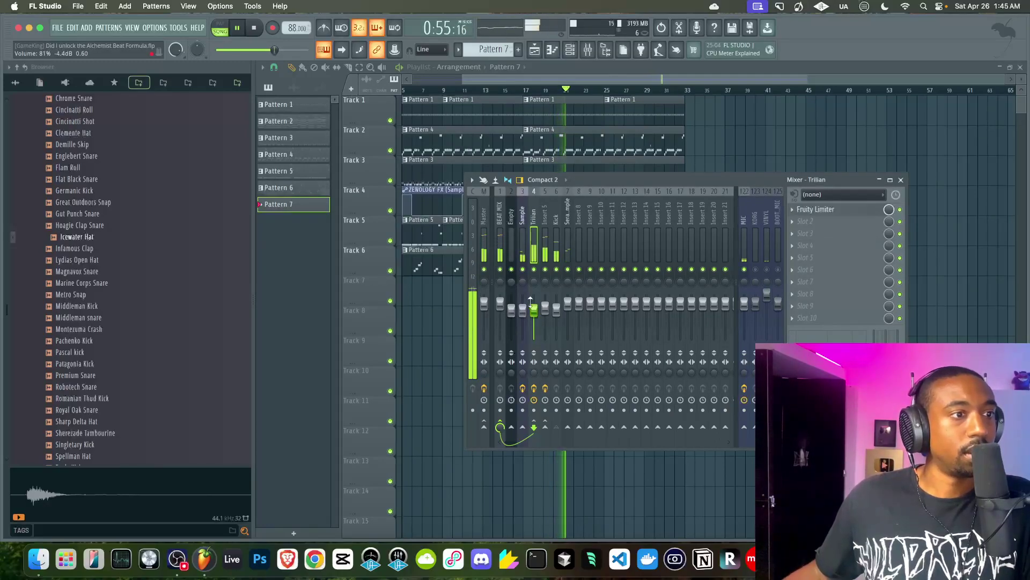
key("F9")
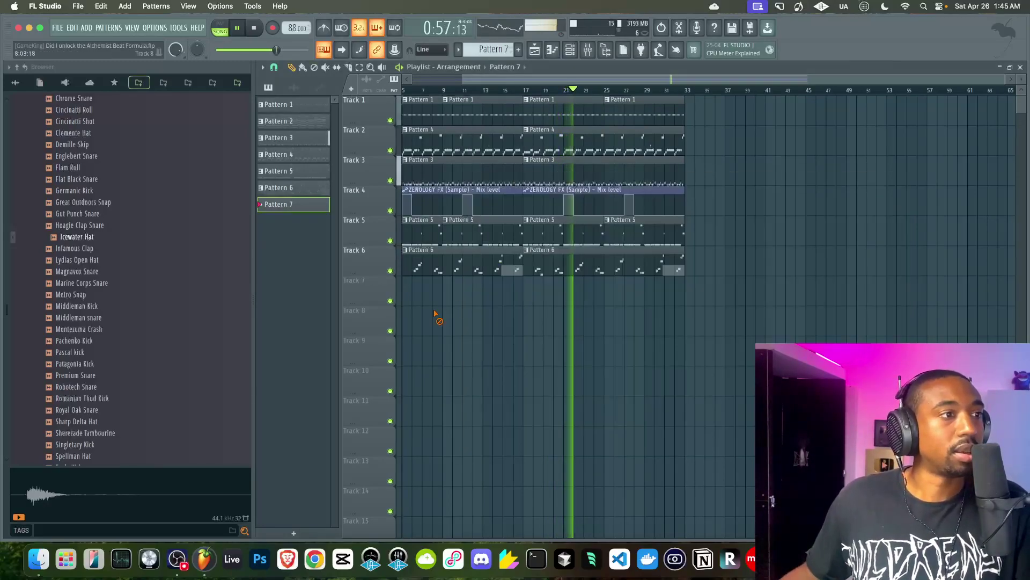
- Add SSL Fusion Stereo Image to the BEAT MIX track, raising its Space slightly and its Width to about 3.9 dB
left_click(589, 54)
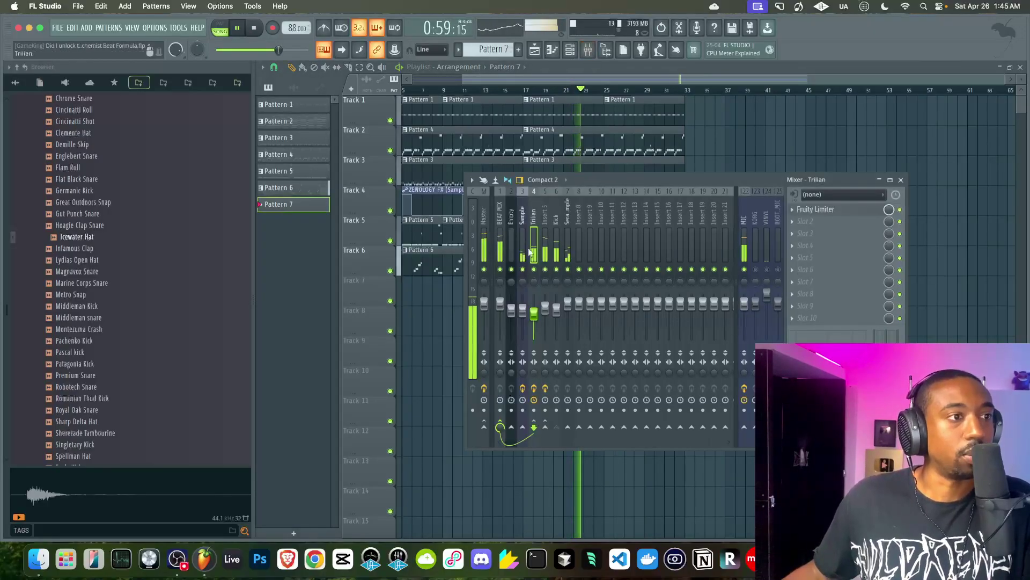
left_click(802, 216)
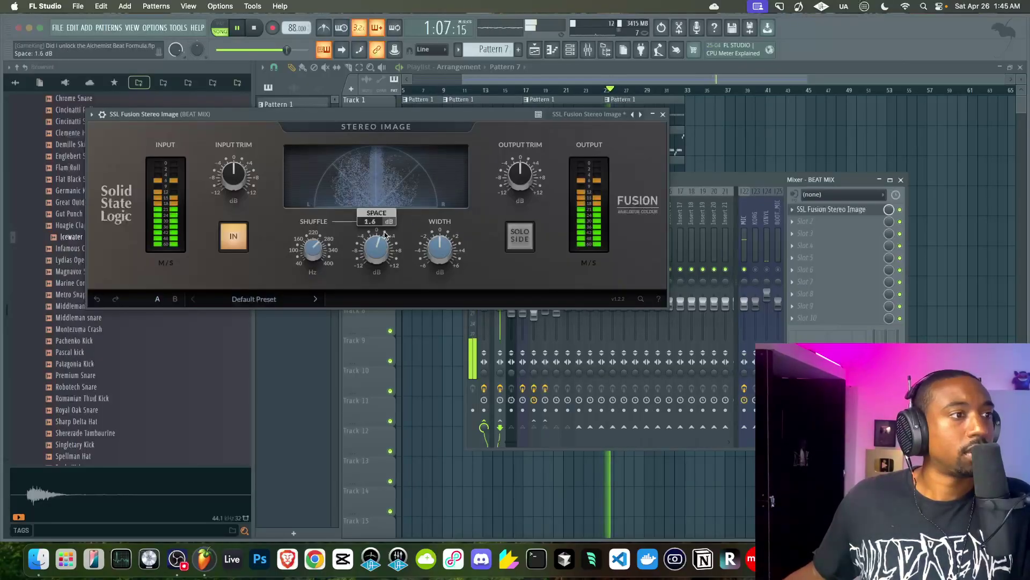
mouse_move(450, 248)
left_mouse_down()
mouse_move(452, 224)
mouse_move(440, 246)
left_mouse_up()
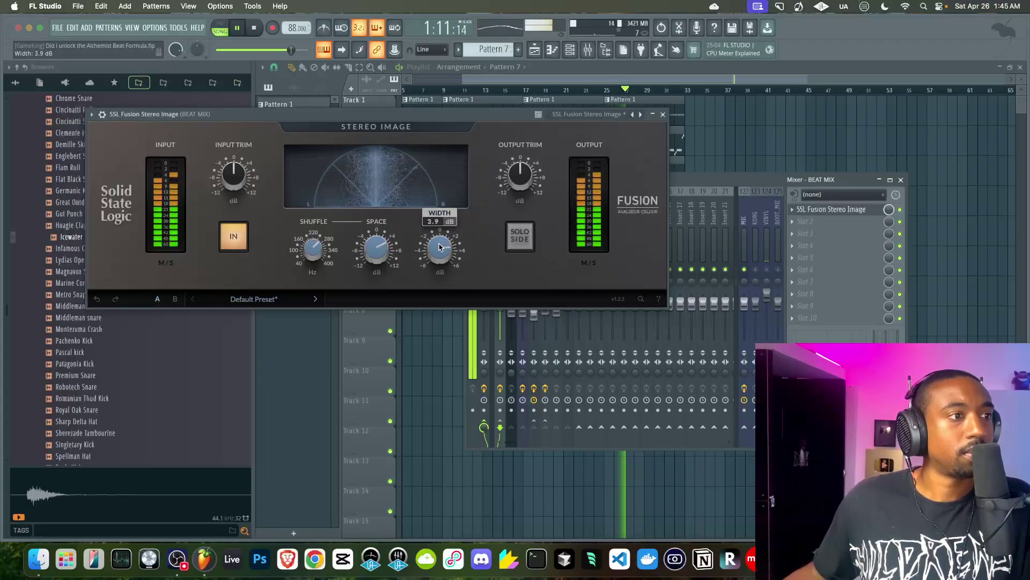
left_click_drag(378, 248, 384, 253)
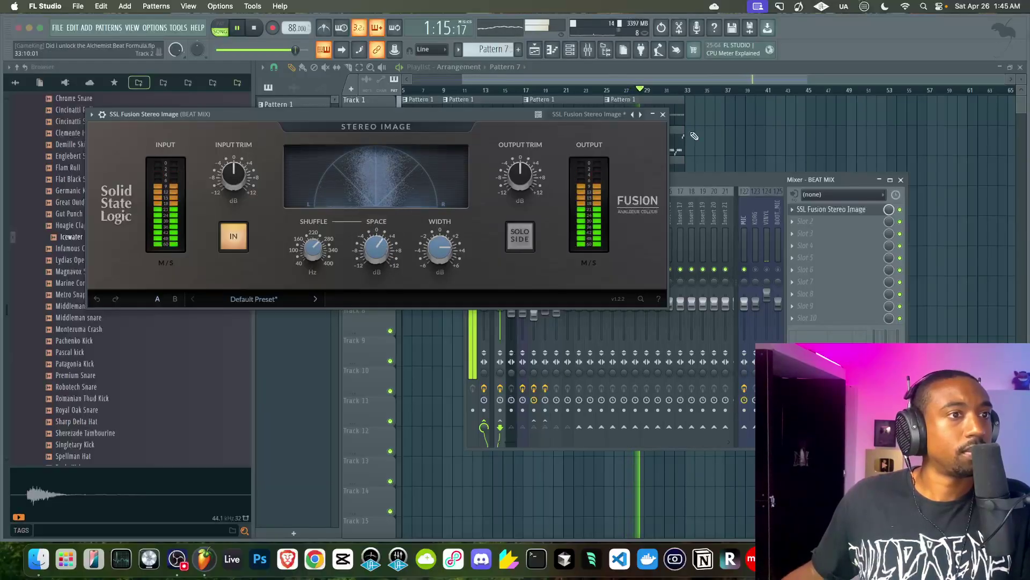
left_click(663, 114)
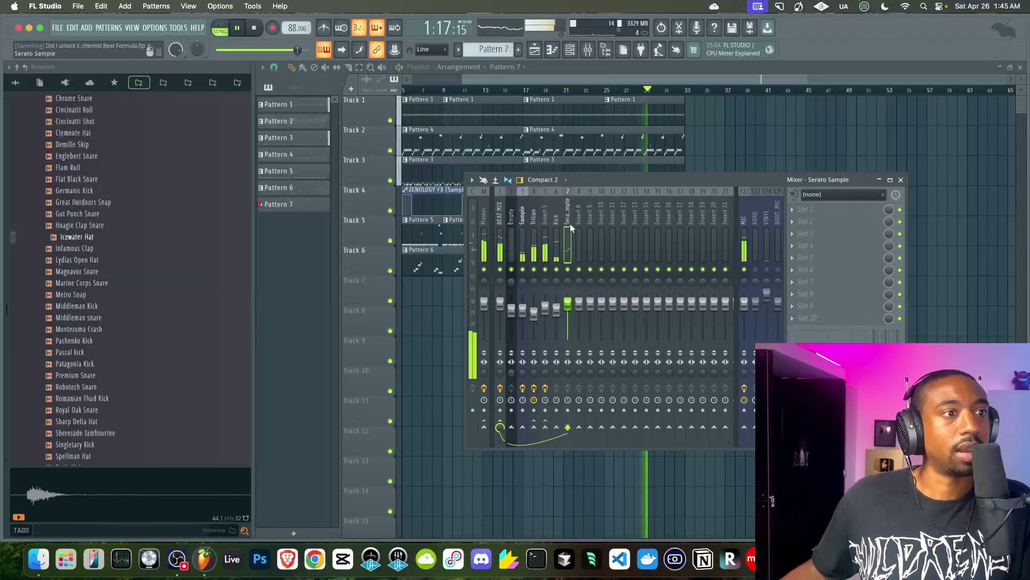
- Add ZENOLOGY FX to the Serato Sample mixer track and choose the lo-fi Phonograph effect
left_click(803, 220)
scroll(611, 228, "down", 3)
left_click(945, 323)
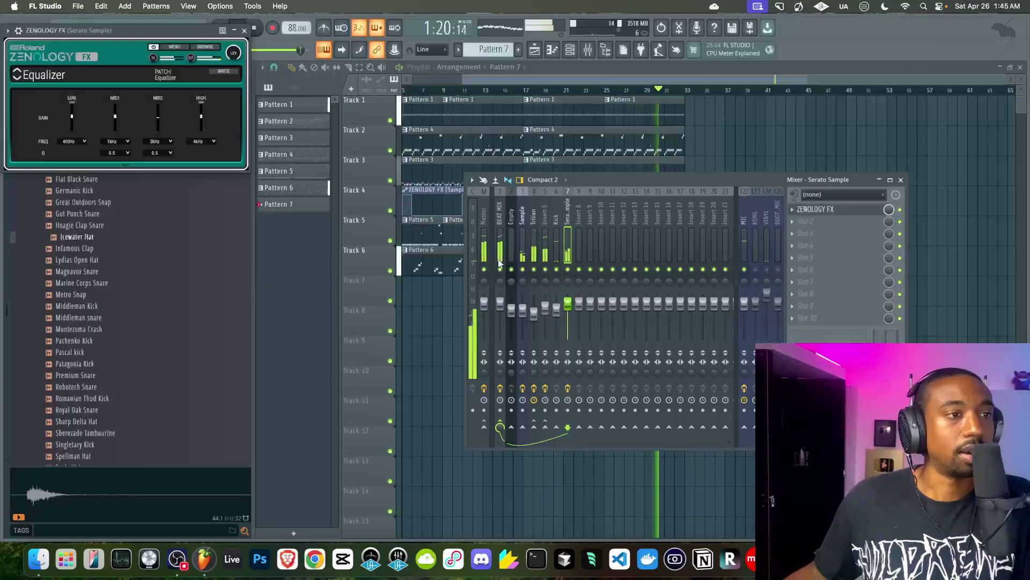
left_click(78, 74)
mouse_move(81, 194)
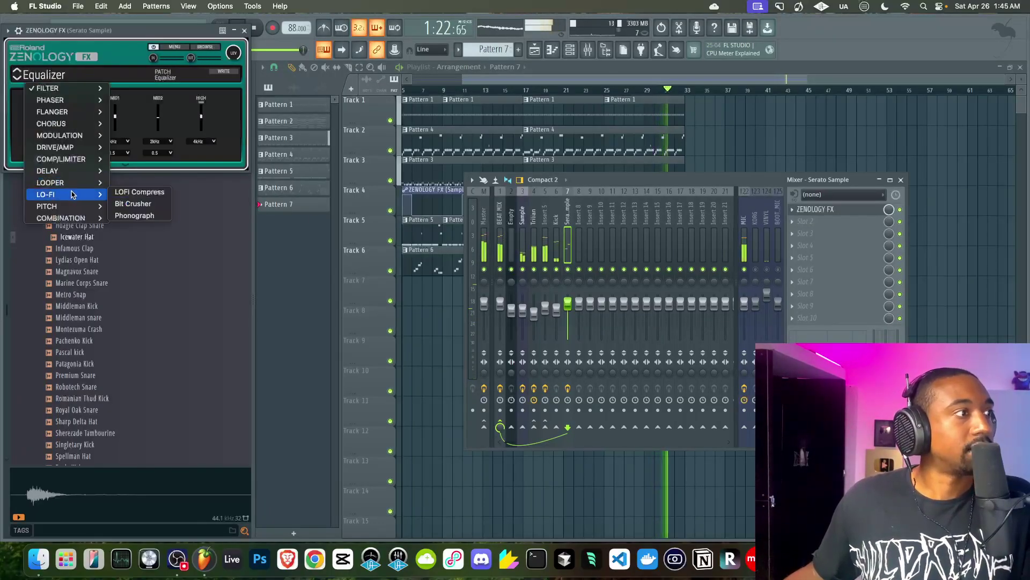
left_click(140, 215)
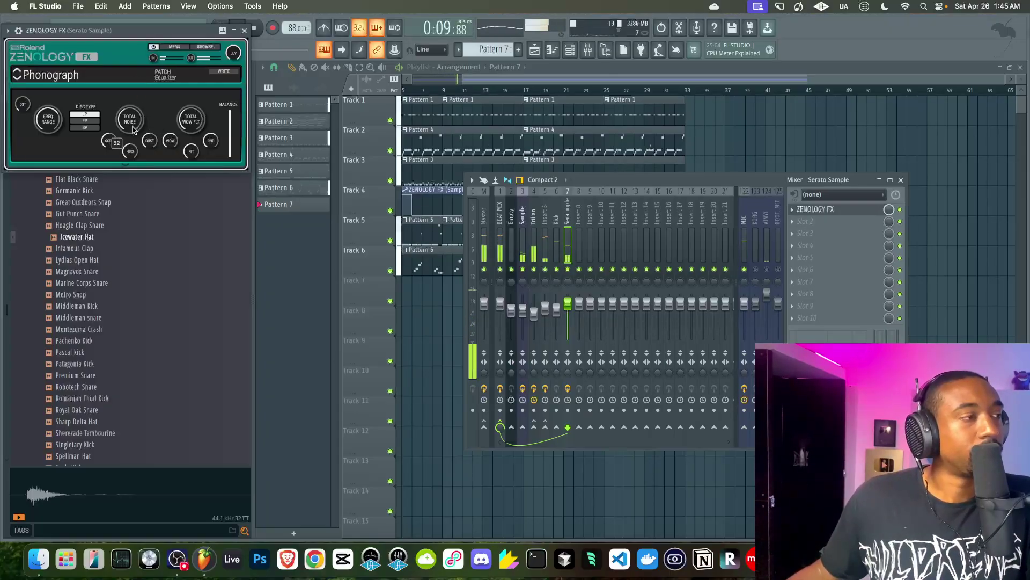
- Adjust the Phonograph effect's noise levels, setting the hiss noise to 34
left_click_drag(134, 132, 113, 189)
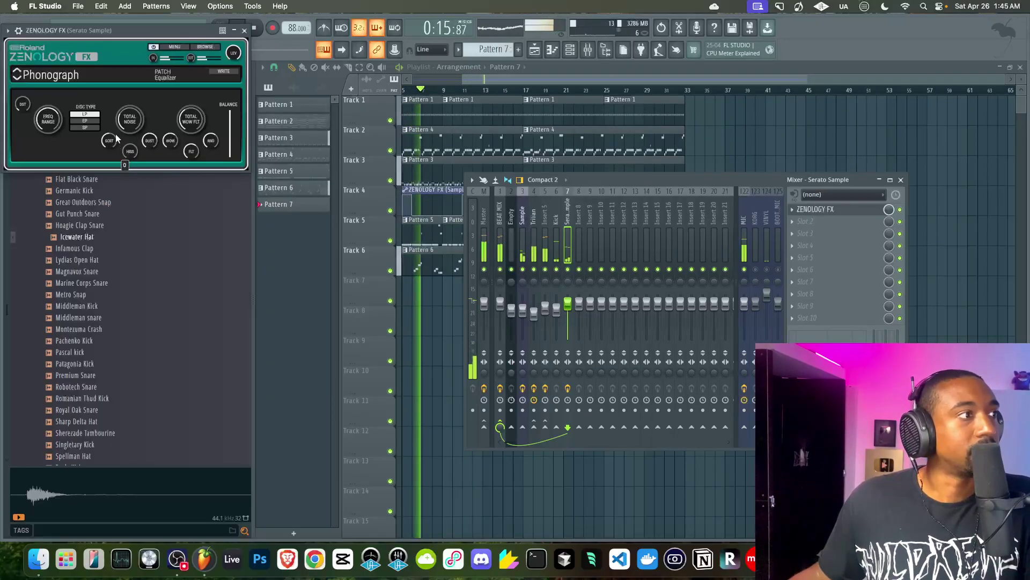
left_click_drag(109, 140, 61, 249)
left_click_drag(158, 148, 148, 104)
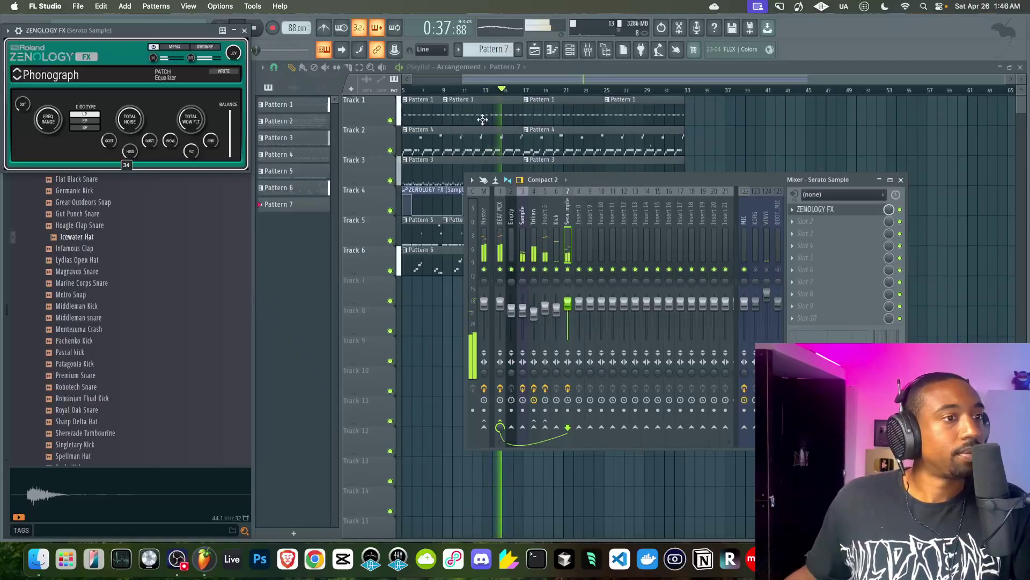
- Add a second ZENOLOGY FX to the Serato Sample mixer track and try its Chorus effect
left_click(813, 228)
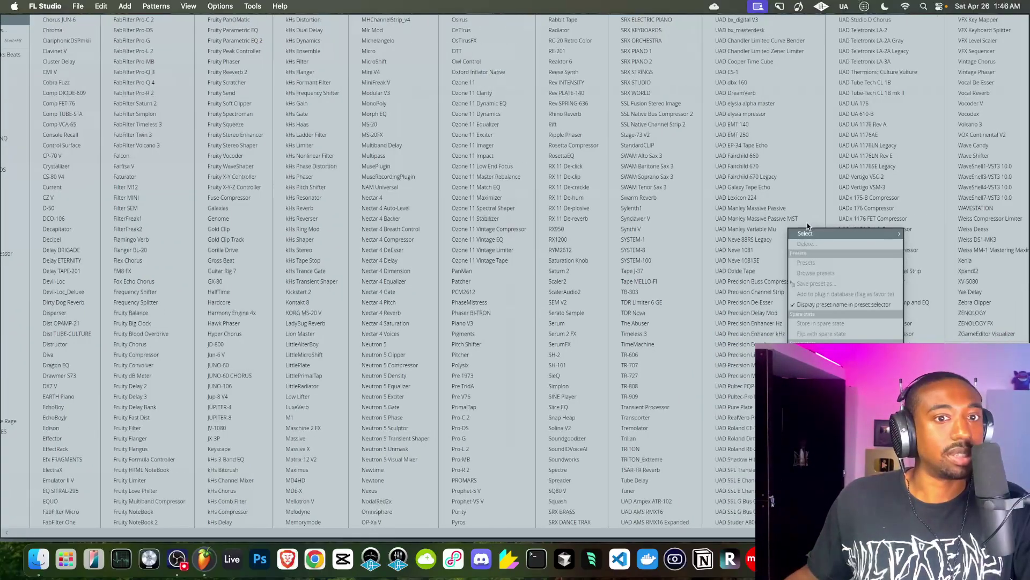
left_click(949, 323)
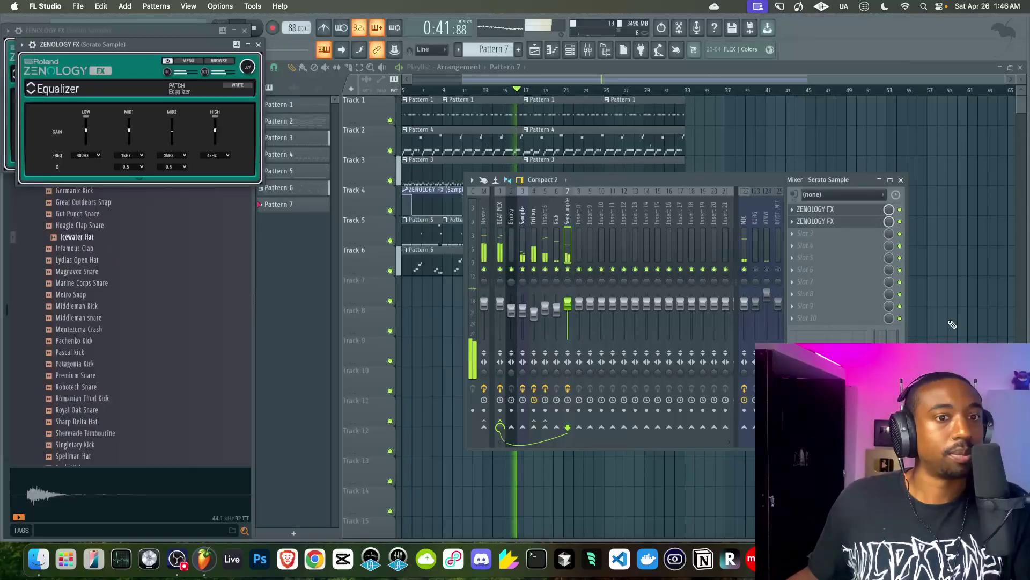
left_click(56, 92)
mouse_move(88, 133)
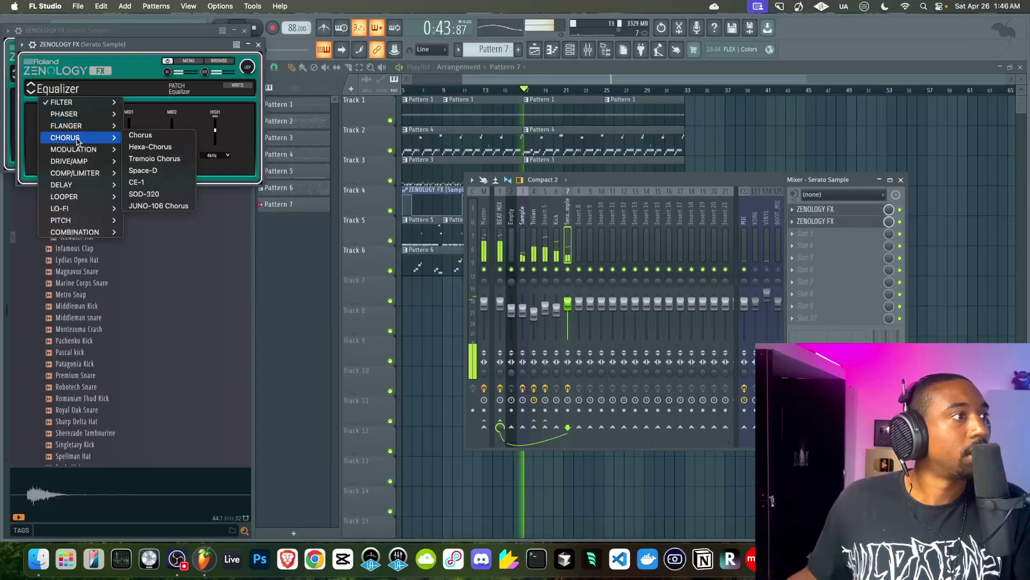
left_click(138, 134)
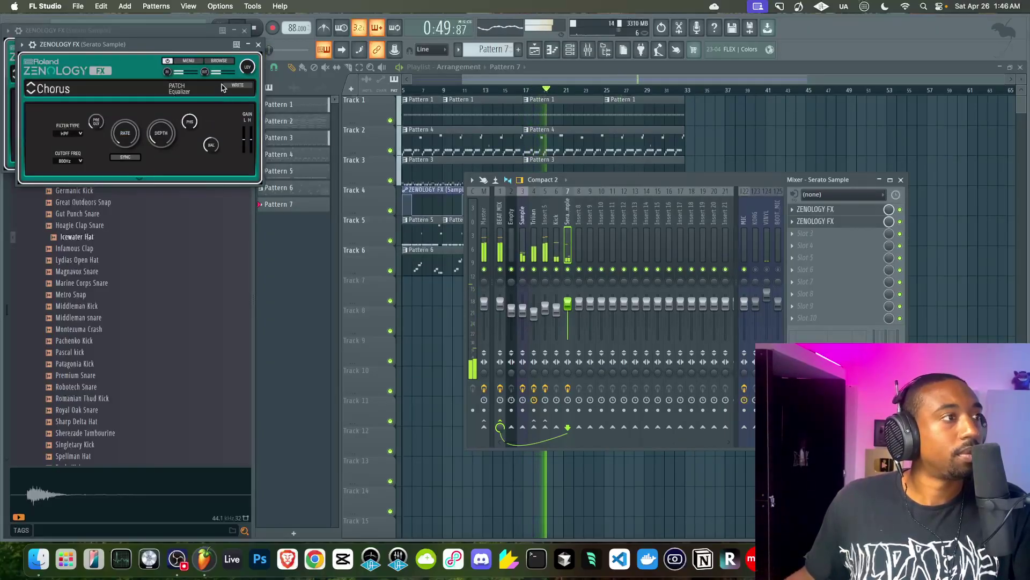
- Switch the second ZENOLOGY FX to Hexa-Chorus with a Depth of 87 and adjust the Serato Sample track's stereo separation
left_click(54, 93)
mouse_move(86, 138)
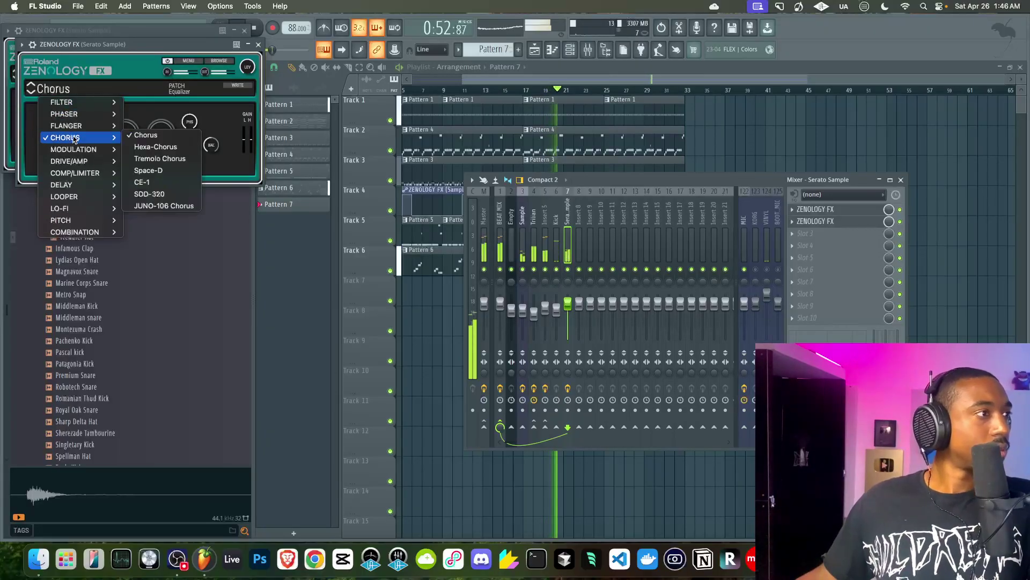
left_click(164, 148)
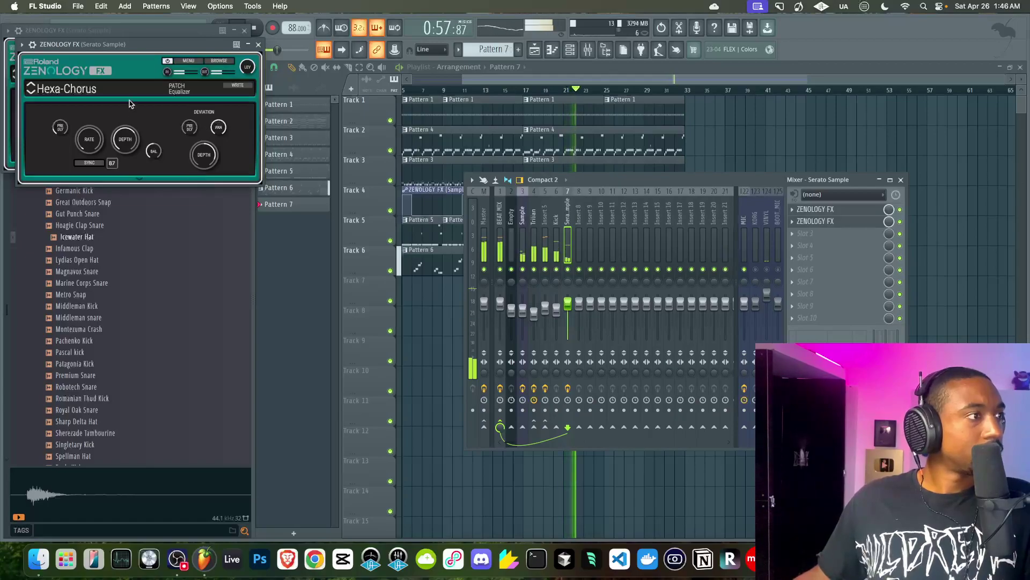
left_click(258, 44)
left_click(244, 31)
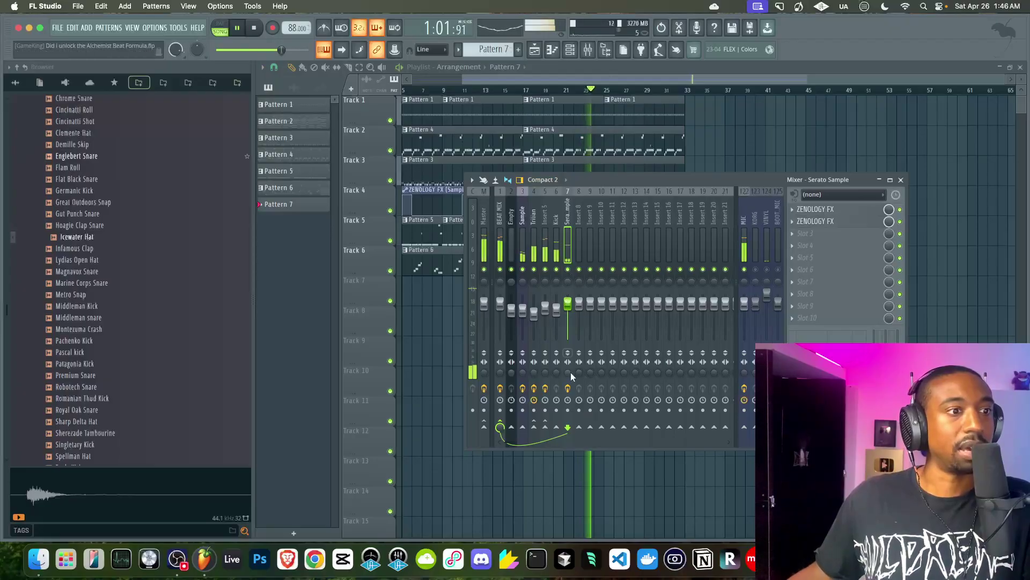
left_click_drag(569, 372, 569, 344)
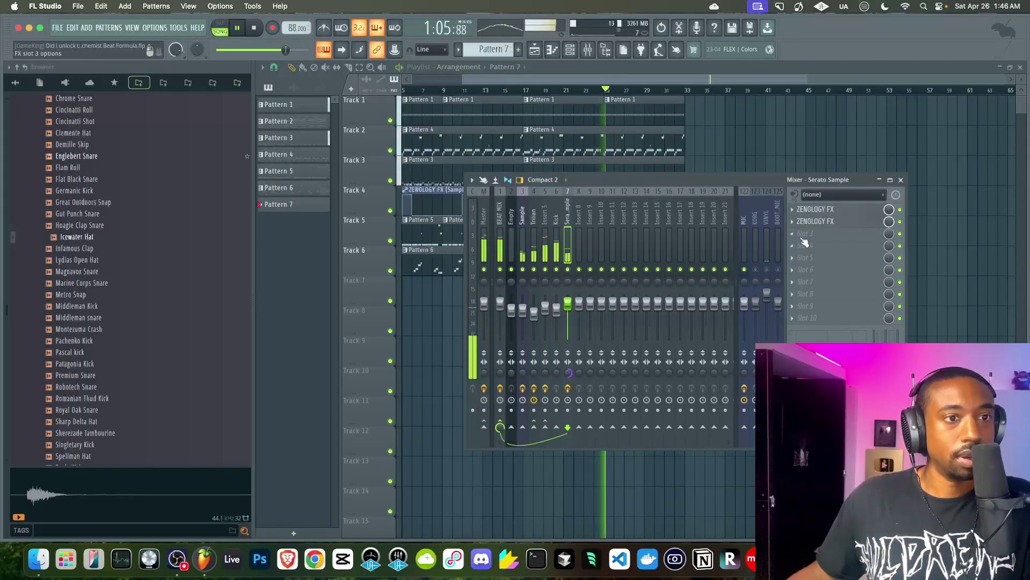
- Add ValhallaVintageVerb to the Serato Sample mixer track and set its Mix to 38.5%
left_click(804, 234)
scroll(503, 306, "right", 3)
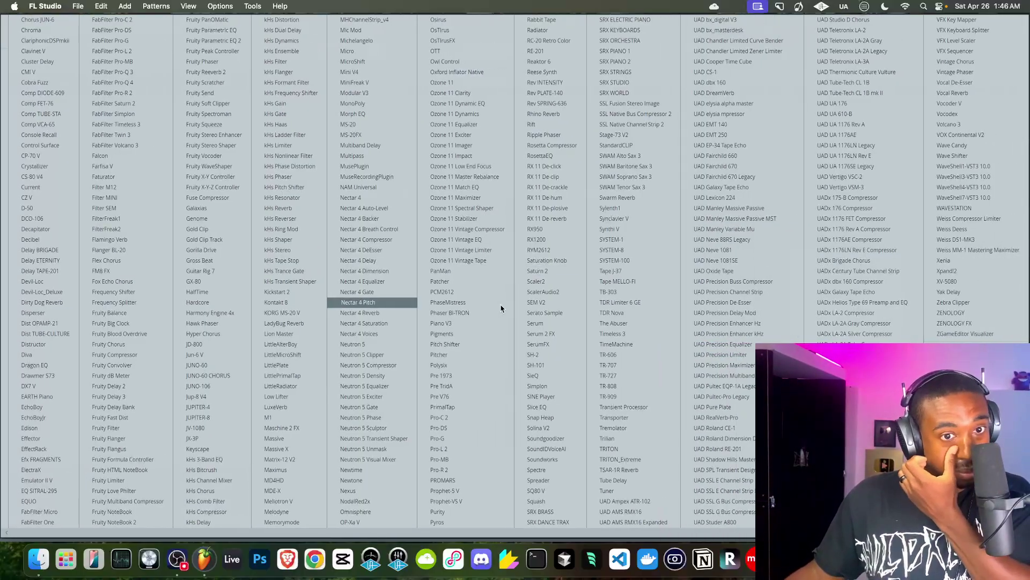
left_click(845, 501)
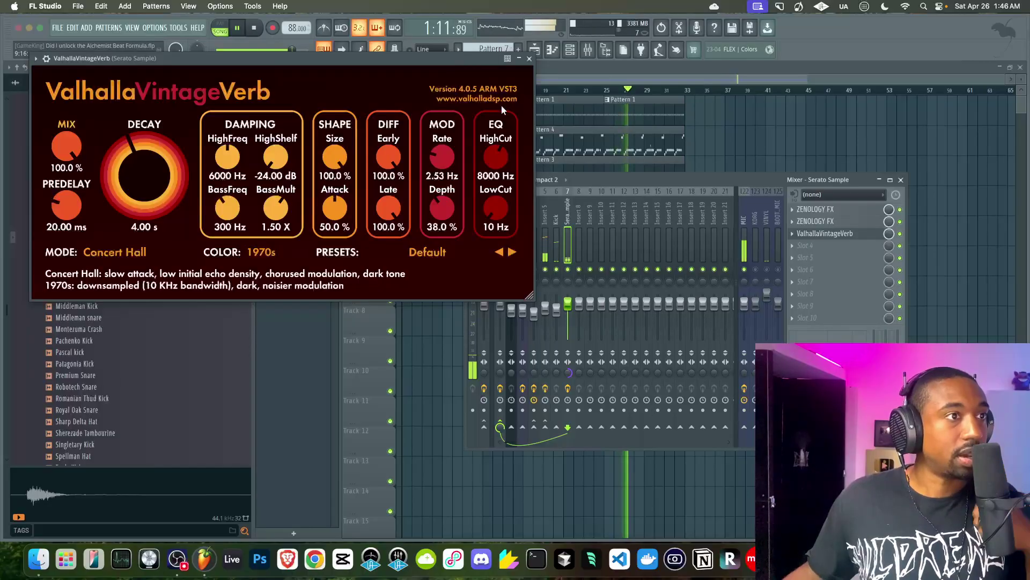
left_click_drag(71, 142, 72, 197)
left_click_drag(66, 146, 69, 167)
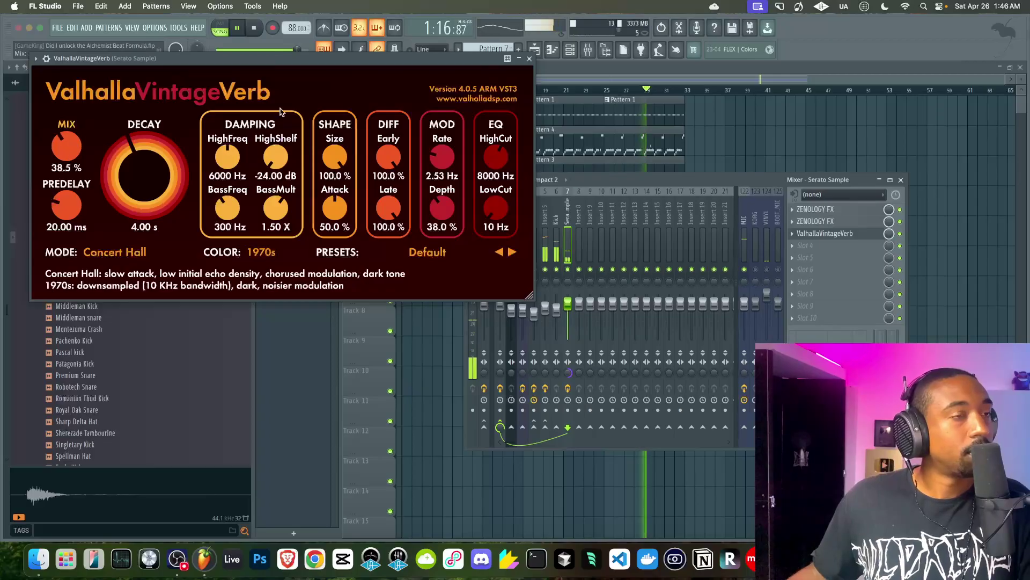
- Switch ValhallaVintageVerb on the Serato Sample track to Plate mode with the 1980s color
left_click(139, 254)
left_click(104, 294)
left_click(263, 253)
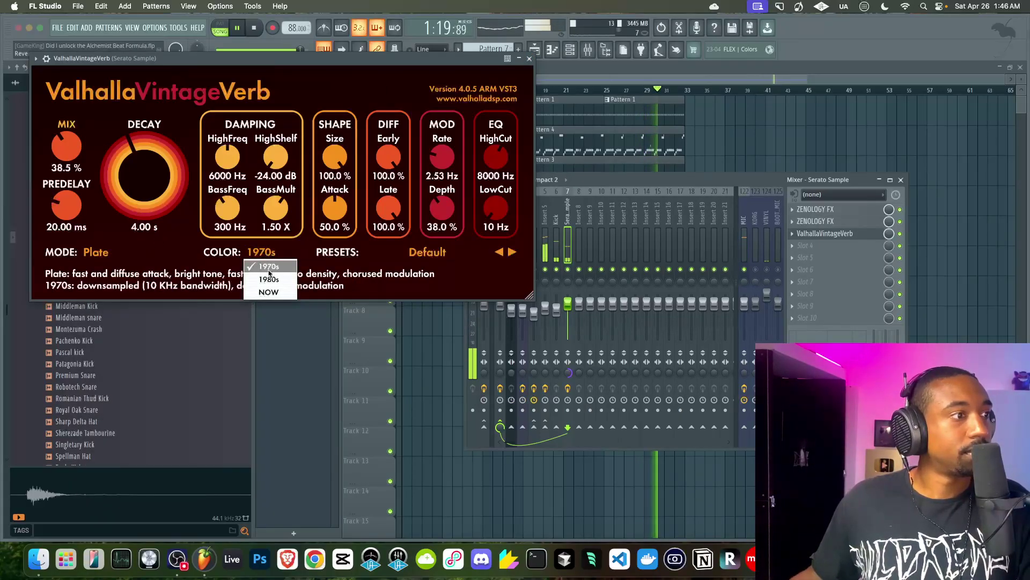
left_click(268, 279)
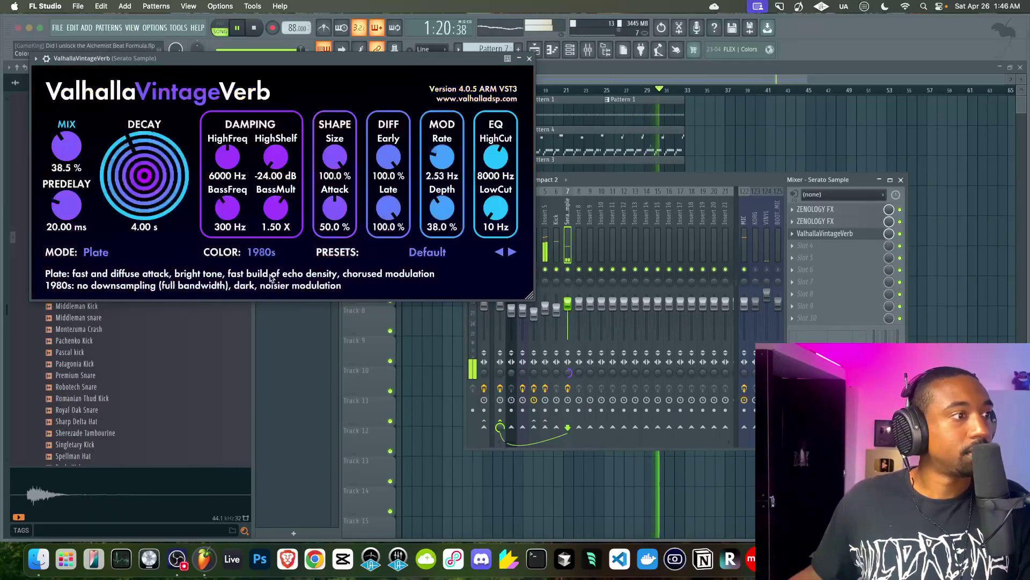
left_click(529, 58)
left_click(901, 180)
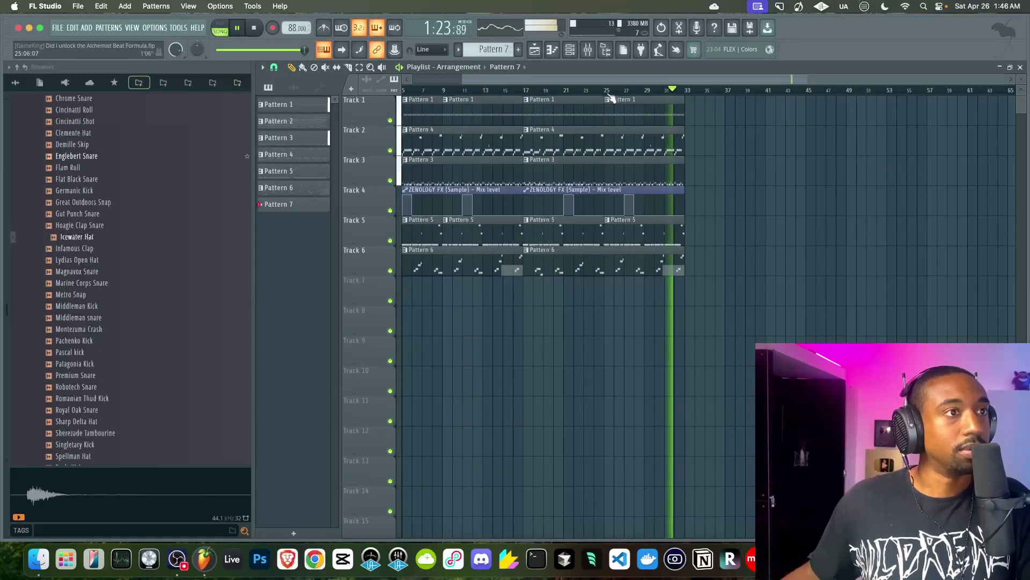
- Raise the Sample mixer track's volume to about 111% and adjust its stereo separation
key("F9")
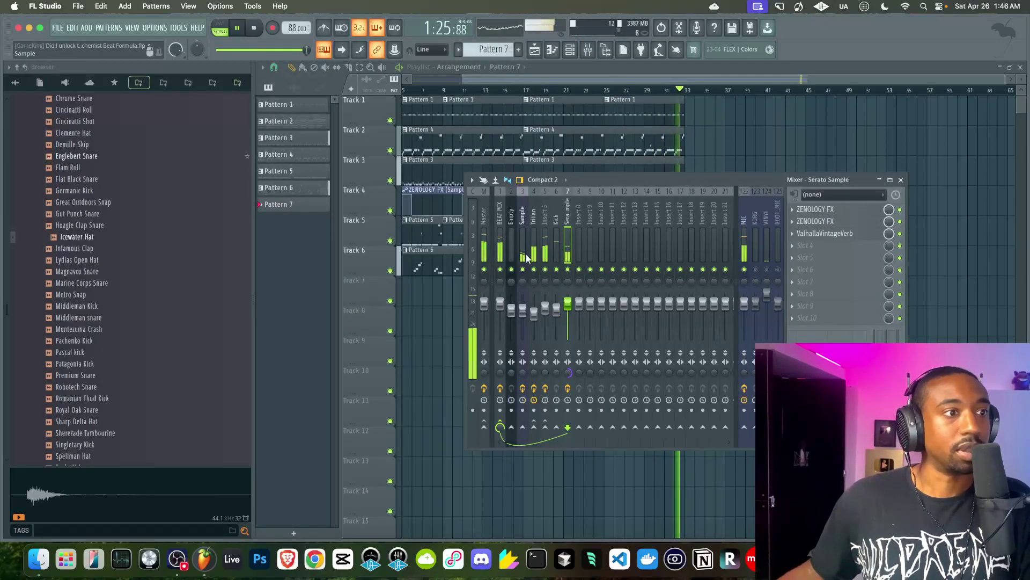
left_click(523, 252)
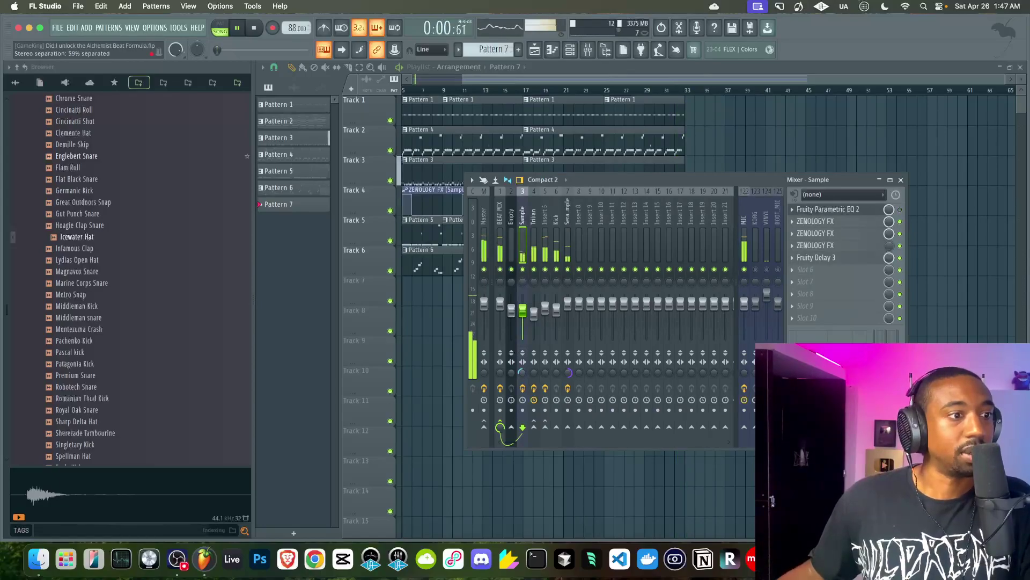
left_click_drag(522, 372, 522, 364)
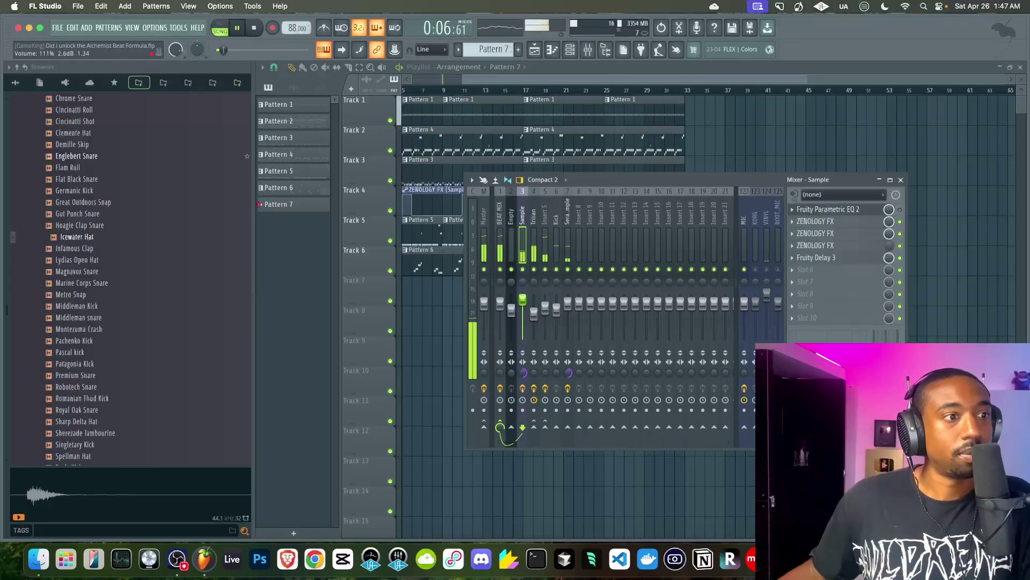
left_click(608, 52)
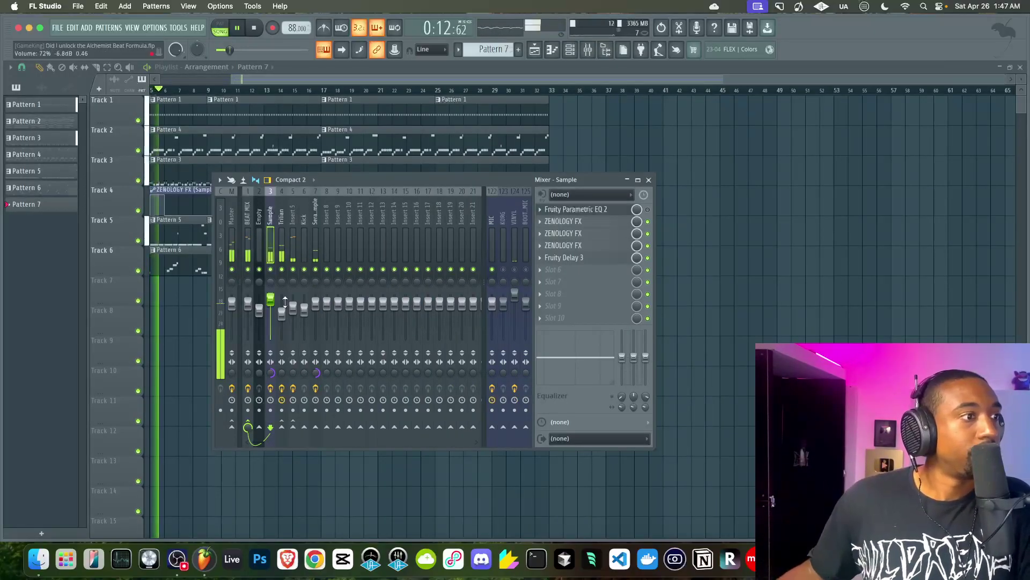
left_click_drag(271, 373, 270, 403)
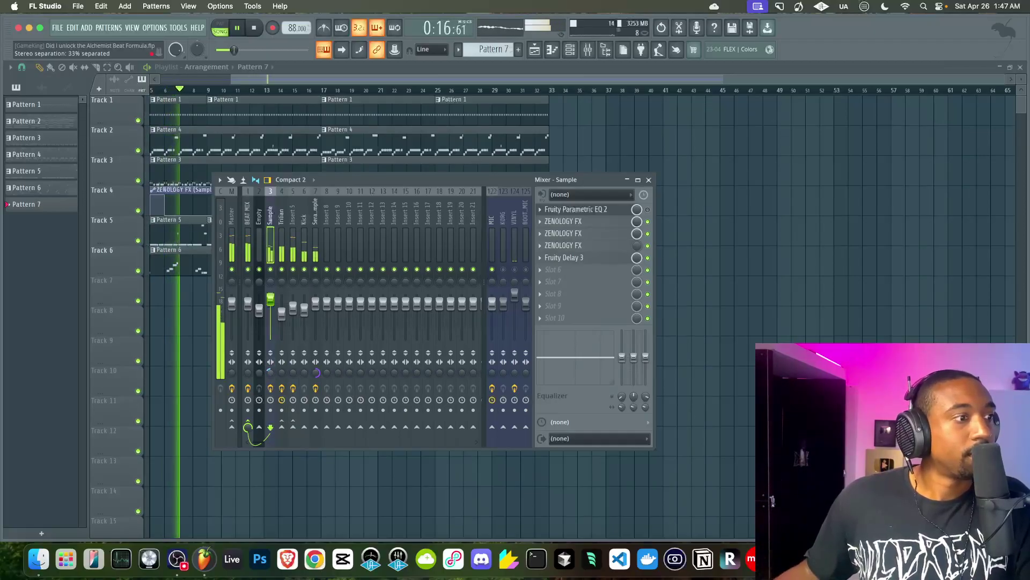
right_click(711, 294)
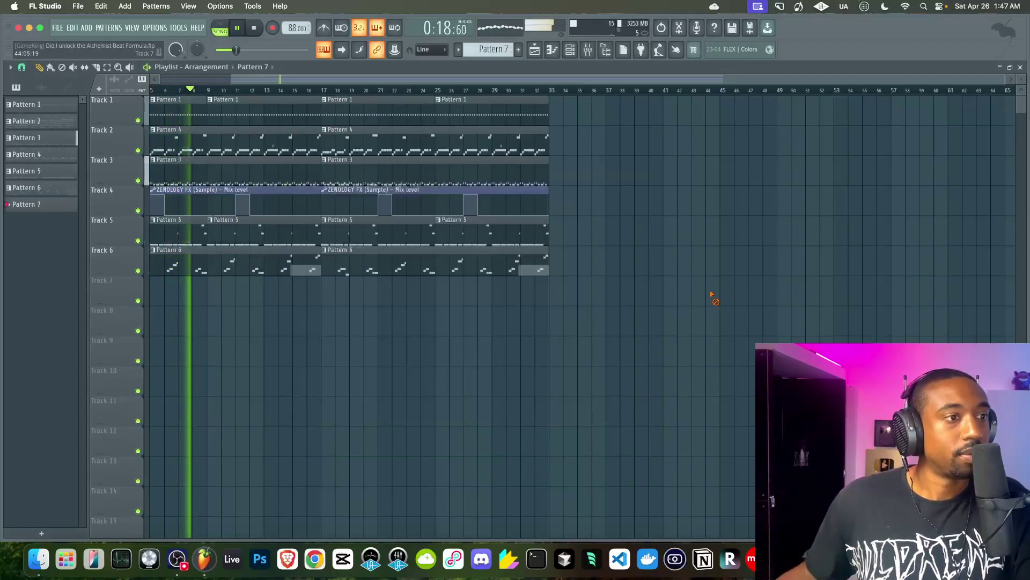
- Set the Sample track's stereo separation to about 34% merged and save the project
key("super+s")
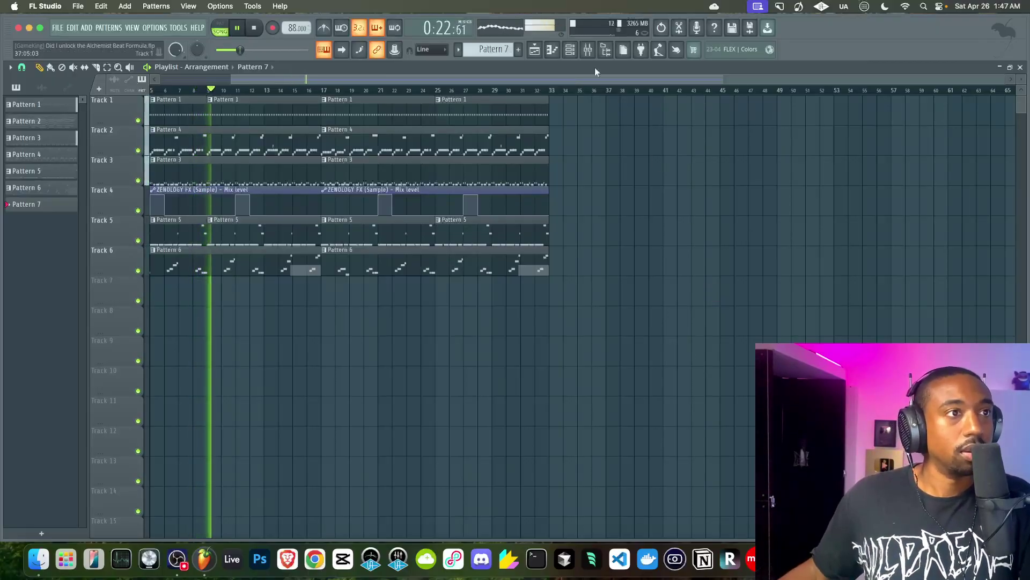
left_click(570, 49)
left_click(588, 49)
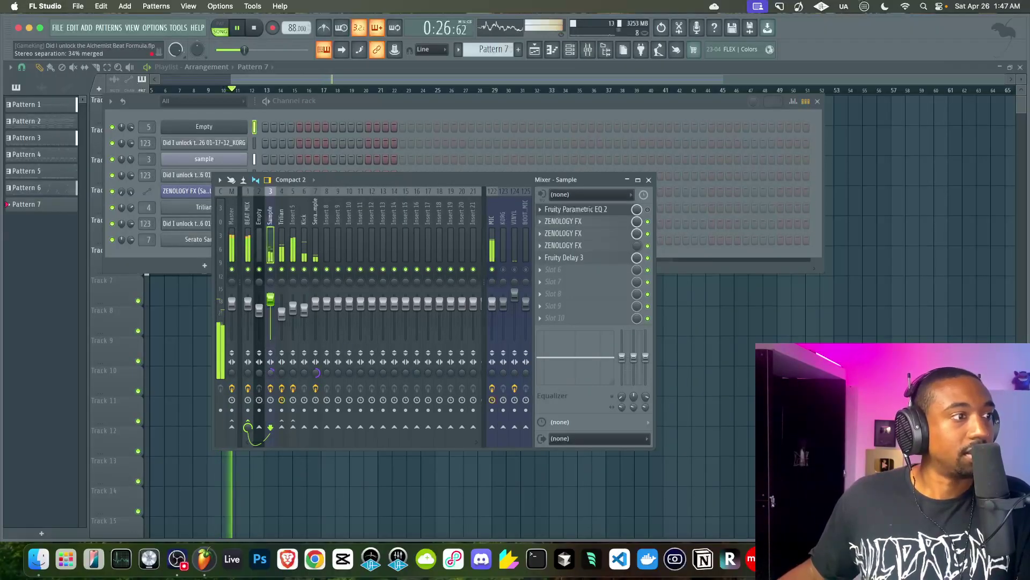
left_click(253, 472)
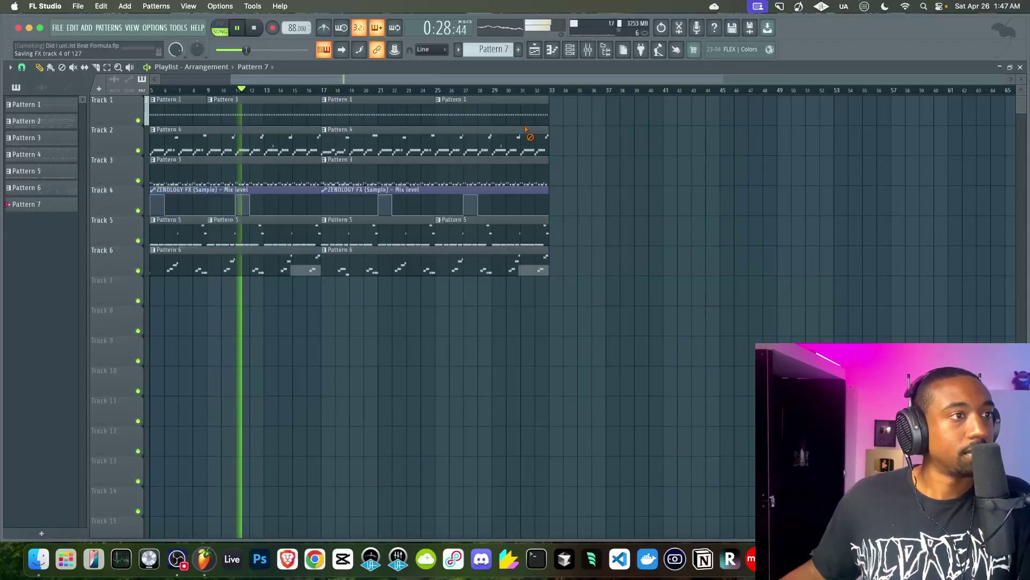
- Add Gold Clip to the BEAT MIX track with Gold at 2.50 dB and Alchemy at 1.35 dB
left_click(588, 49)
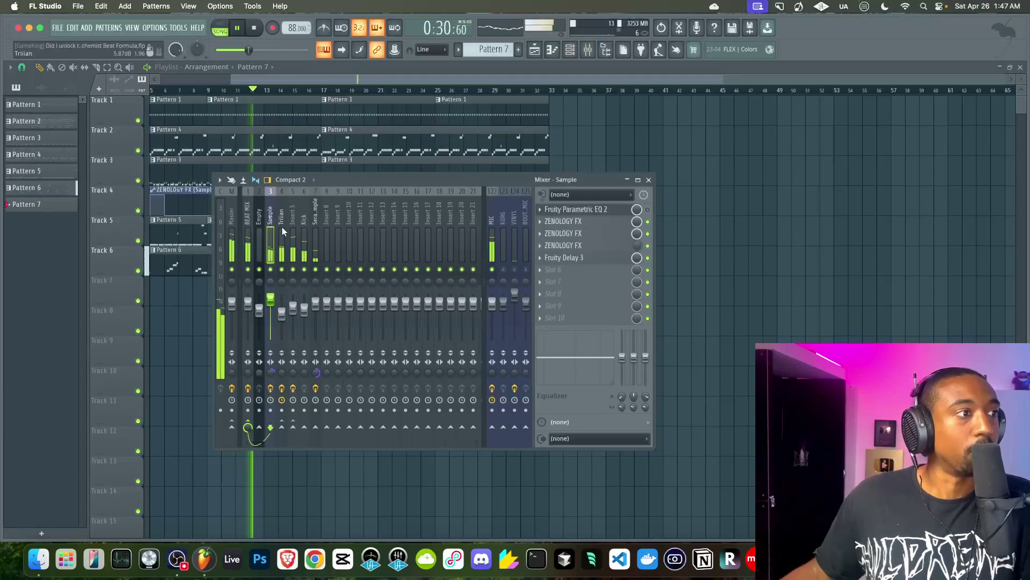
left_click(248, 225)
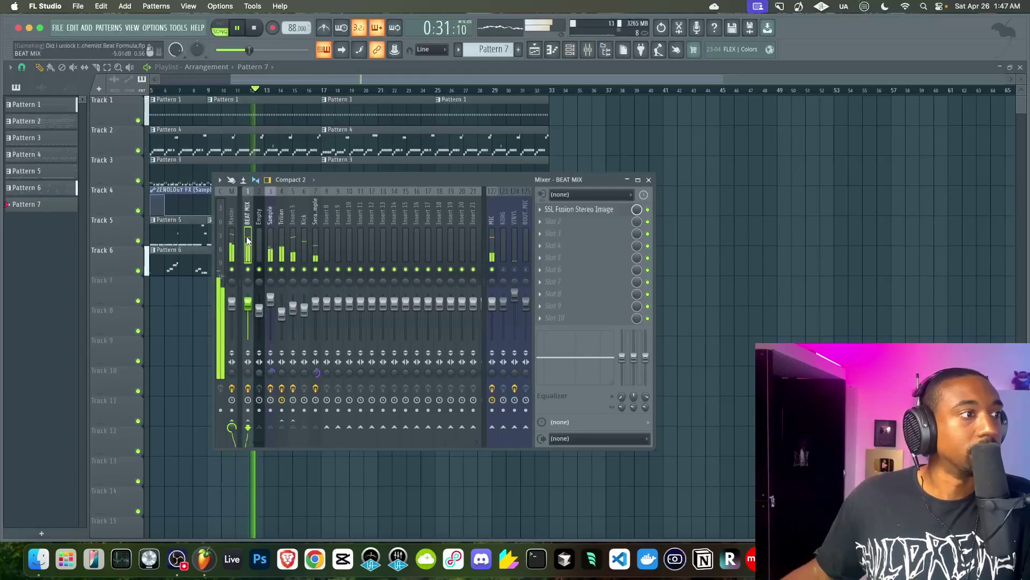
left_click(561, 220)
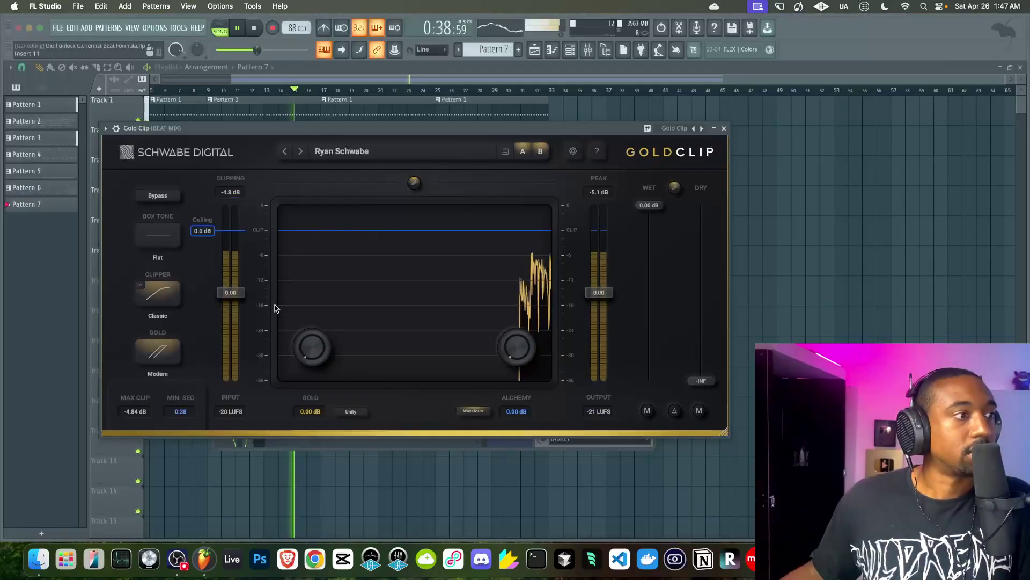
left_click_drag(513, 344, 513, 322)
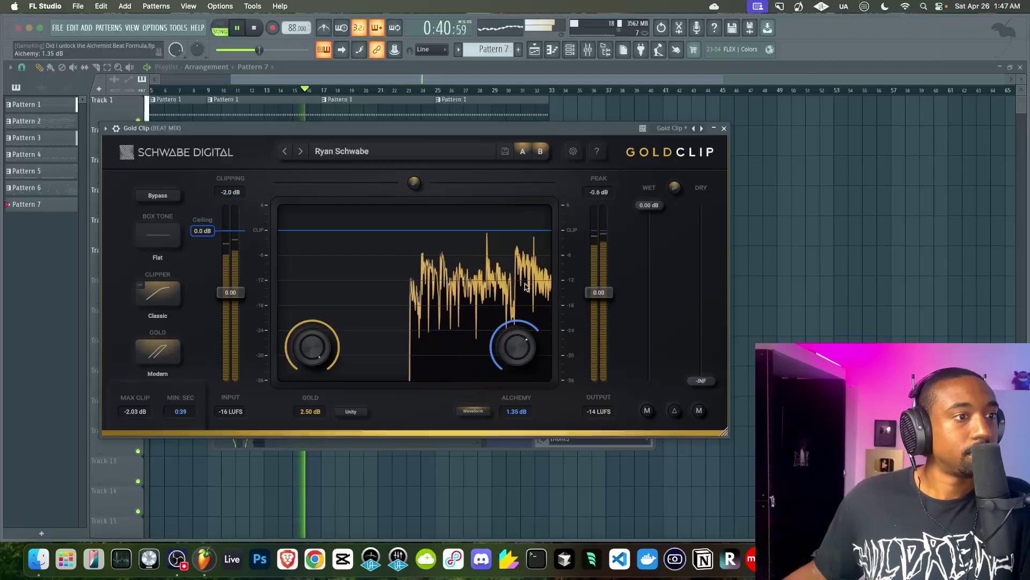
left_click(724, 128)
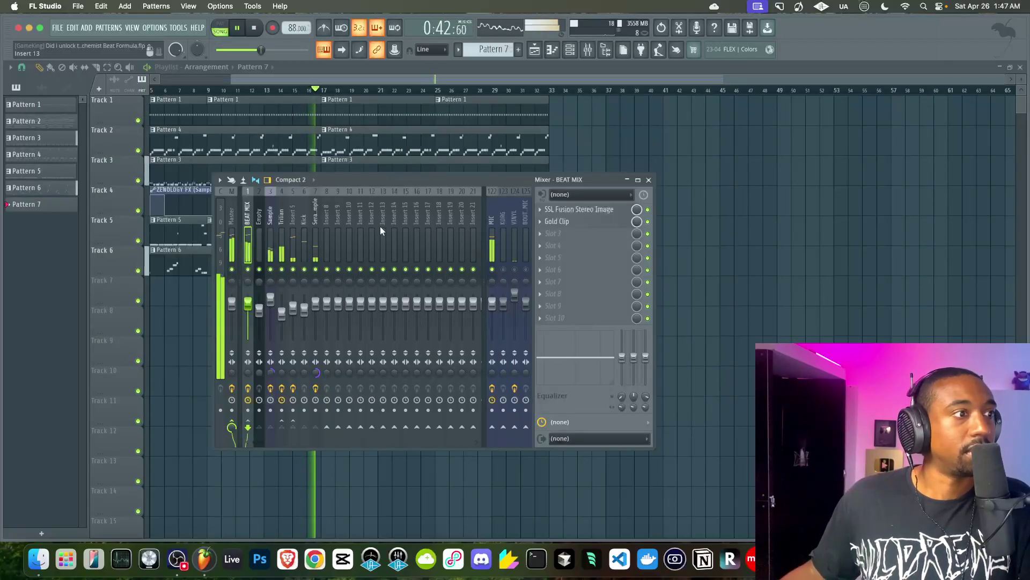
- Lower the hiss noise in the Phonograph effect on the Serato Sample track
left_click(316, 234)
left_click(564, 221)
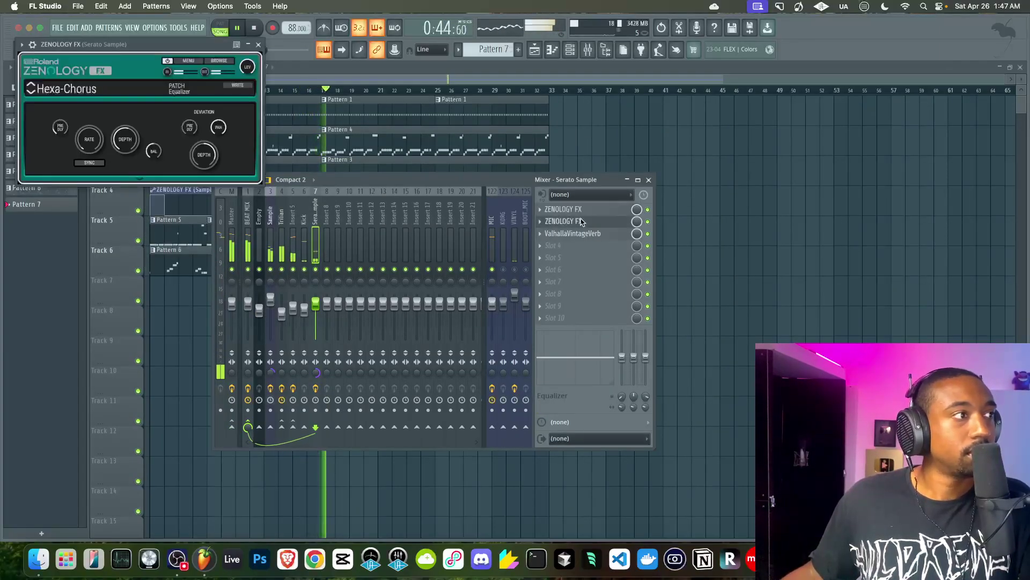
left_click(576, 210)
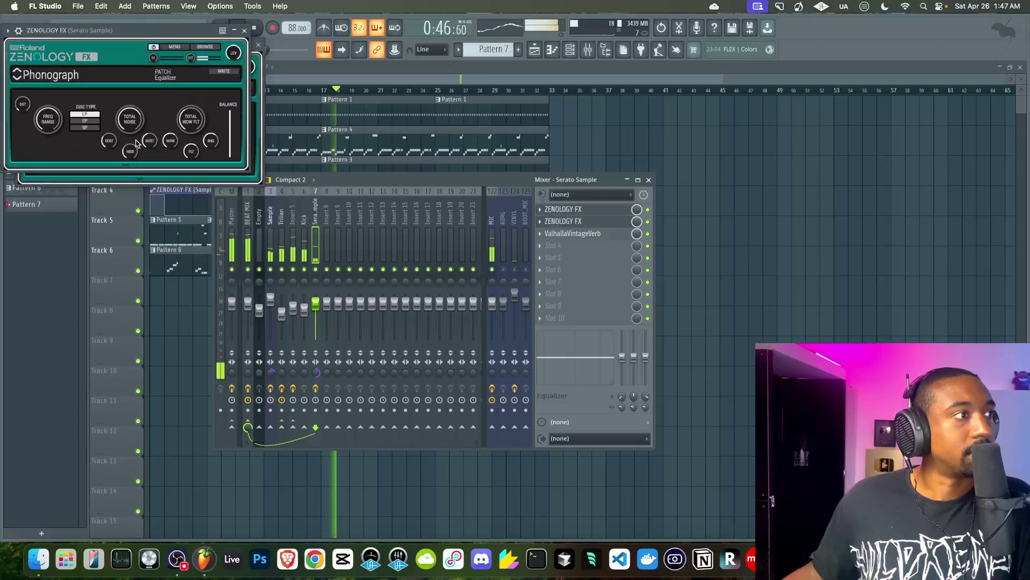
mouse_move(130, 156)
left_click_drag(130, 157, 130, 162)
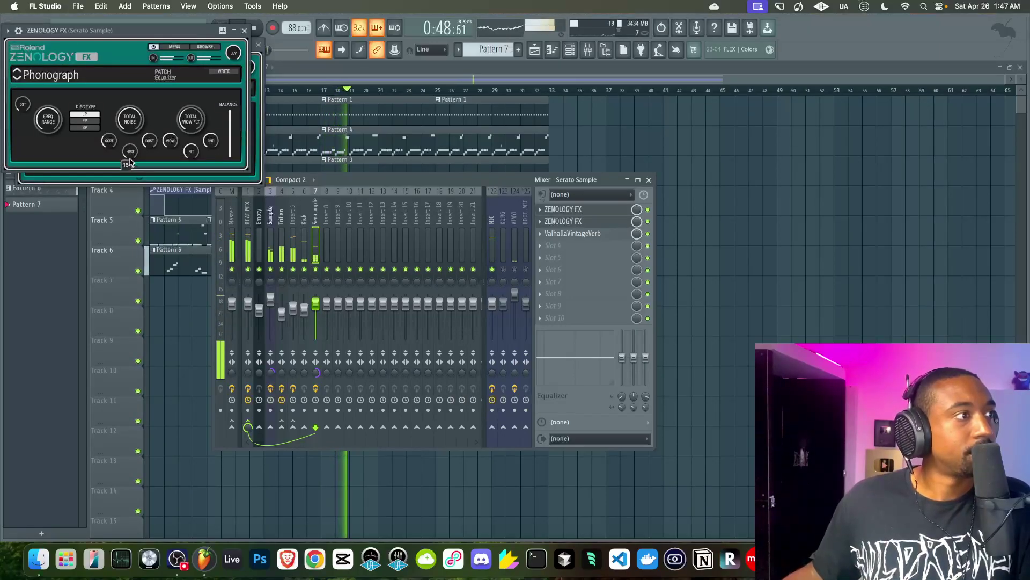
left_click(244, 31)
left_click(258, 45)
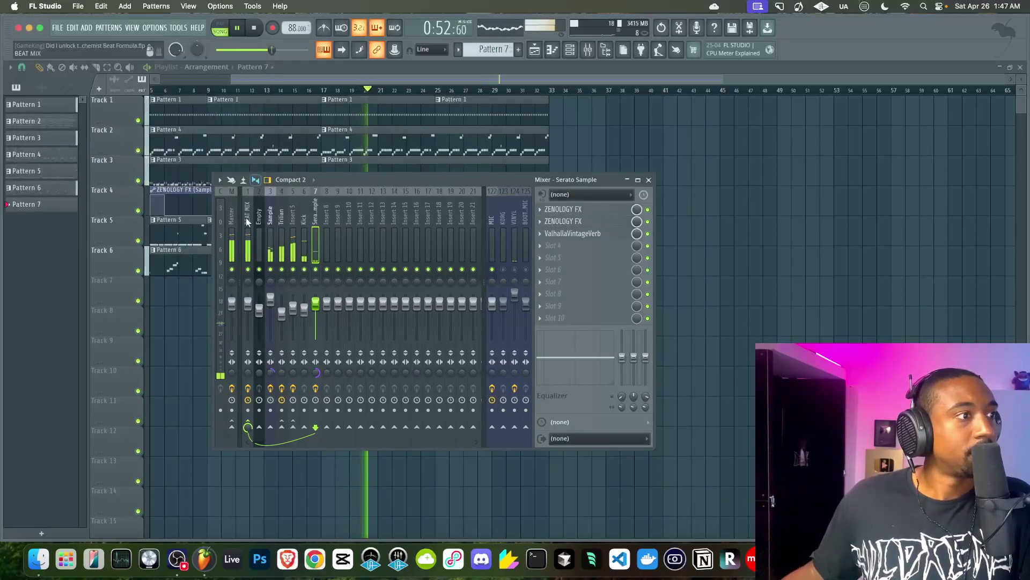
- Select the BEAT MIX track and play the beat again from the start to check the mix
left_click(247, 225)
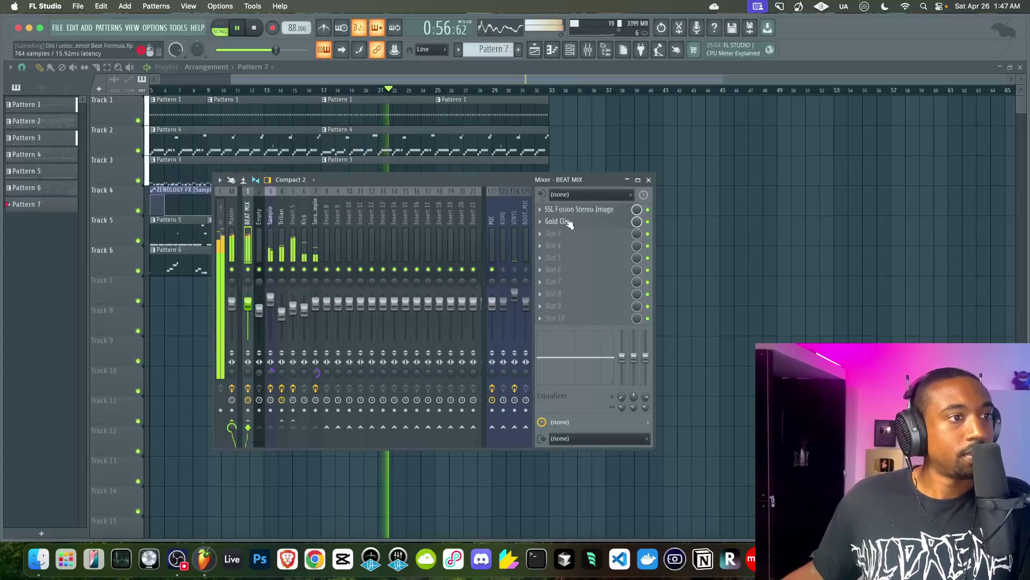
key("space")
key("F9")
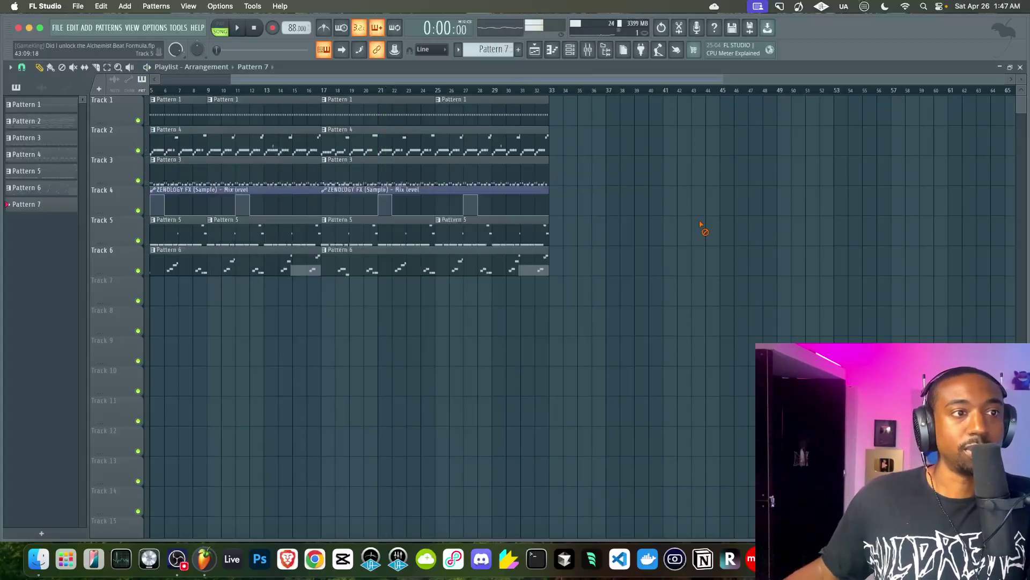
left_click(588, 50)
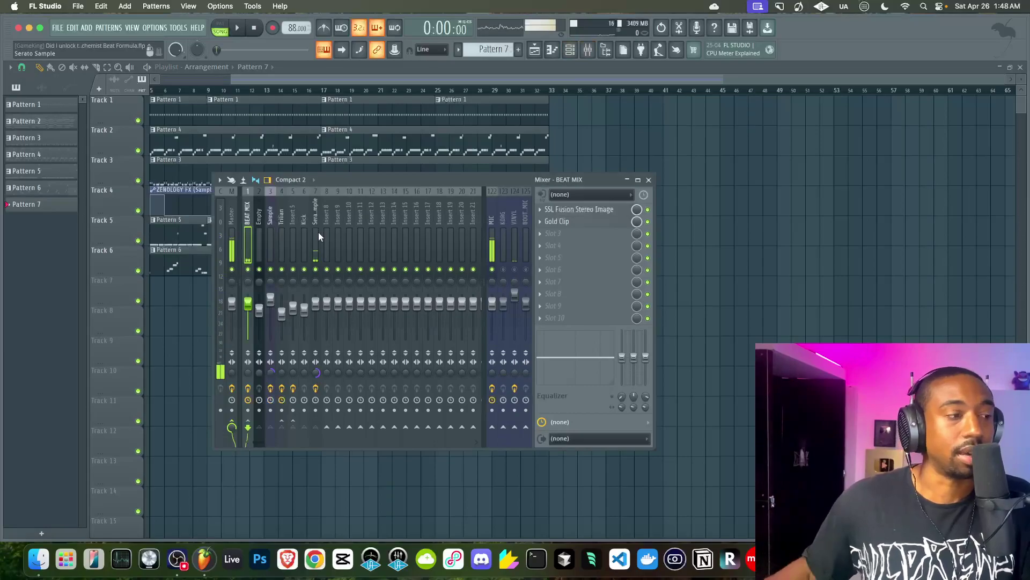
key("space")
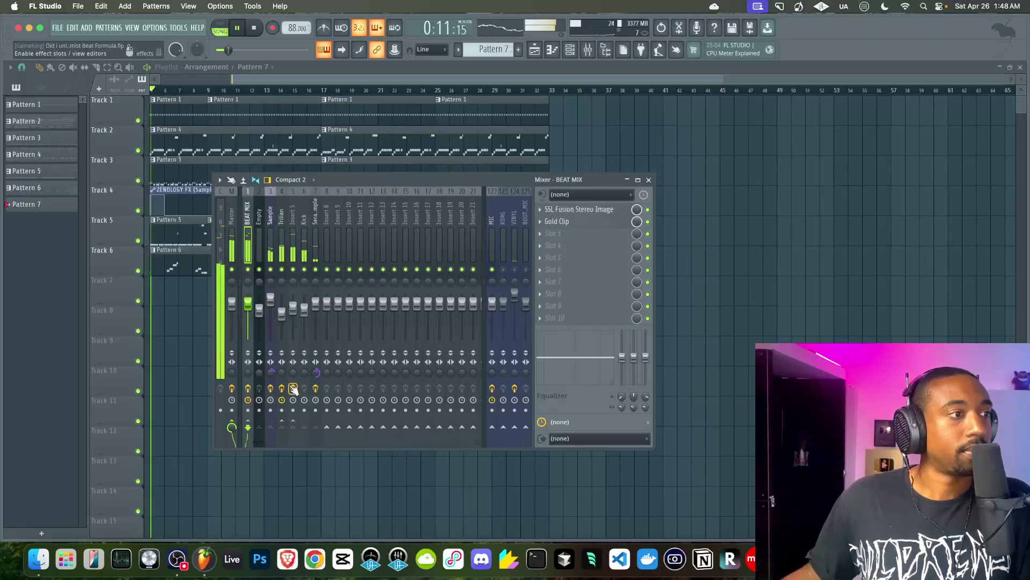
- Add SSL Native Bus Compressor 2 to the BEAT MIX track and adjust its threshold, attack, release and ratio
left_click(564, 240)
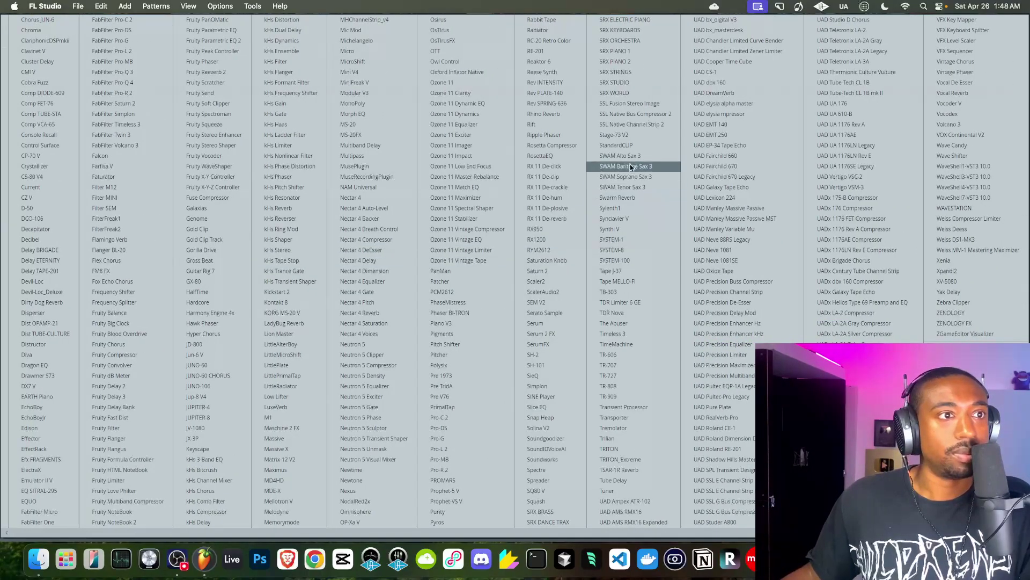
left_click(634, 114)
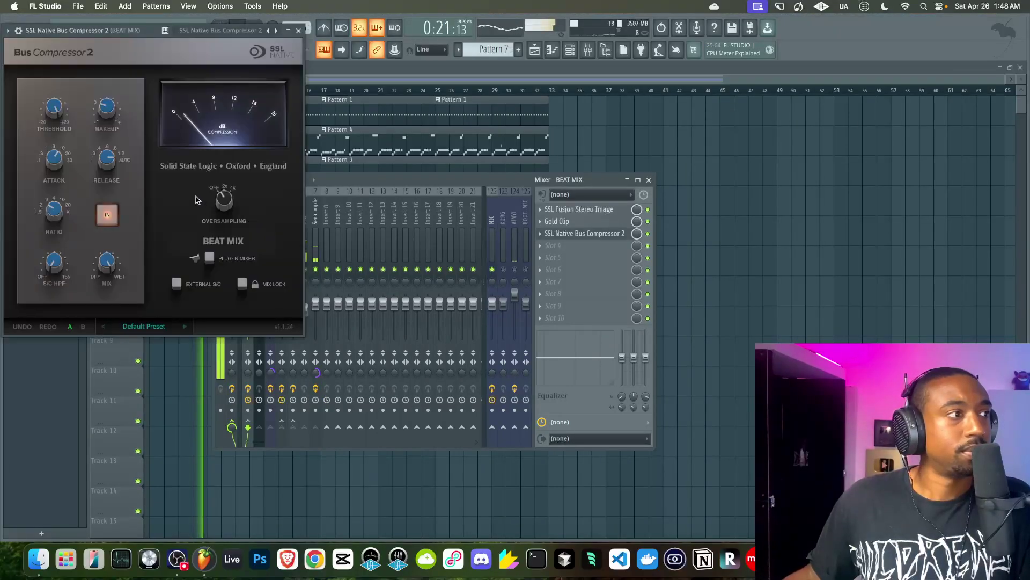
left_click(70, 160)
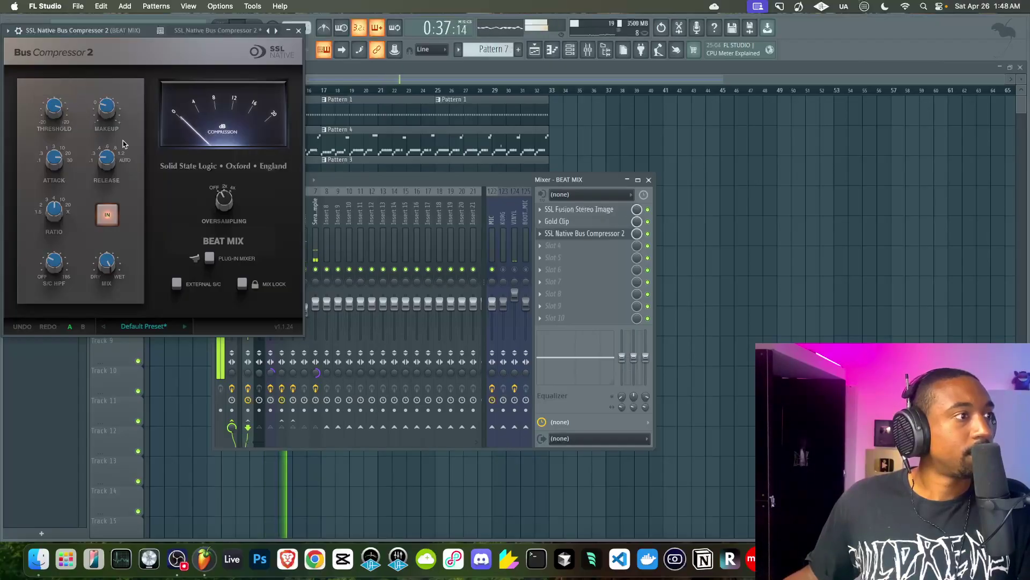
left_click(298, 30)
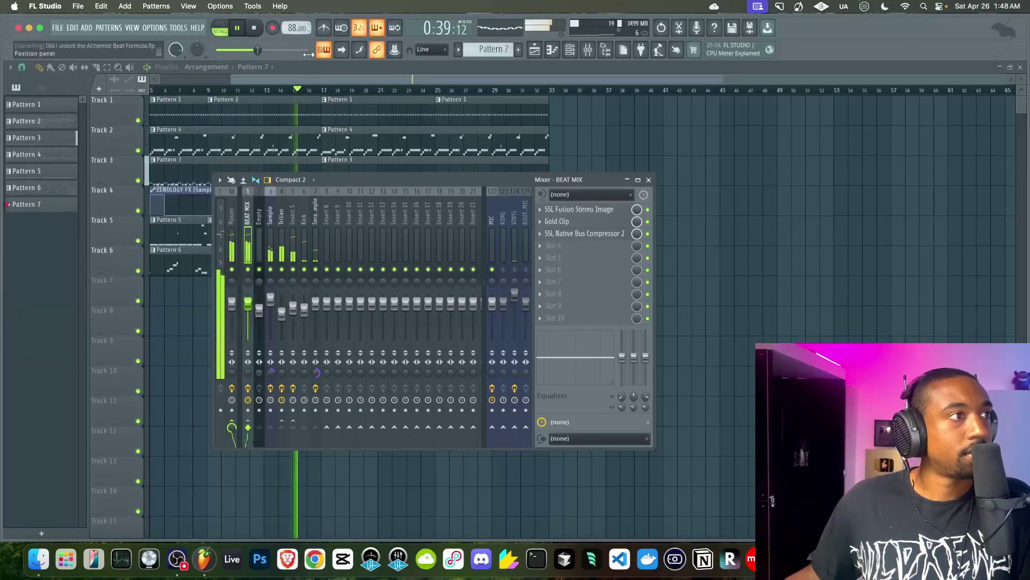
- Add Ozone 11 Maximizer to the BEAT MIX track and enable Upward Compress, Soft Clip and Transient Emphasis
left_click(554, 251)
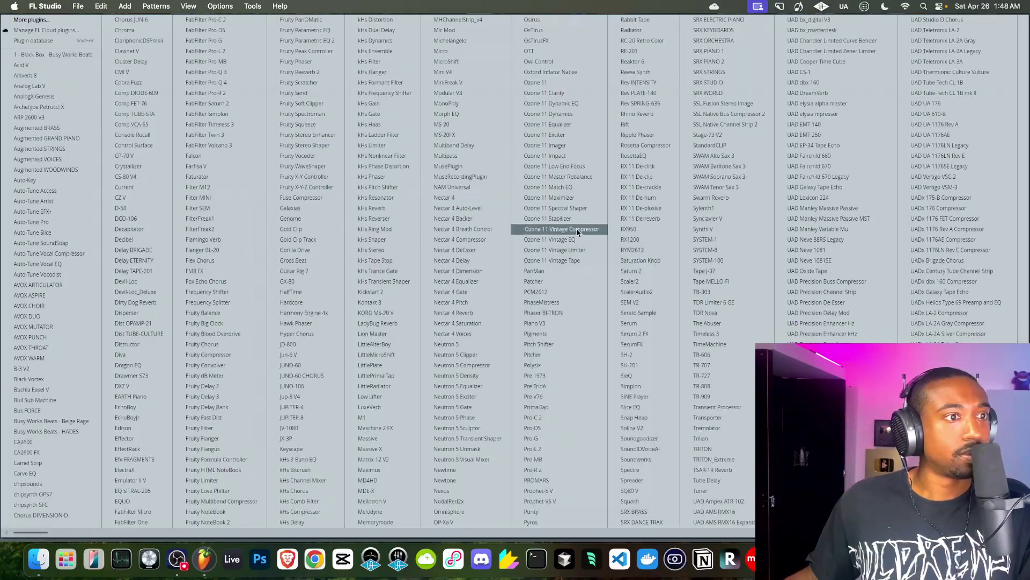
left_click(568, 198)
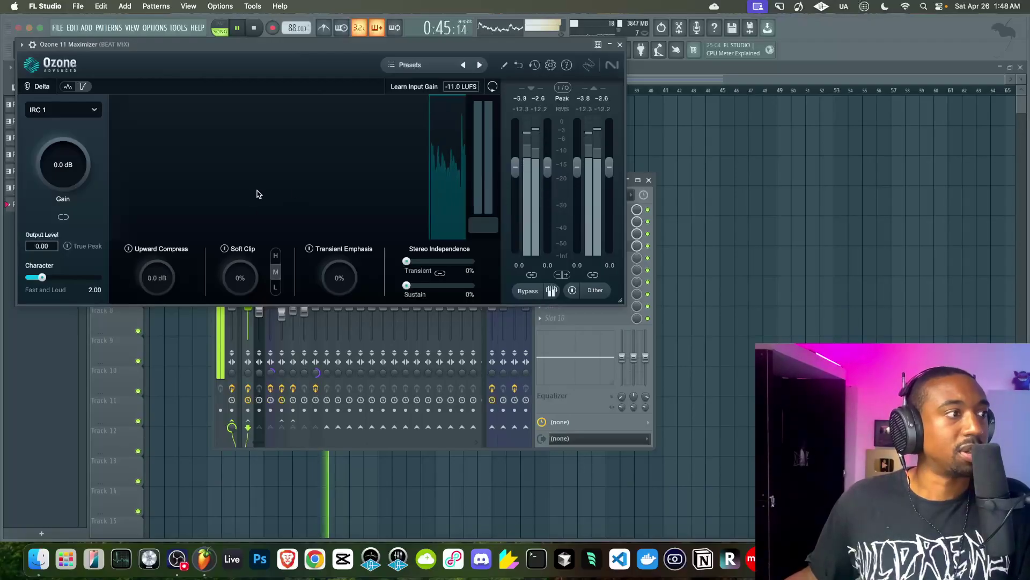
left_click(129, 248)
left_click(225, 248)
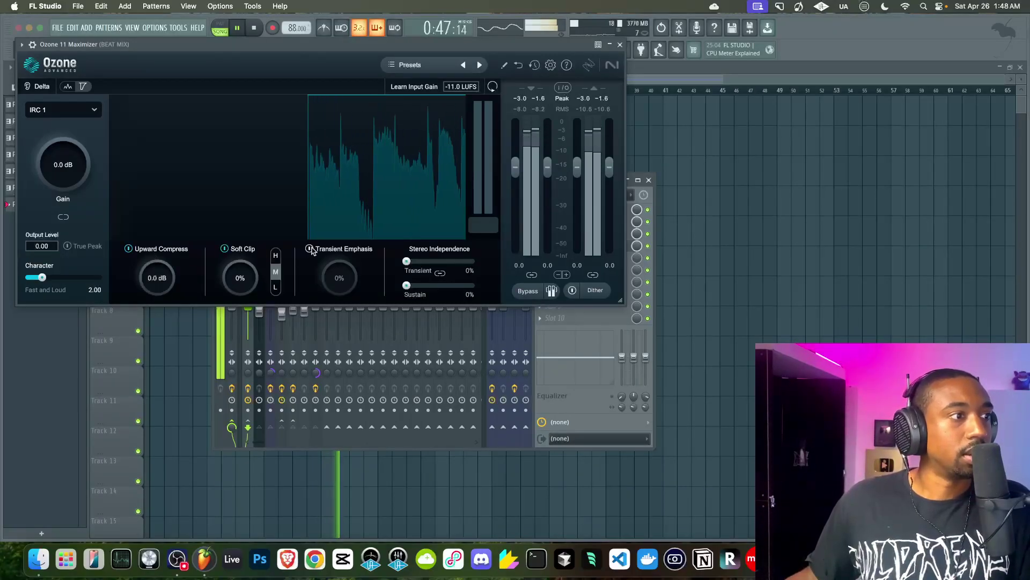
left_click(309, 248)
- Set the Maximizer's Transient Emphasis to 27%, Upward Compress to +2.2 dB and Soft Clip to 100% in L mode
left_click_drag(339, 277, 343, 268)
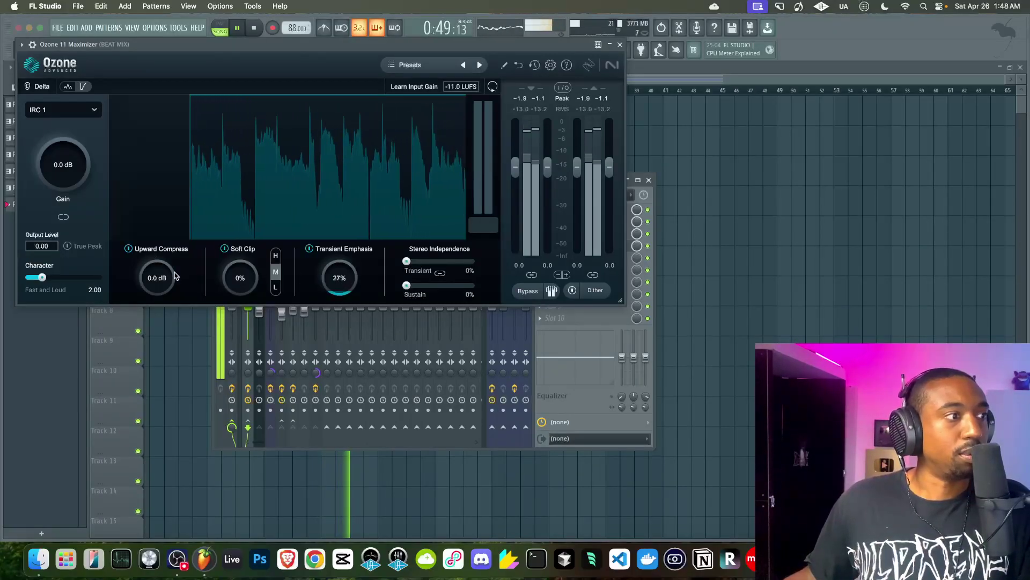
left_click_drag(158, 276, 158, 254)
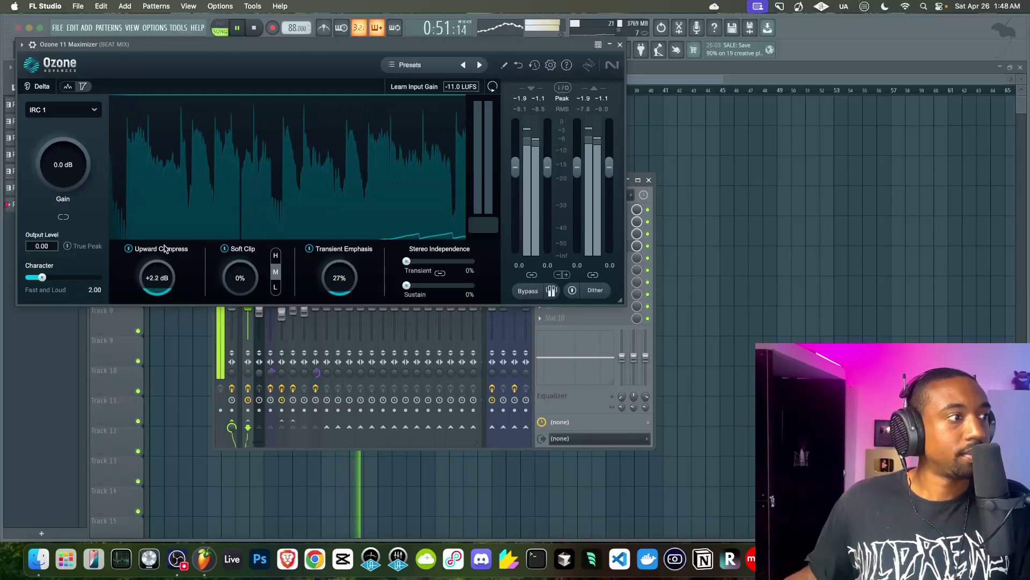
left_click_drag(239, 280, 243, 217)
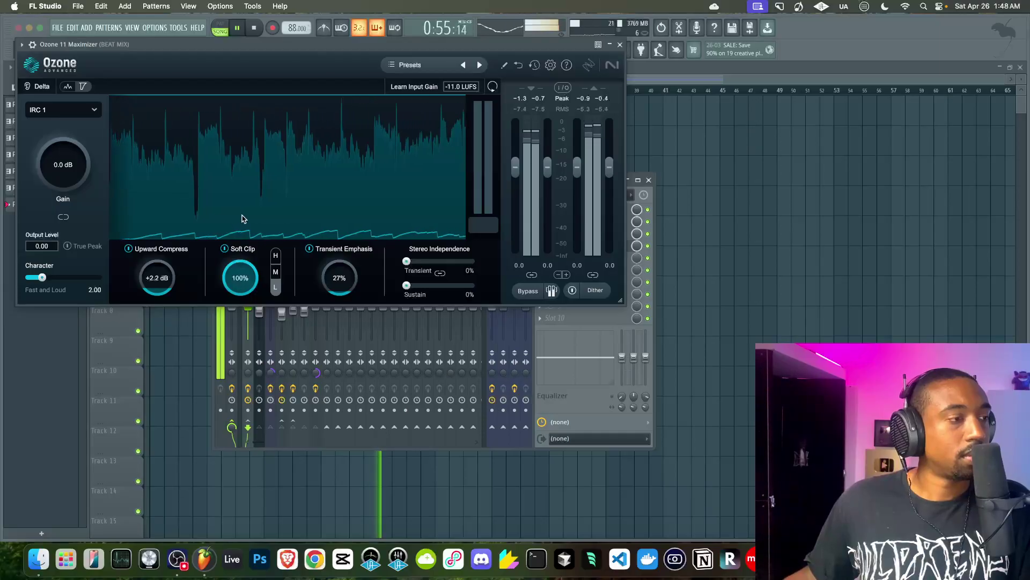
- Set the Ozone 11 Maximizer's Soft Clip to 54% and Transient Emphasis to 52%
left_click_drag(240, 278, 216, 333)
left_click_drag(345, 285, 344, 266)
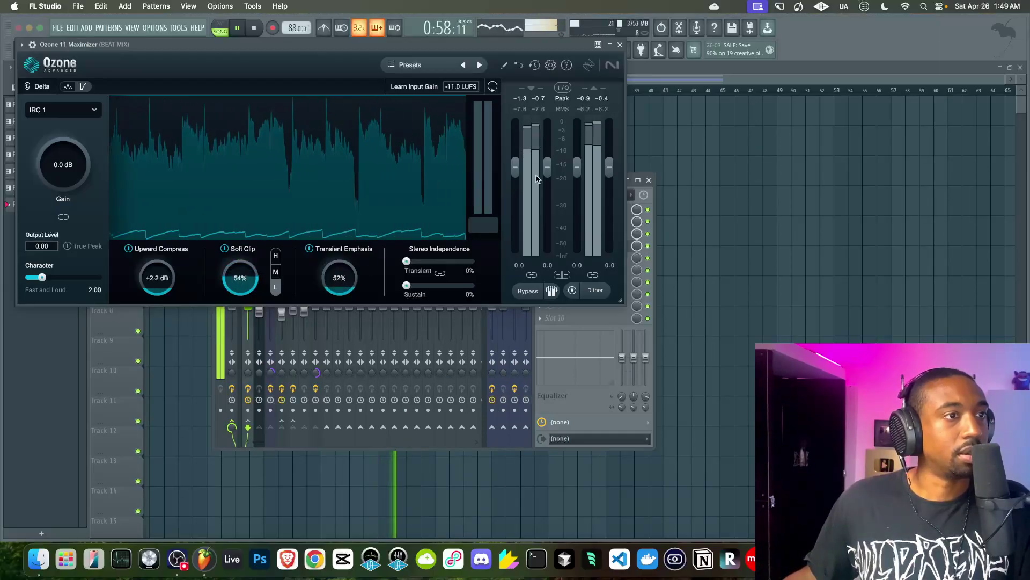
left_click(619, 44)
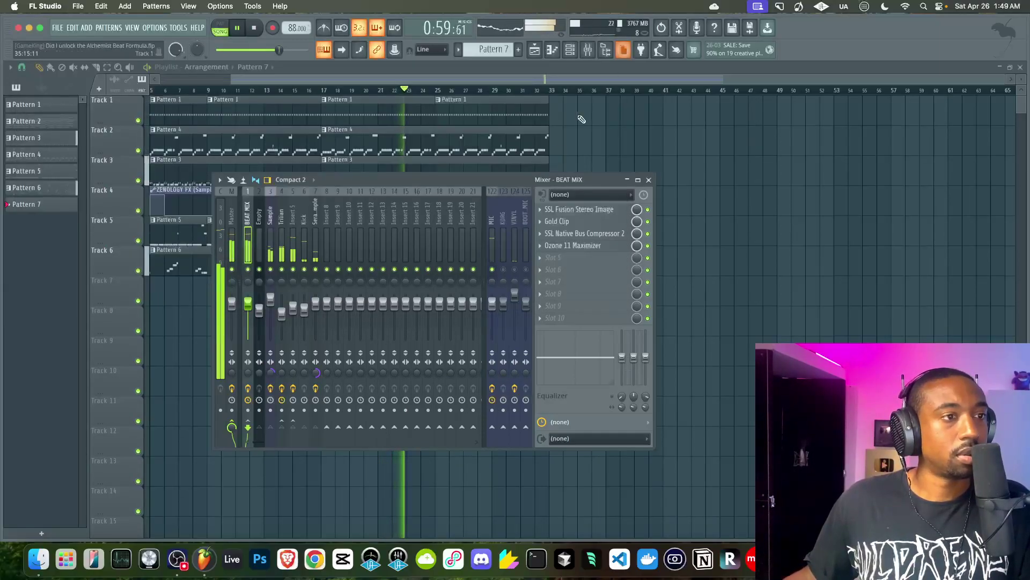
- Add FabFilter Pro-L 2 after the Maximizer on the BEAT MIX track, choose the Allround style and stop playback
left_click(575, 261)
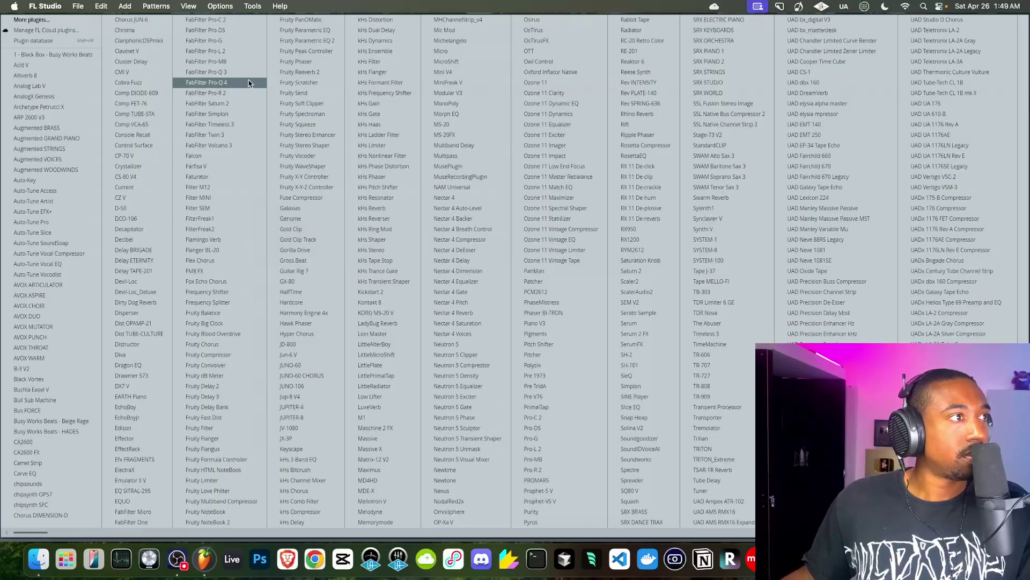
left_click(229, 52)
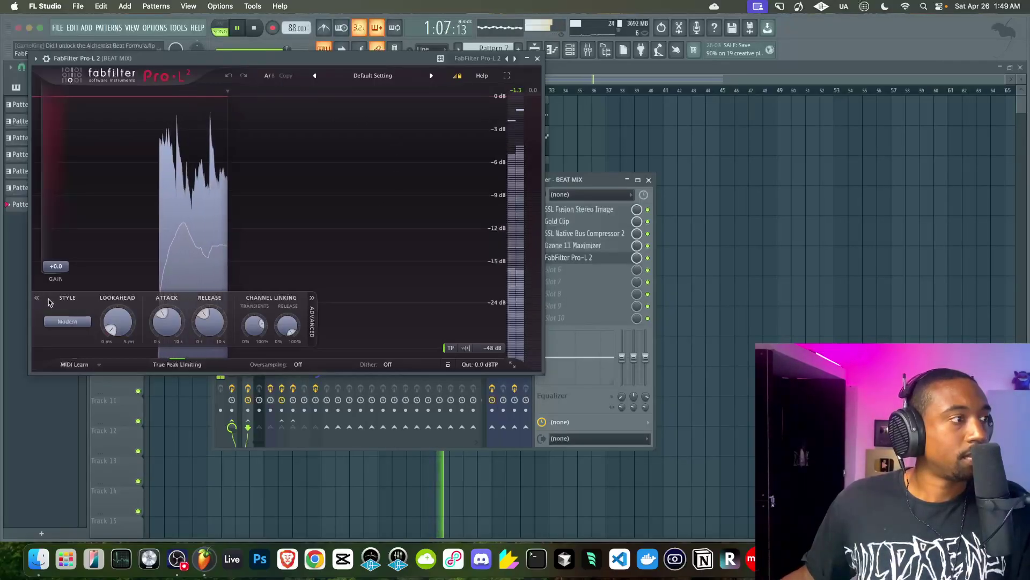
left_click(74, 322)
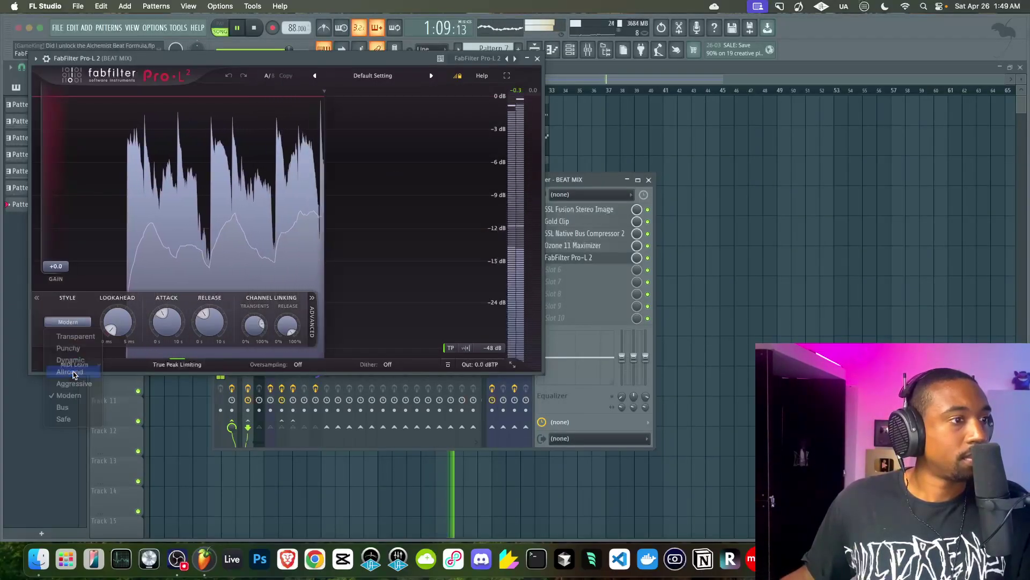
left_click(73, 372)
left_click(789, 322)
key("space")
left_click(537, 58)
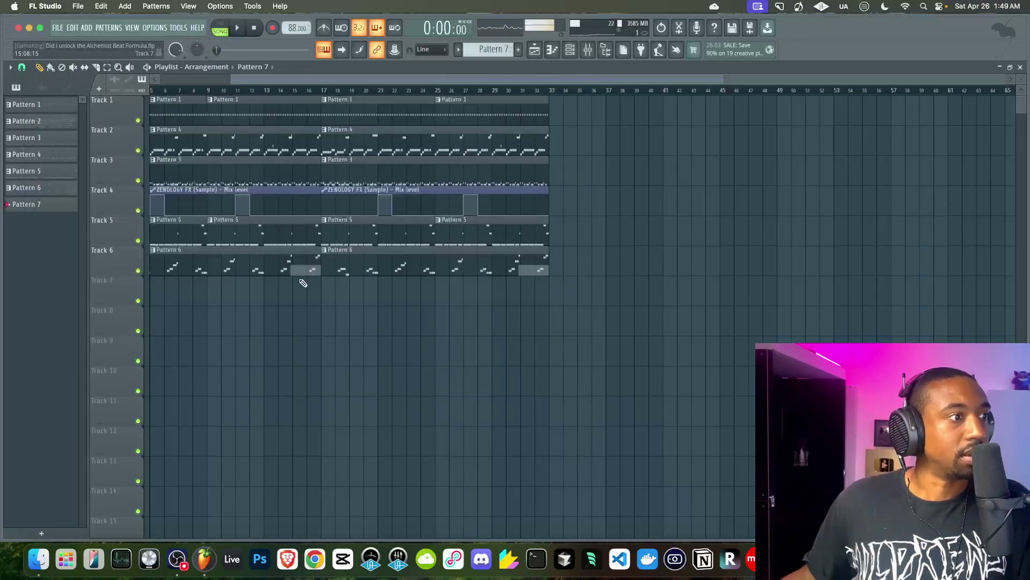
- Delete the first Pattern 6 clip on Track 6 and play the arrangement from the start
right_click(287, 269)
key("space")
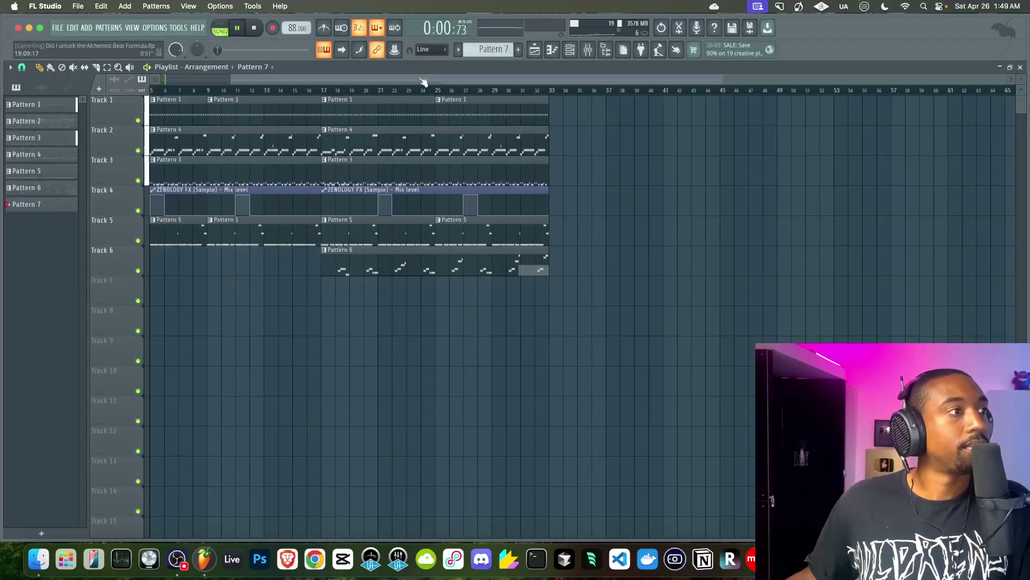
left_click(589, 49)
key("space")
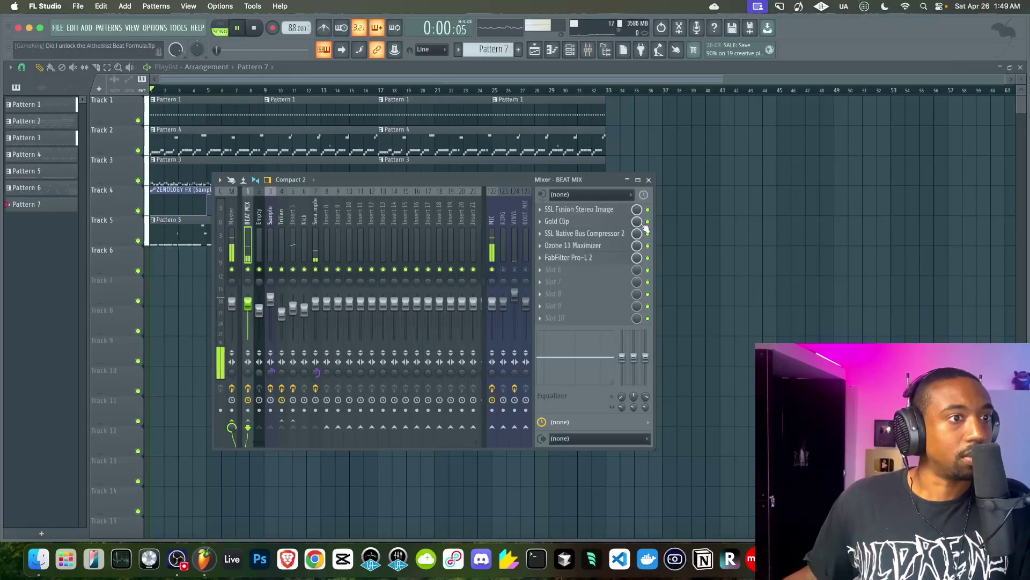
right_click(739, 279)
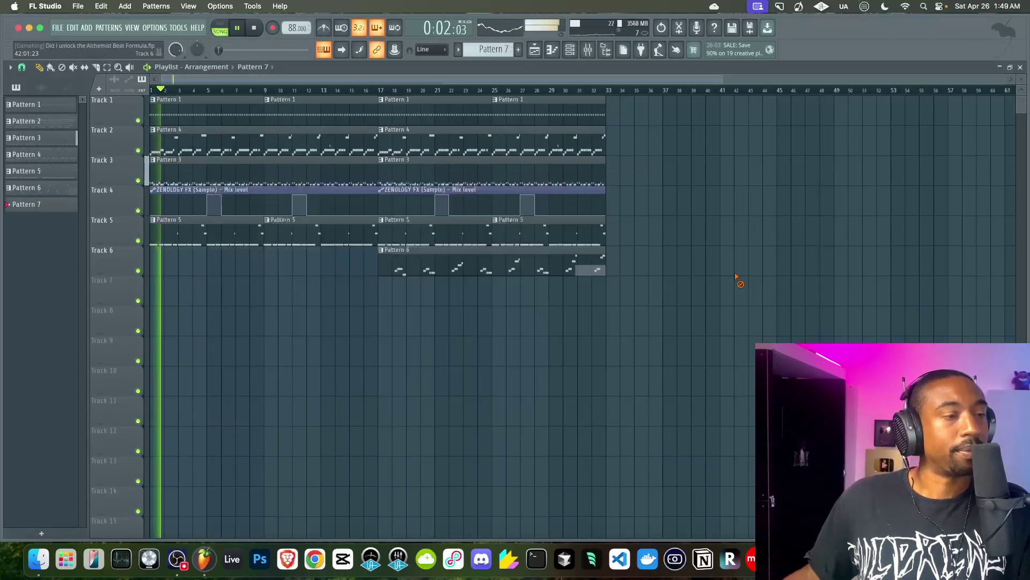
- Add Fruity Parametric EQ 2 as the first effect on BEAT MIX and lower its main level to about -2.6 dB
left_click(574, 54)
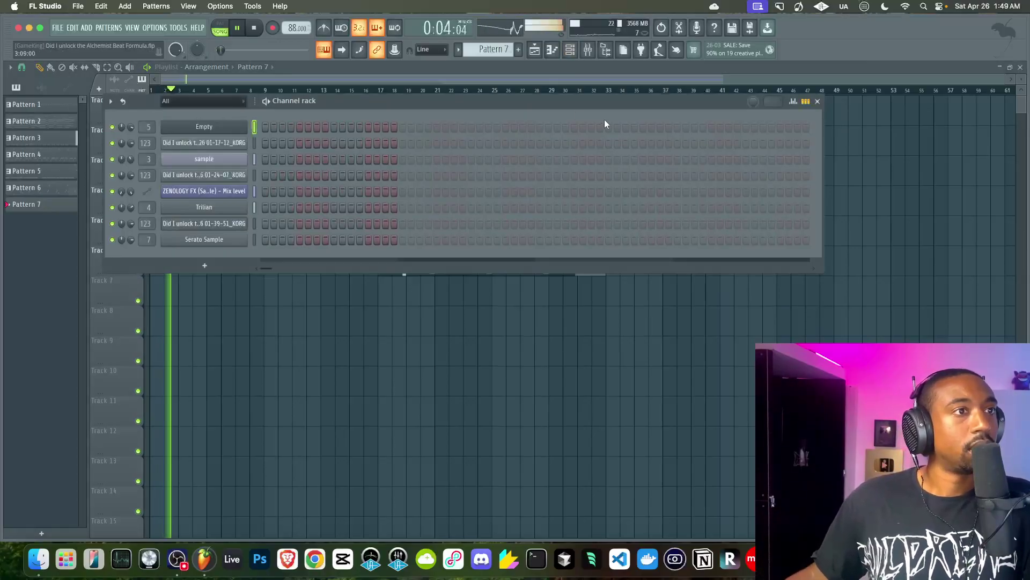
left_click(588, 49)
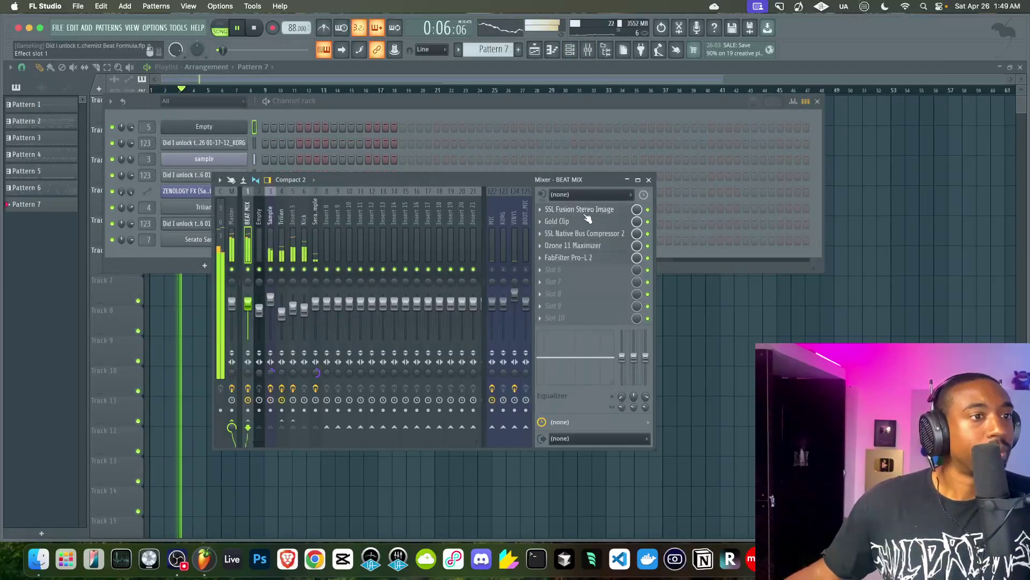
left_click(542, 281)
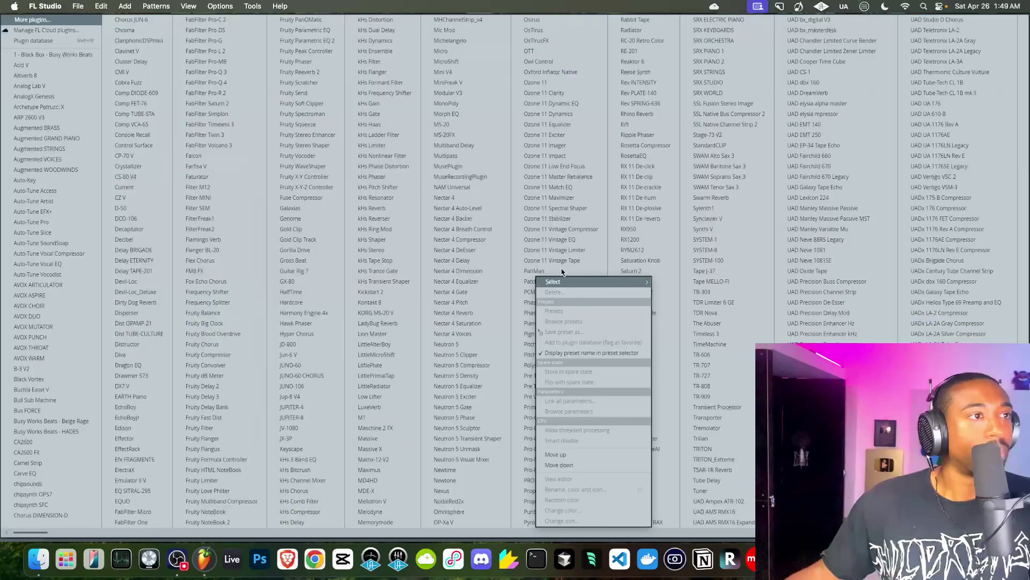
left_click(322, 41)
left_click_drag(584, 269, 591, 210)
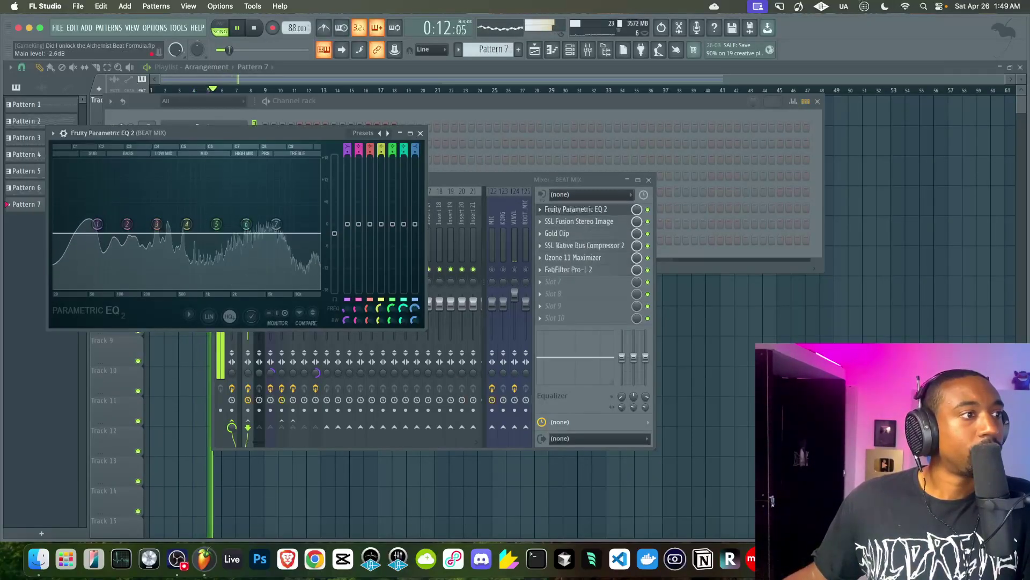
- Set Pro-L 2's gain to about +2.3 dB, raise its lookahead to maximum and lower its attack to minimum
left_click(574, 270)
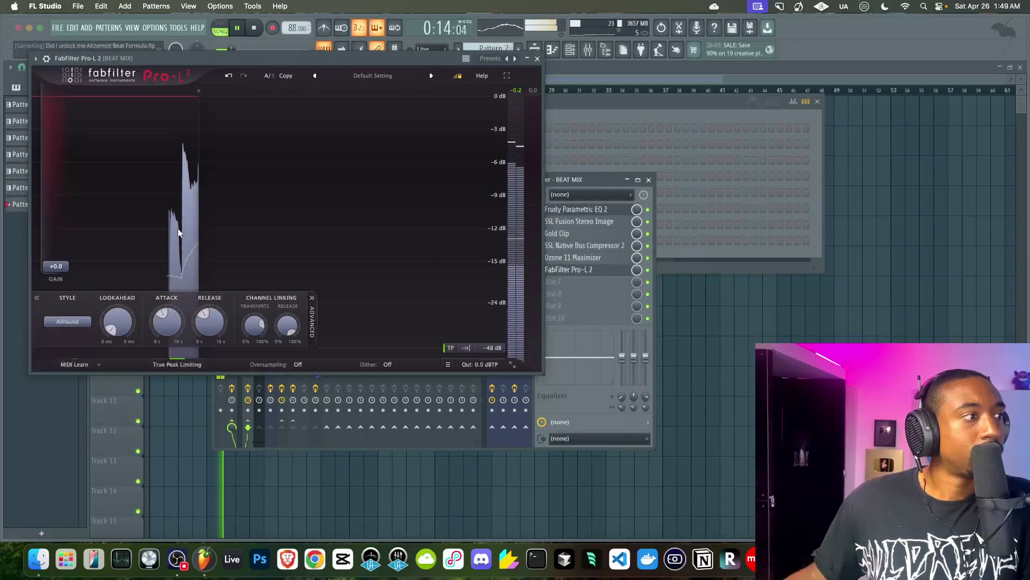
left_click_drag(52, 265, 61, 253)
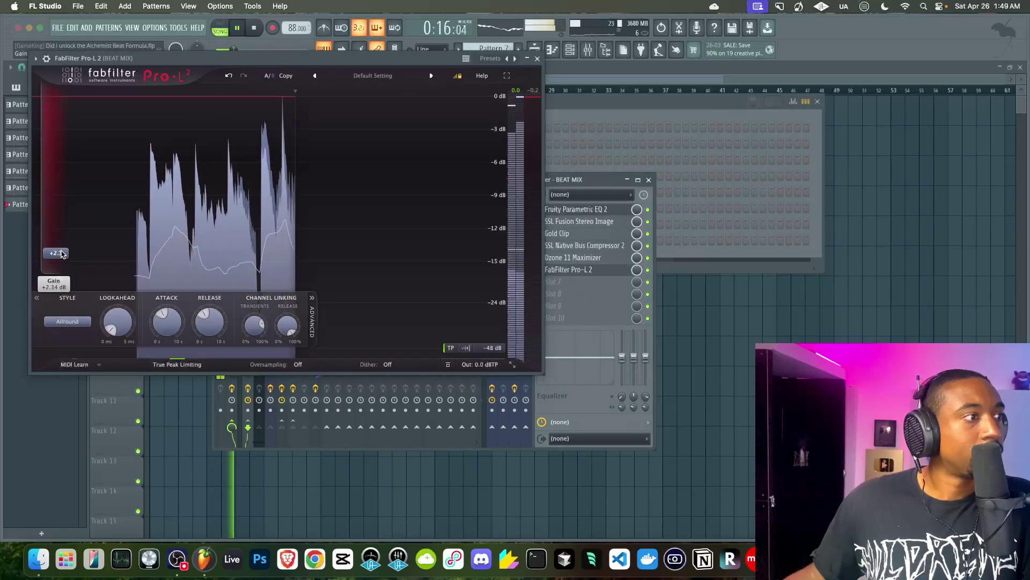
left_click_drag(121, 323, 189, 121)
left_click_drag(174, 302, 166, 349)
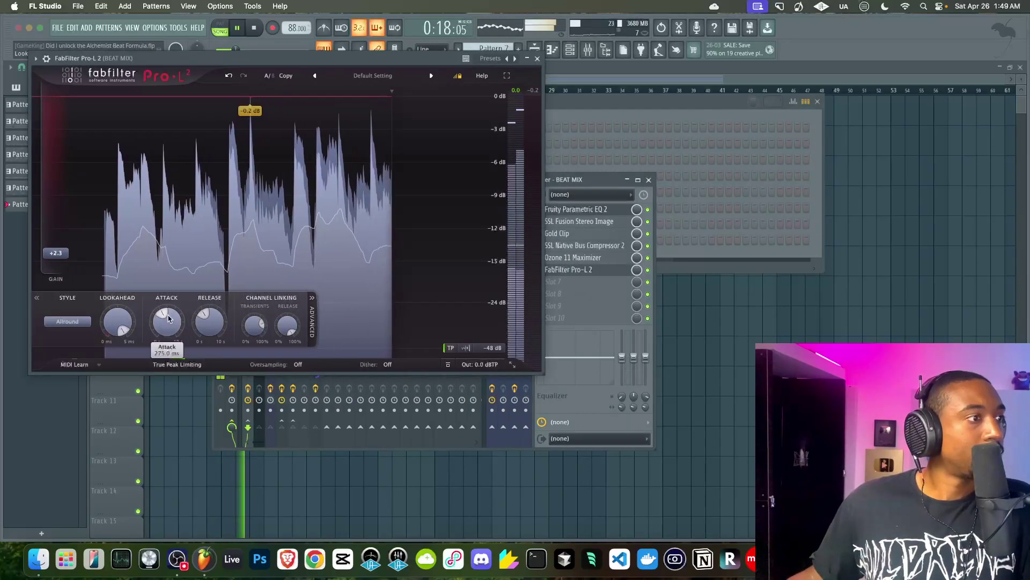
- Switch Pro-L 2's limiting style to Dynamic and raise its gain to about +3.3 dB
left_click(75, 323)
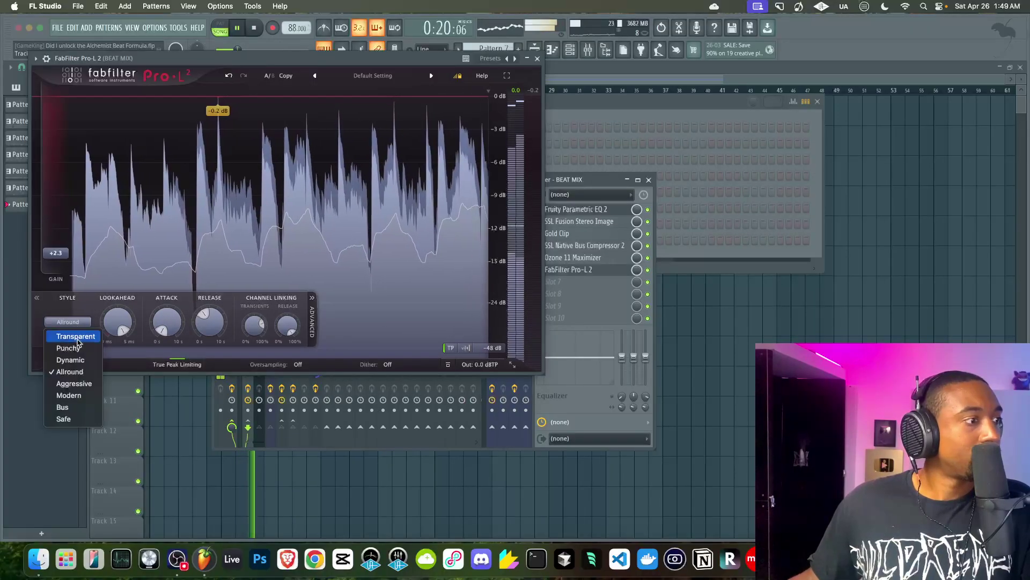
left_click(74, 359)
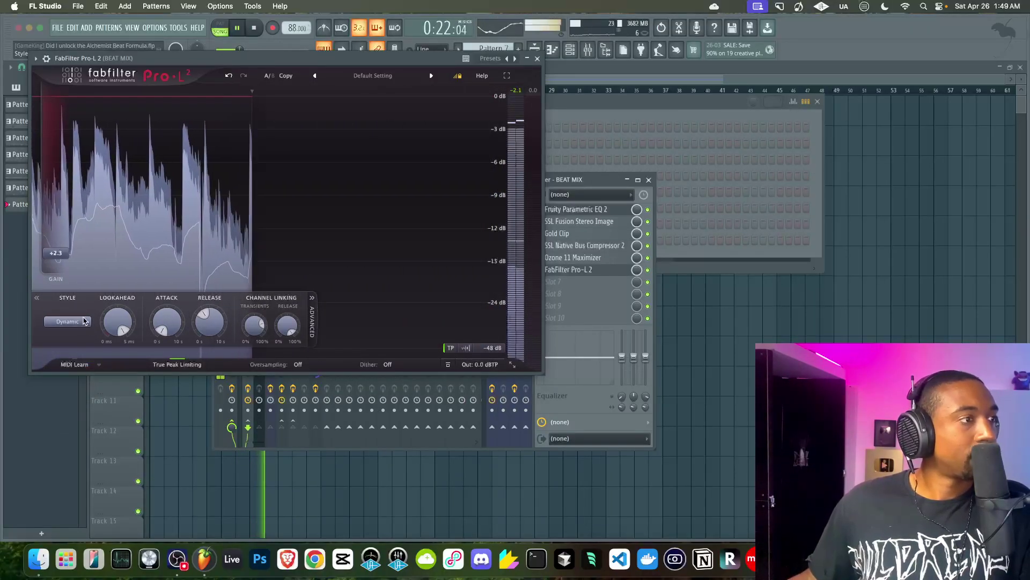
left_click_drag(56, 258, 56, 252)
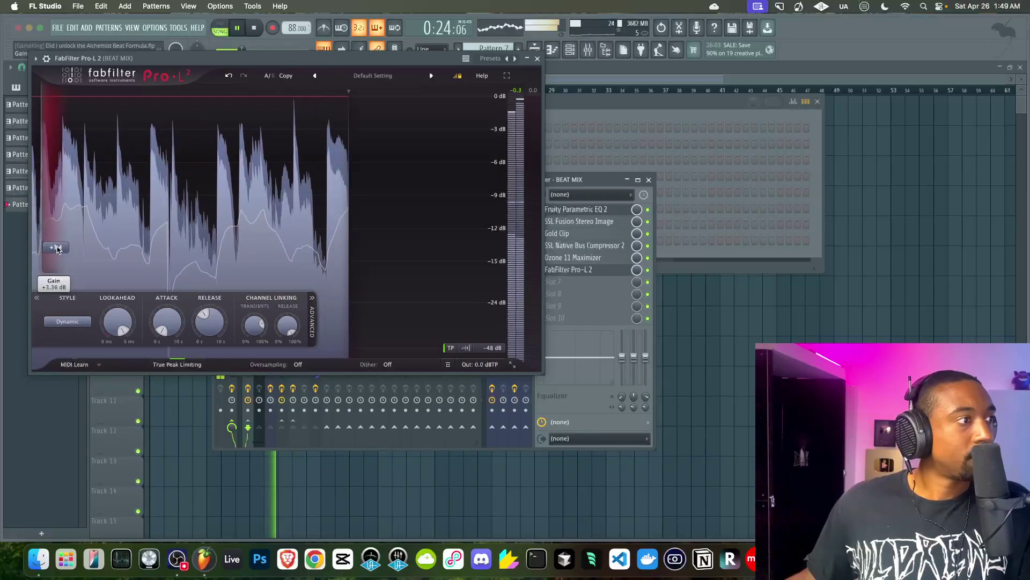
left_click(538, 59)
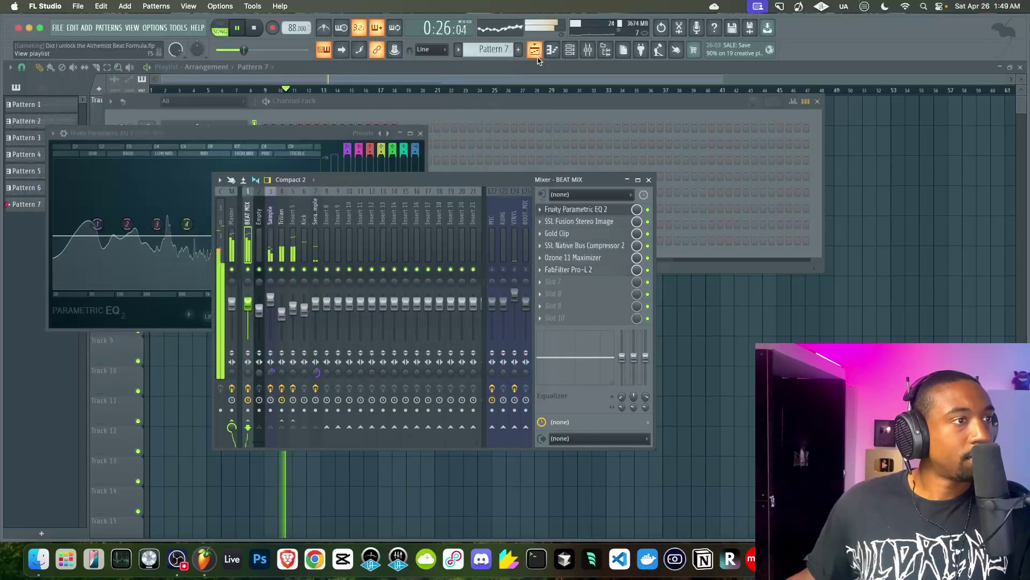
- Reopen Pro-L 2 on the BEAT MIX track and reduce its gain to about +2.5 dB
left_click(579, 270)
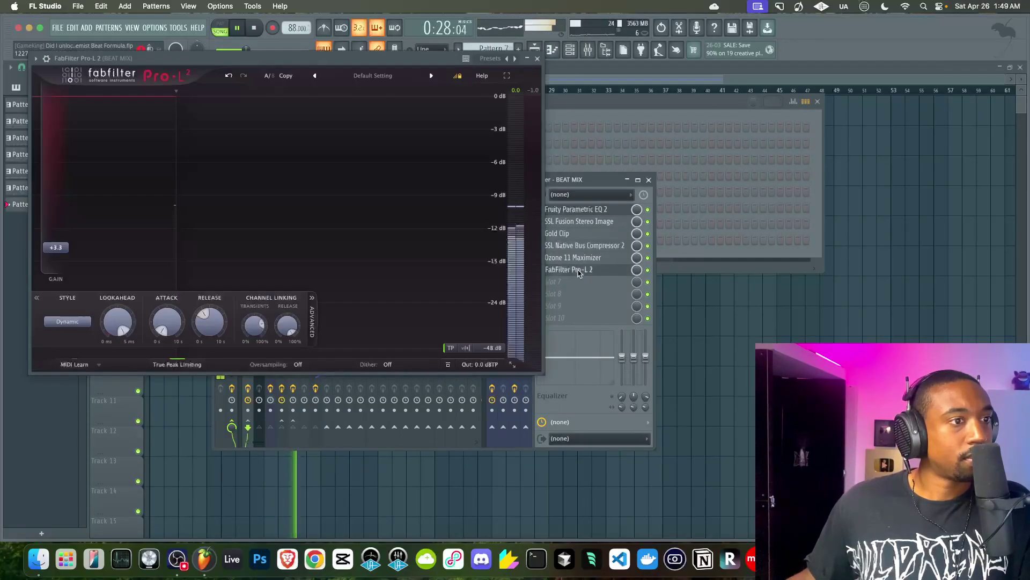
left_click_drag(56, 253, 54, 258)
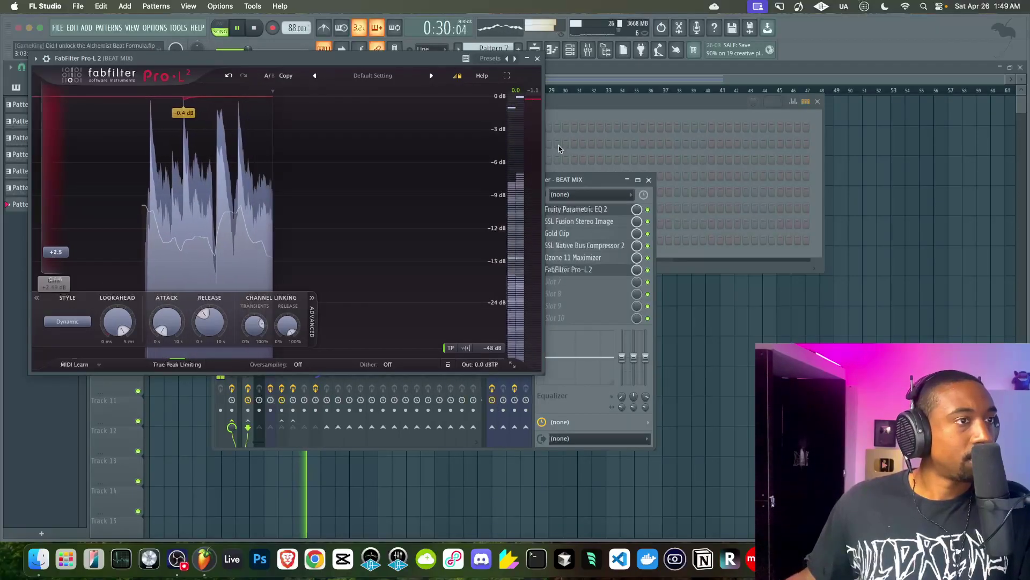
left_click(537, 58)
- Stop playback, clear the open windows and play the arrangement from bar 17
left_click(558, 107)
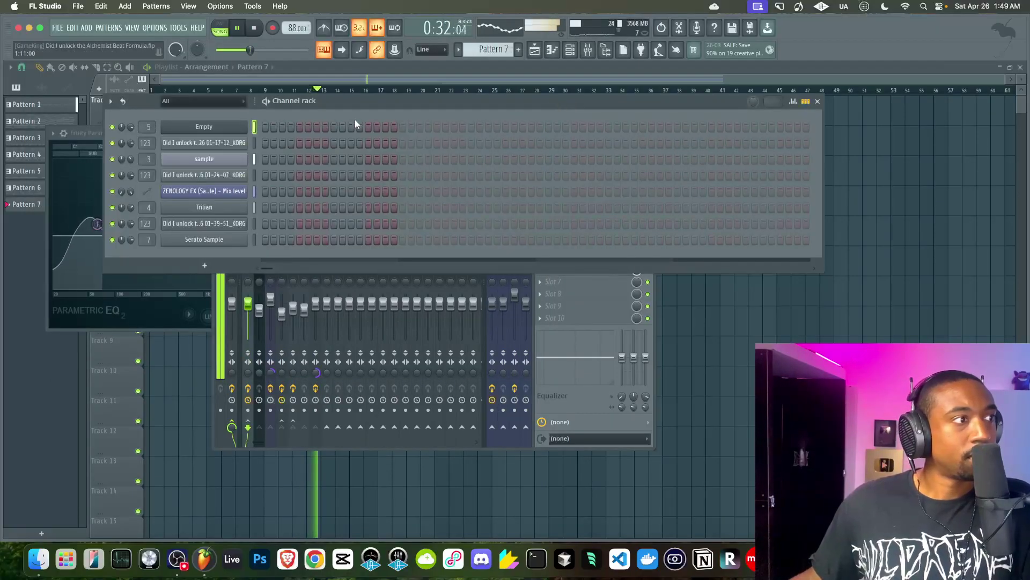
left_click(574, 410)
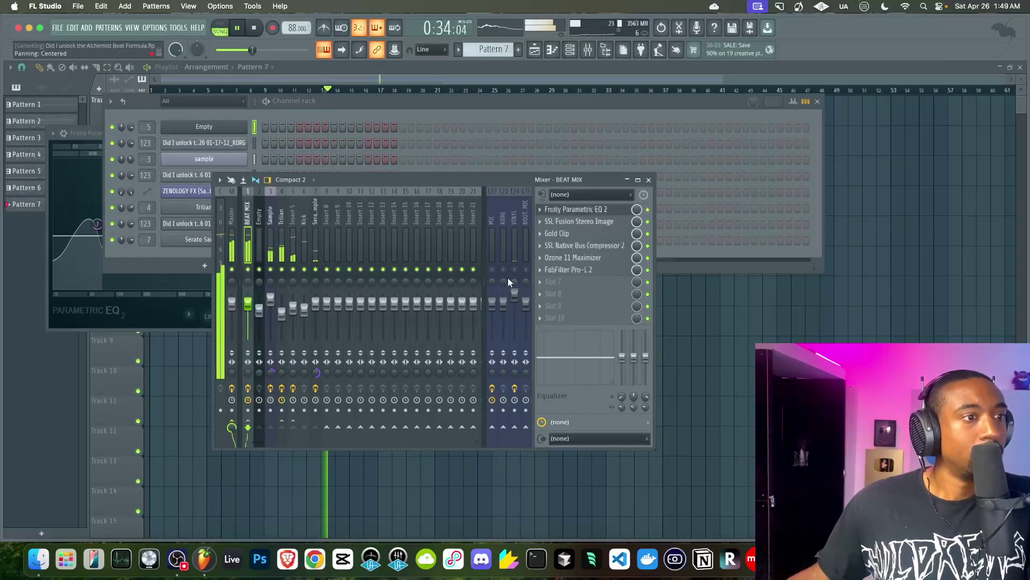
key("space")
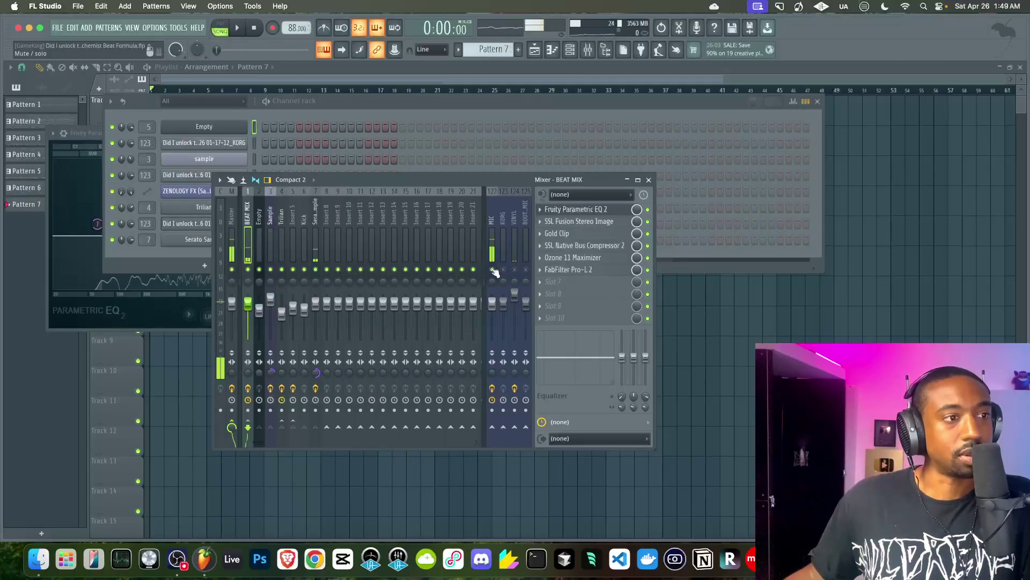
key("F12")
key("space")
left_click(382, 90)
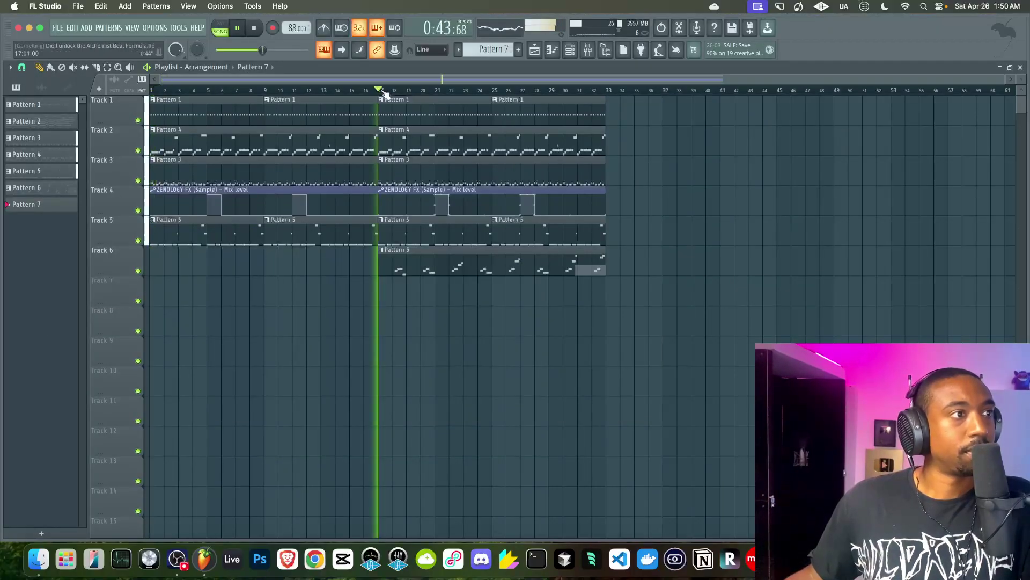
- Open the sample channel's Slicex and check its master pitch setting while the beat plays
left_click(552, 50)
left_click(227, 160)
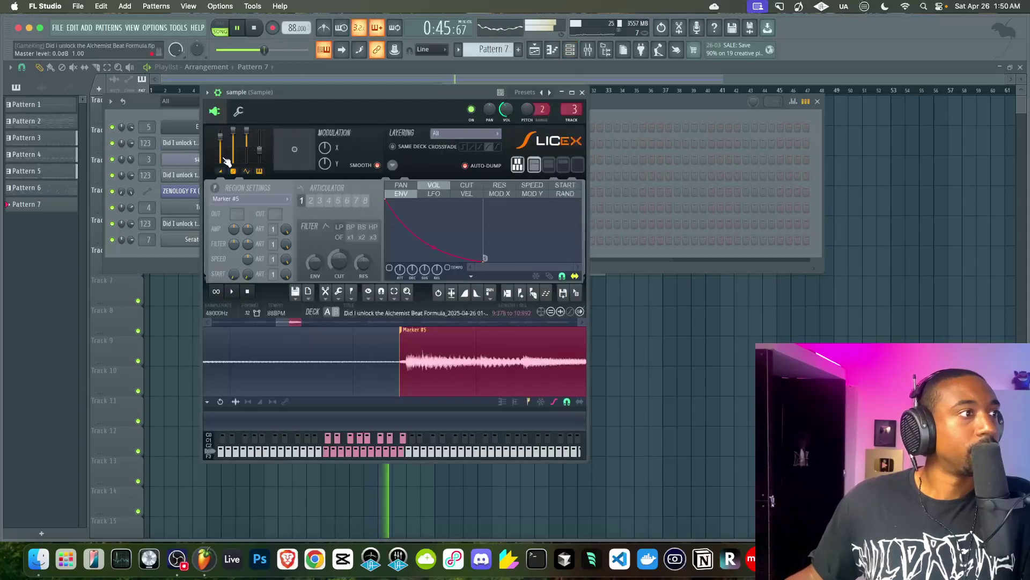
right_click(261, 148)
key("c")
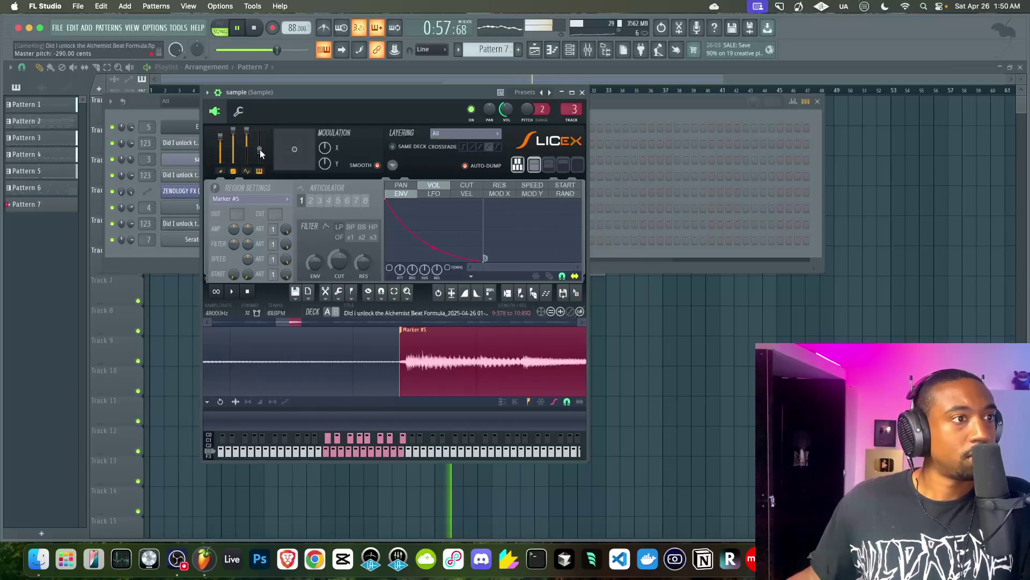
left_click(582, 92)
- Open the Serato Sample channel and set its detune to -14 ct
left_click(570, 50)
left_click(570, 50)
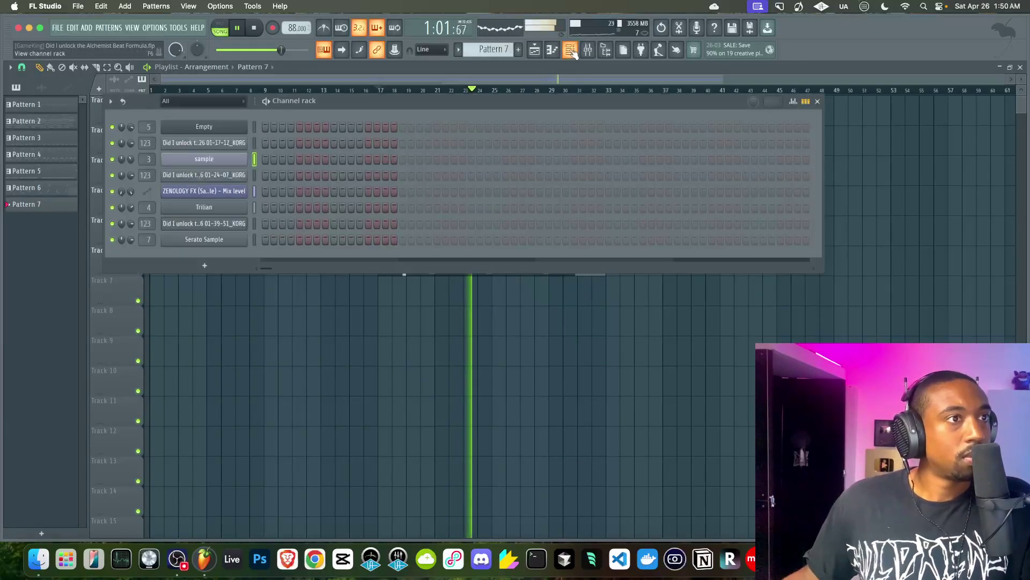
left_click(204, 239)
left_click_drag(743, 142, 322, 122)
left_click(374, 169)
left_click(424, 171)
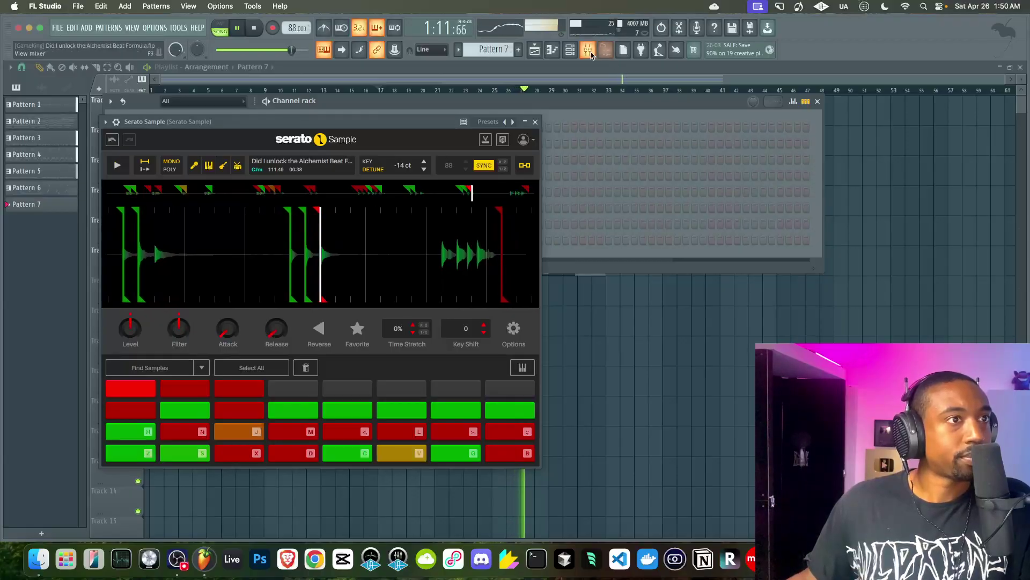
- Add UAD EP-34 Tape Echo after ValhallaVintageVerb on the Serato Sample track with the Dub Professor preset and play the beat
key("F9")
left_click_drag(568, 180, 790, 190)
key("space")
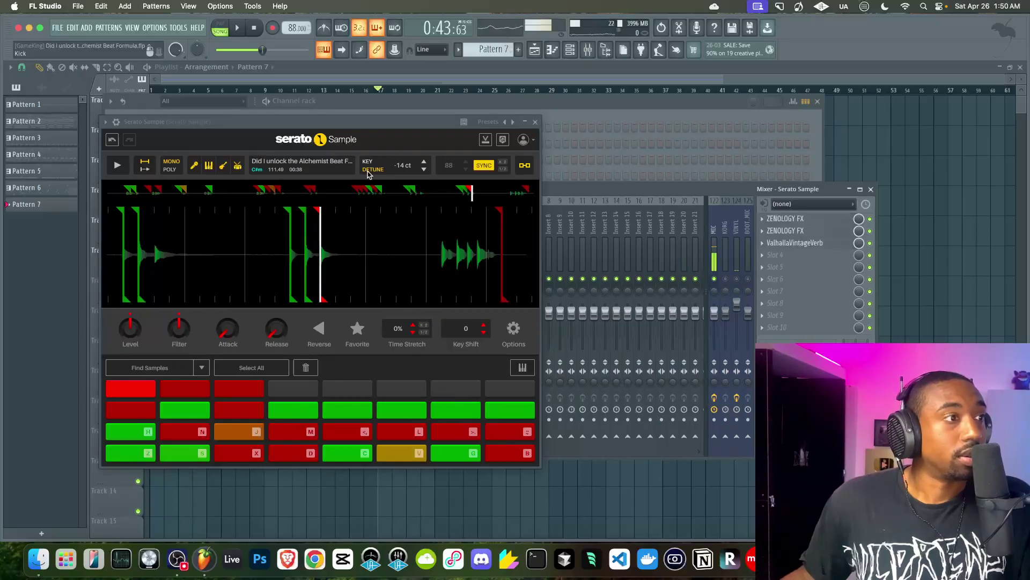
key("space")
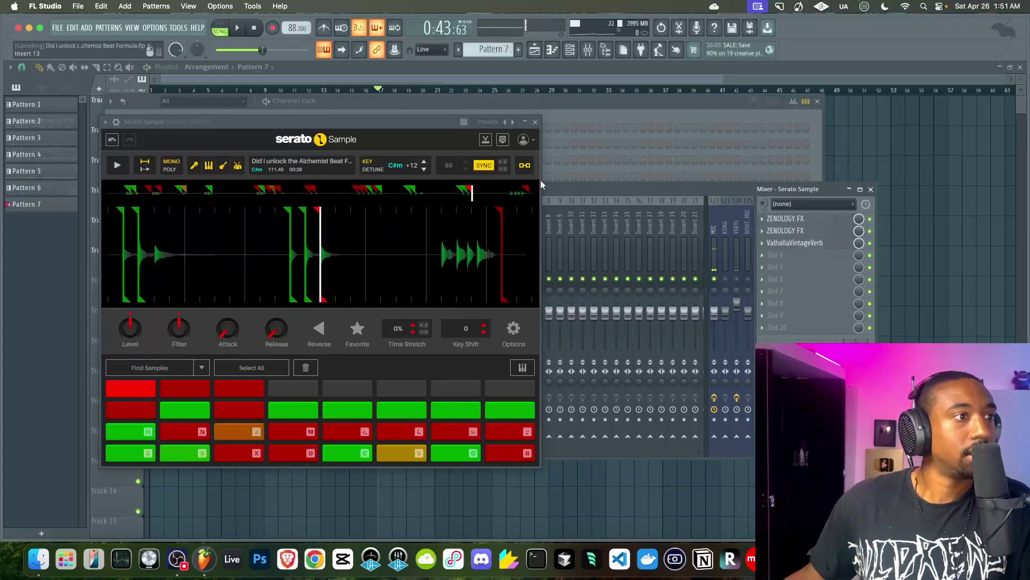
left_click(775, 256)
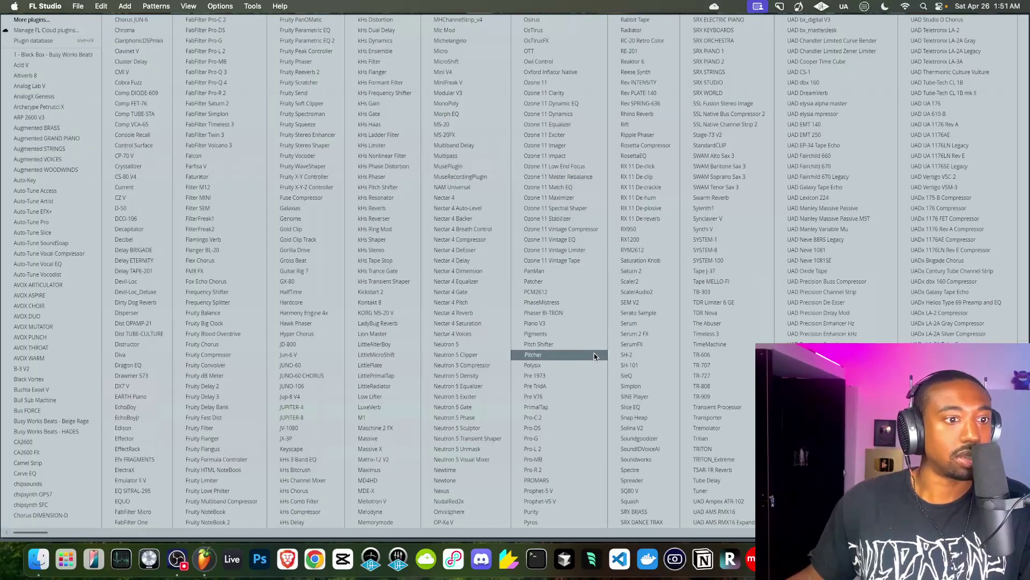
left_click(792, 147)
left_click(65, 89)
key("space")
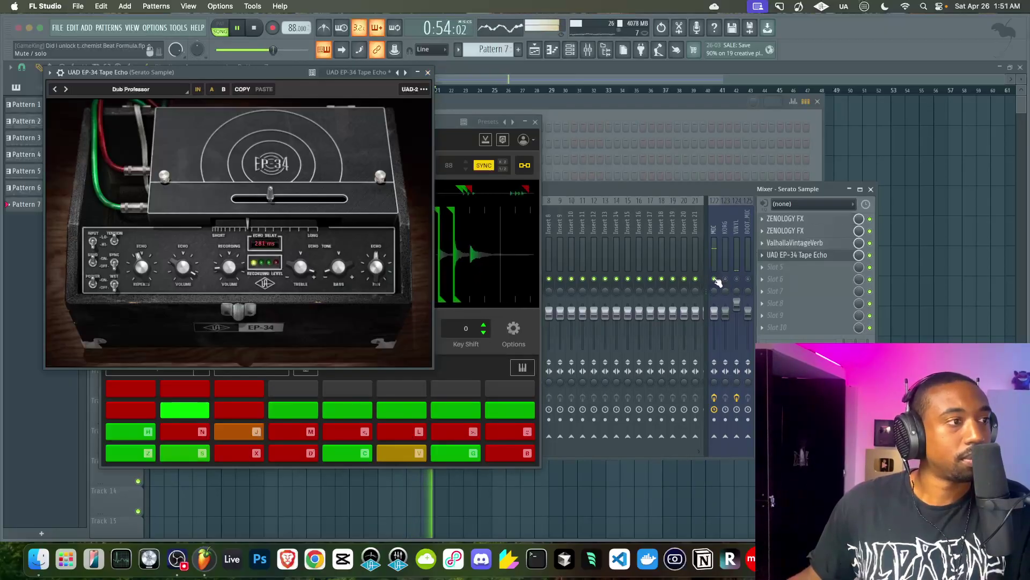
- Bring Serato Sample to the front and lower its key offset to 0 in C#m
left_click(441, 131)
left_click(636, 158)
left_click(636, 157)
left_click(636, 158)
left_click(636, 158)
left_click(636, 158)
left_click(635, 158)
left_click(636, 158)
left_click(636, 158)
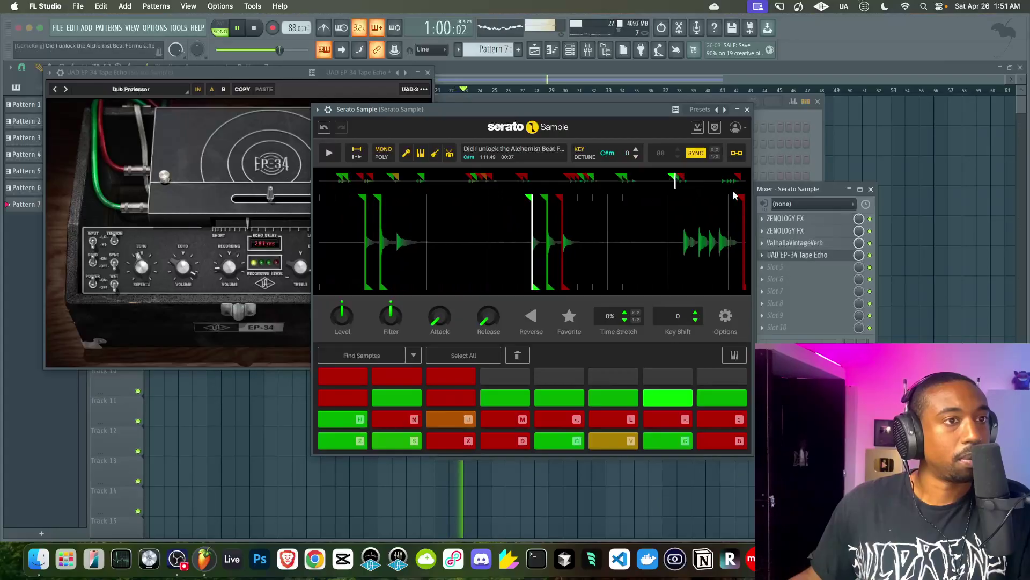
- Create an automation clip for the UAD EP-34 Tape Echo mix level on the Serato Sample track and clear the floating windows
left_click(746, 111)
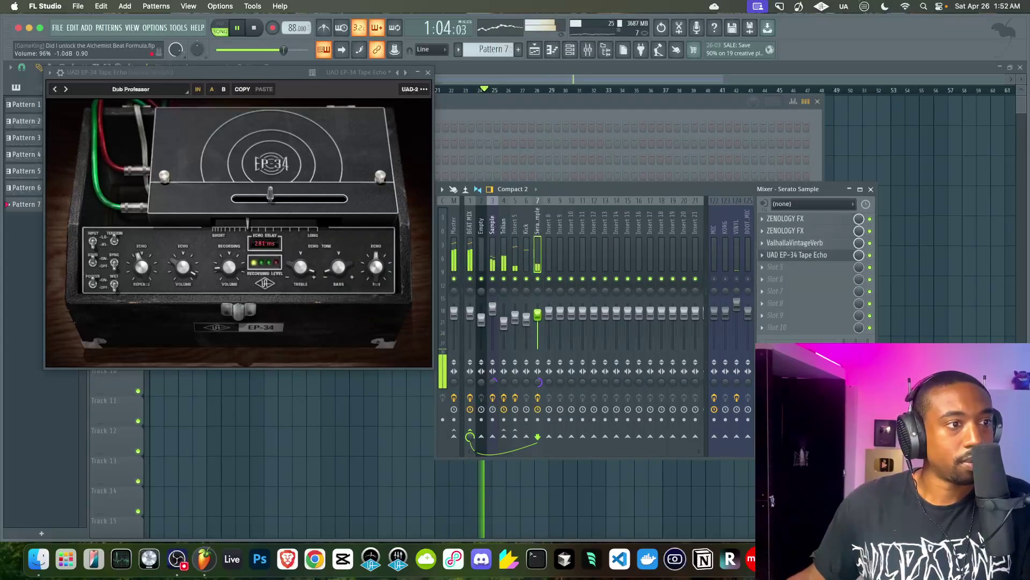
right_click(864, 259)
left_click(888, 336)
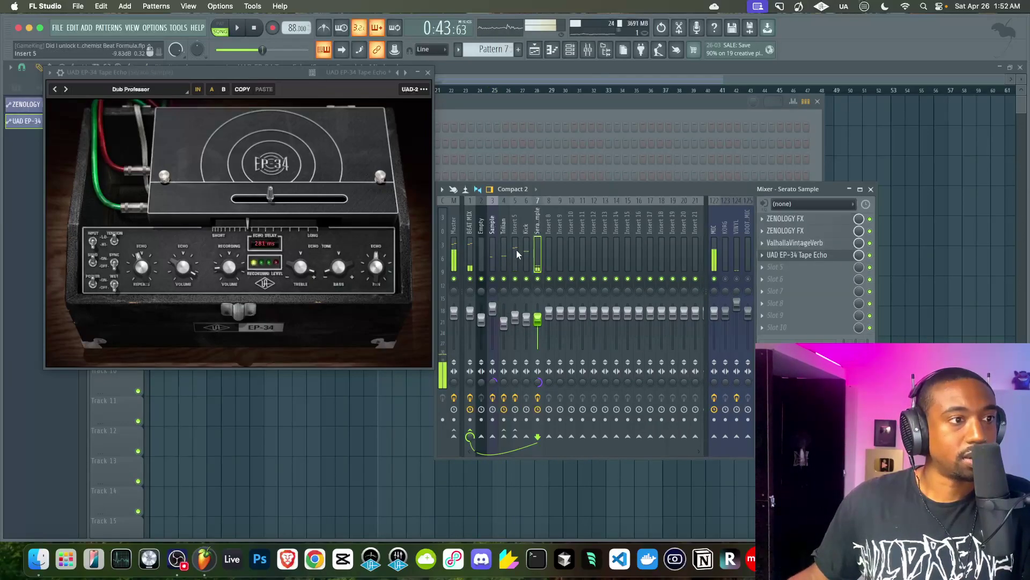
left_click(427, 73)
right_click(325, 411)
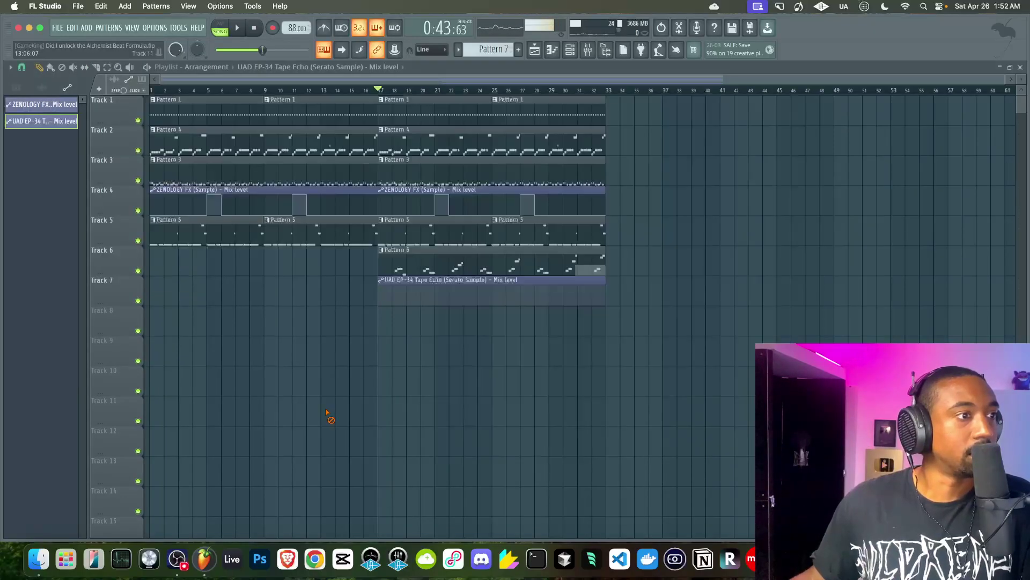
- Move the tape echo automation clip to bar 1 and shape it from full at bar 5 down to zero at bar 9
left_click_drag(449, 271, 222, 280)
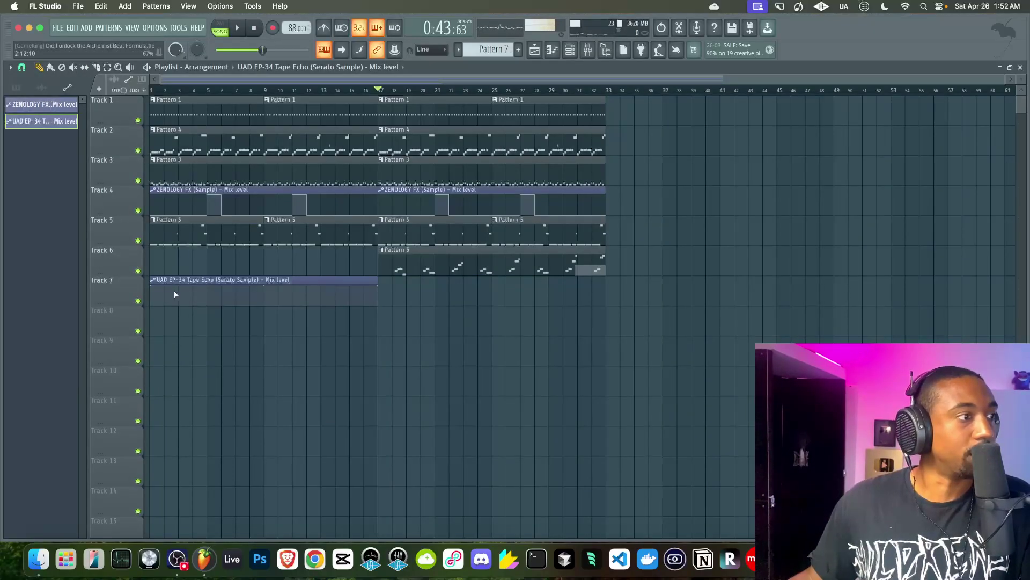
key("space")
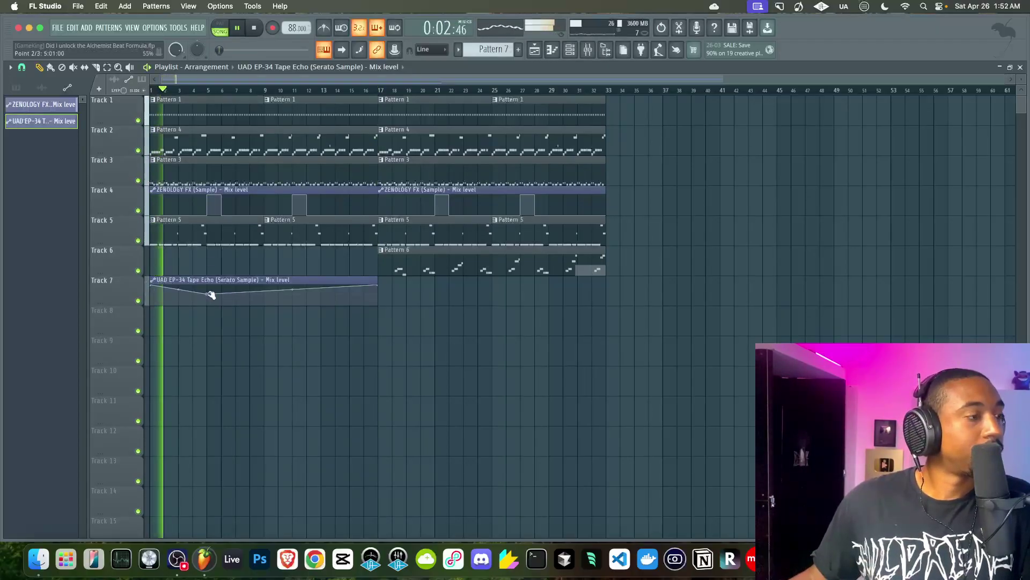
left_click_drag(244, 296, 267, 308)
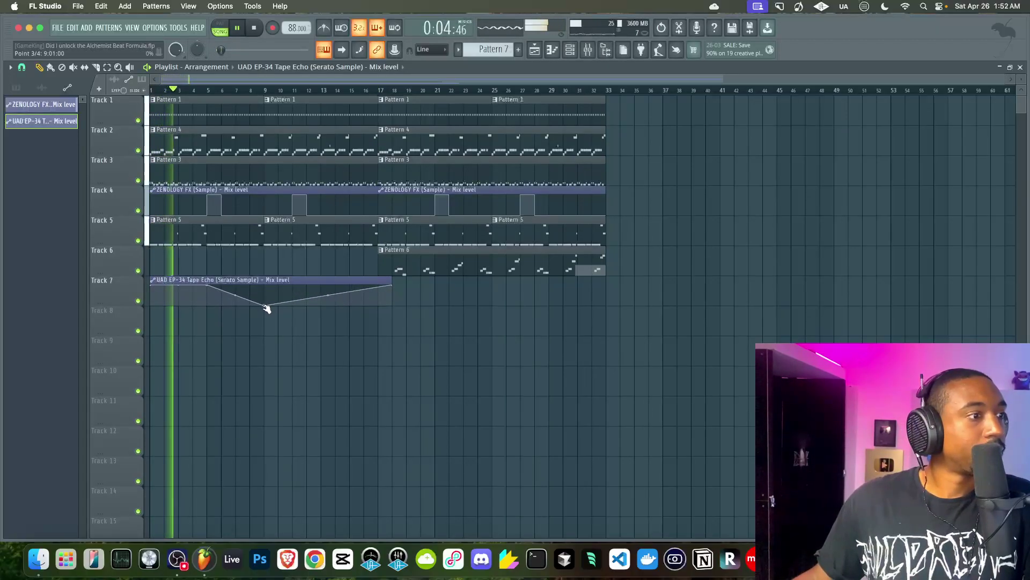
- Extend the tape echo automation clip to bar 23 and move it to start at bar 17 on Track 7
left_click_drag(393, 285, 463, 285)
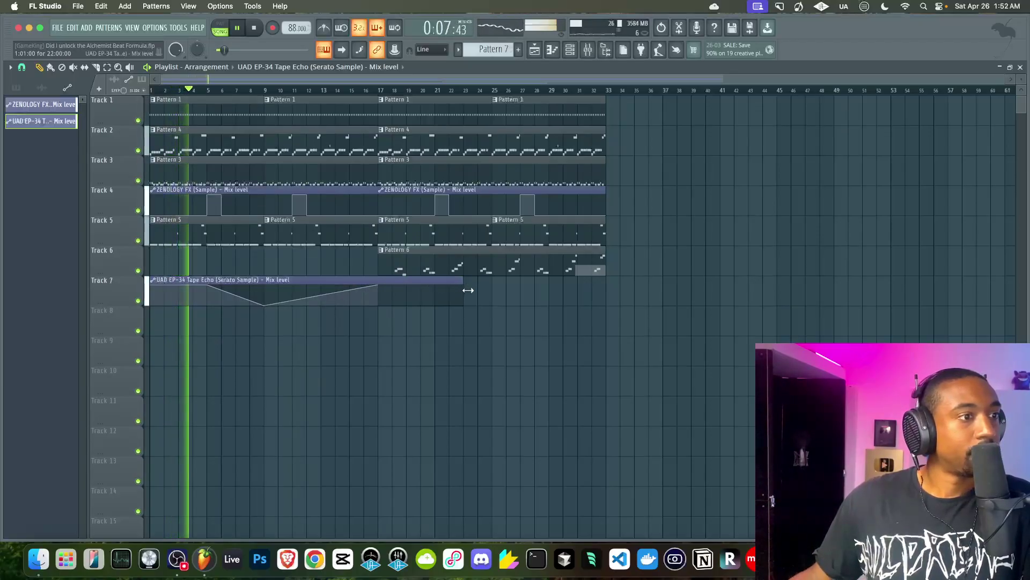
right_click(419, 285)
right_click(408, 286)
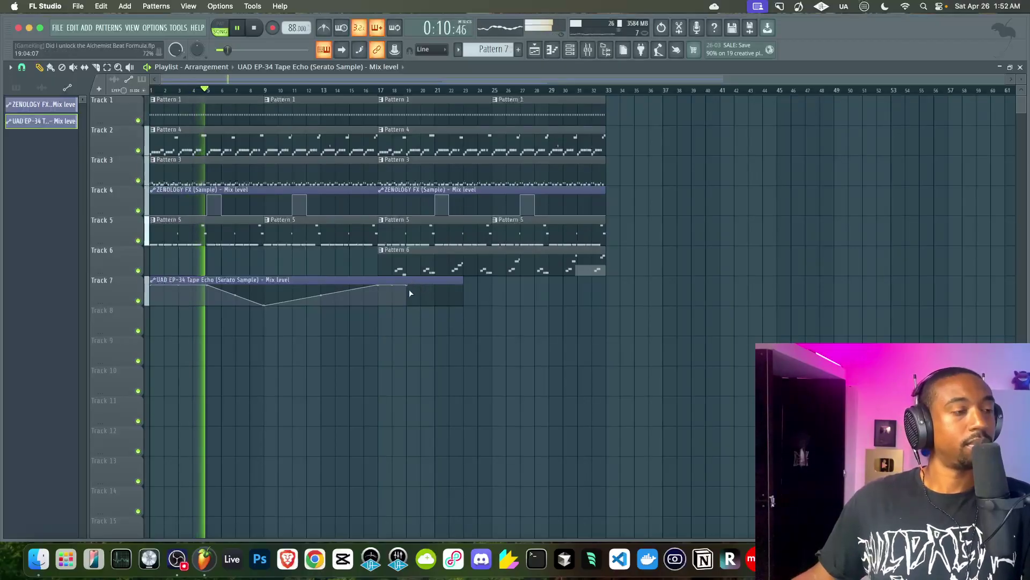
left_click_drag(410, 285, 608, 286)
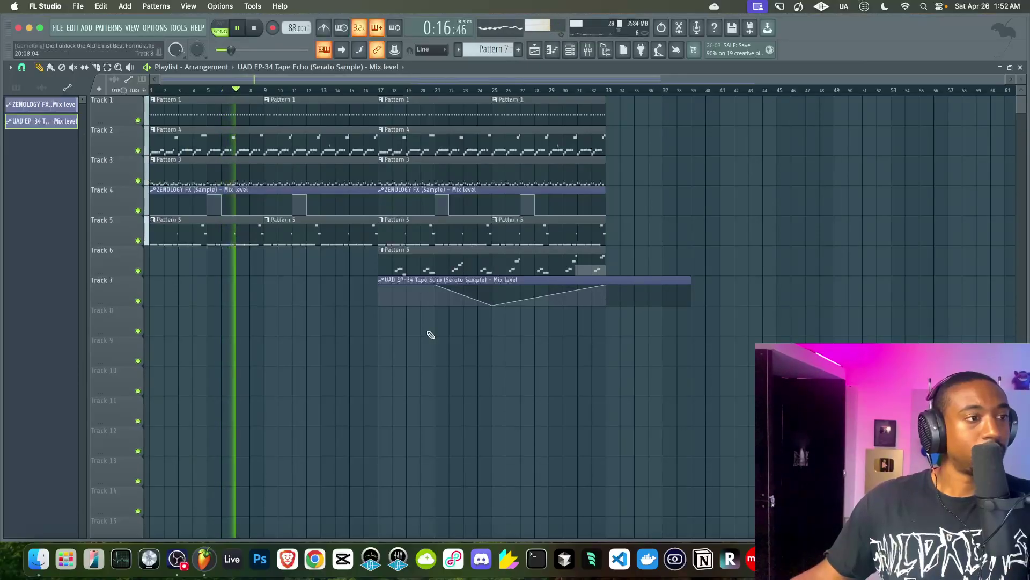
- Insert the MD4HD multiband dynamics plugin on the BEAT MIX track between SSL Native Bus Compressor 2 and Ozone 11 Maximizer
left_click(588, 50)
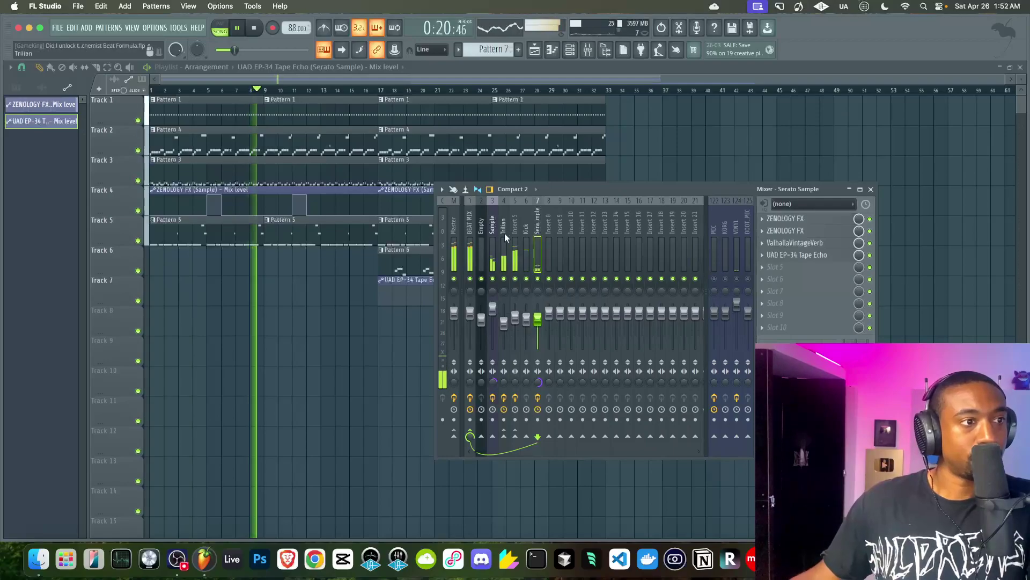
left_click(472, 240)
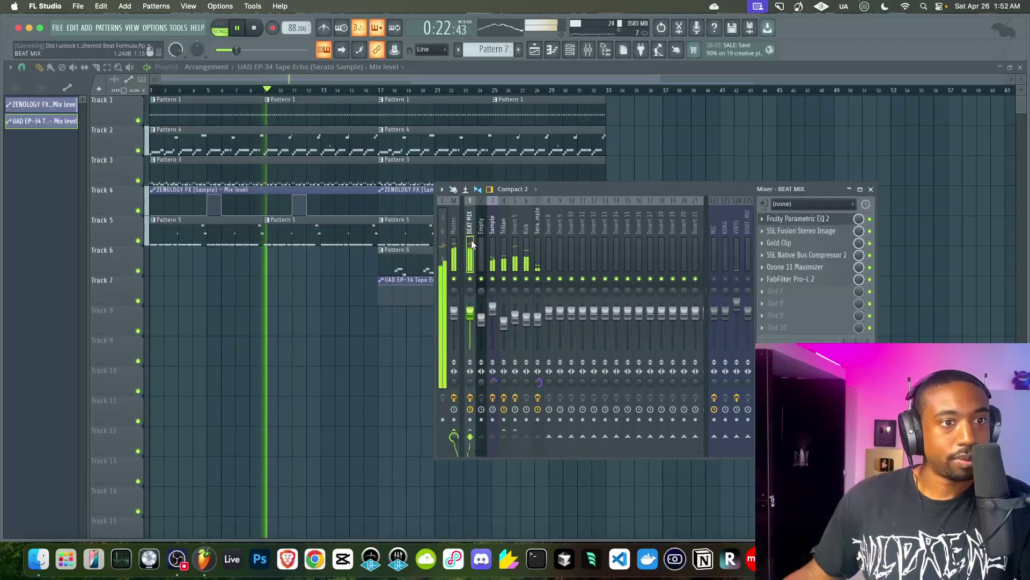
mouse_move(784, 279)
left_mouse_down()
mouse_move(782, 291)
mouse_move(783, 279)
left_mouse_up()
left_click(775, 269)
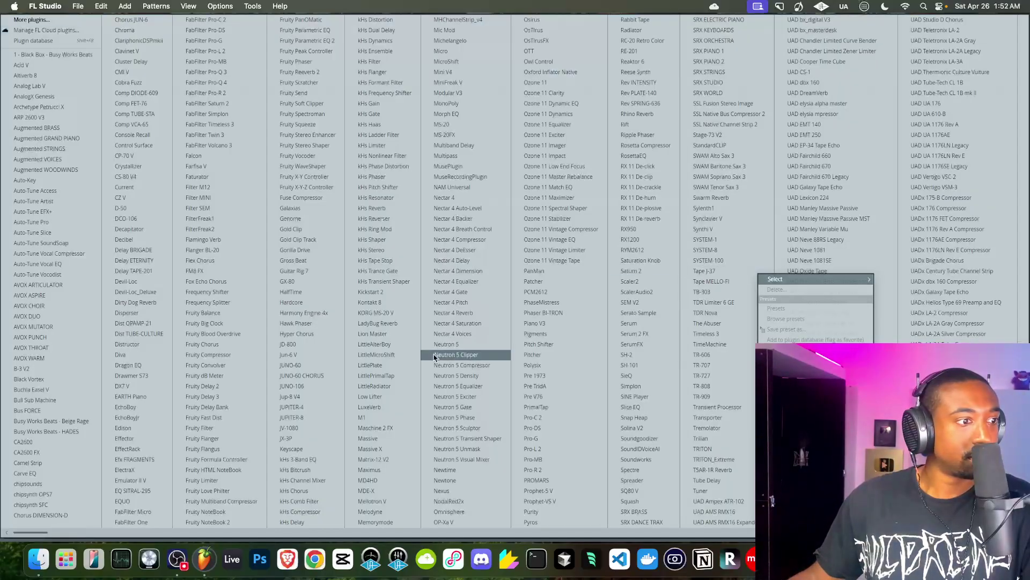
left_click(368, 480)
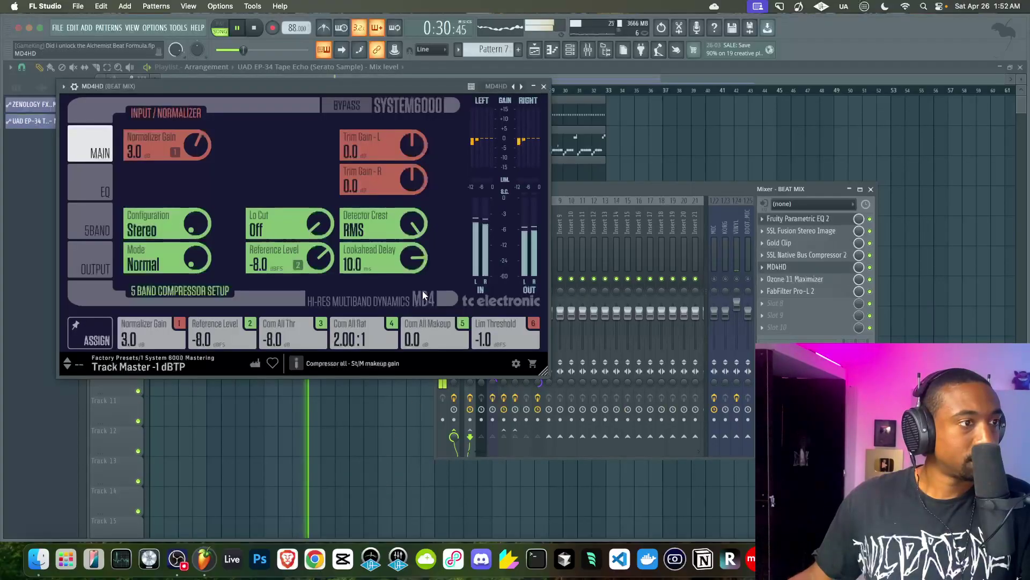
- Set MD4HD to Parallel UL mode with a -10.5 compressor threshold and about 0.6 dB normalizer gain, and close it
scroll(140, 160, "up", 1)
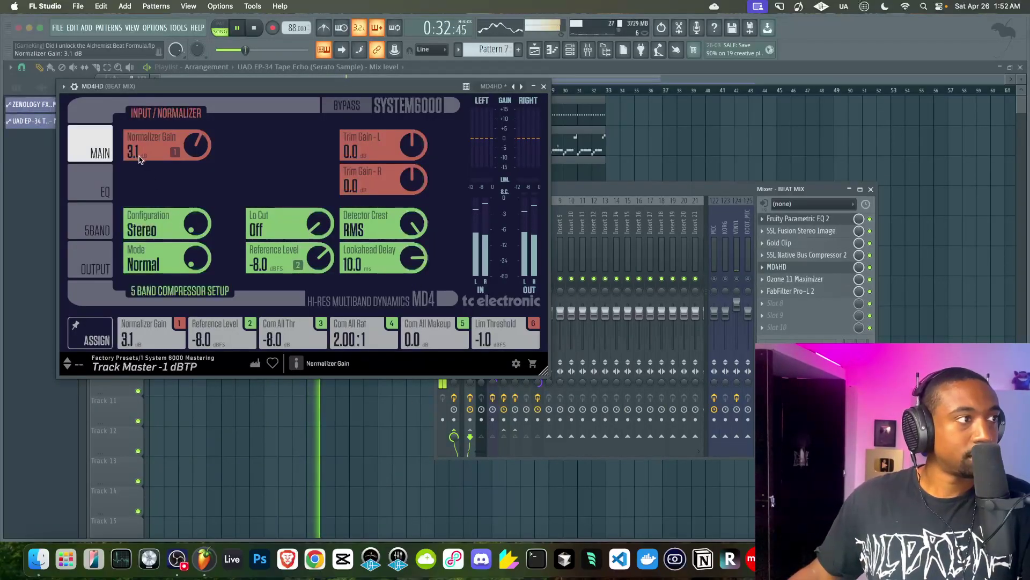
left_click(97, 224)
left_click(82, 145)
left_click_drag(197, 236, 197, 222)
left_click(90, 217)
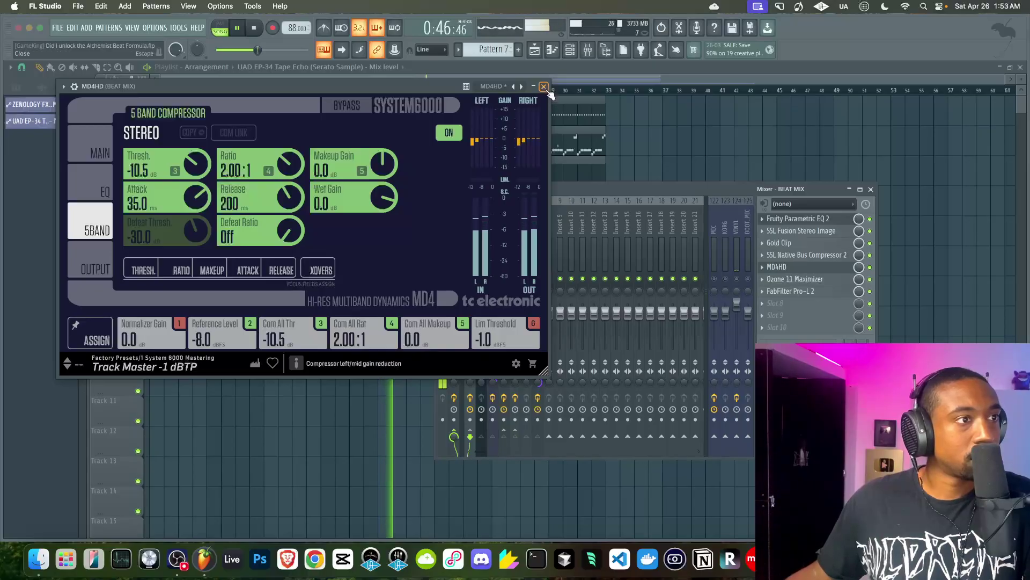
left_click(112, 150)
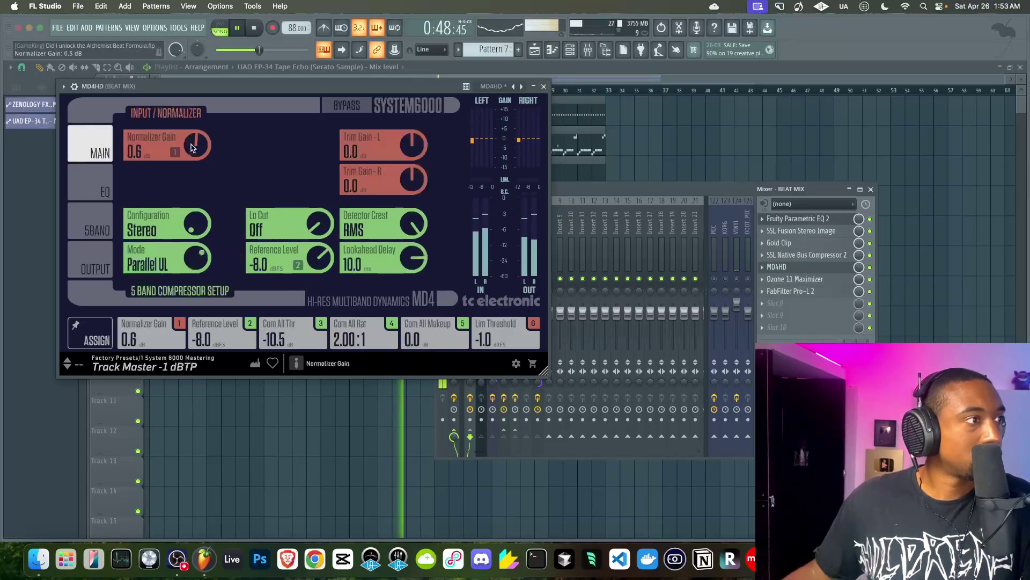
left_click(543, 86)
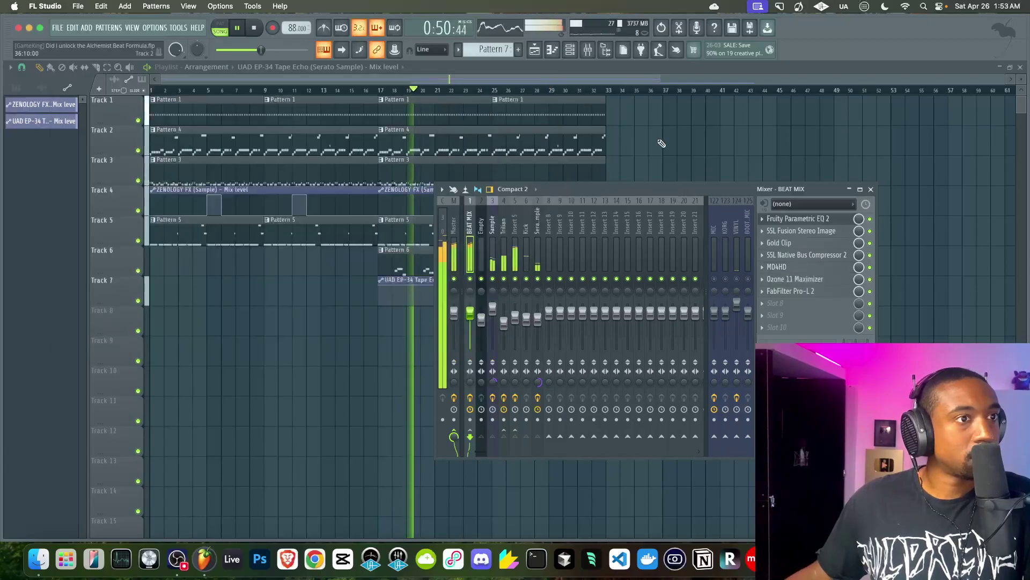
- Trim the end of the tape echo automation clip back to bar 33 and save the project
key("Escape")
left_click_drag(696, 284, 611, 284)
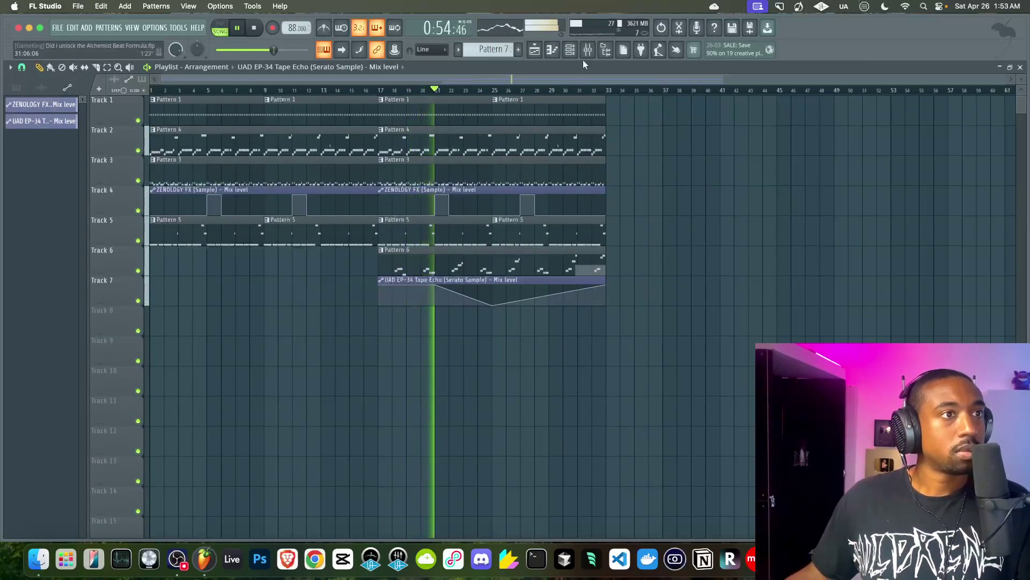
key("super+s")
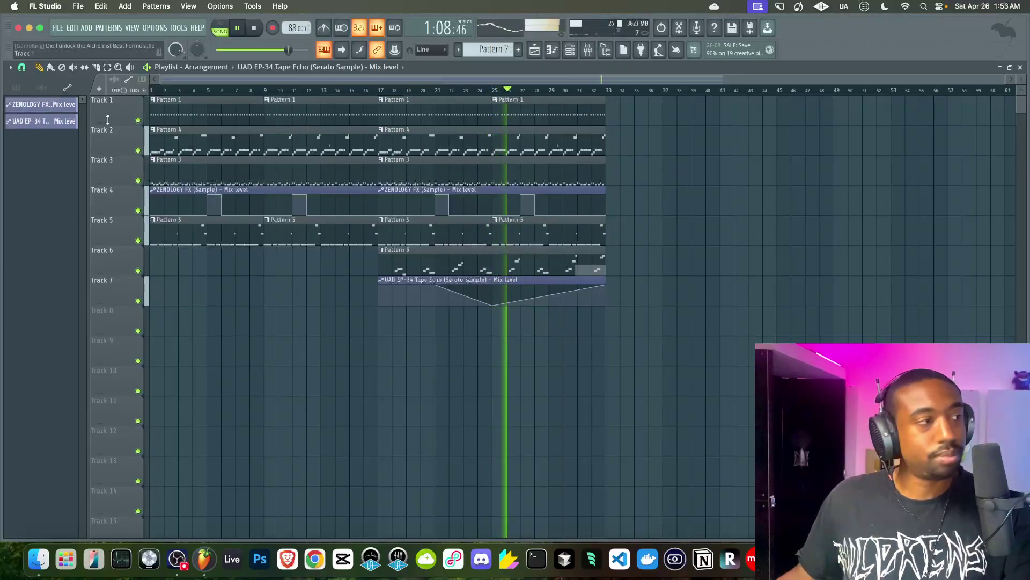
- Select Patterns 1 through 6 in the picker and set their first gradient color to Slate Blue #7A5AD5
left_click(16, 88)
left_click(33, 105)
left_click(45, 188, "shift")
right_click(46, 190)
left_click(80, 213)
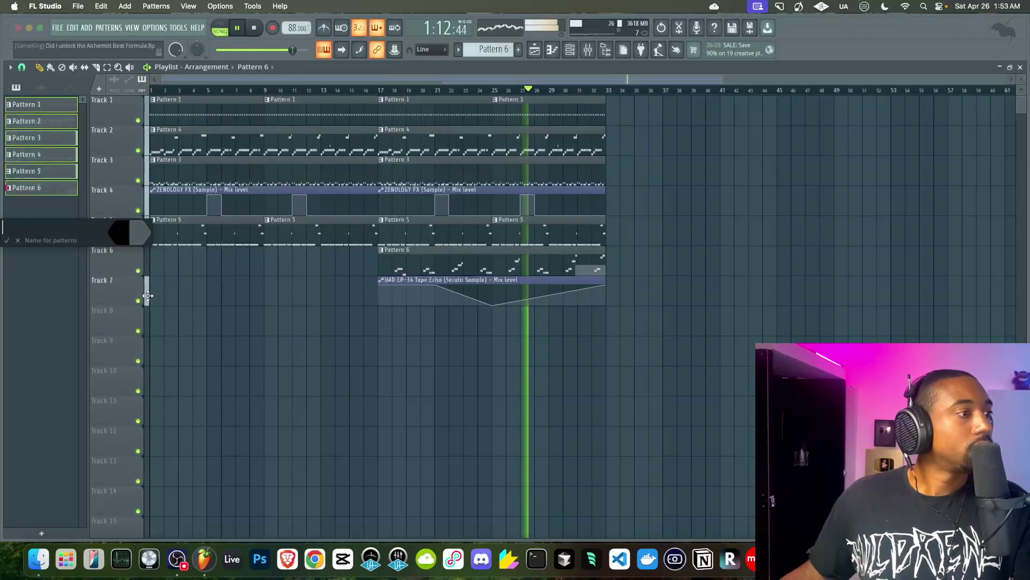
left_click(118, 233)
left_click(212, 404)
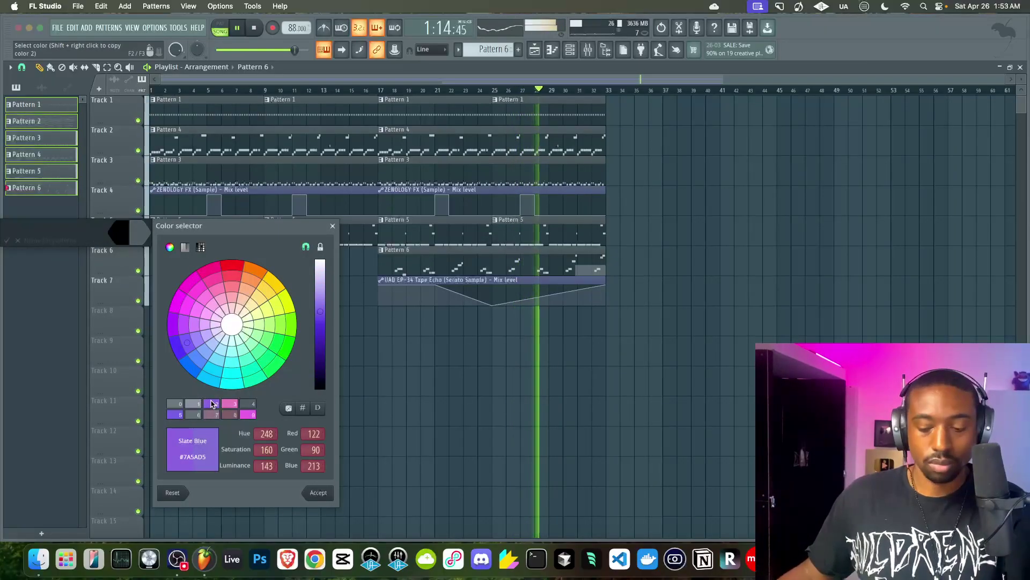
key("Return")
- Set the second gradient color of the selected patterns to the magenta swatch and apply the coloring
left_click(140, 233)
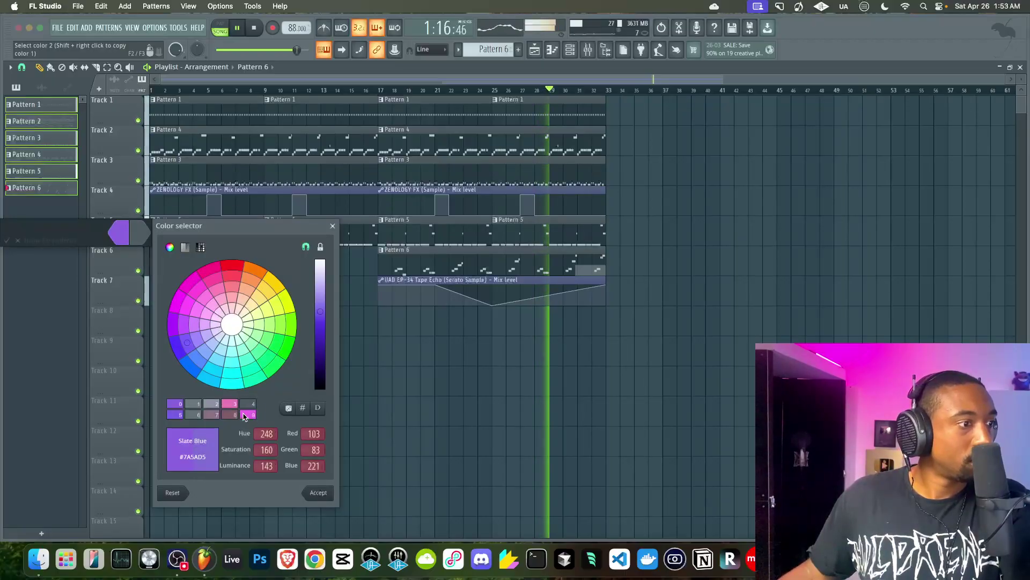
left_click(249, 413)
key("Return")
key("Return")
- Select the three KORG audio clips in the picker and set their first gradient color to Medium Orchid #D25FDF
left_click(45, 88)
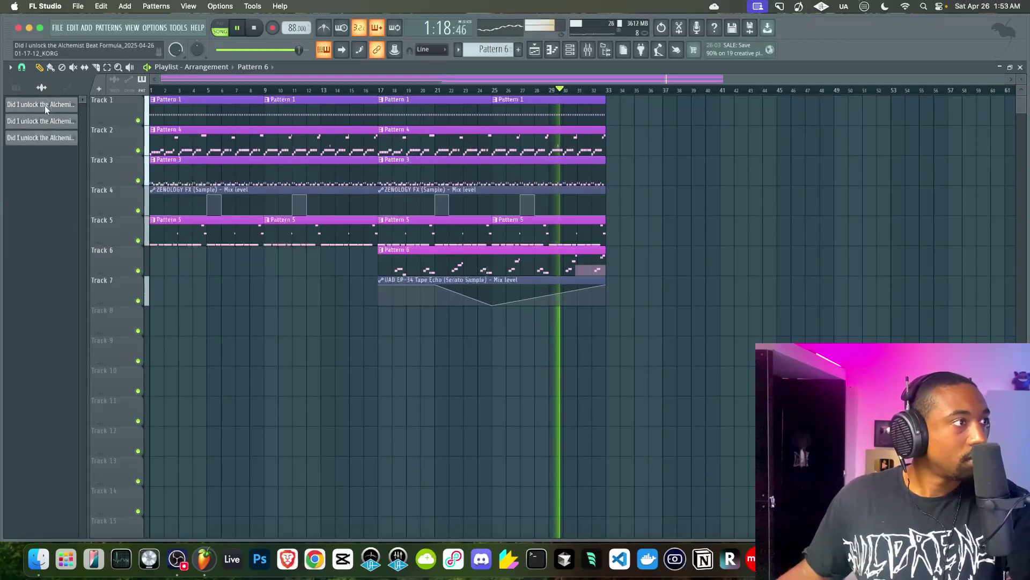
left_click(44, 105)
right_click(46, 141)
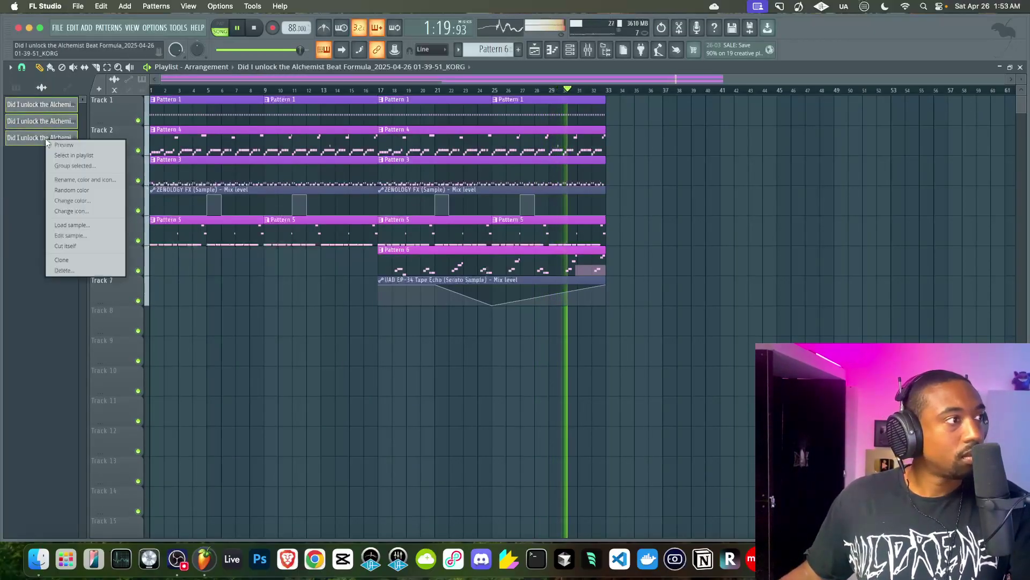
left_click(86, 179)
left_click(129, 171)
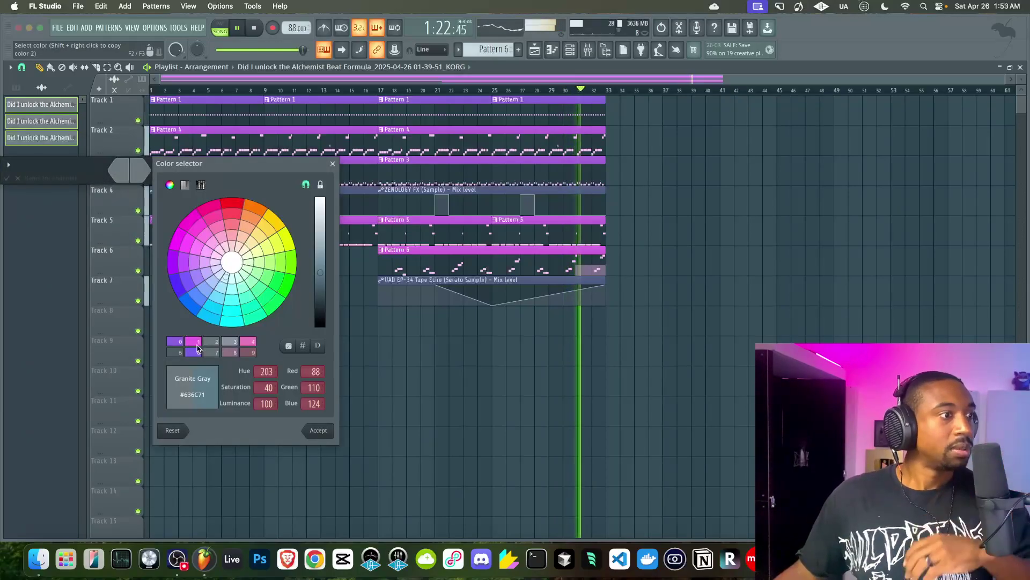
left_click(193, 342)
key("Return")
- Set the audio clips' second gradient color to the violet-blue swatch and apply the coloring
left_click(142, 171)
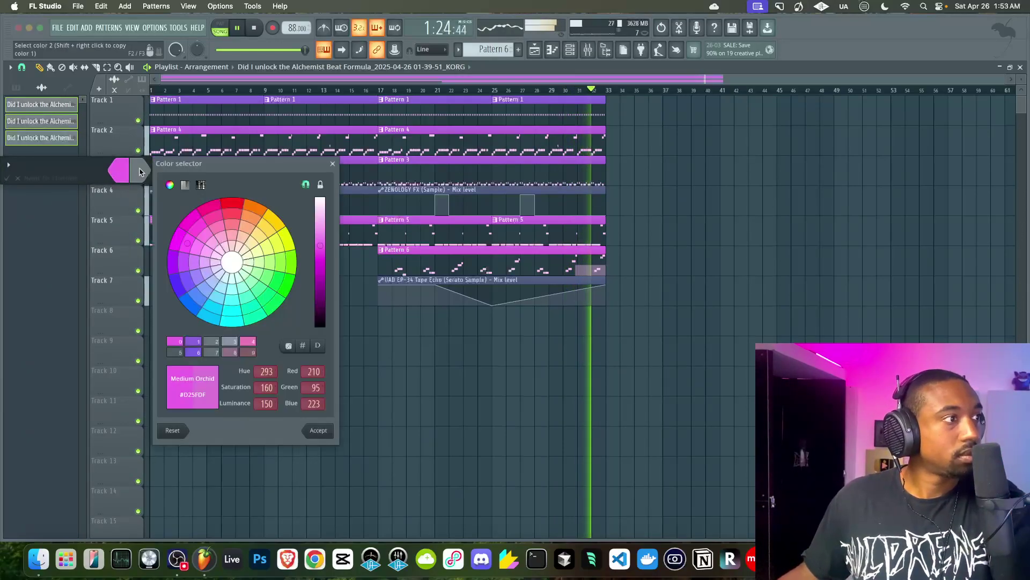
left_click(195, 353)
key("Return")
key("Return")
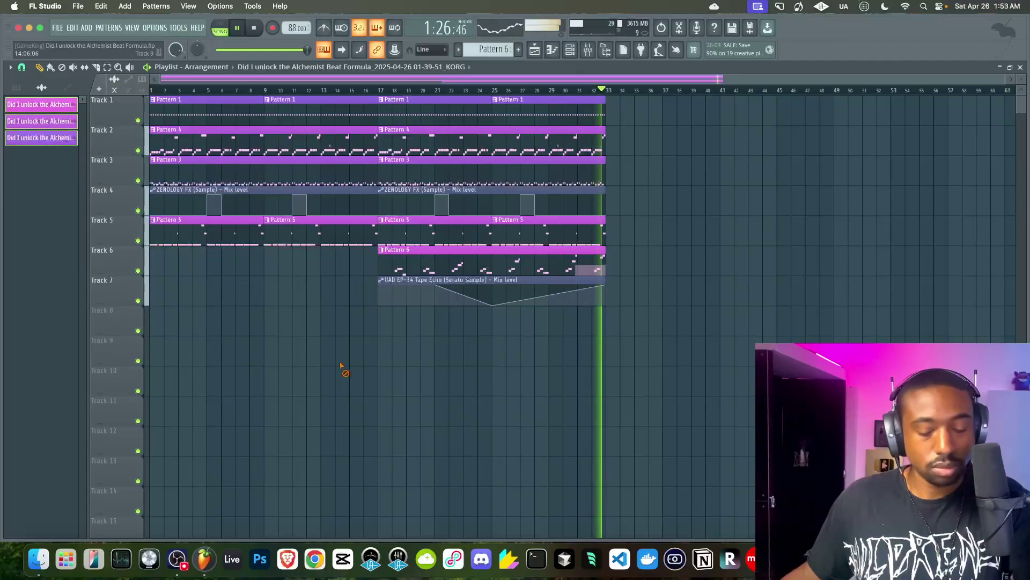
- List the automation clips in the picker, restart playback, and delete the first Pattern 1 clip at bar 1 of Track 1
left_click(66, 87)
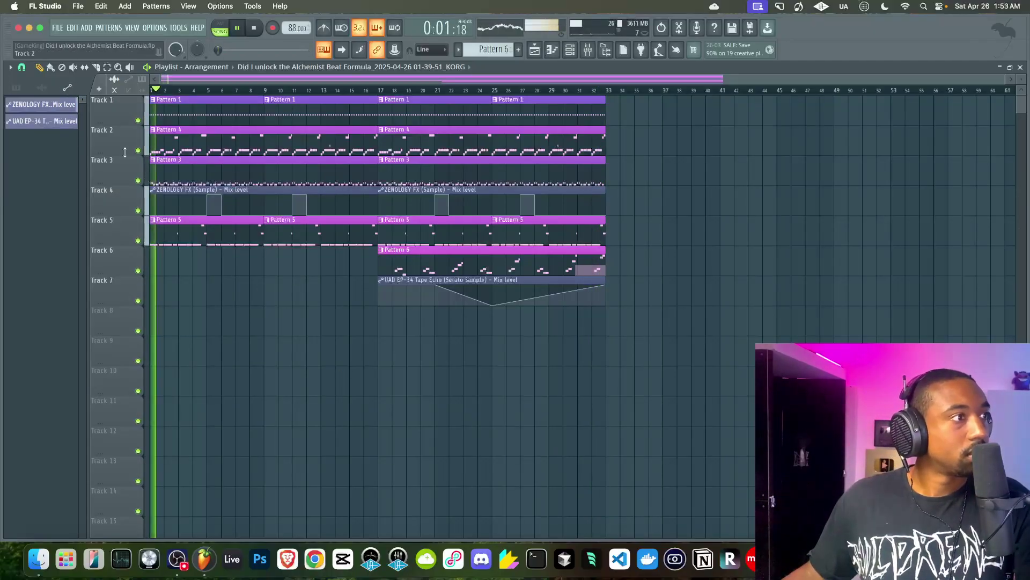
left_click(587, 50)
key("space")
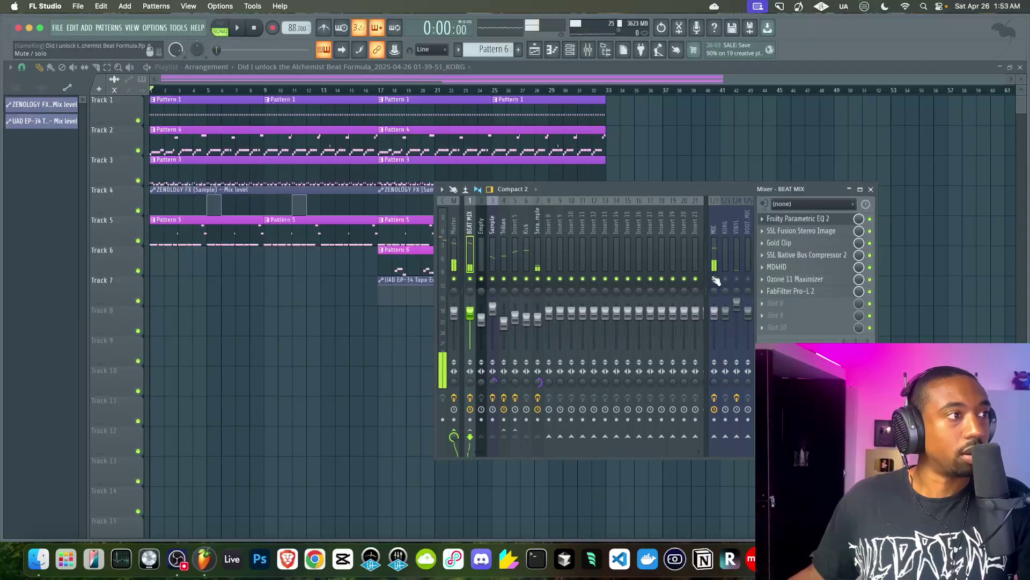
key("space")
right_click(238, 122)
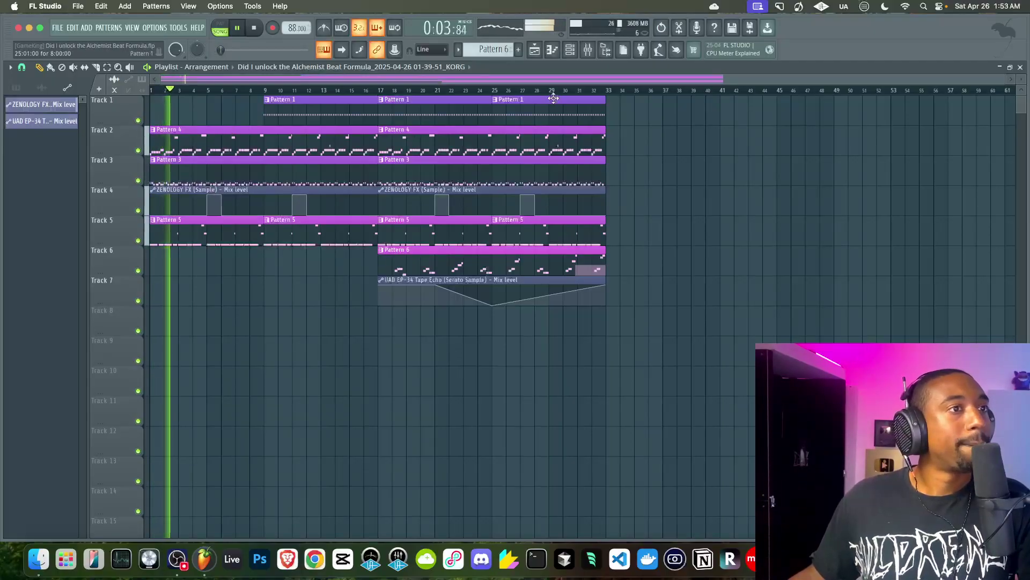
- Examine the sample channel's Slicex settings while the beat plays, close it, and stop playback
left_click(571, 53)
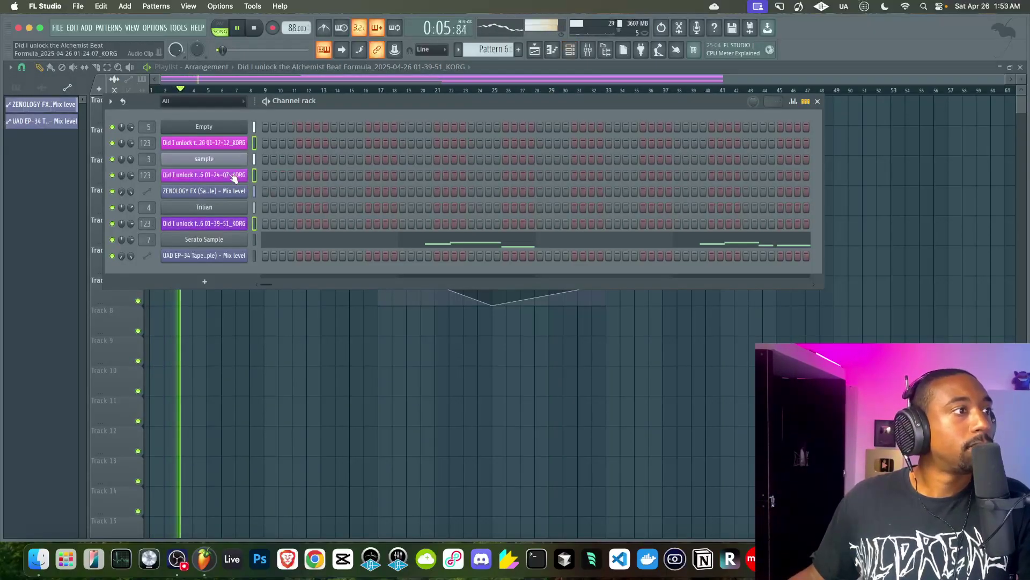
left_click(228, 160)
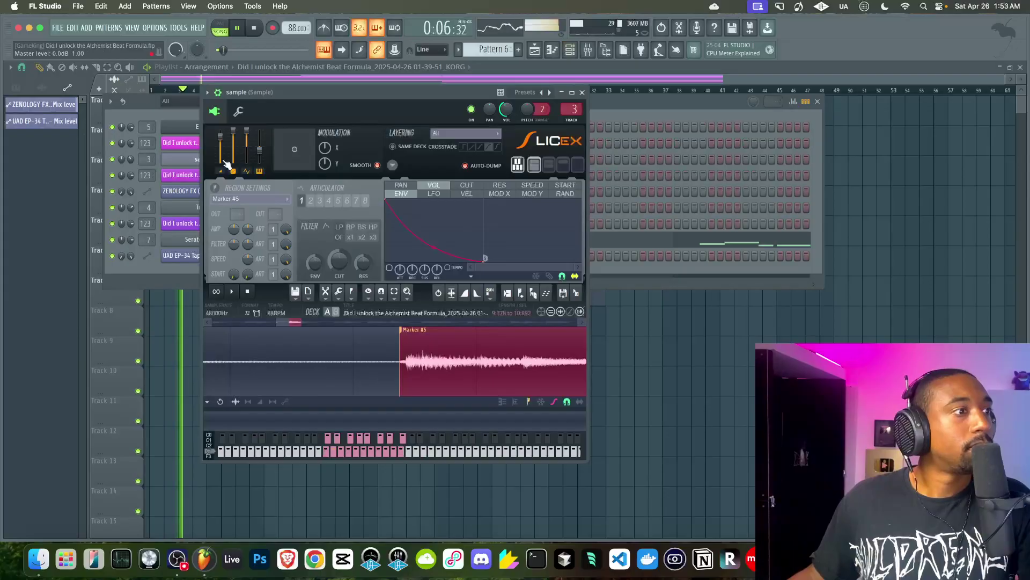
left_click(582, 93)
left_click(257, 314)
key("space")
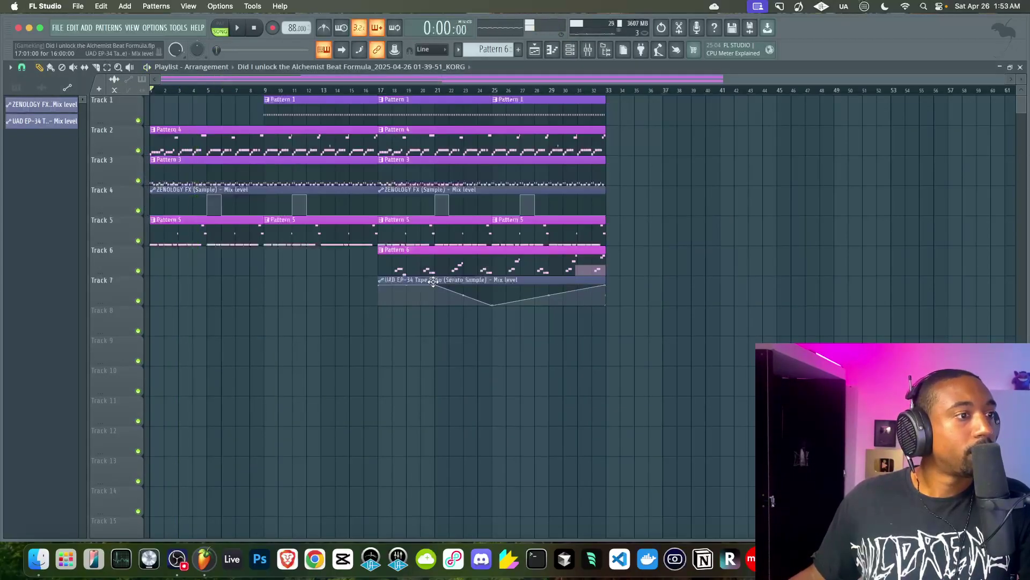
- Copy the tape echo automation clip to bar 1 of Track 7, merge both clips, and lower the starting point to zero
left_click_drag(434, 283, 148, 273)
left_click_drag(399, 324, 366, 292)
key("super+g")
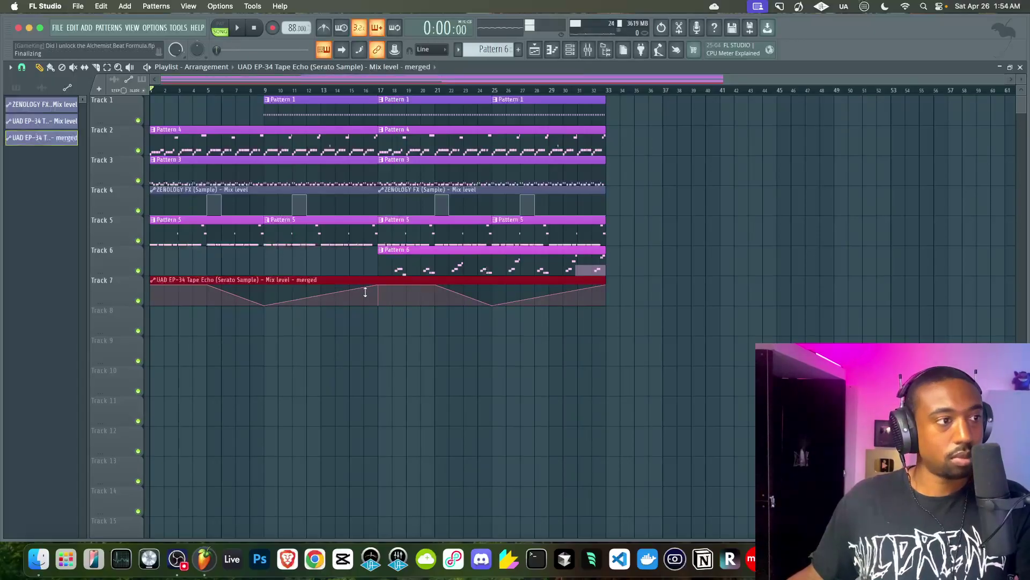
left_click(153, 290)
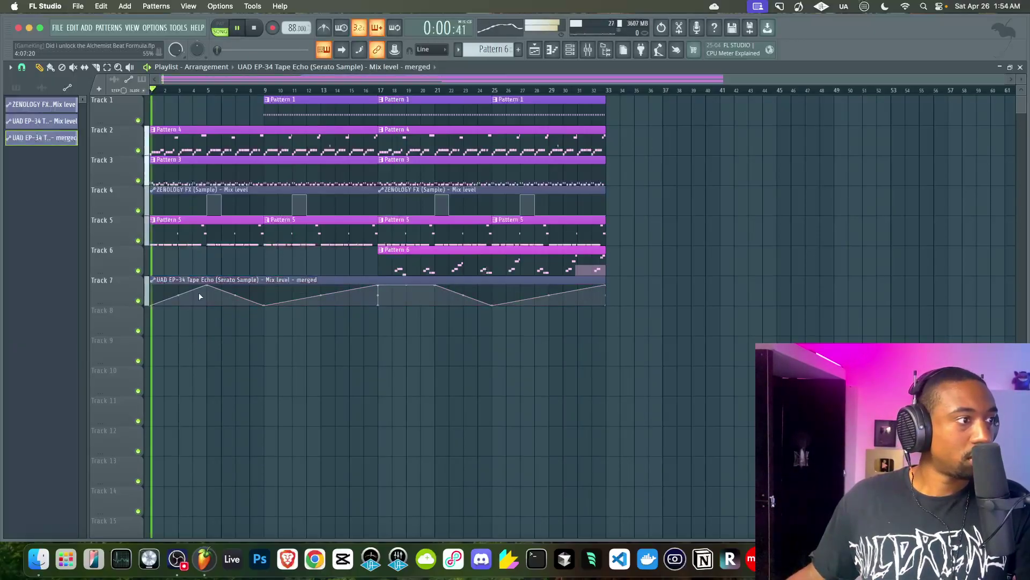
- Reshape the Track 7 tape echo automation to stay at zero until bar 5, ramp up to bar 9, and curve upward from bar 9 to bar 17
left_click_drag(207, 286, 351, 351)
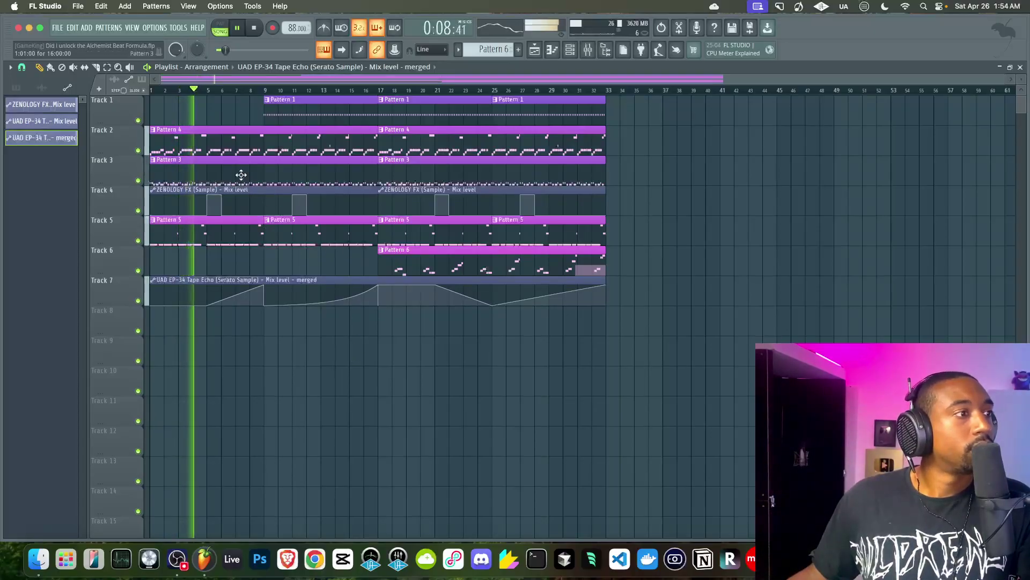
- Slightly lower the layer tuning of the Hoagie Clap Snare pad in the Empty channel's FPC, close the windows, and save the project
key("F6")
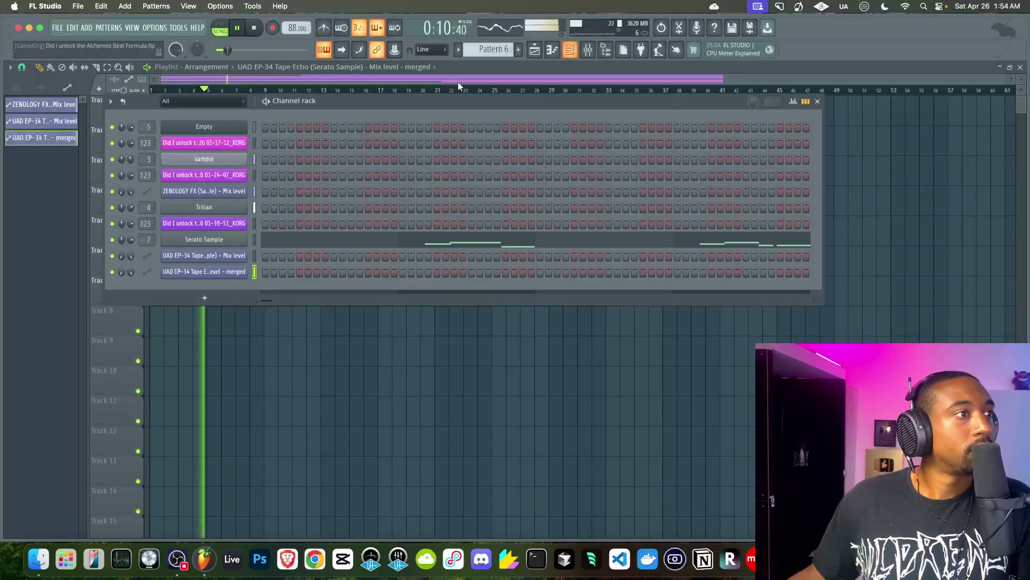
left_click(240, 133)
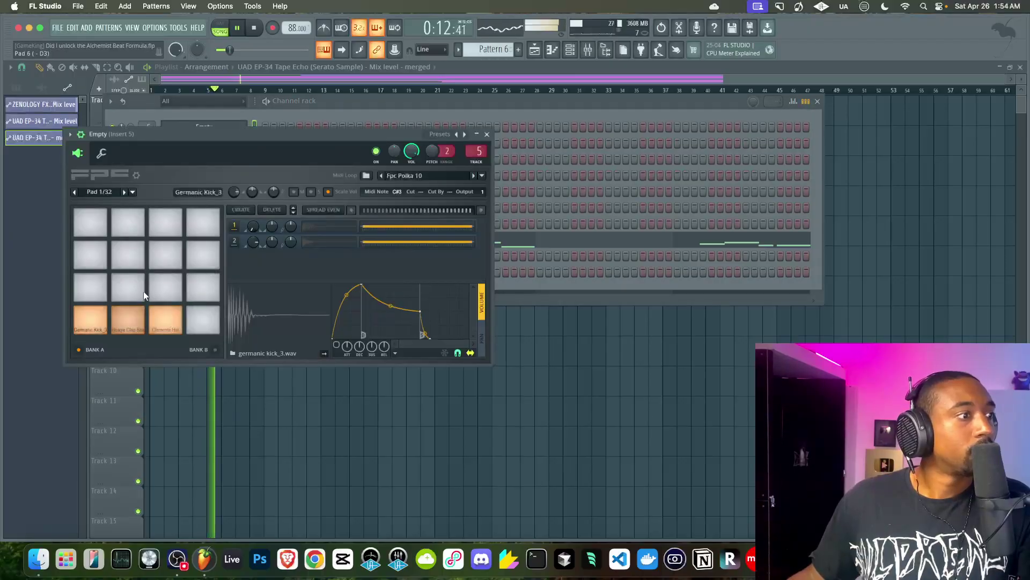
left_click(133, 316)
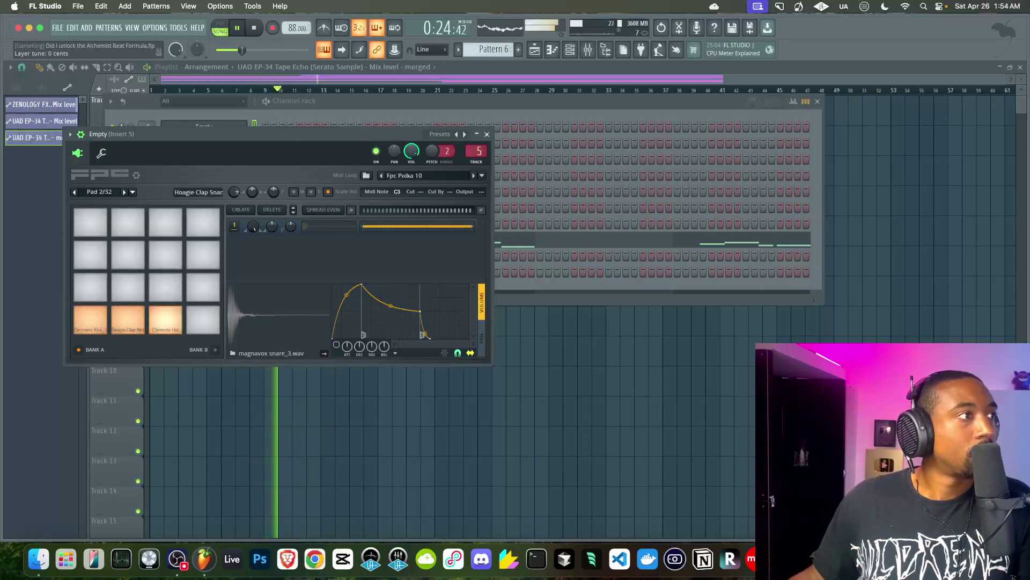
mouse_move(291, 226)
left_mouse_down()
mouse_move(291, 236)
mouse_move(288, 227)
left_mouse_up()
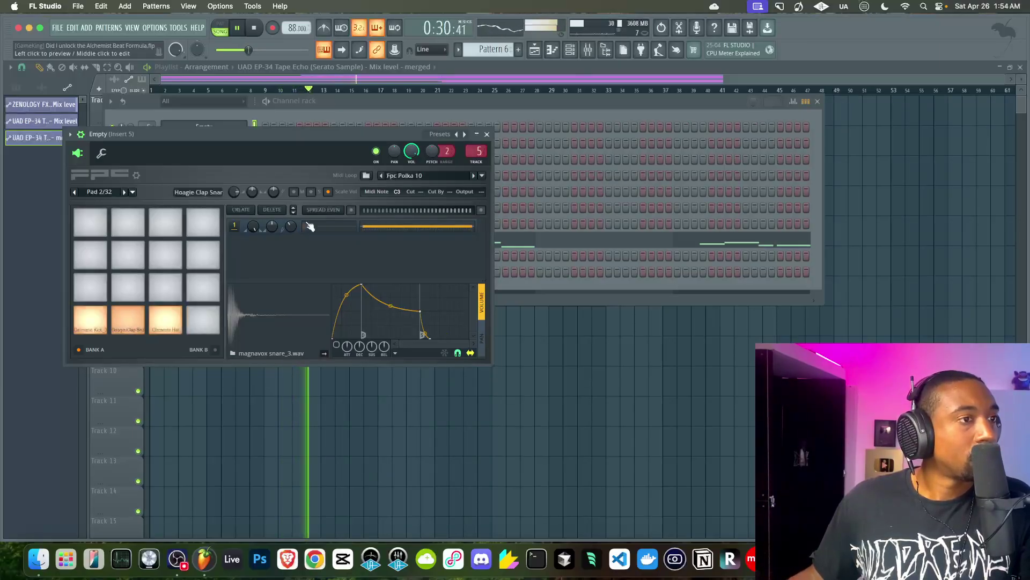
left_click(487, 134)
key("ctrl+s")
key("Escape")
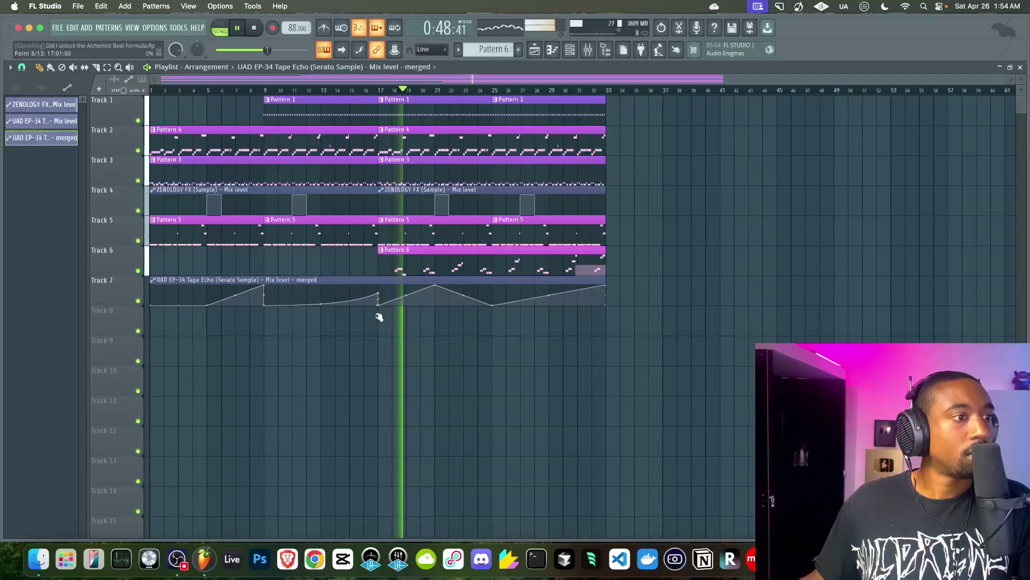
- Lower the Serato Sample mixer track's volume slightly while the beat plays, close the mixer, and save the project
left_click(588, 49)
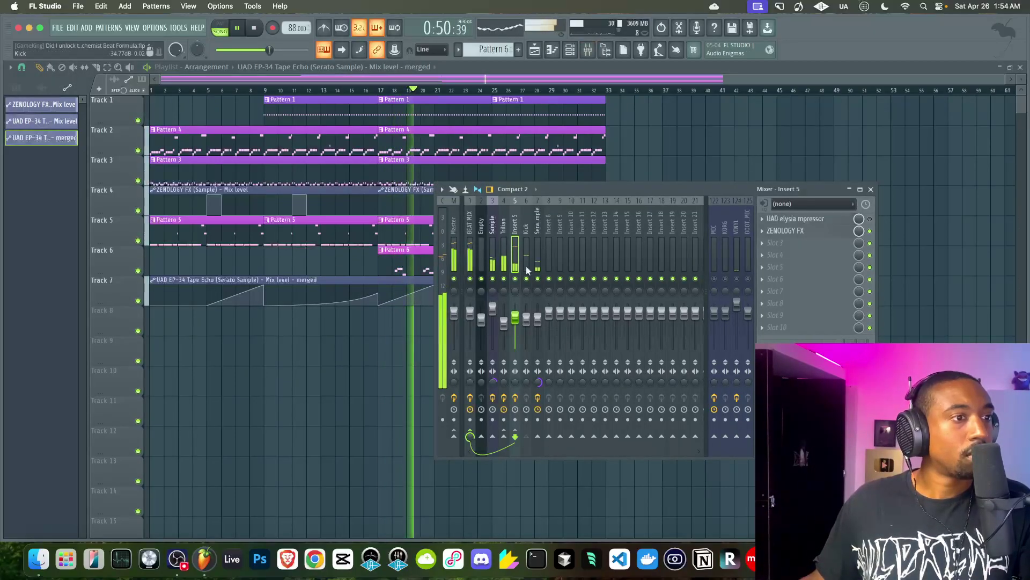
left_click_drag(536, 325, 537, 323)
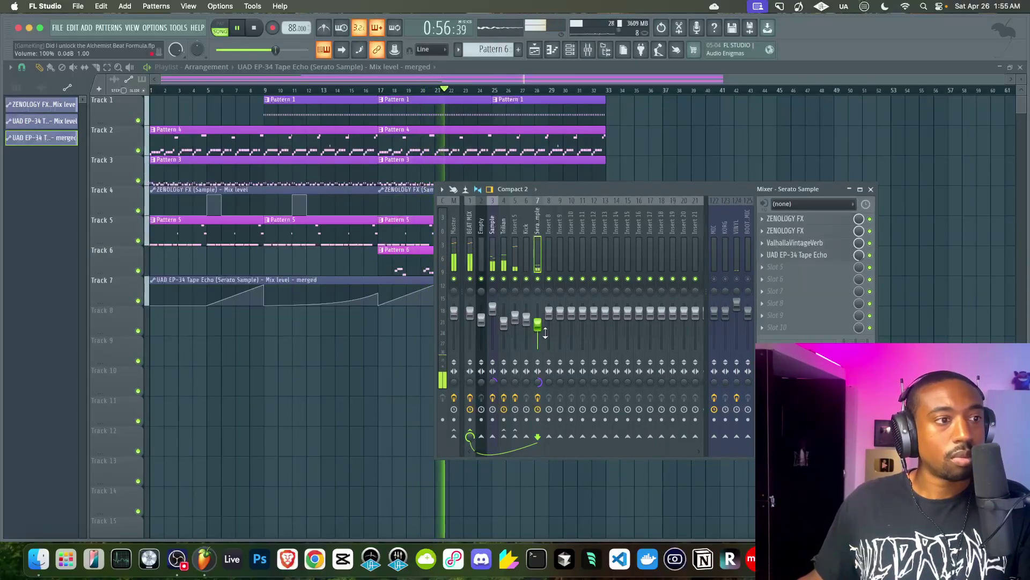
key("F9")
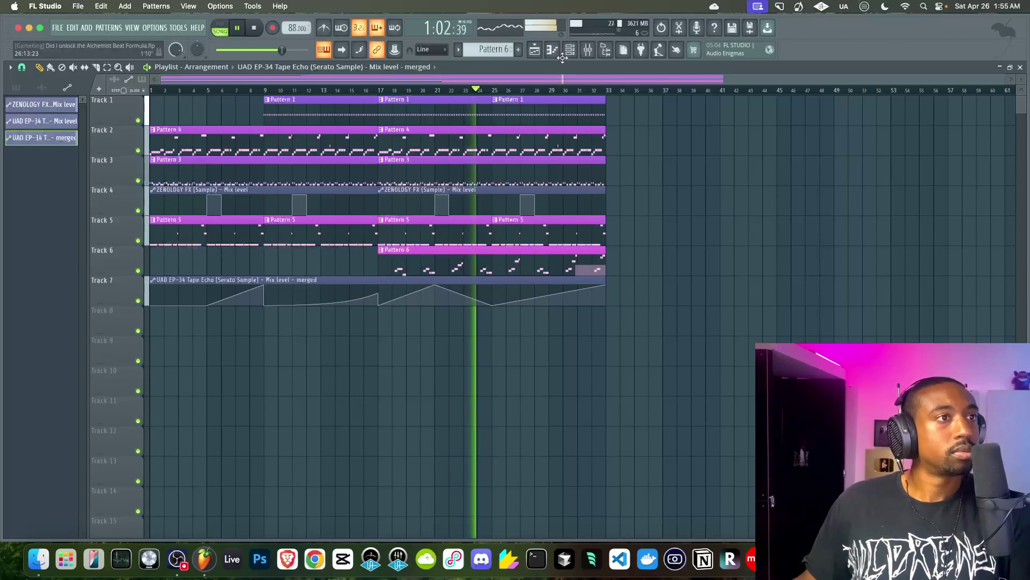
key("super+s")
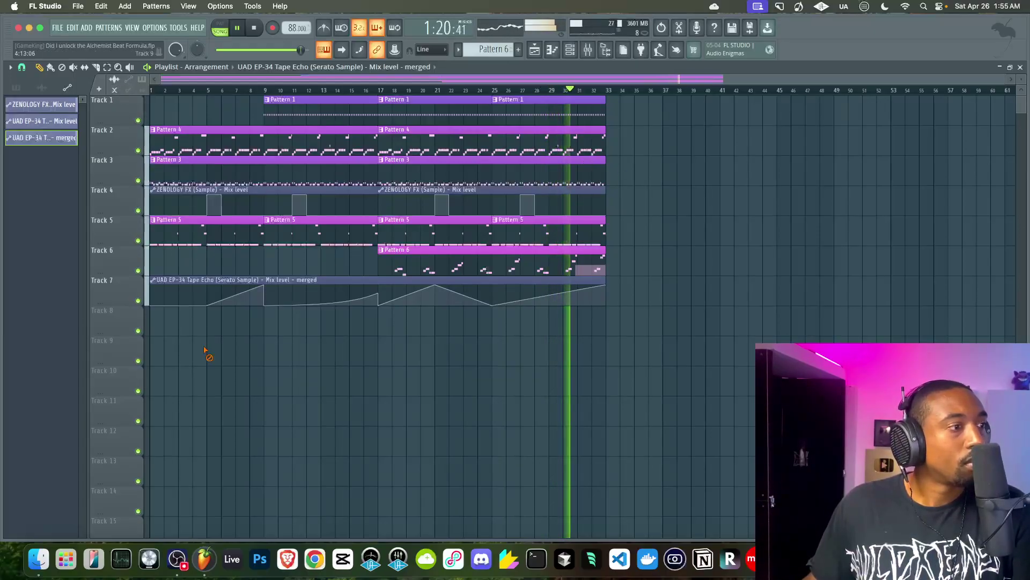
- Check the mixer levels as the arrangement reaches its end, stop playback, and close the mixer
left_click(588, 50)
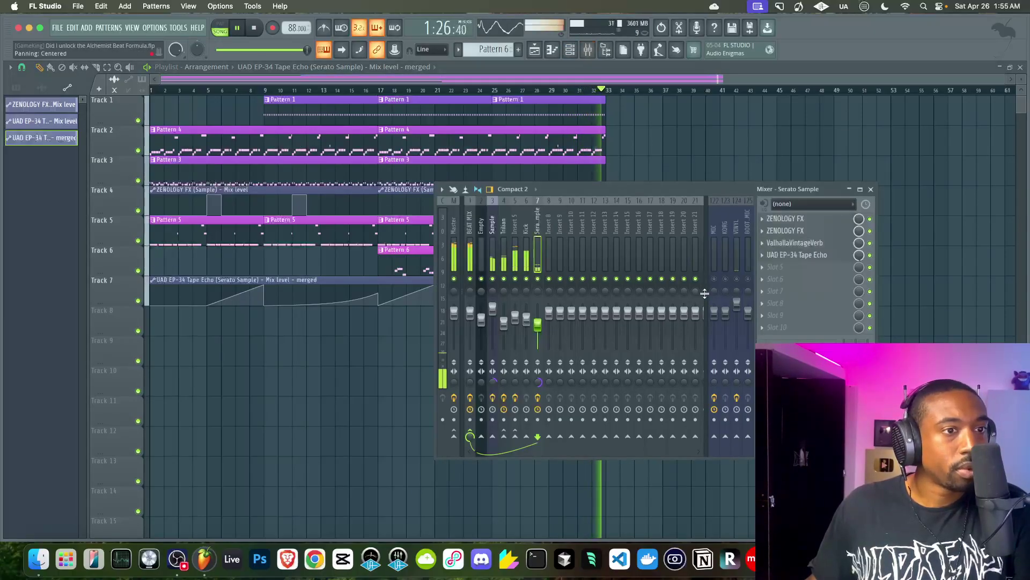
key("space")
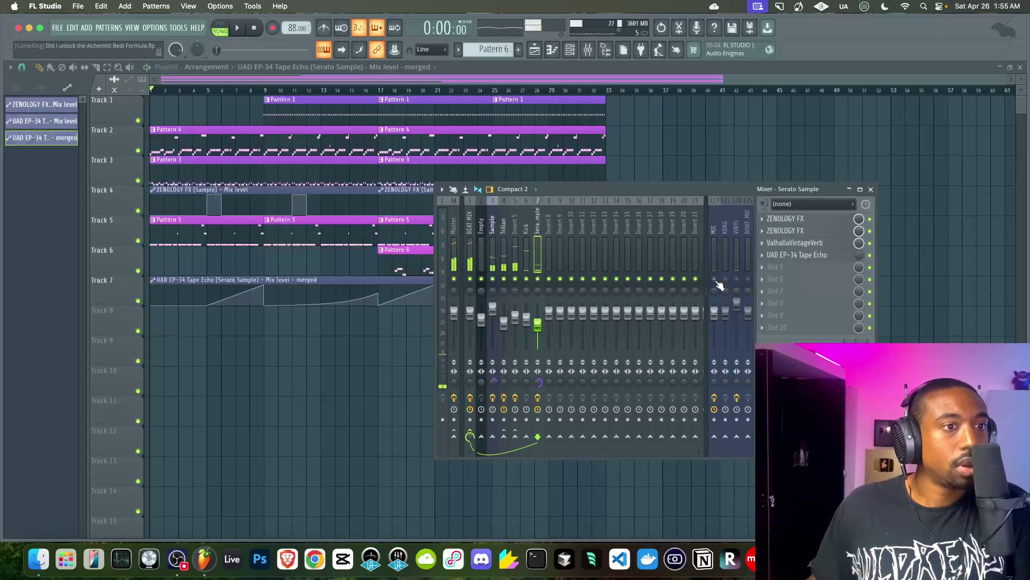
key("F9")
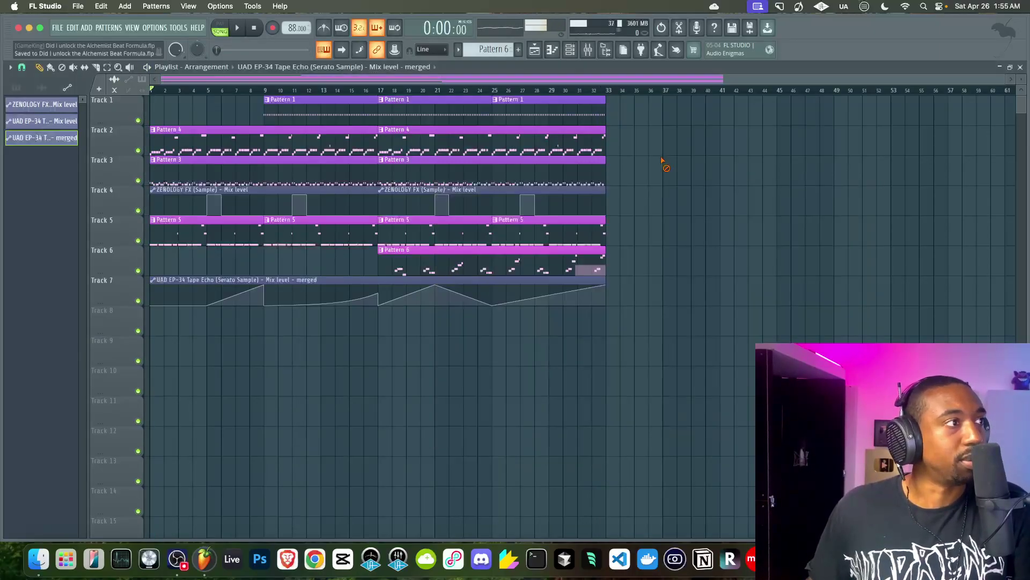